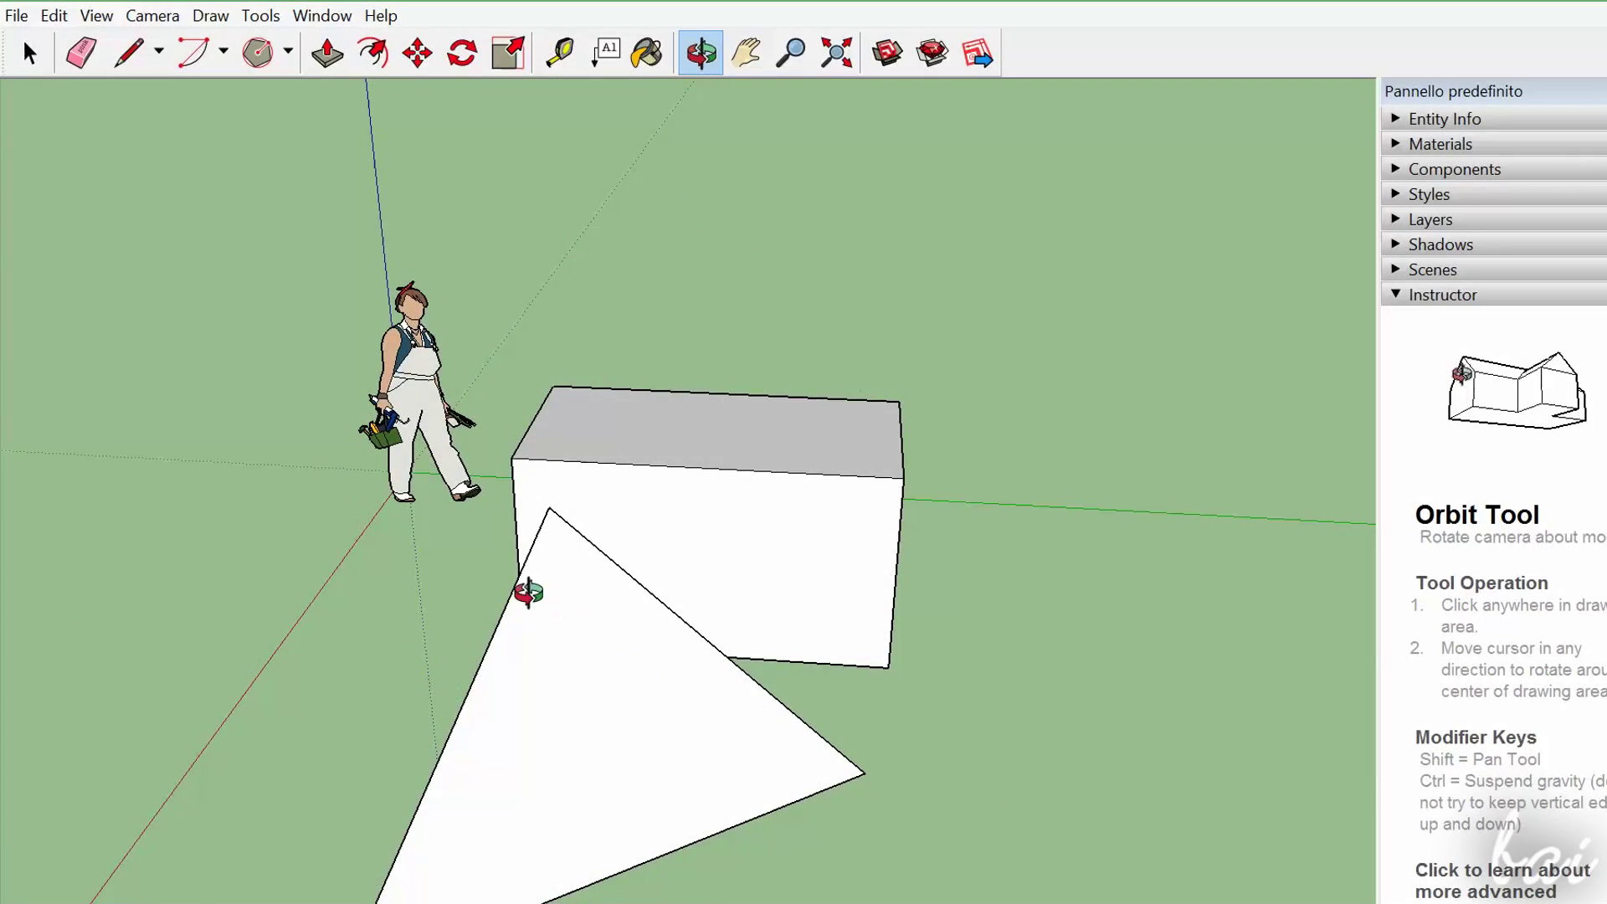
# Orbit the camera down to a low side view of the box and pyramid
pyautogui.moveTo(425, 615)
pyautogui.mouseDown()
pyautogui.moveTo(1055, 678)
pyautogui.moveTo(1231, 603)
pyautogui.moveTo(1306, 441)
pyautogui.moveTo(1342, 420)
pyautogui.moveTo(1015, 369)
pyautogui.moveTo(627, 457)
pyautogui.moveTo(822, 575)
pyautogui.moveTo(1334, 538)
pyautogui.moveTo(1291, 496)
pyautogui.moveTo(1334, 480)
pyautogui.moveTo(1367, 506)
pyautogui.moveTo(1425, 488)
pyautogui.mouseUp()
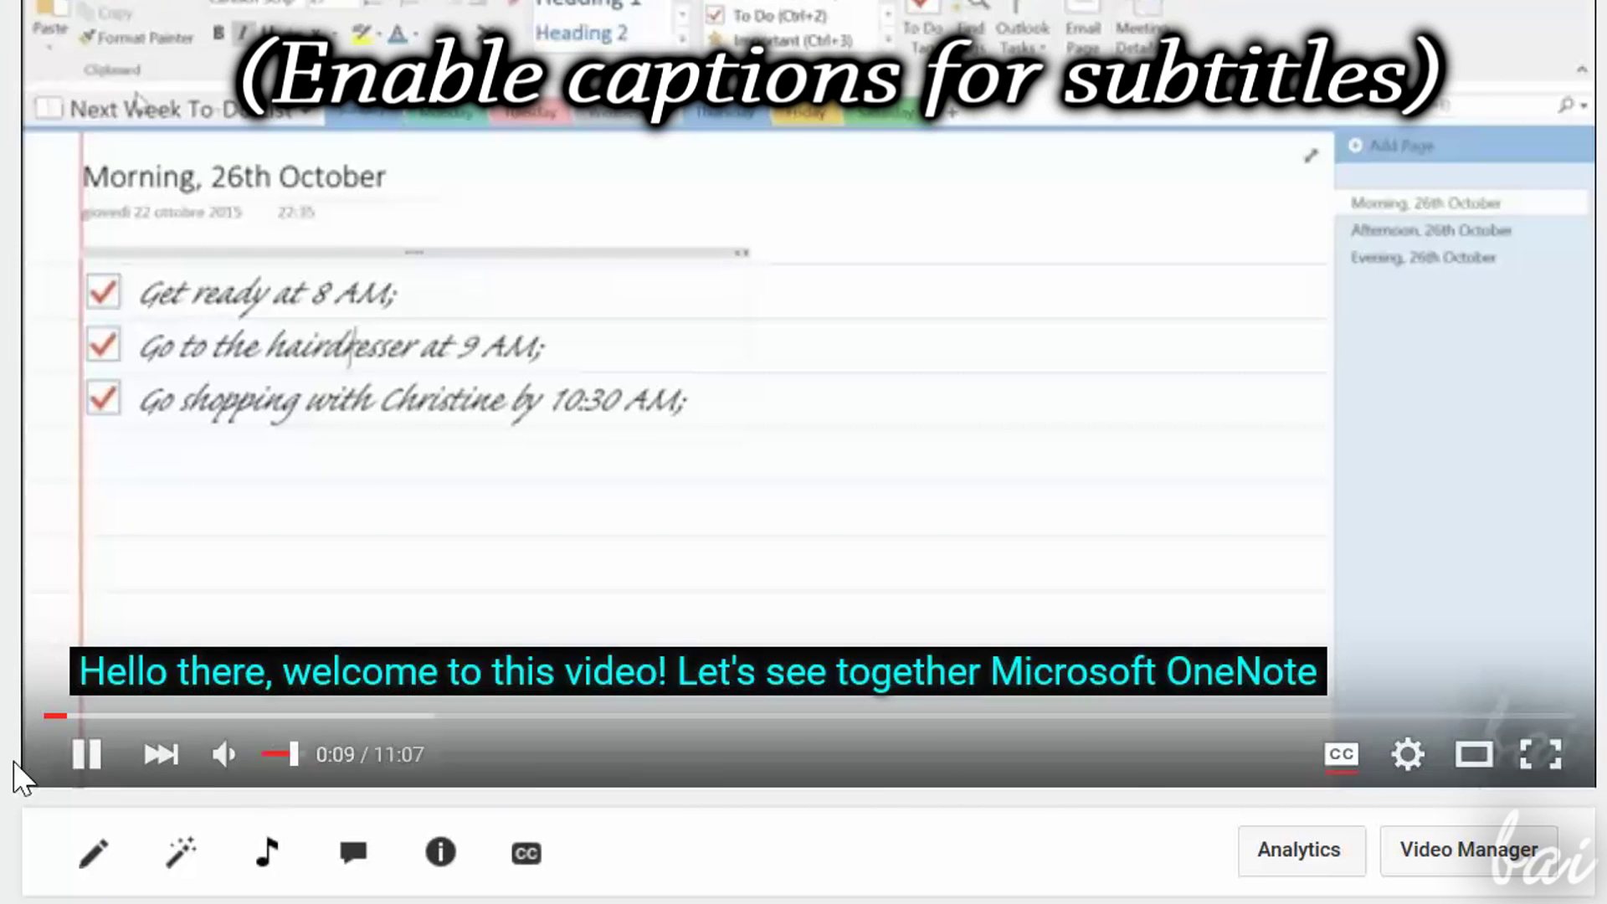
# Toggle the YouTube video's subtitles off and back on
pyautogui.click(1341, 755)
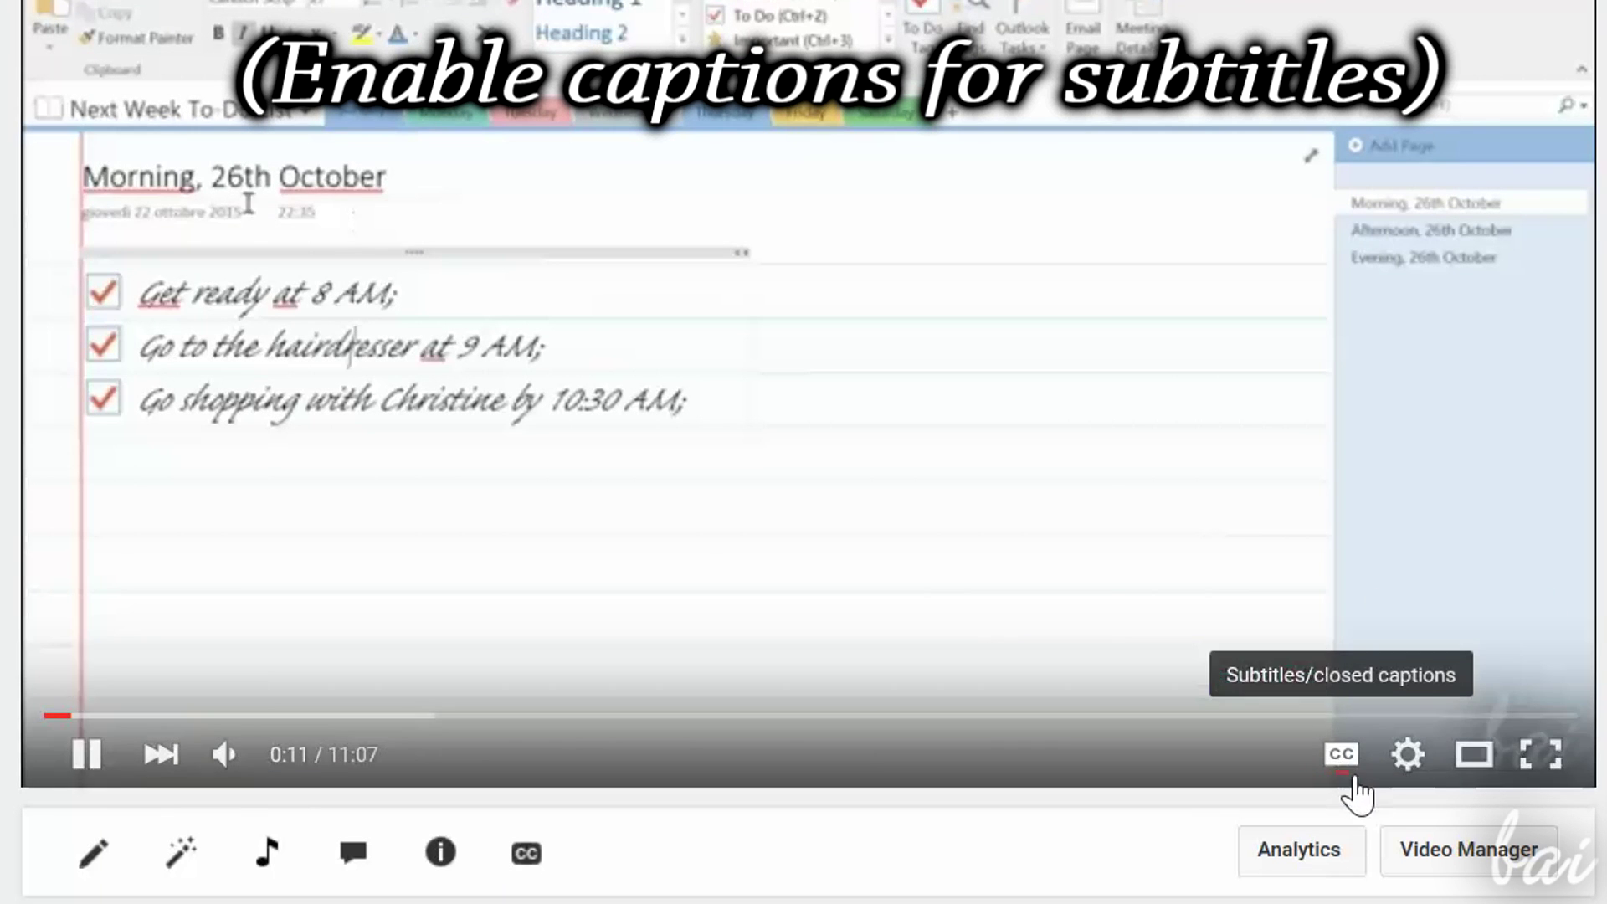
pyautogui.click(1341, 755)
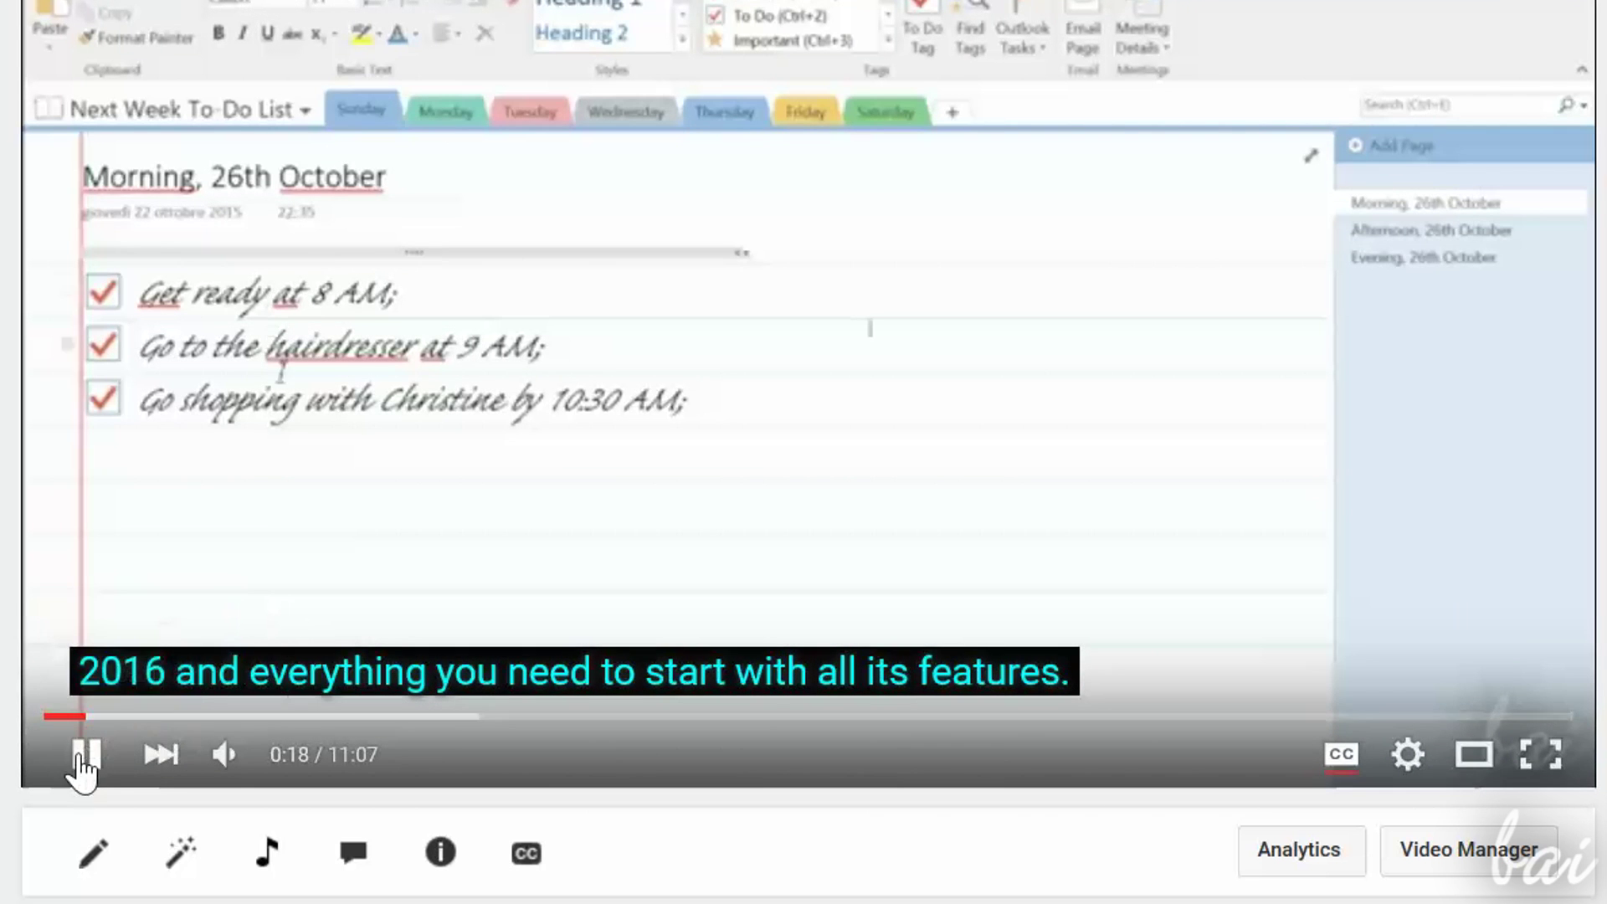
# Pause the tutorial video and zoom in and out on the SketchUp scene
pyautogui.click(79, 771)
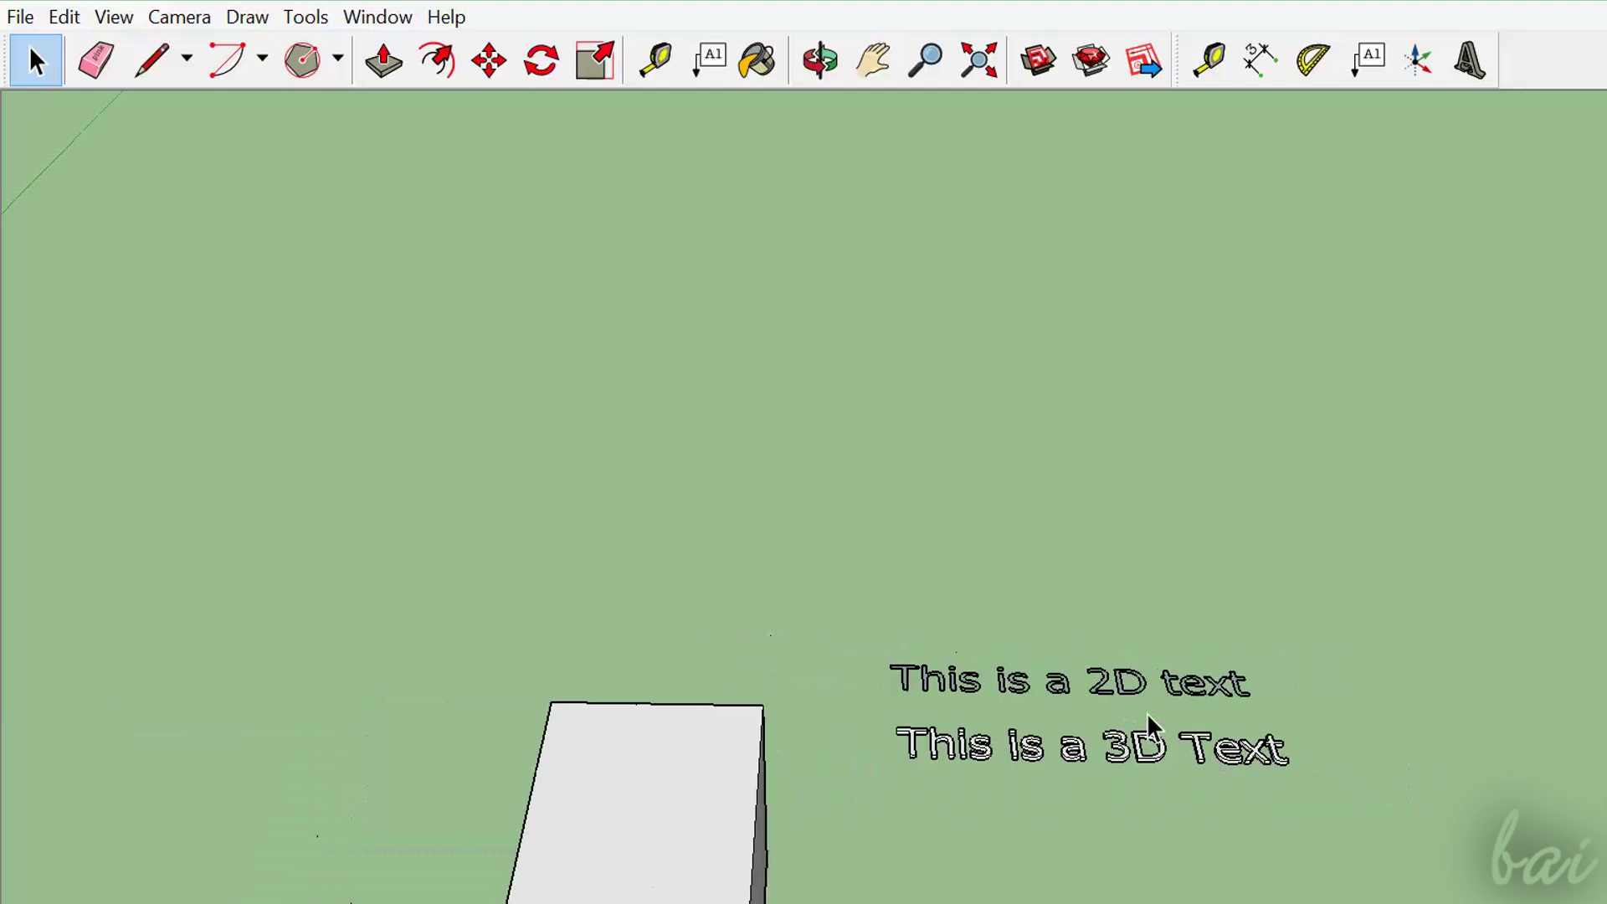
pyautogui.scroll(2, 1189, 775)
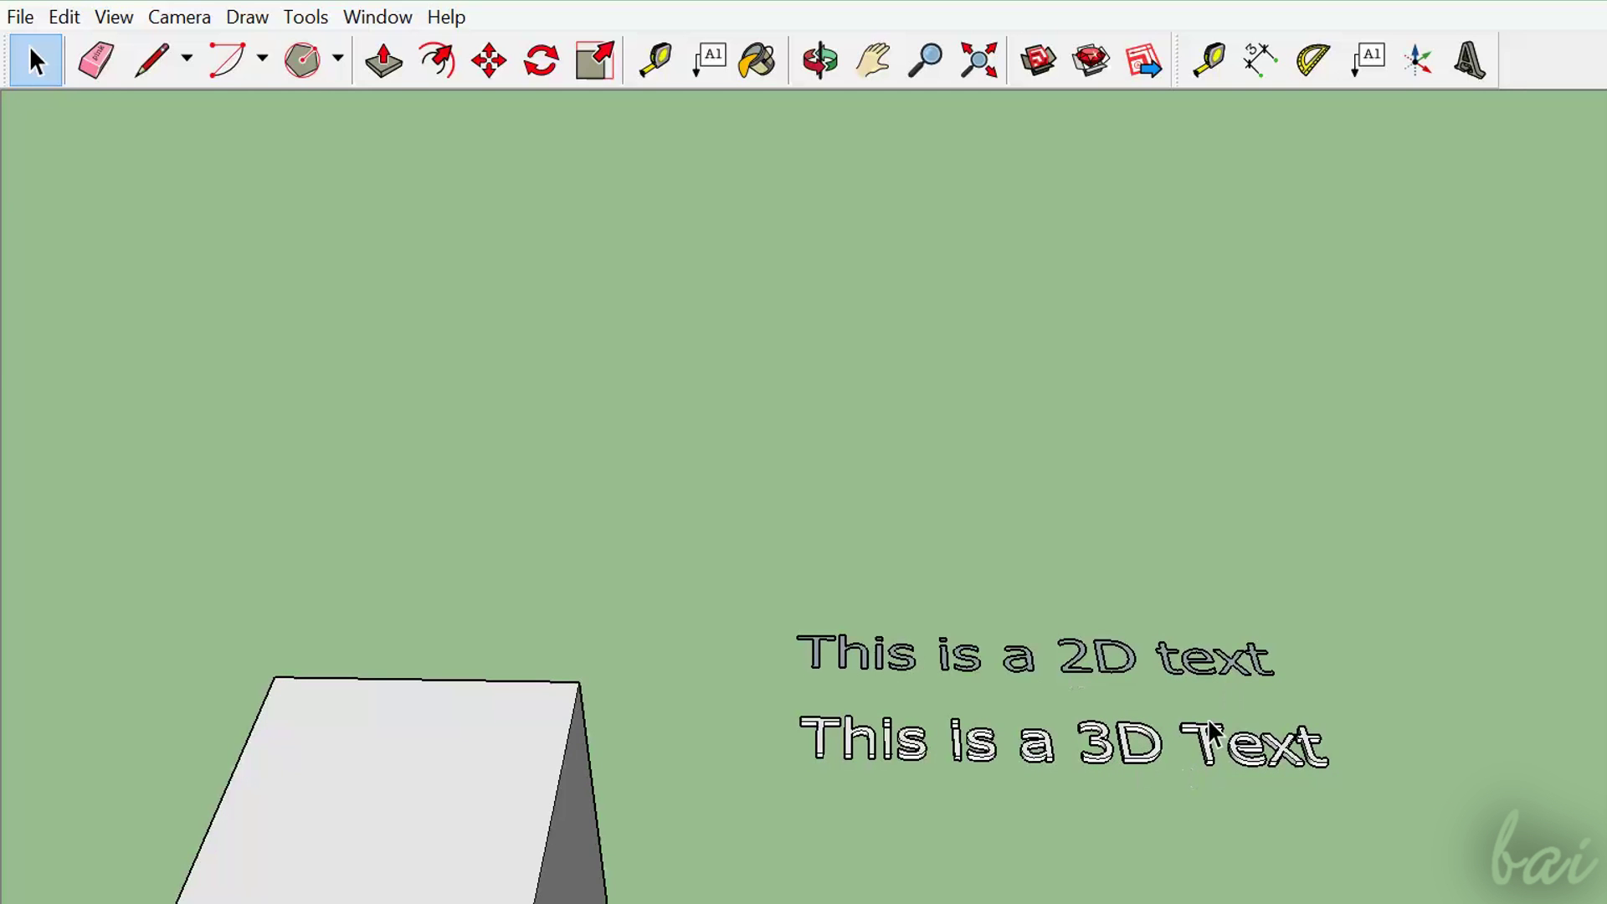
pyautogui.scroll(-2, 1214, 733)
pyautogui.scroll(-2, 1086, 843)
pyautogui.scroll(-2, 1087, 842)
pyautogui.scroll(-1, 1063, 804)
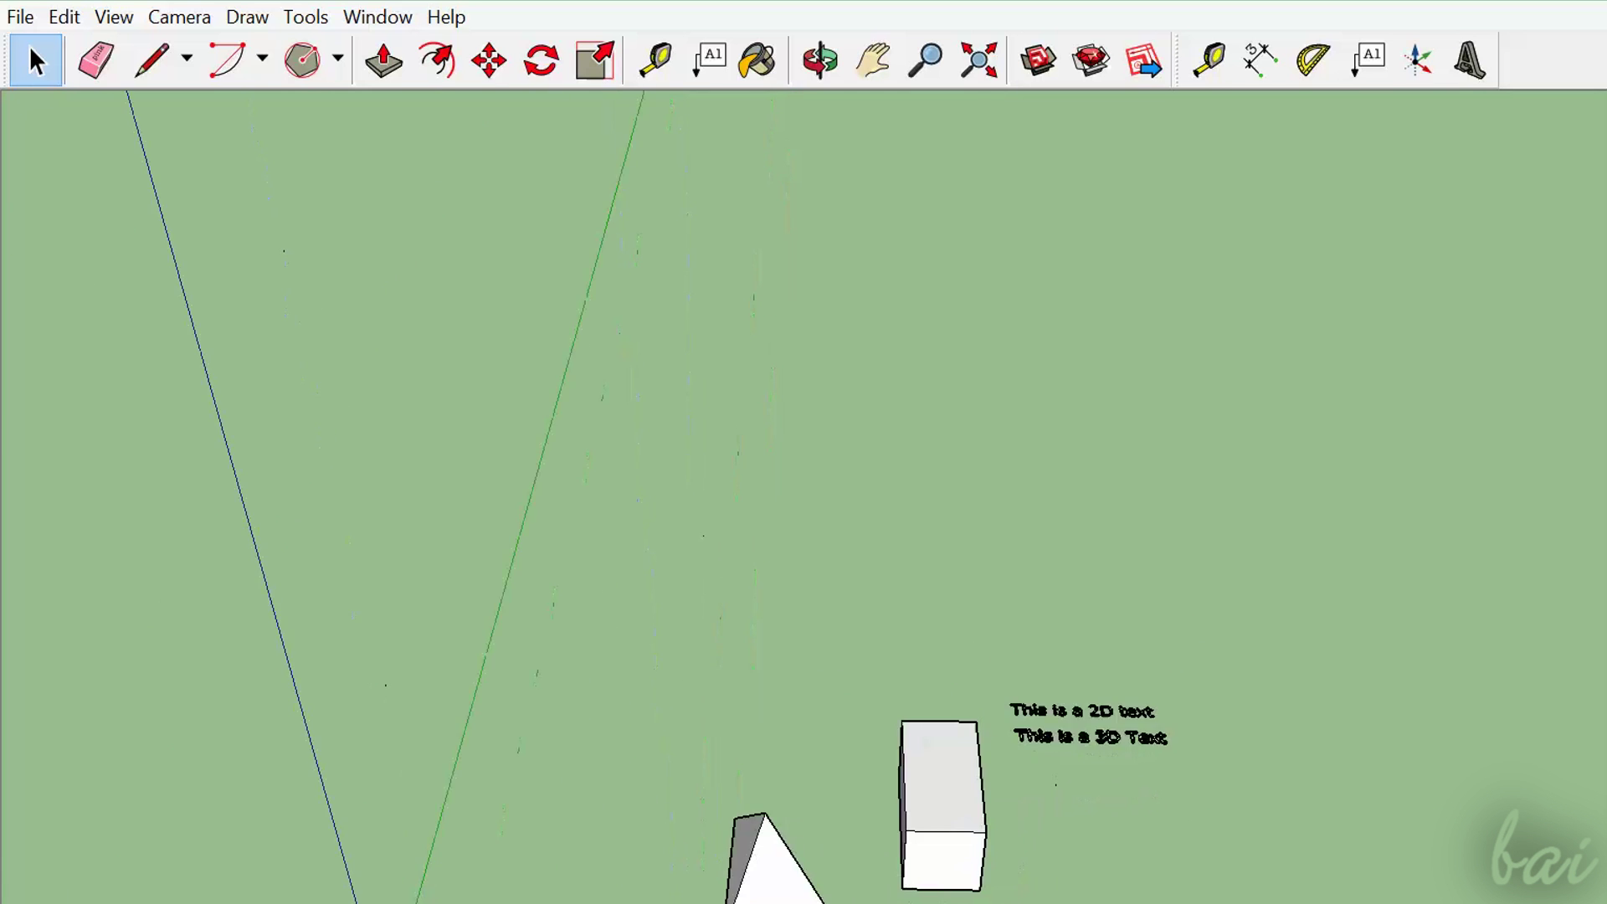
pyautogui.scroll(3, 1057, 788)
# Orbit the view so the pyramid, box and text labels are all visible
pyautogui.click(819, 60)
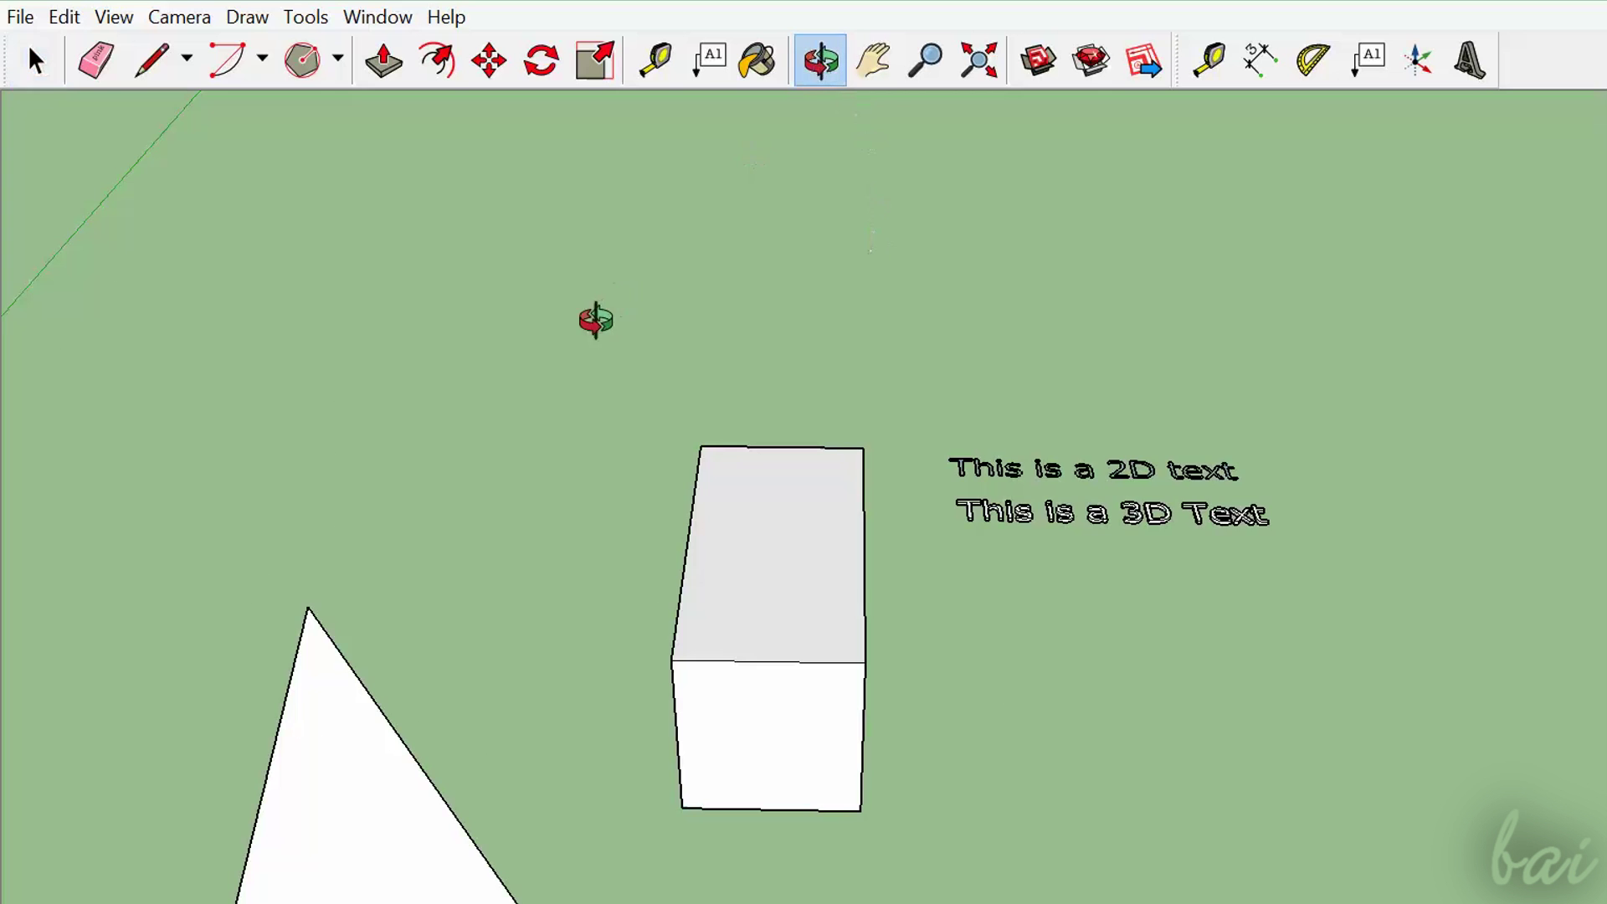
pyautogui.moveTo(595, 319)
pyautogui.mouseDown()
pyautogui.moveTo(745, 298)
pyautogui.moveTo(510, 319)
pyautogui.moveTo(1052, 467)
pyautogui.moveTo(882, 402)
pyautogui.moveTo(933, 359)
pyautogui.moveTo(556, 438)
pyautogui.moveTo(681, 460)
pyautogui.moveTo(638, 474)
pyautogui.moveTo(736, 448)
pyautogui.mouseUp()
pyautogui.scroll(2, 736, 448)
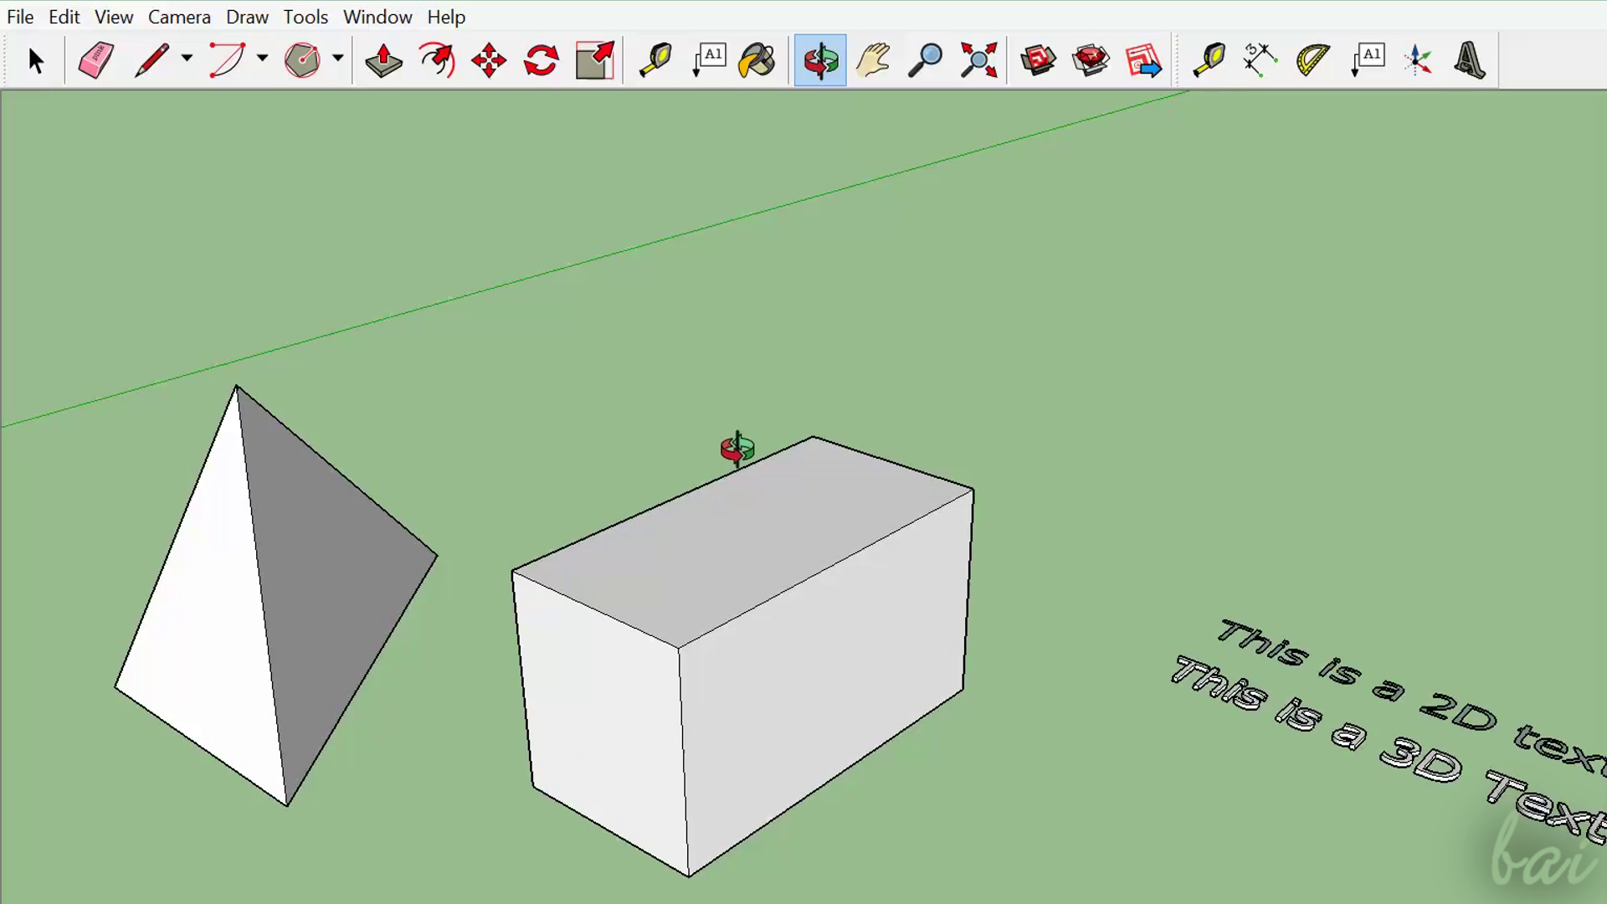
pyautogui.scroll(-2, 737, 450)
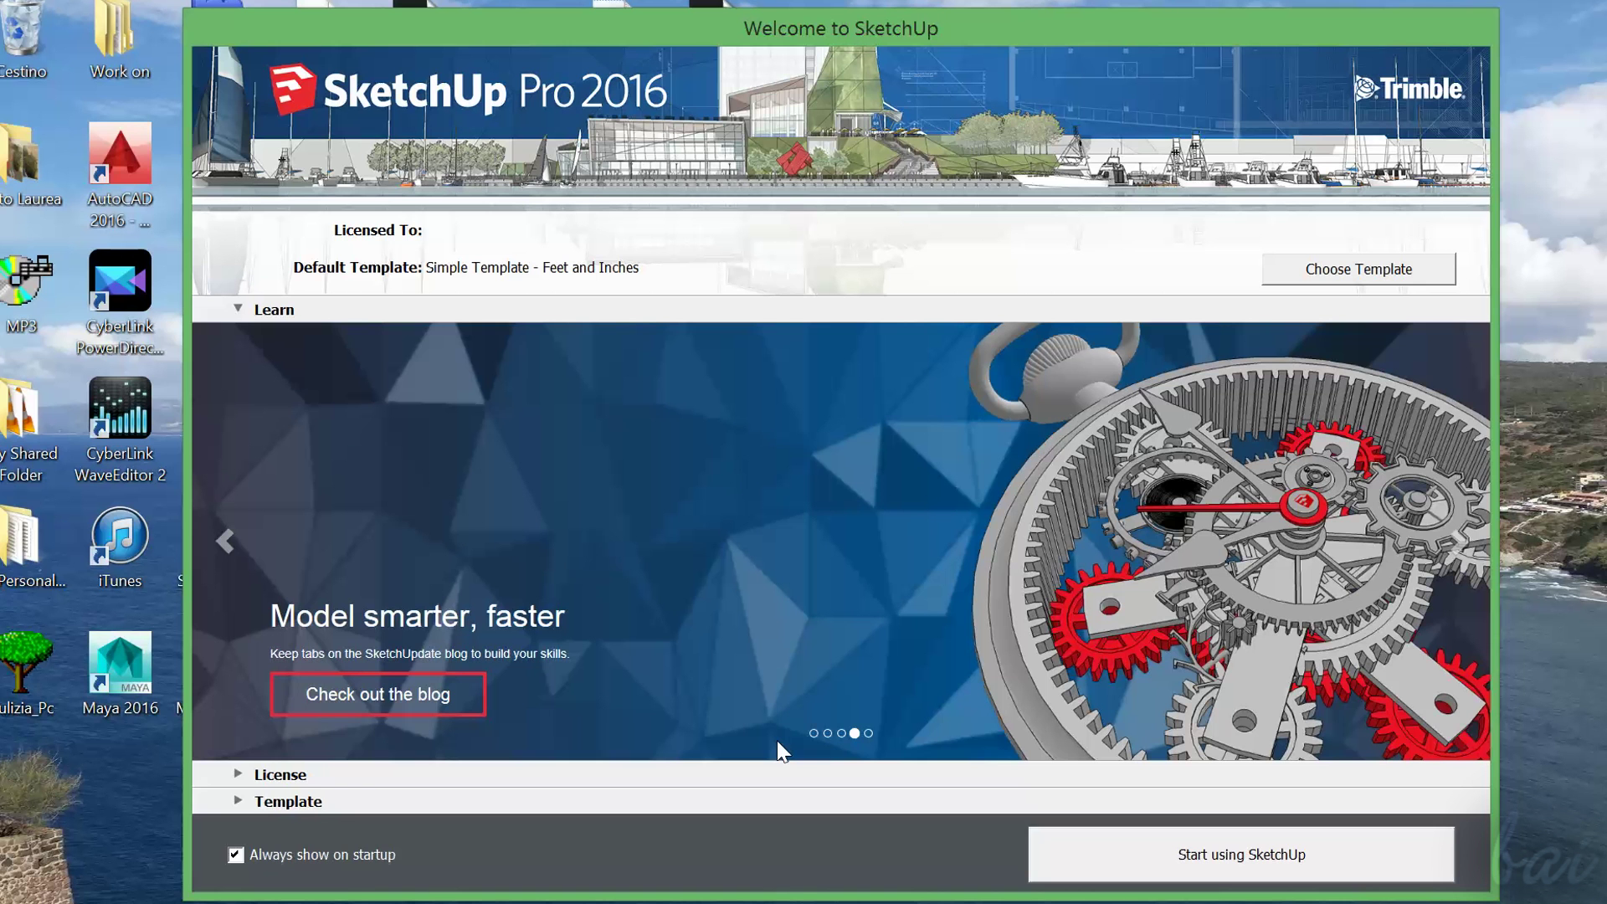
# Browse the Welcome tips slides, then expand License and Template to list starting templates
pyautogui.click(867, 734)
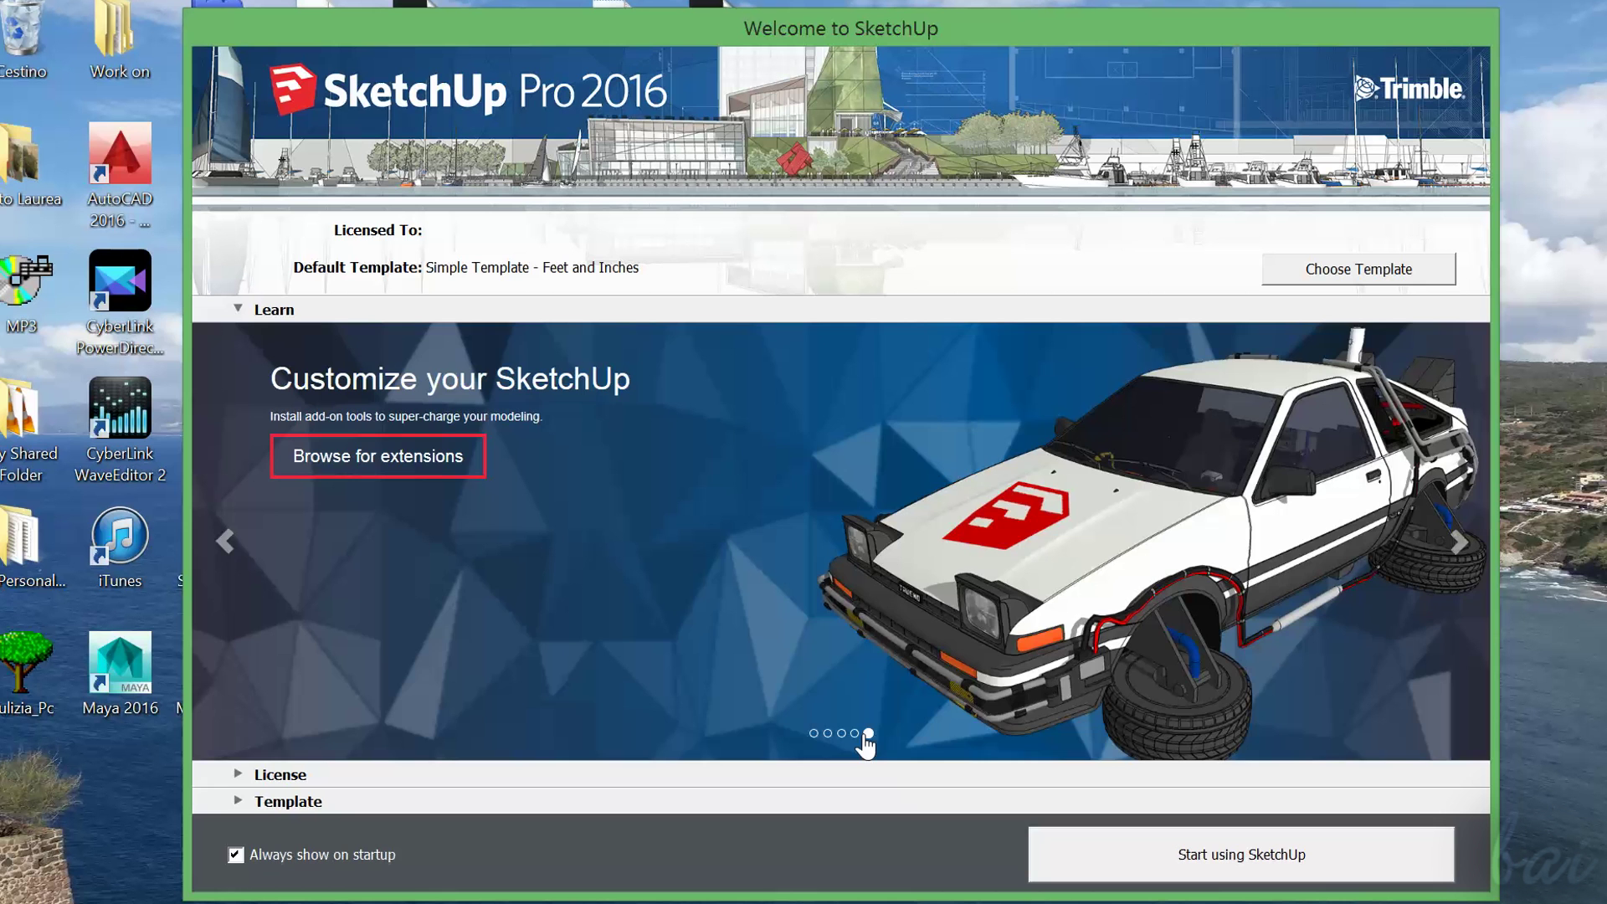
pyautogui.click(854, 733)
pyautogui.click(841, 734)
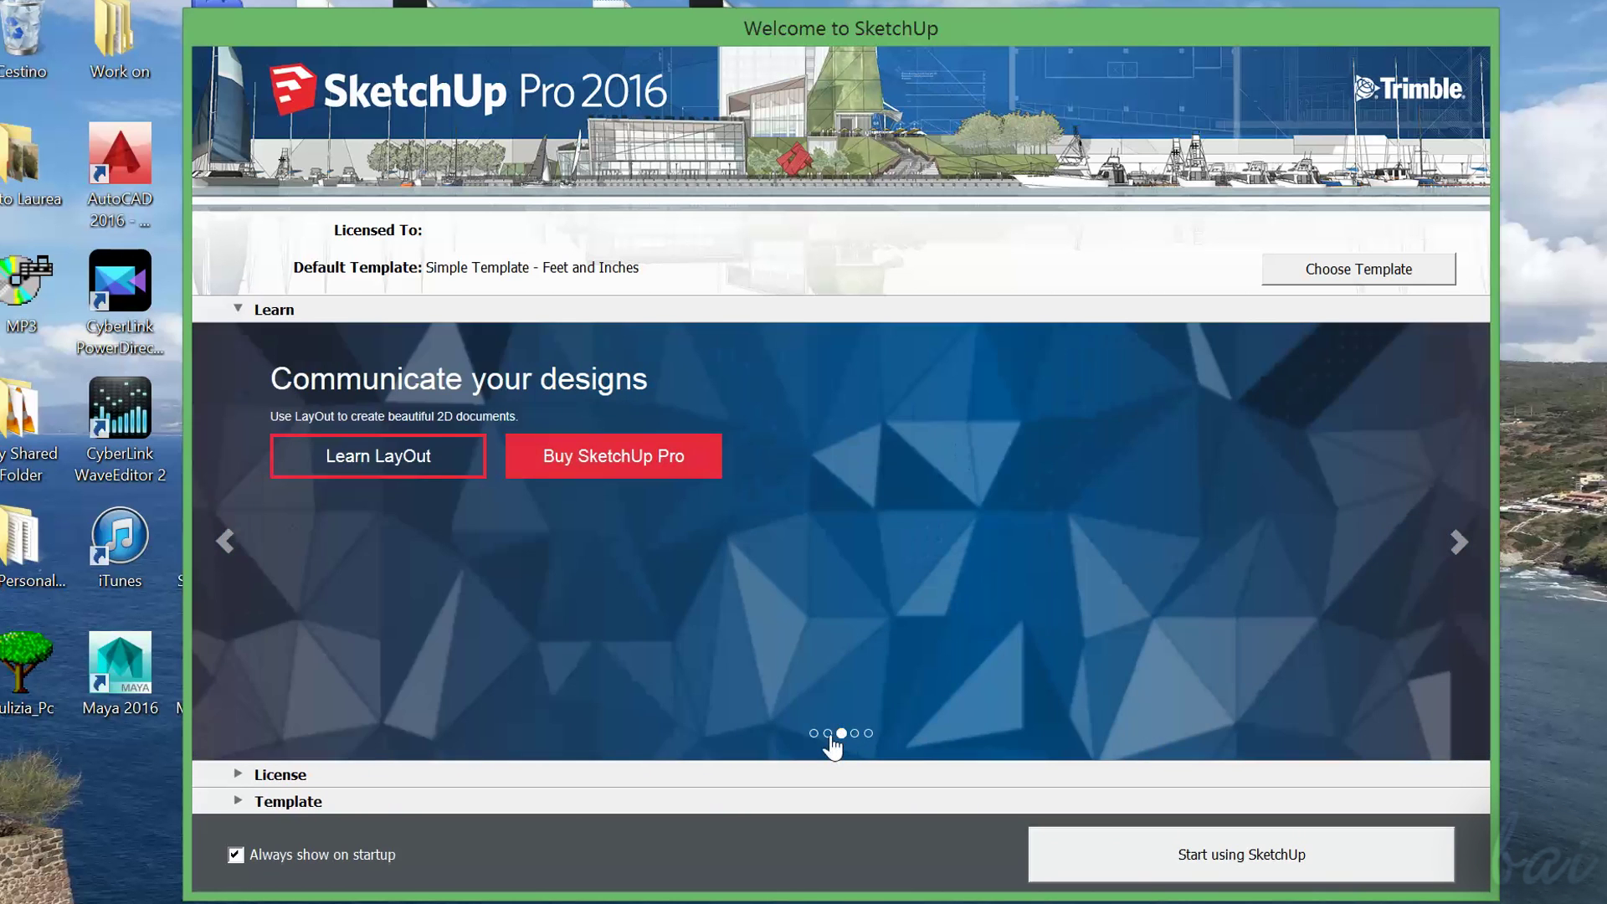
pyautogui.click(814, 735)
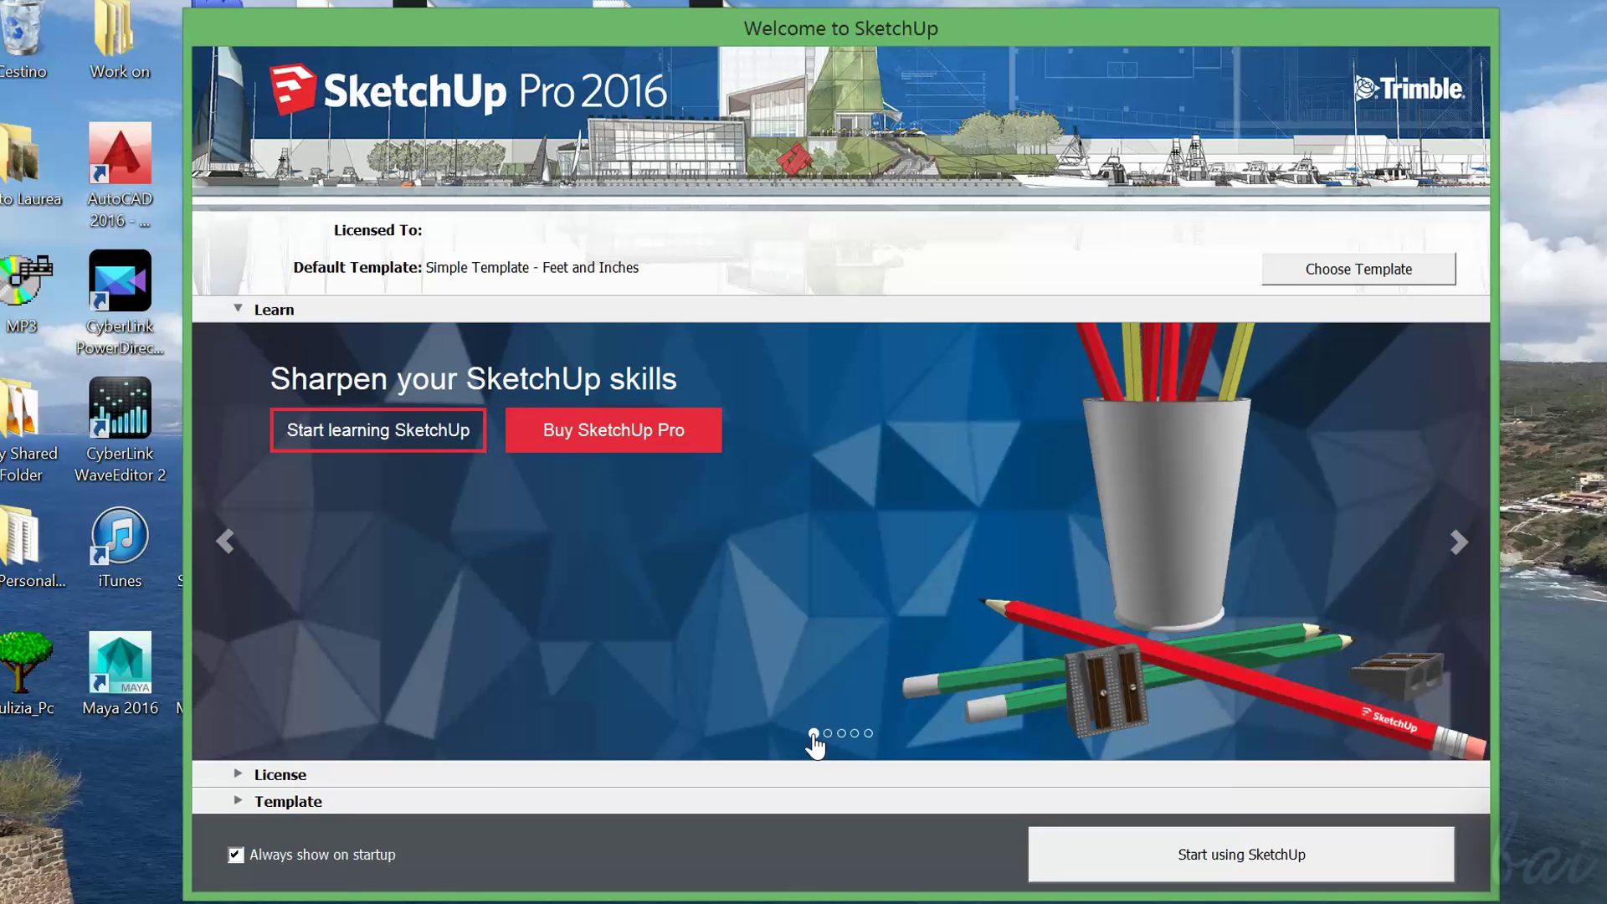
pyautogui.click(242, 779)
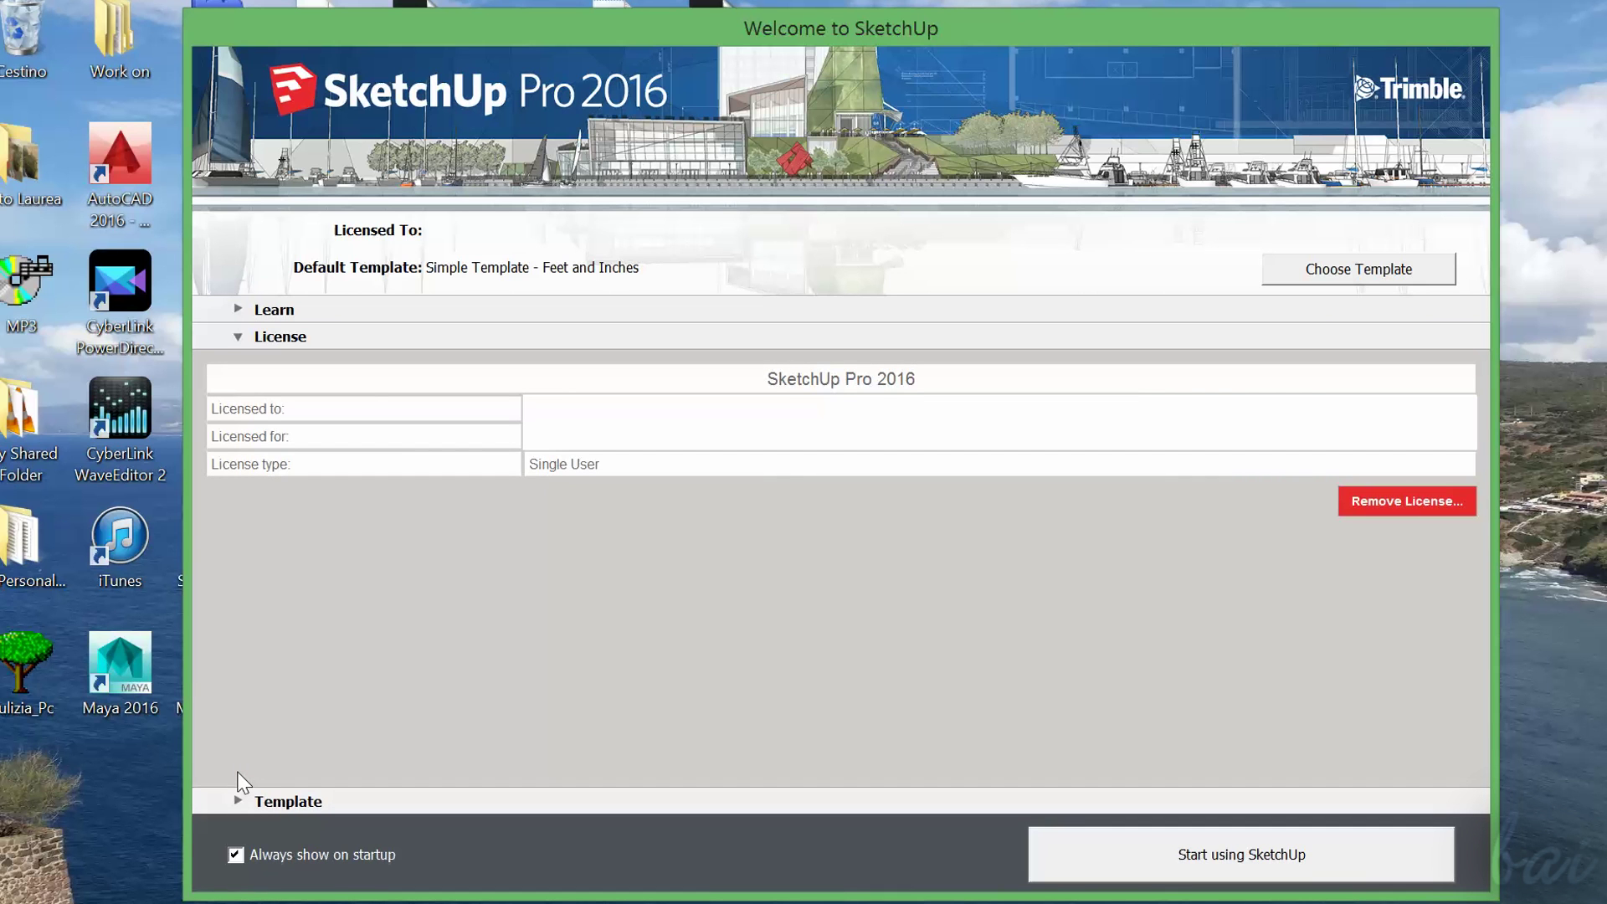
pyautogui.click(241, 802)
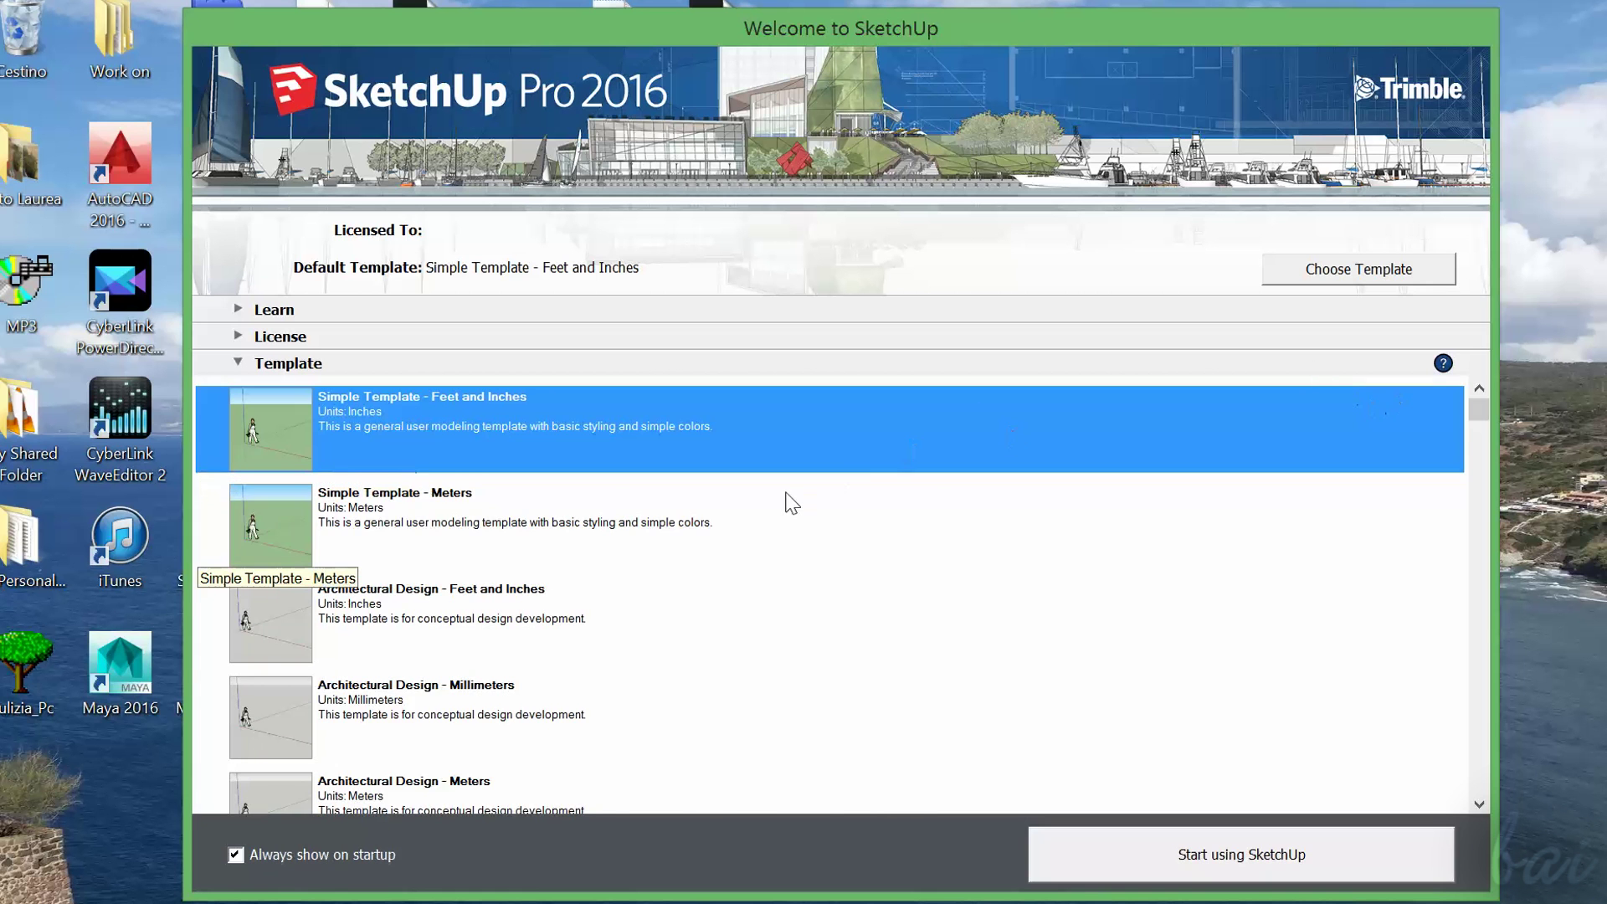
pyautogui.scroll(-2, 791, 503)
pyautogui.scroll(-2, 790, 502)
pyautogui.scroll(-1, 790, 501)
pyautogui.scroll(-3, 790, 502)
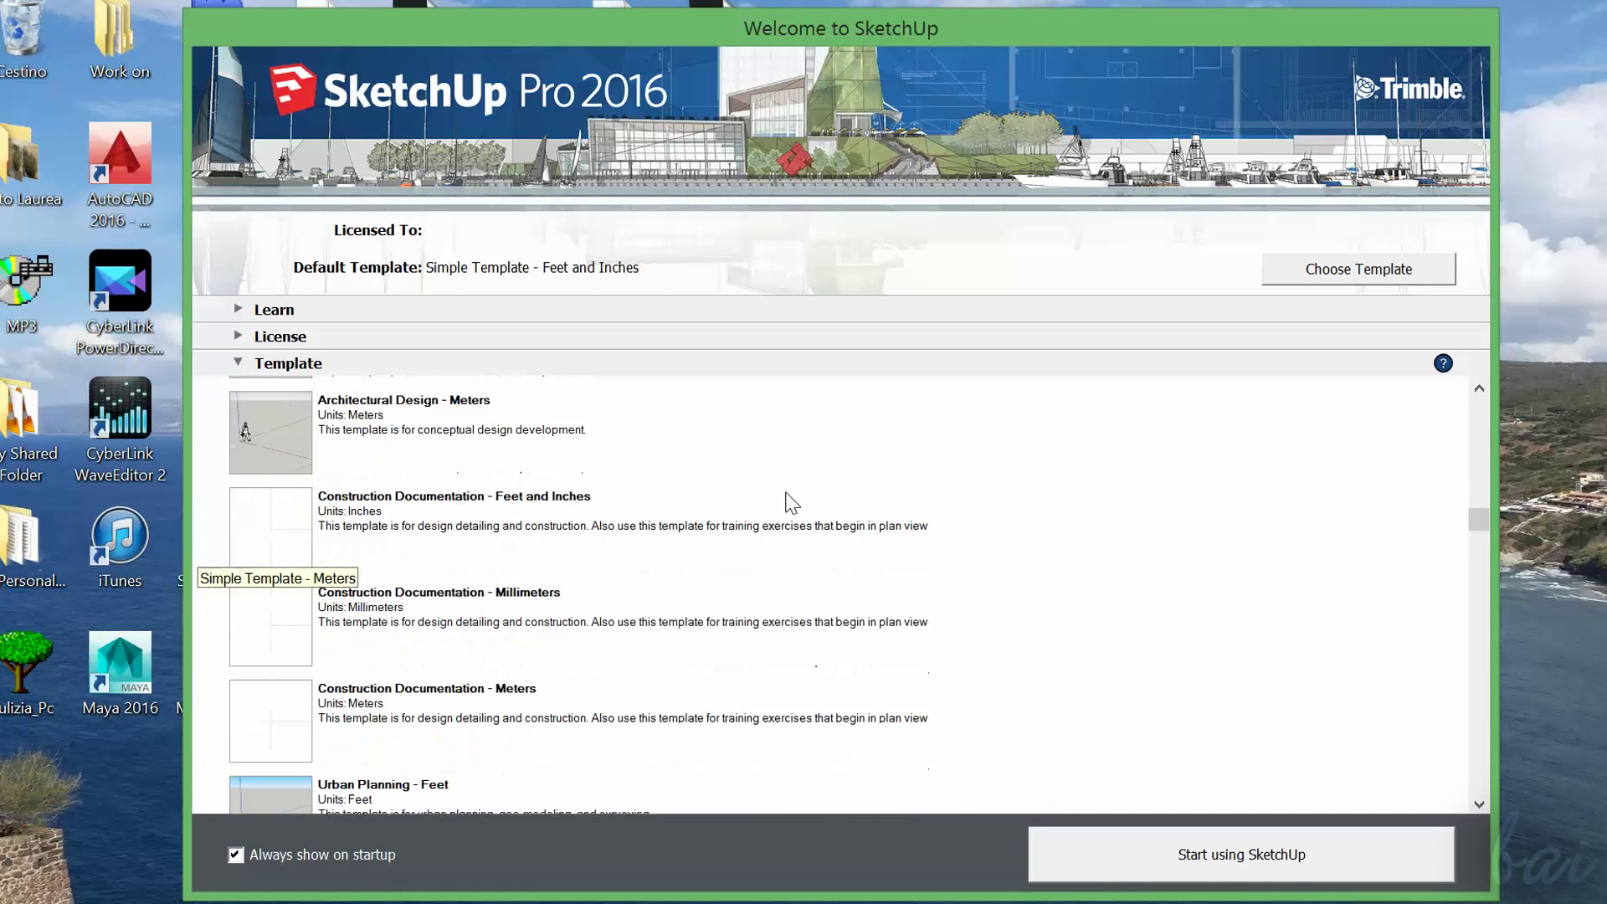
pyautogui.scroll(-3, 790, 503)
pyautogui.scroll(-3, 790, 502)
pyautogui.scroll(-2, 790, 503)
pyautogui.scroll(-3, 790, 502)
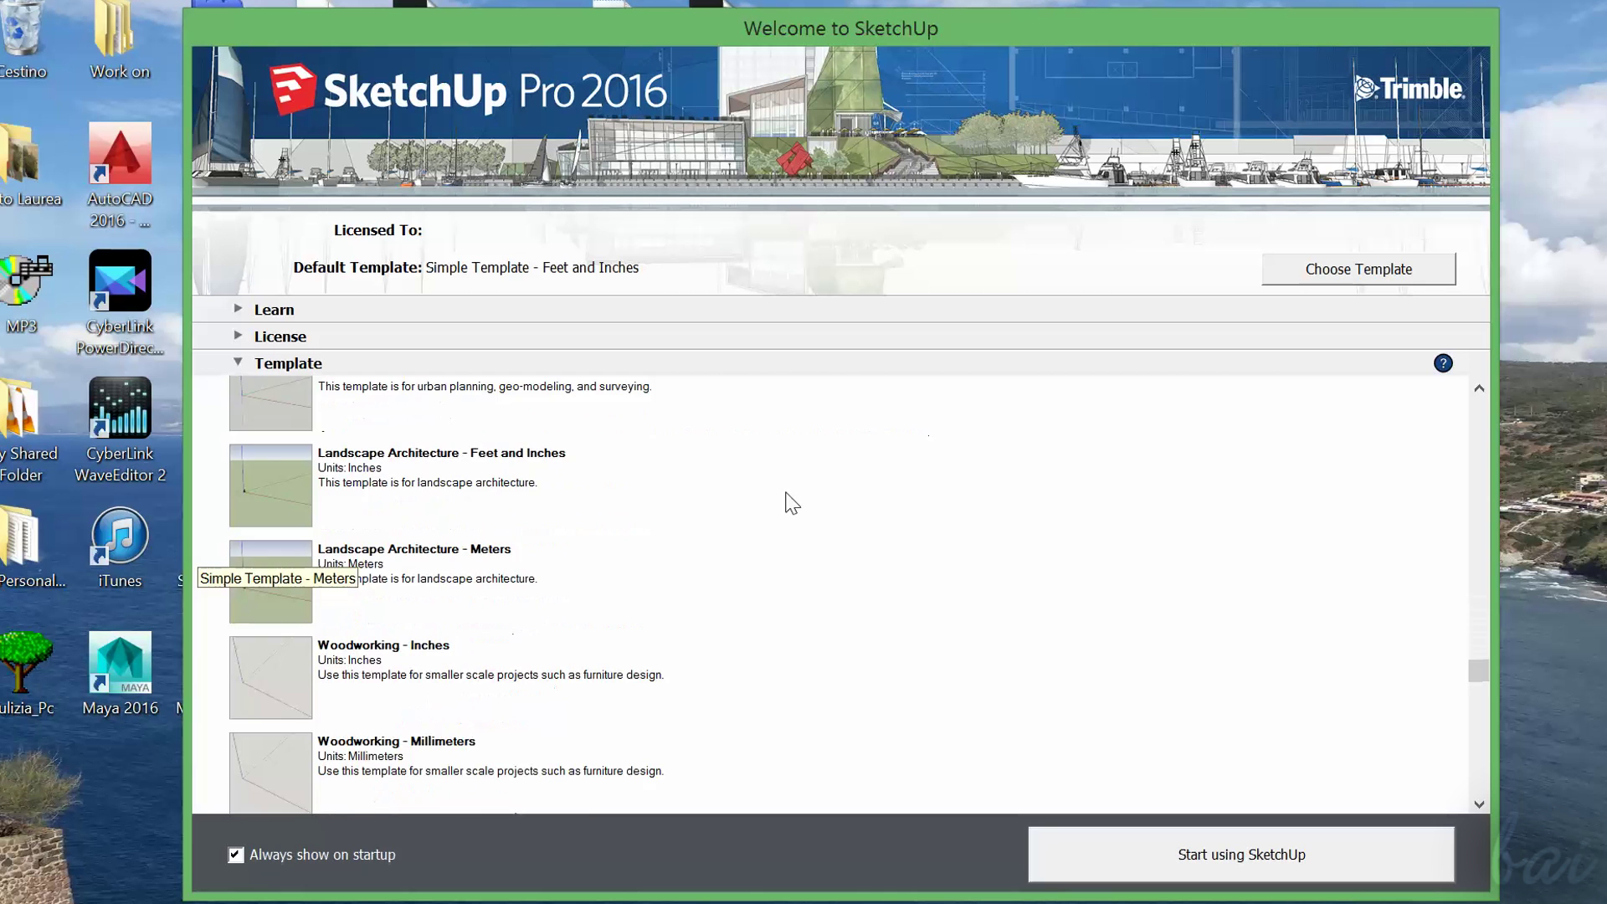
pyautogui.scroll(-3, 790, 502)
pyautogui.scroll(-3, 790, 502)
pyautogui.scroll(-2, 790, 503)
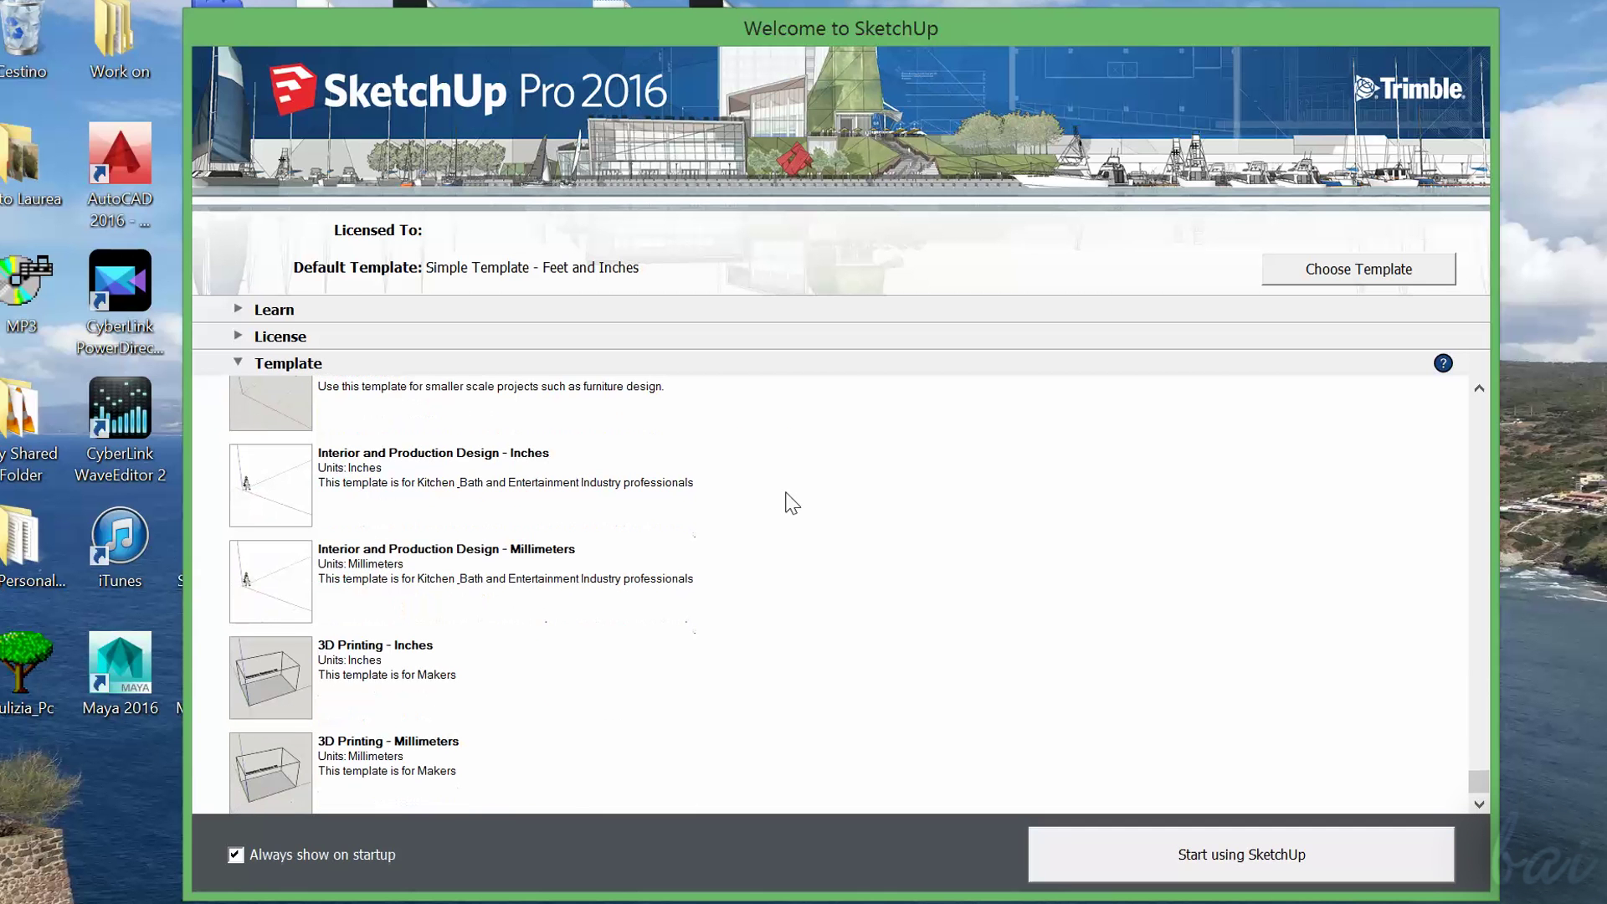
pyautogui.scroll(4, 389, 636)
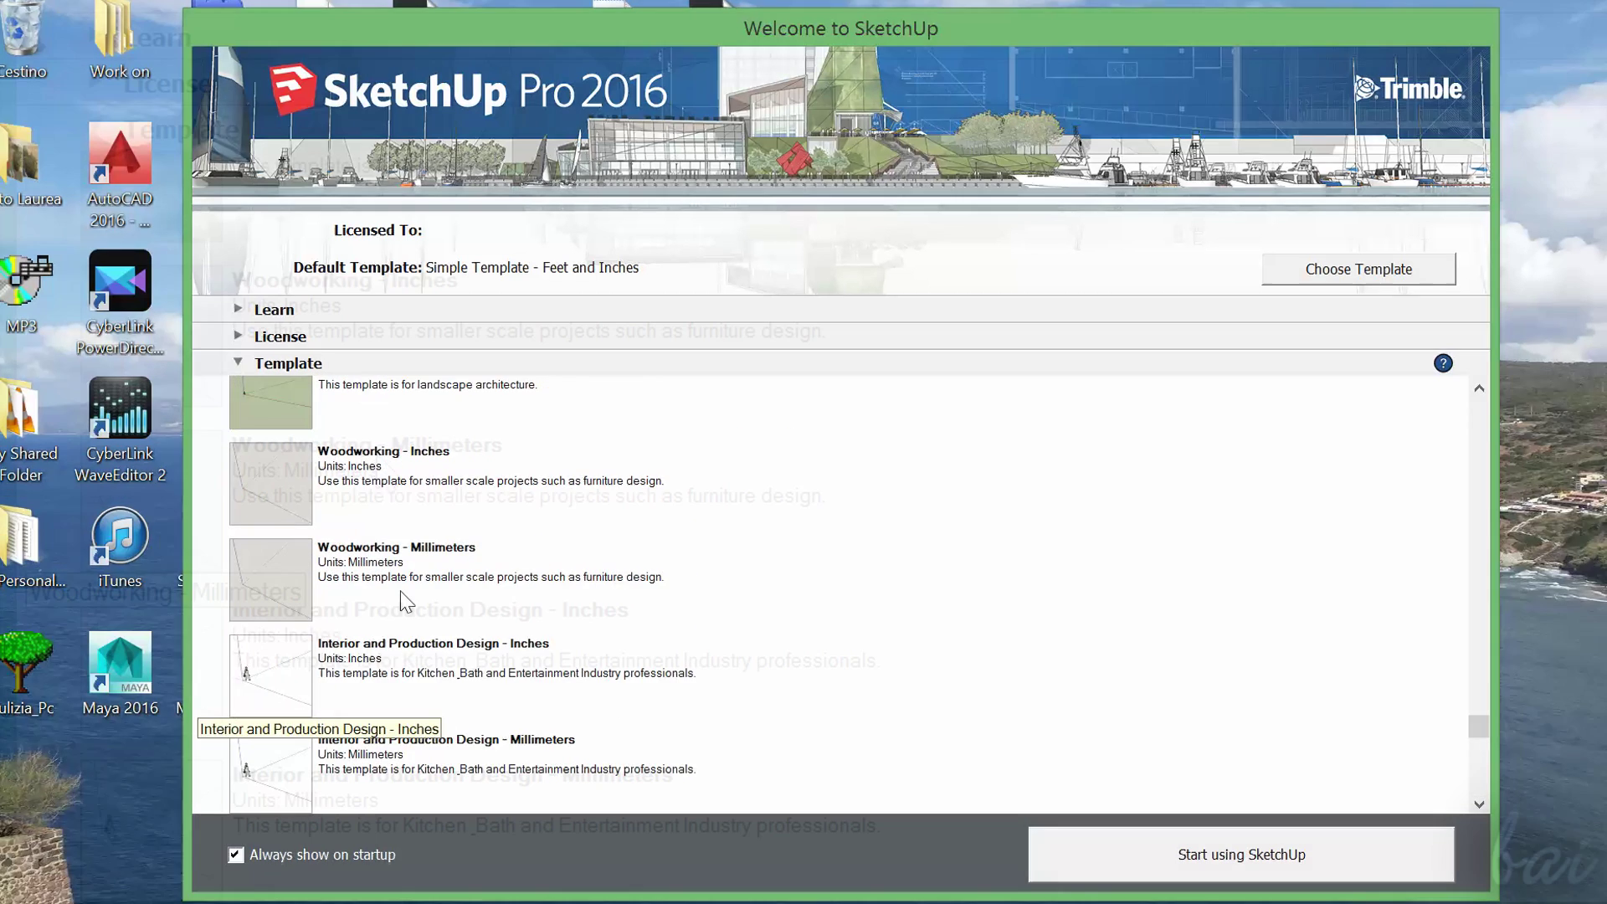
pyautogui.scroll(2, 423, 502)
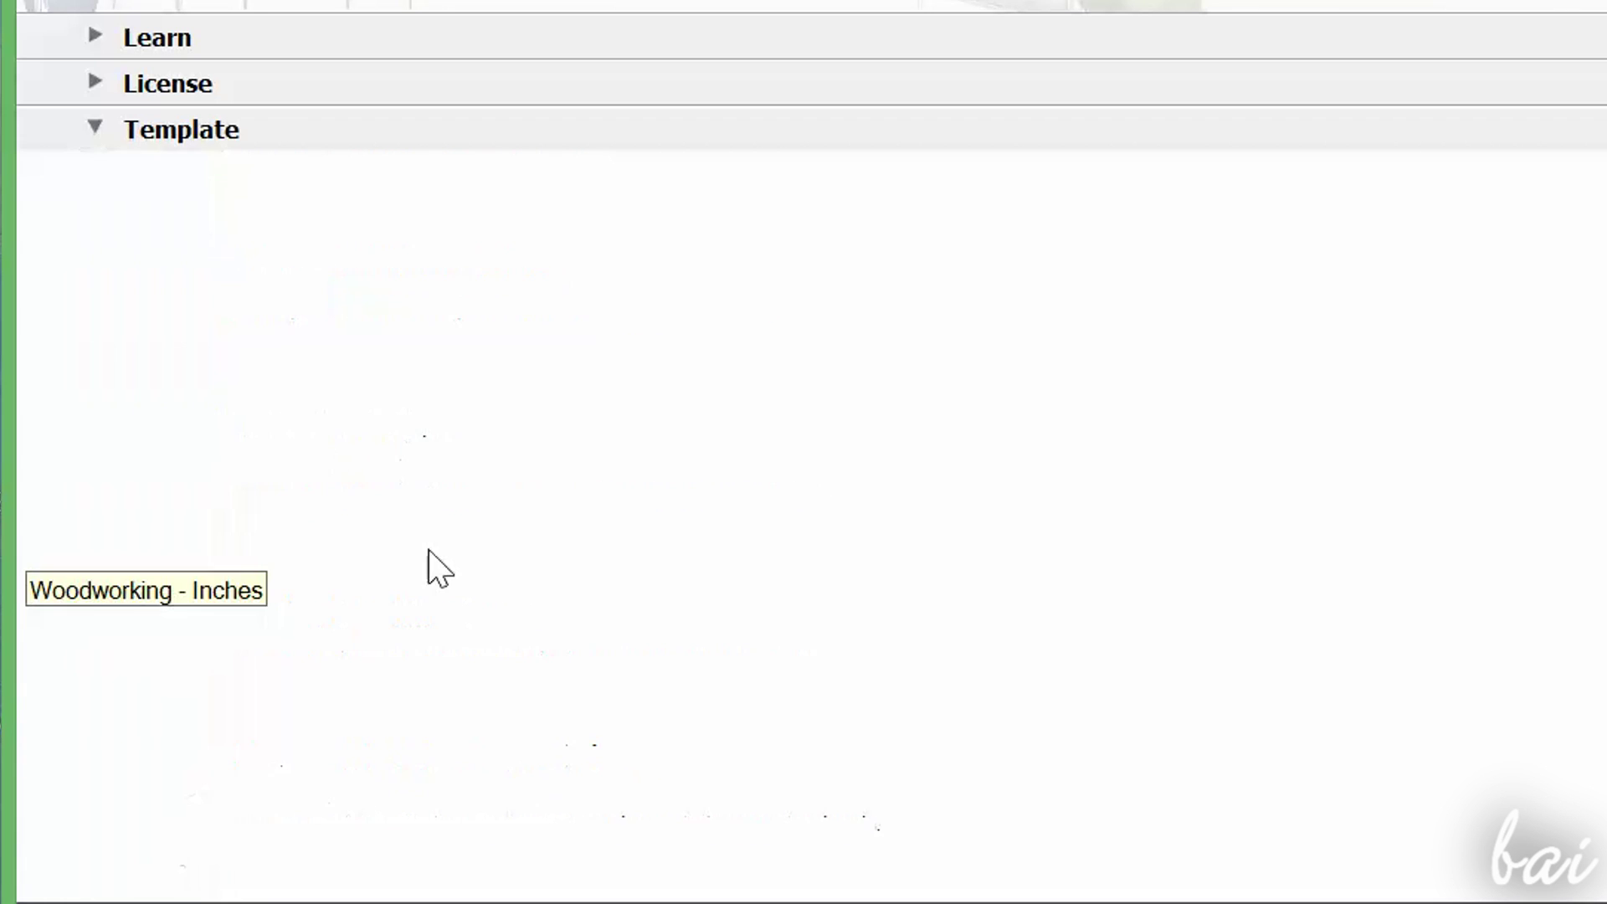
pyautogui.scroll(1, 477, 352)
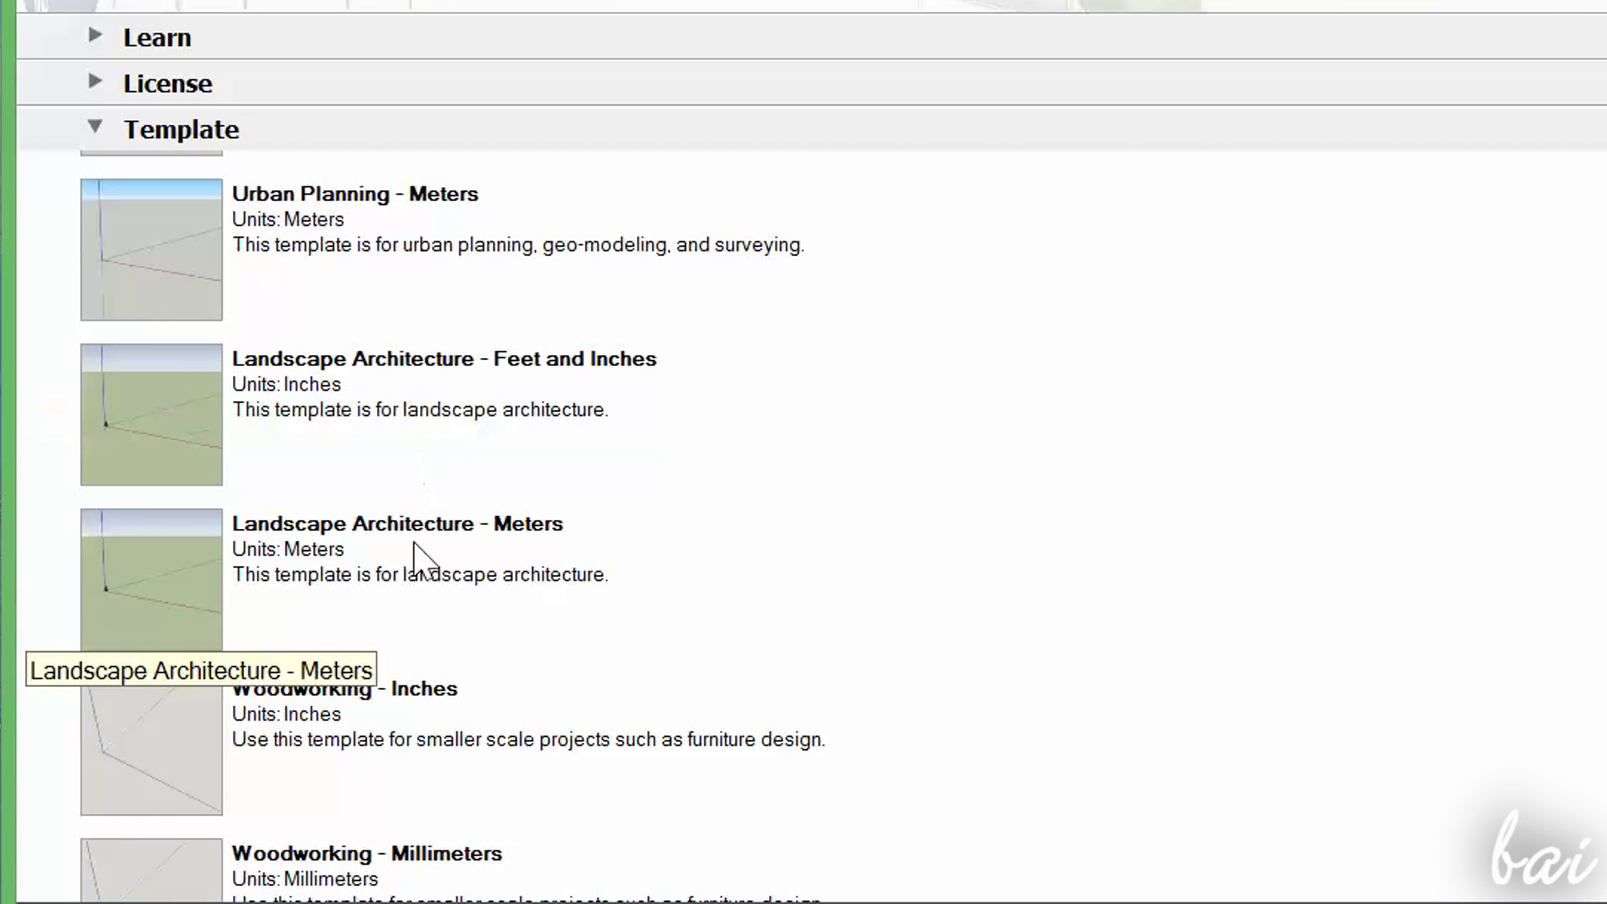
pyautogui.scroll(1, 416, 556)
pyautogui.scroll(2, 419, 569)
pyautogui.scroll(2, 418, 578)
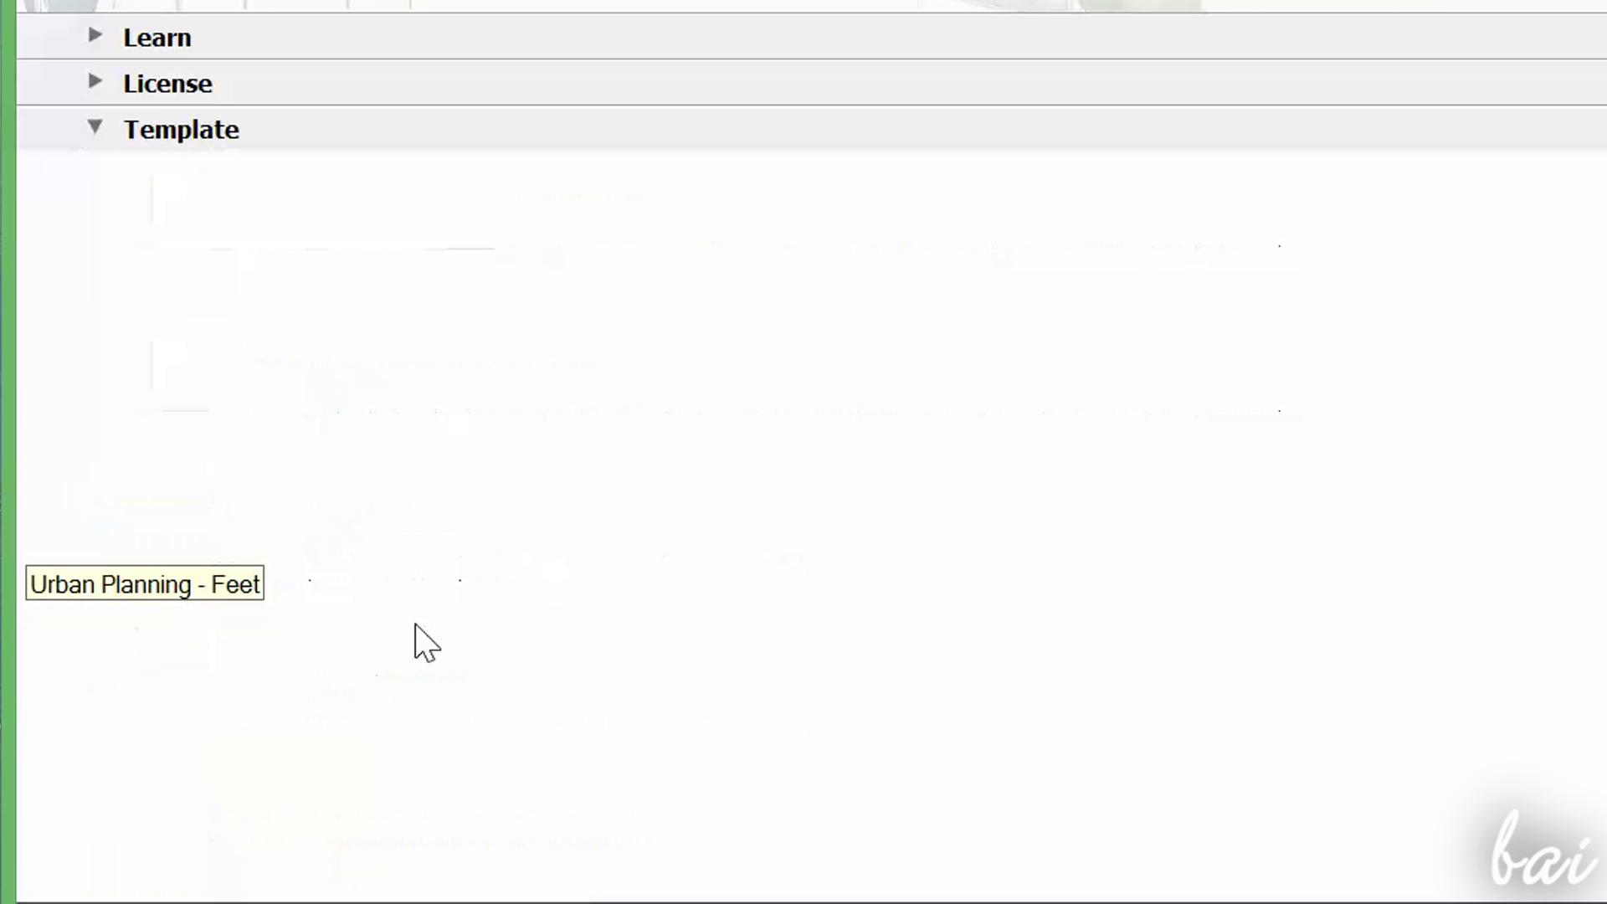
pyautogui.scroll(2, 417, 632)
pyautogui.scroll(1, 421, 636)
pyautogui.scroll(1, 423, 644)
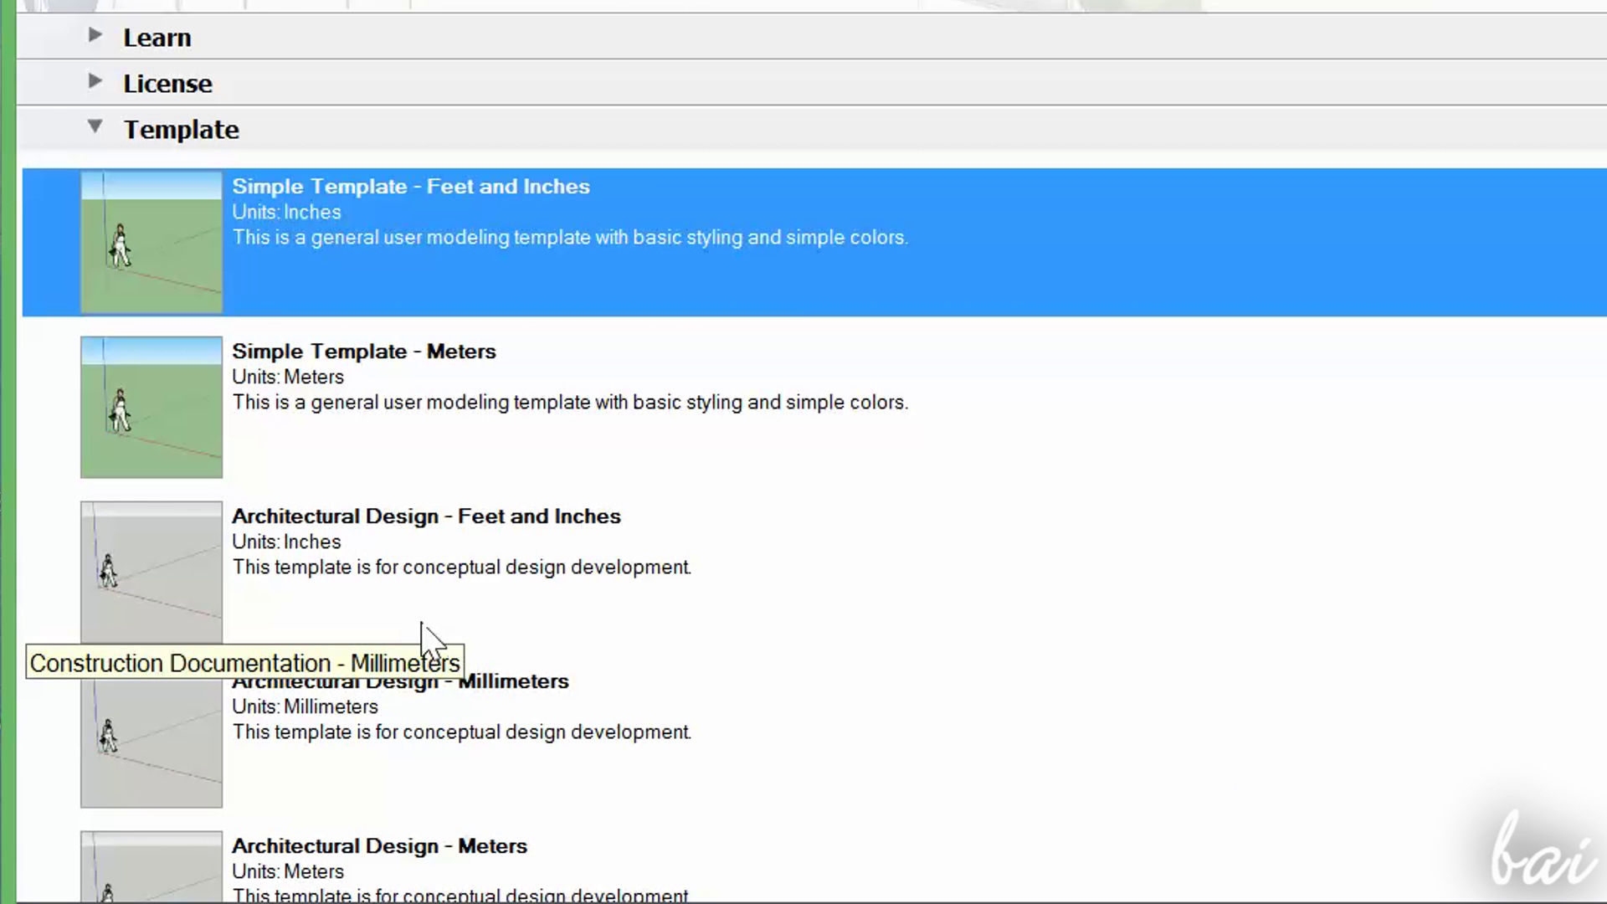
pyautogui.scroll(-2, 402, 577)
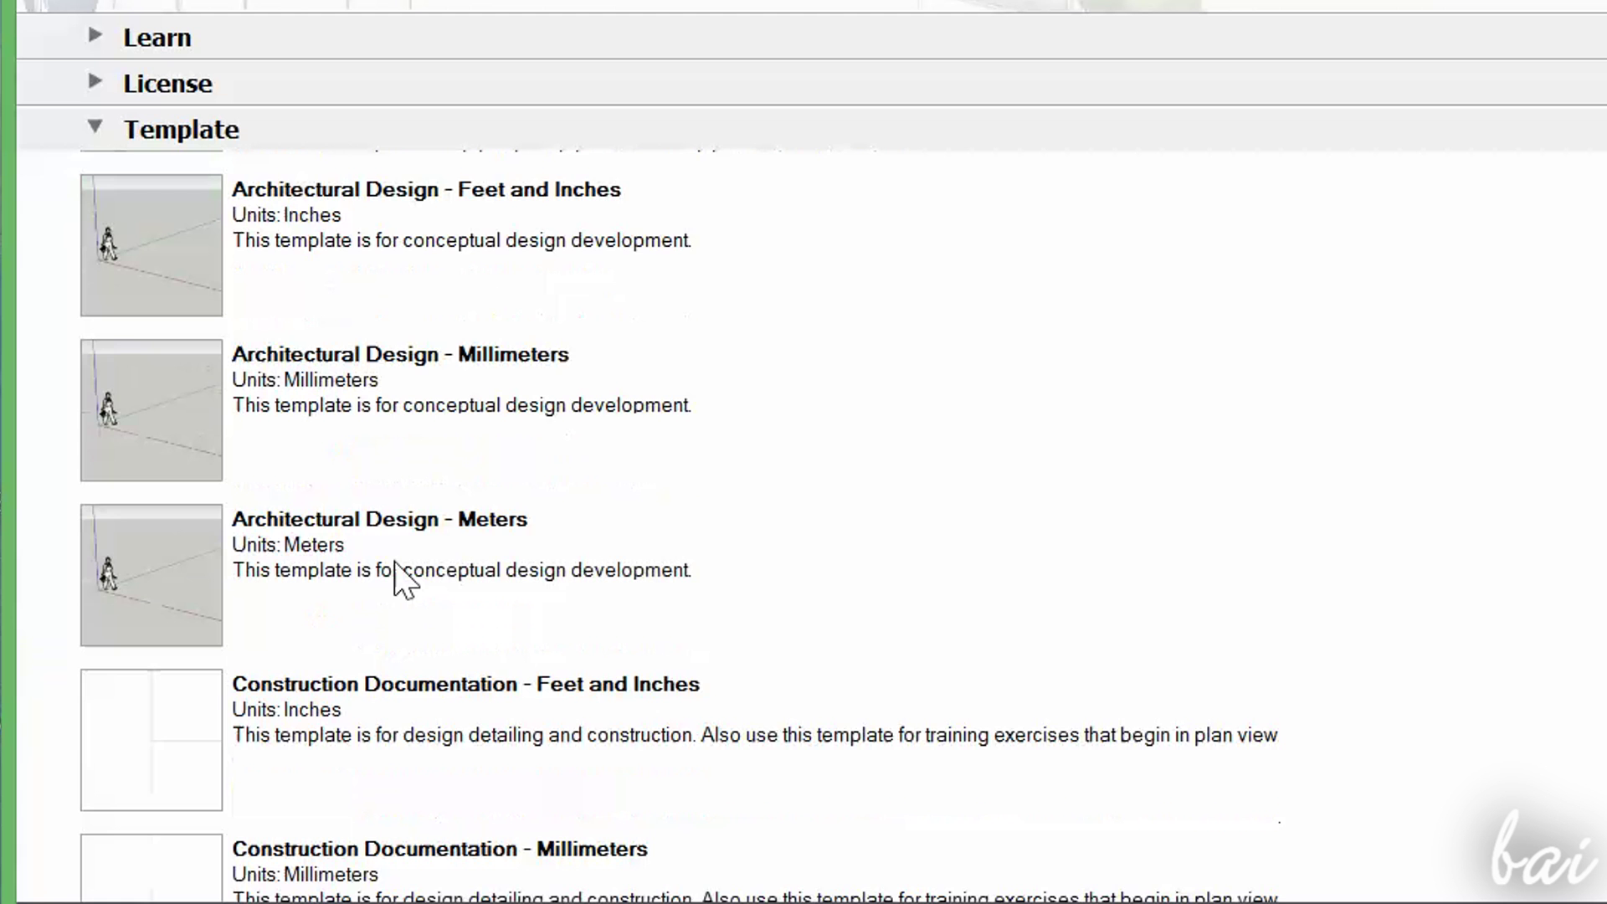
pyautogui.scroll(-1, 658, 312)
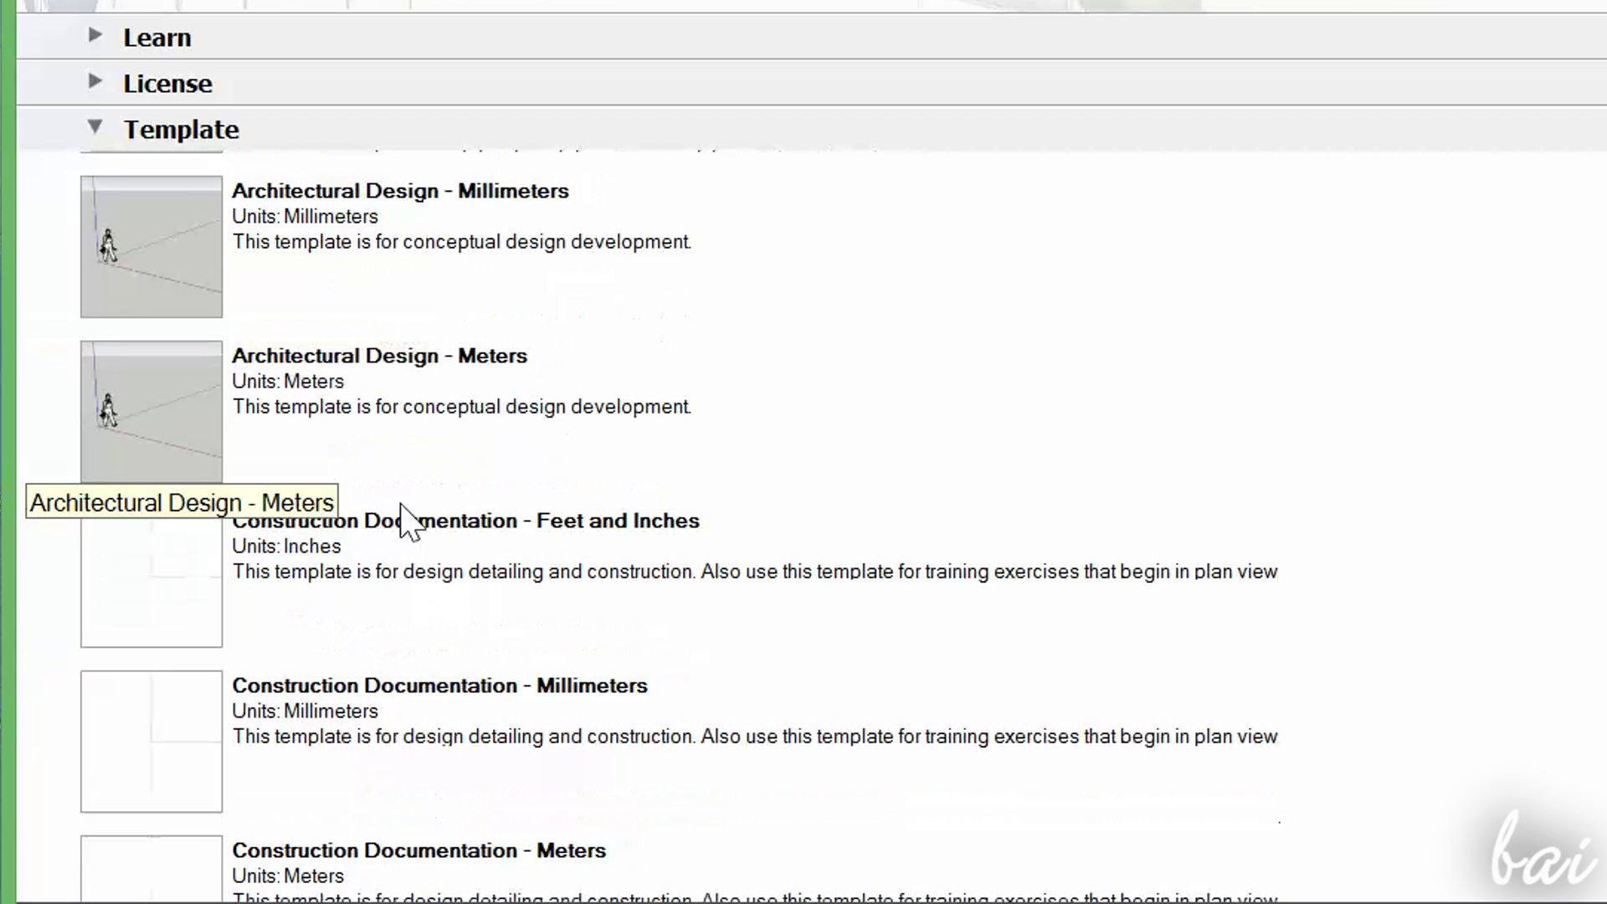
pyautogui.scroll(-2, 380, 502)
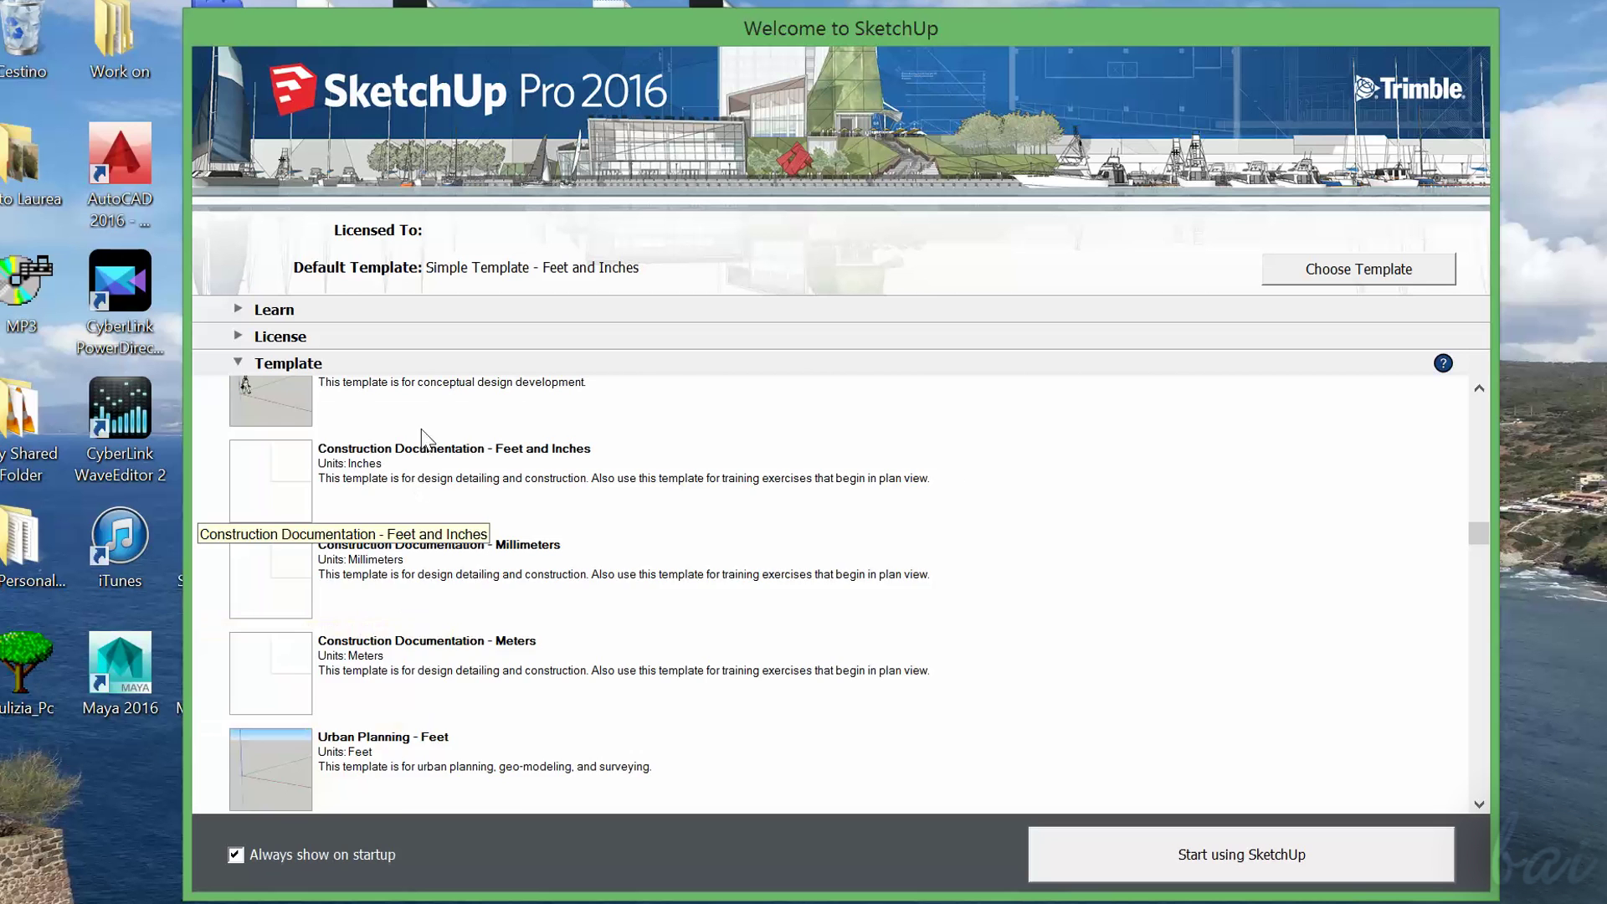
pyautogui.scroll(2, 484, 566)
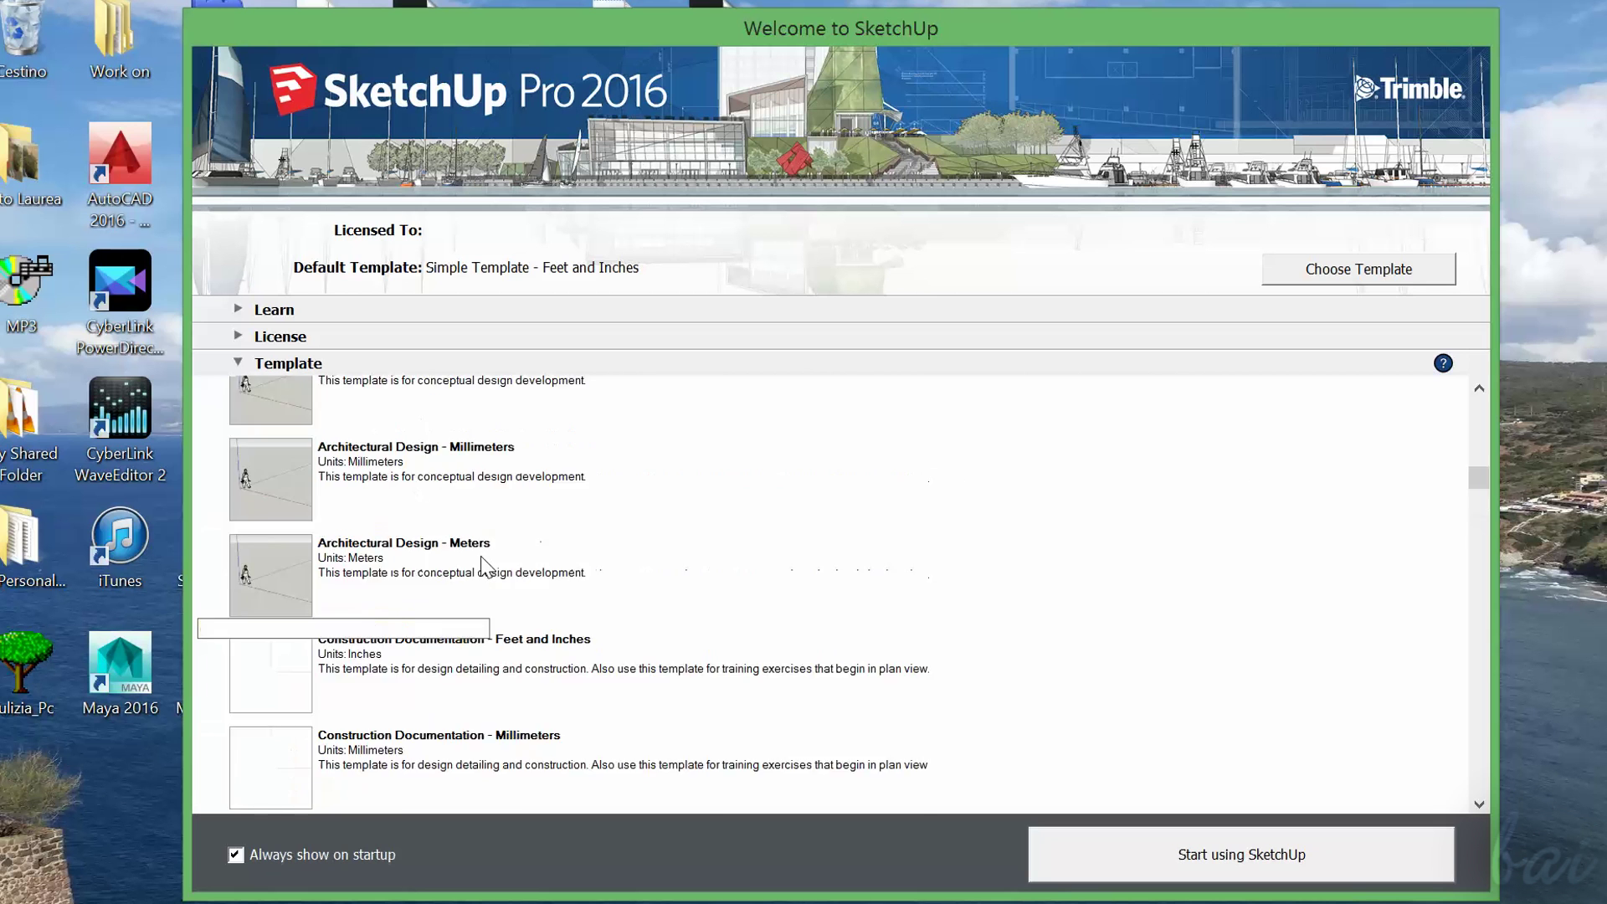
pyautogui.scroll(3, 482, 562)
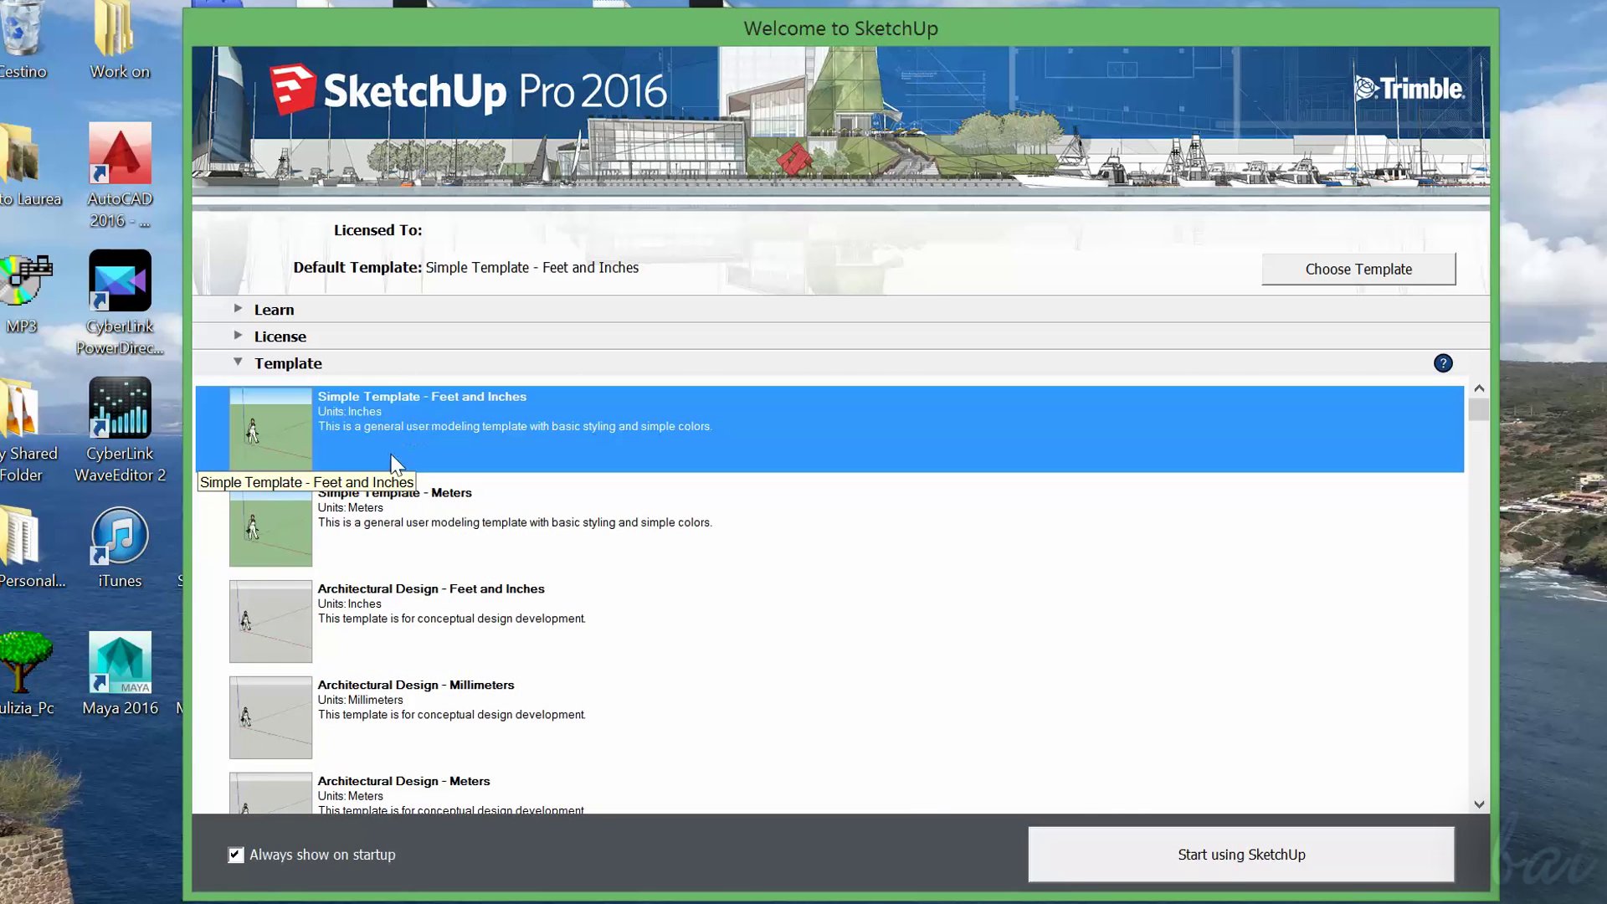
pyautogui.click(406, 519)
pyautogui.click(415, 442)
# Start a new model, browse the Default Tray panels, and expand the Instructor tool guide
pyautogui.click(1236, 862)
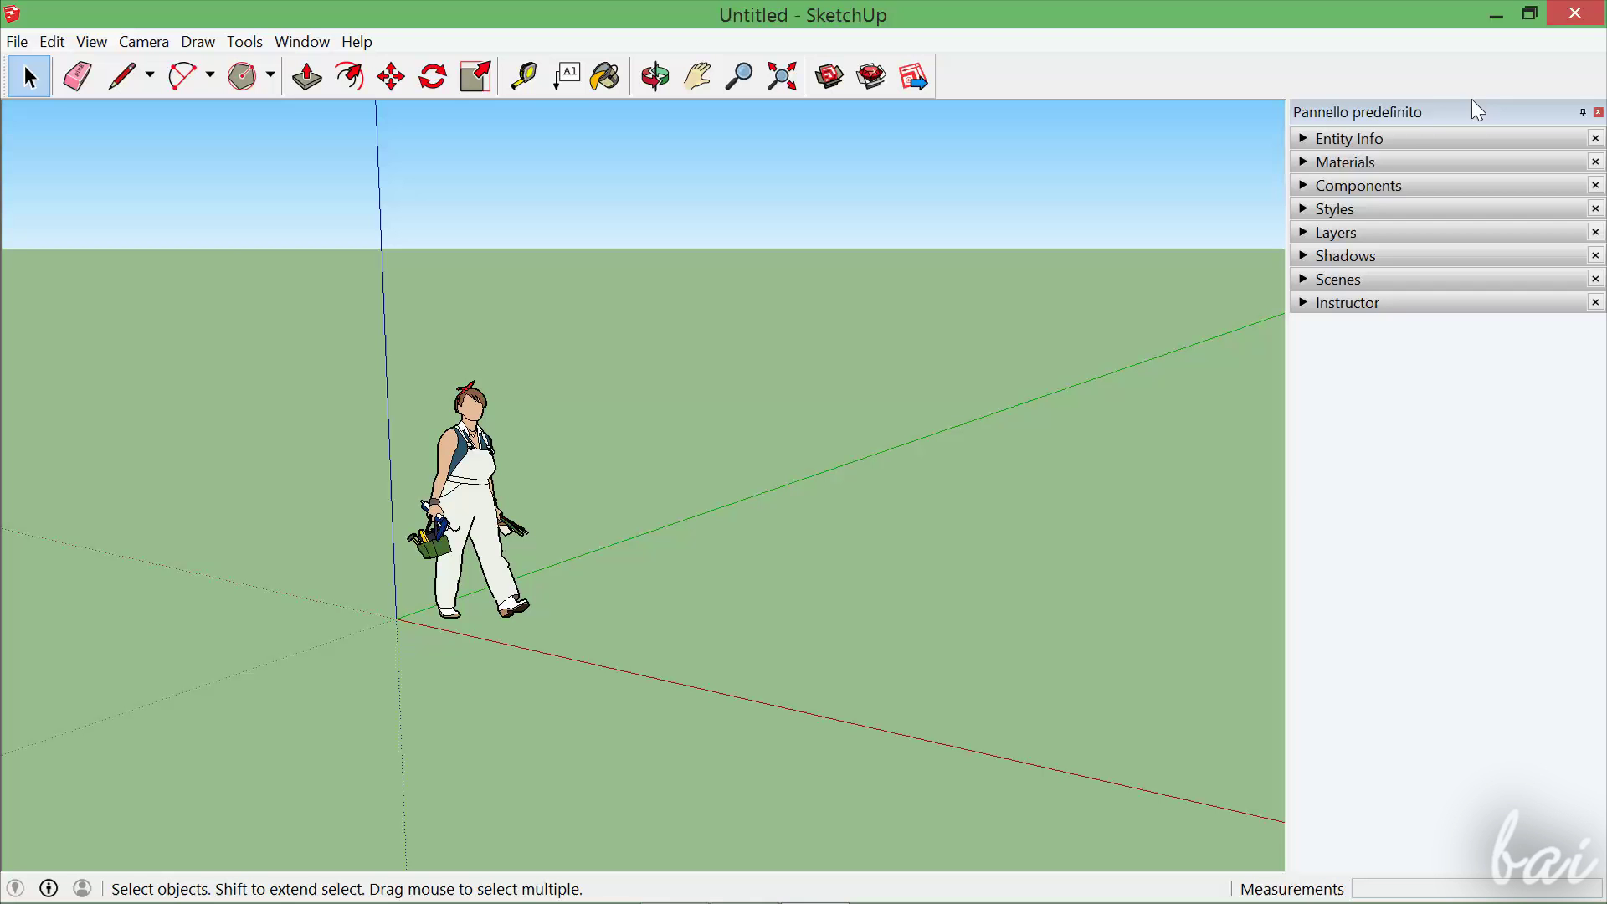
pyautogui.click(1304, 143)
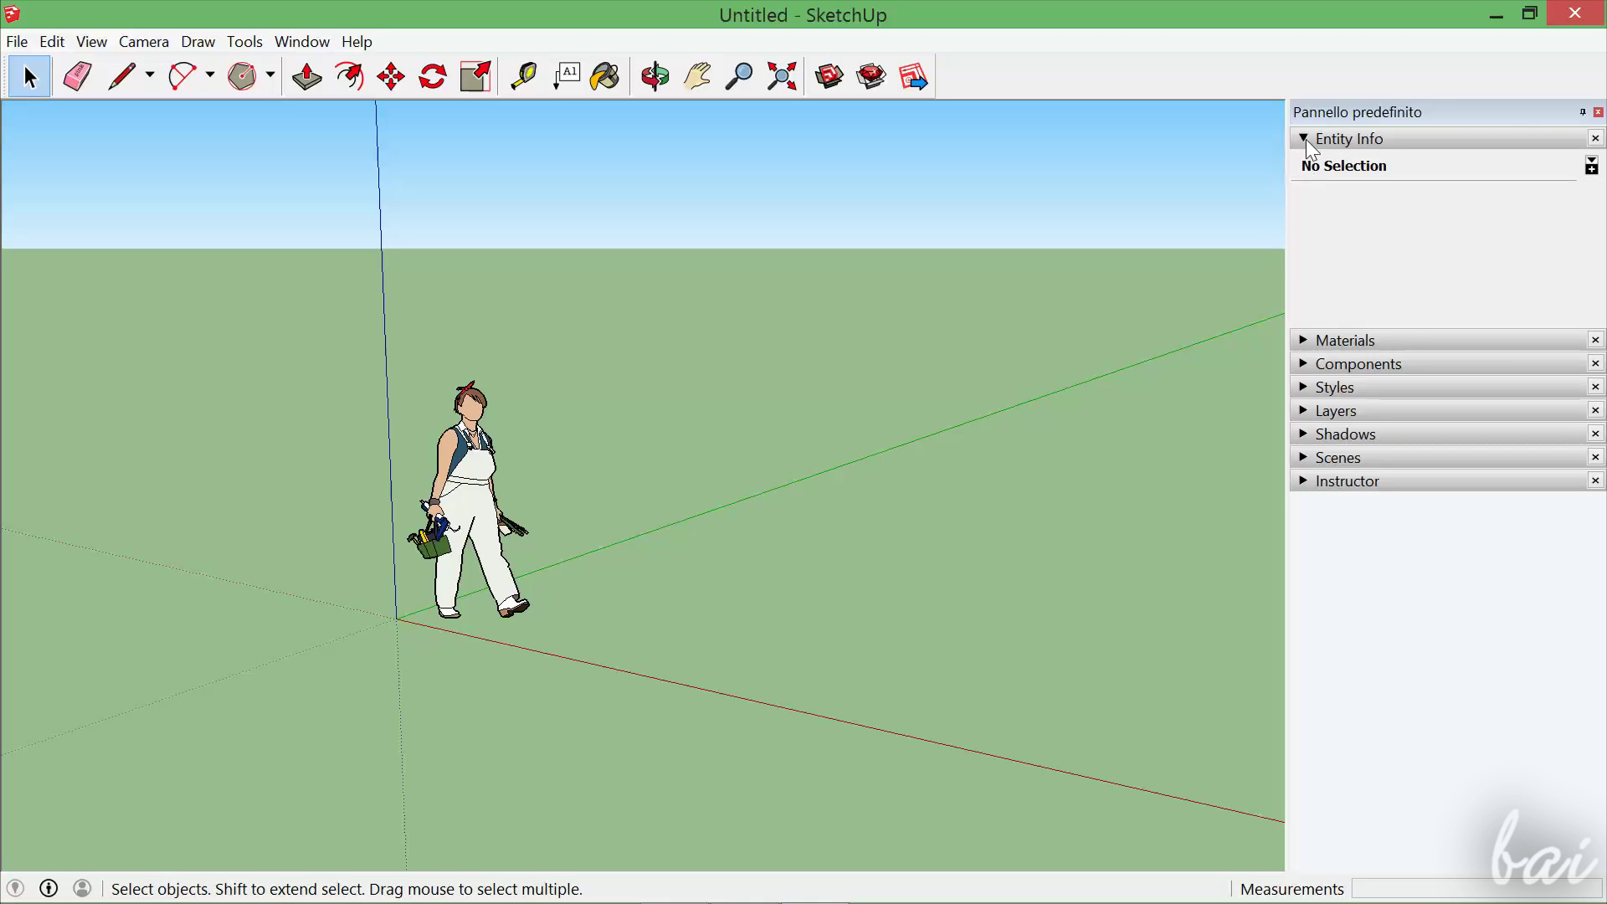
pyautogui.click(1308, 140)
pyautogui.click(1306, 164)
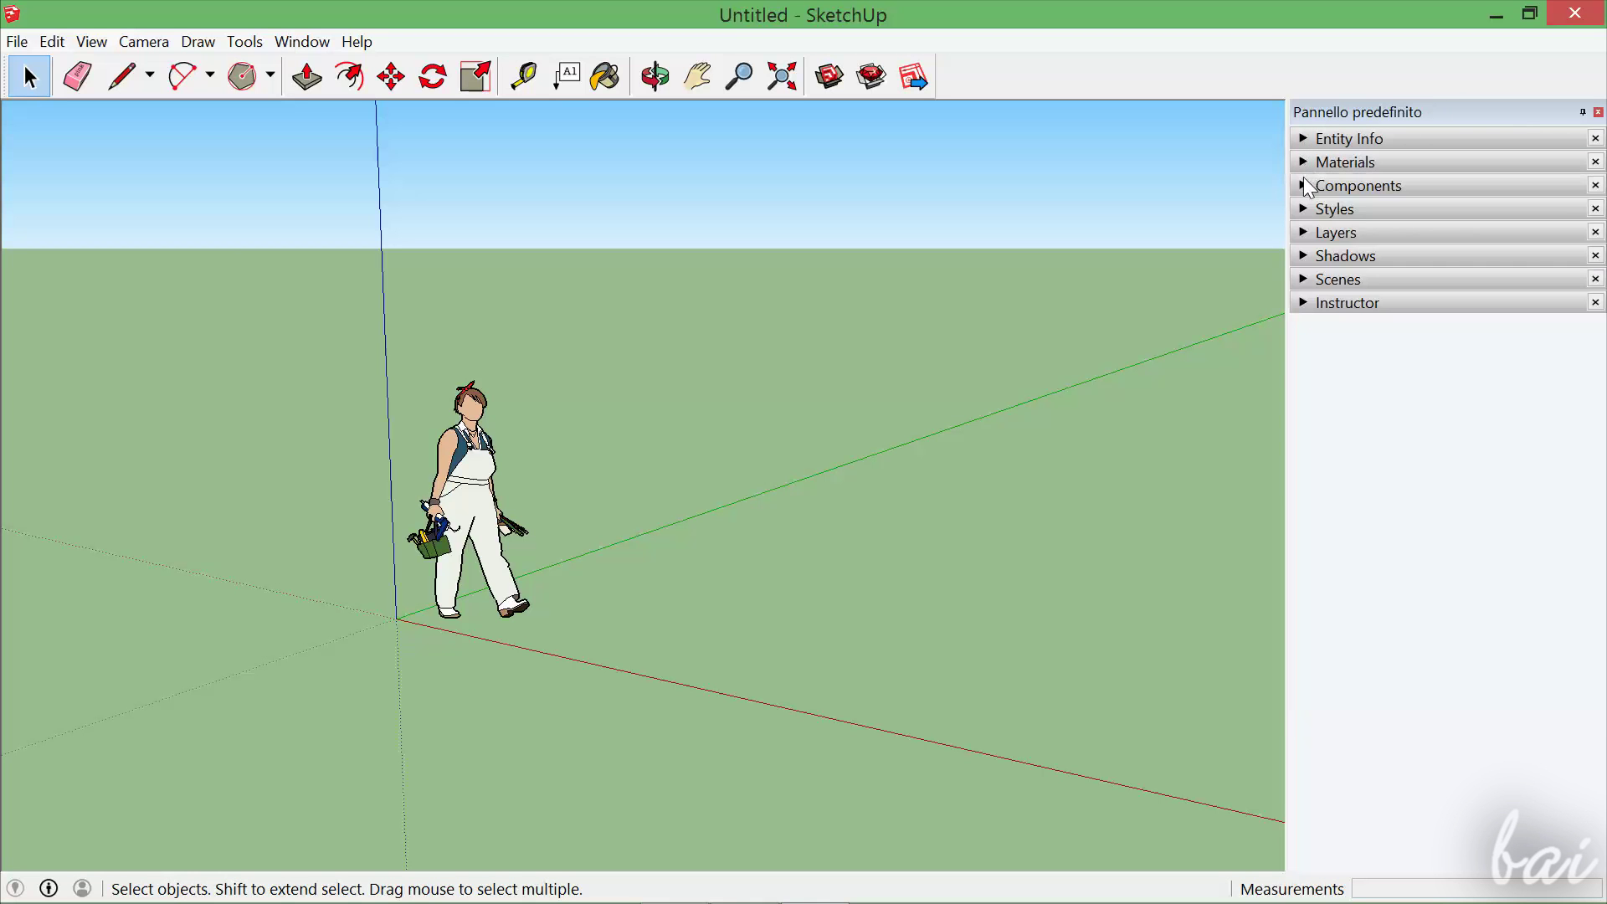
pyautogui.click(1303, 188)
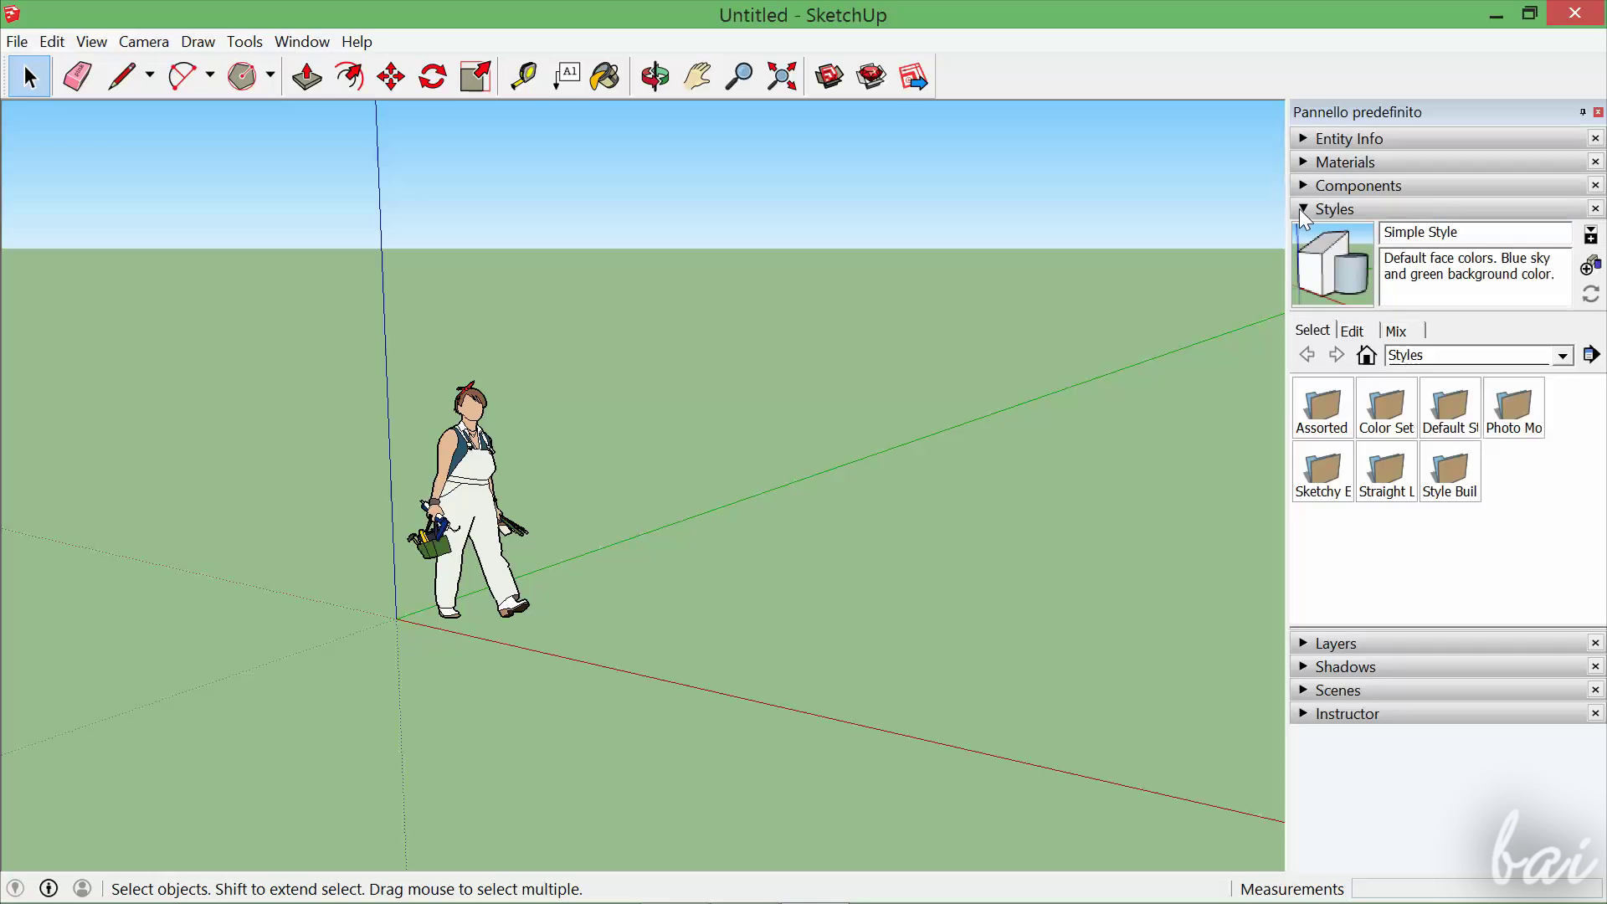
pyautogui.click(1299, 208)
pyautogui.click(1304, 302)
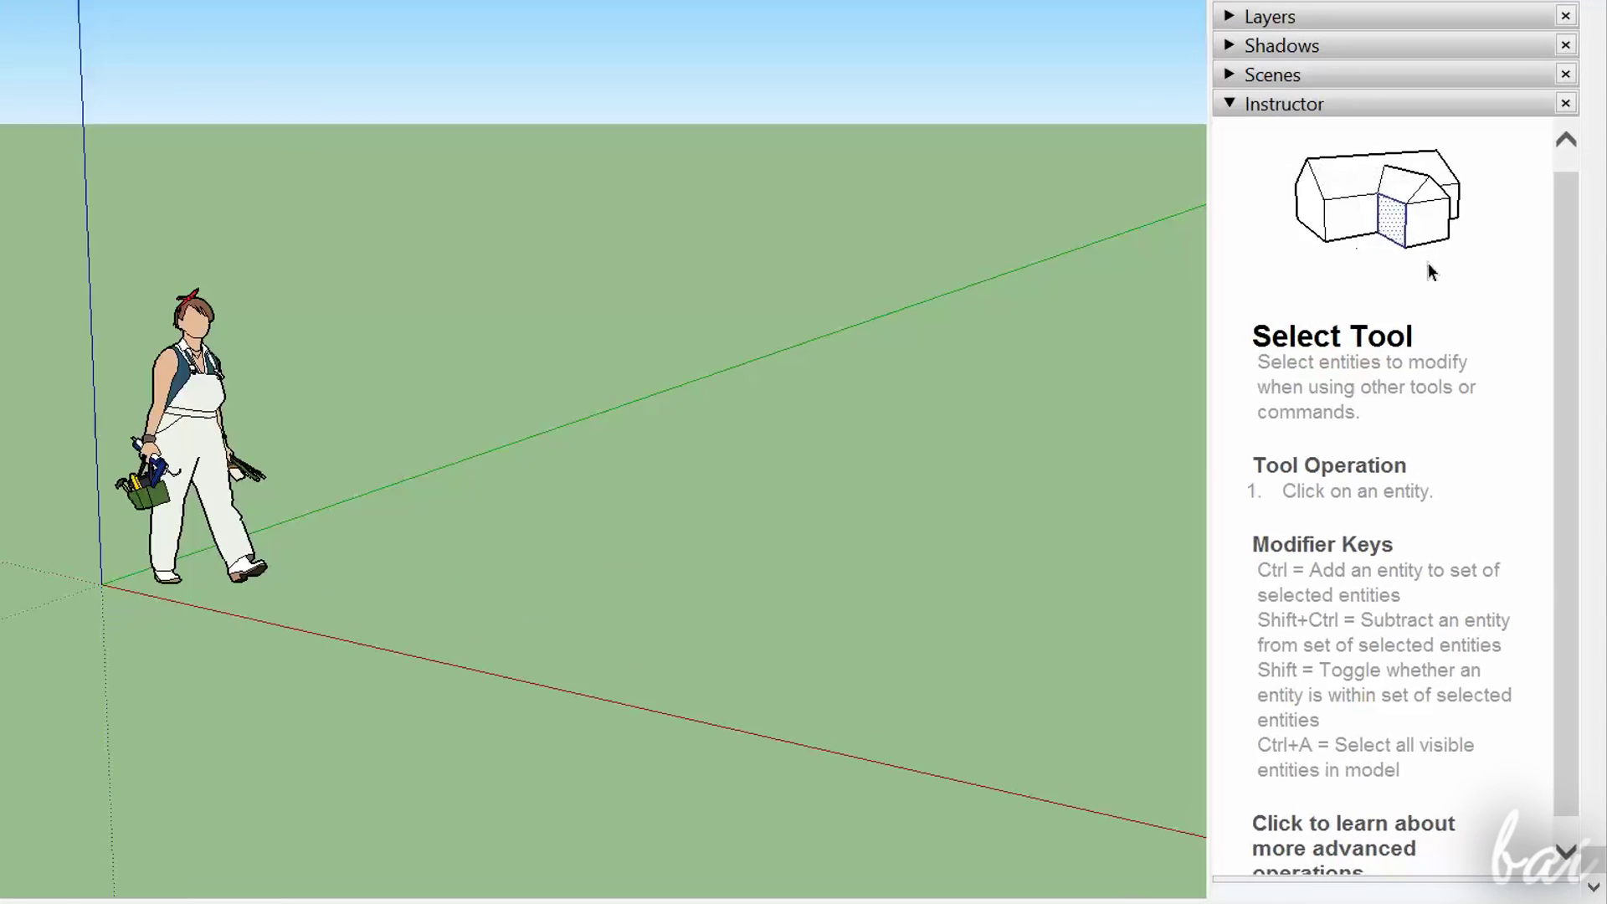
pyautogui.click(116, 81)
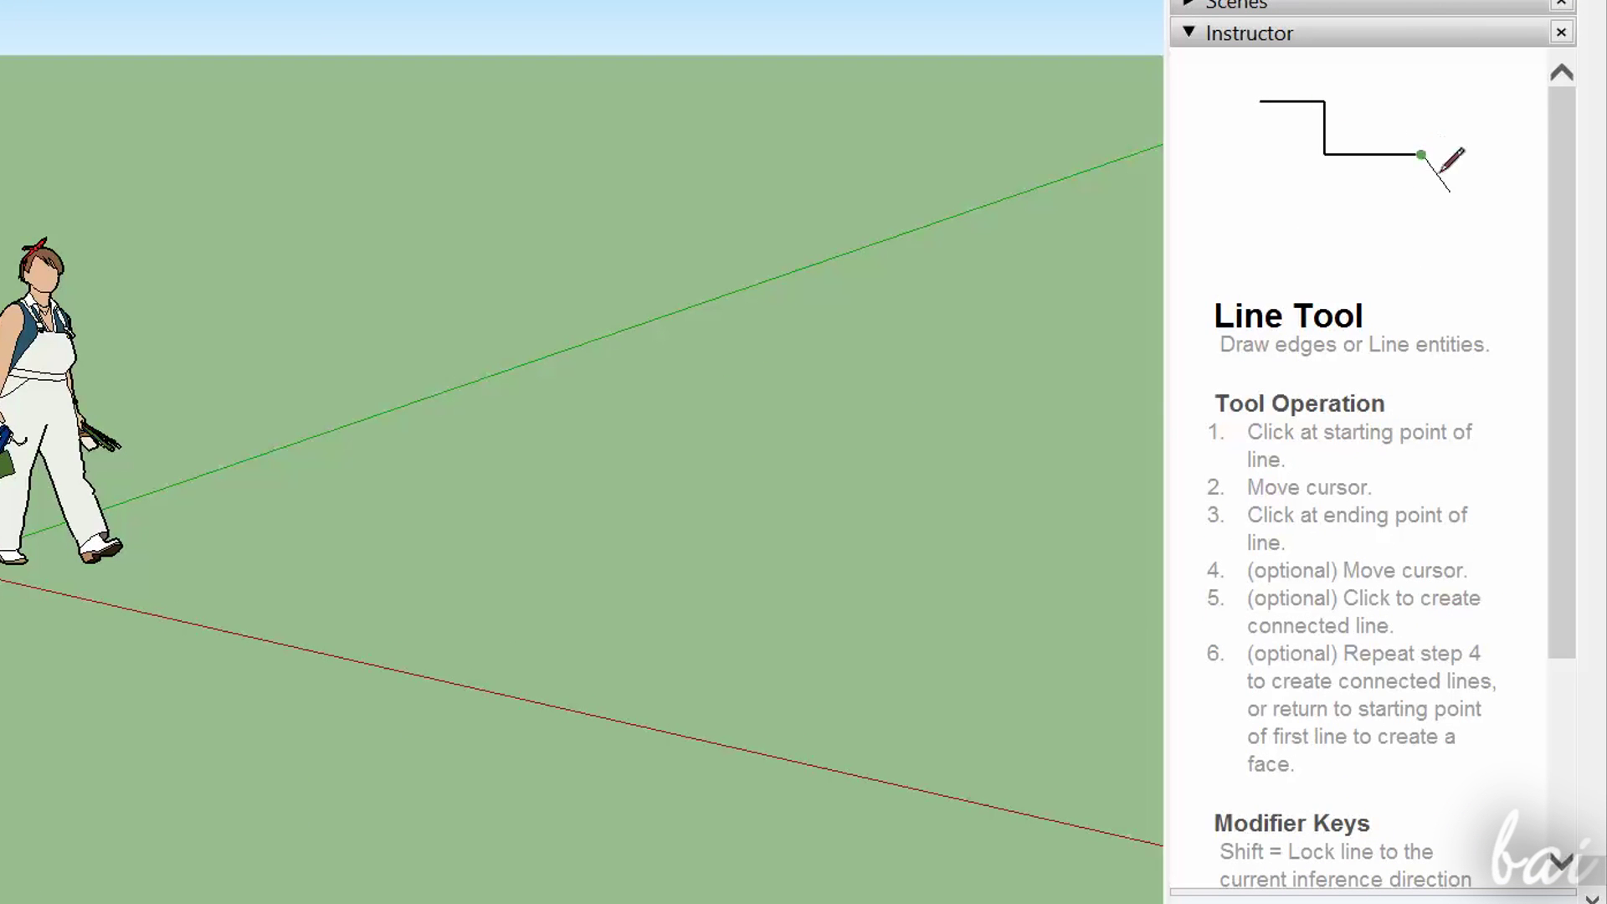
pyautogui.press('a')
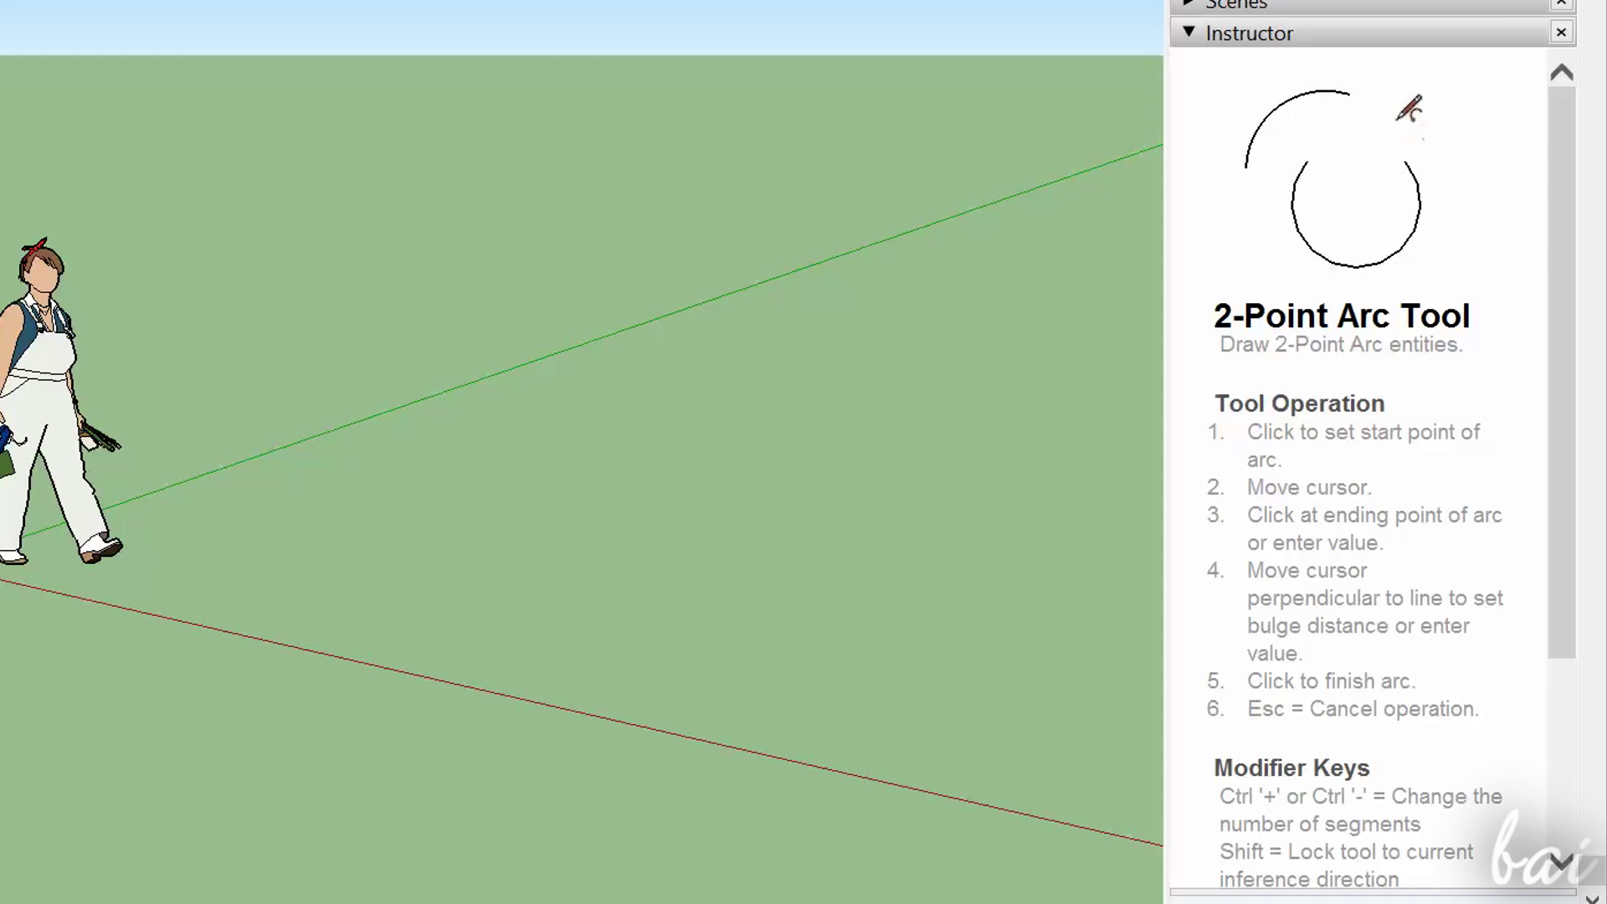
pyautogui.press('space')
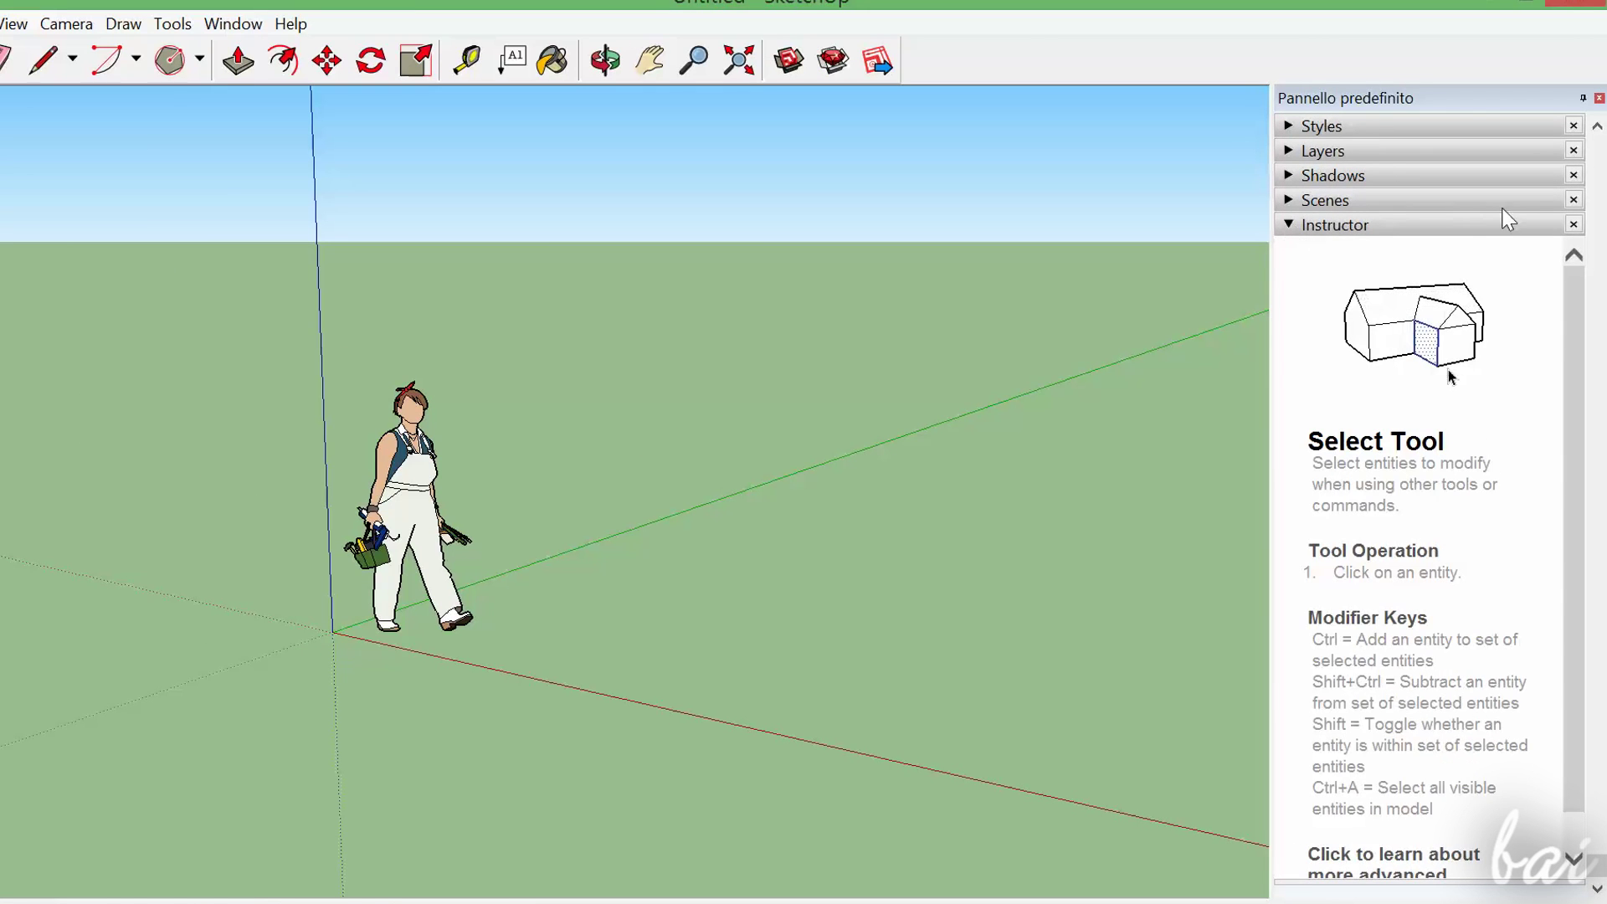
pyautogui.click(1573, 225)
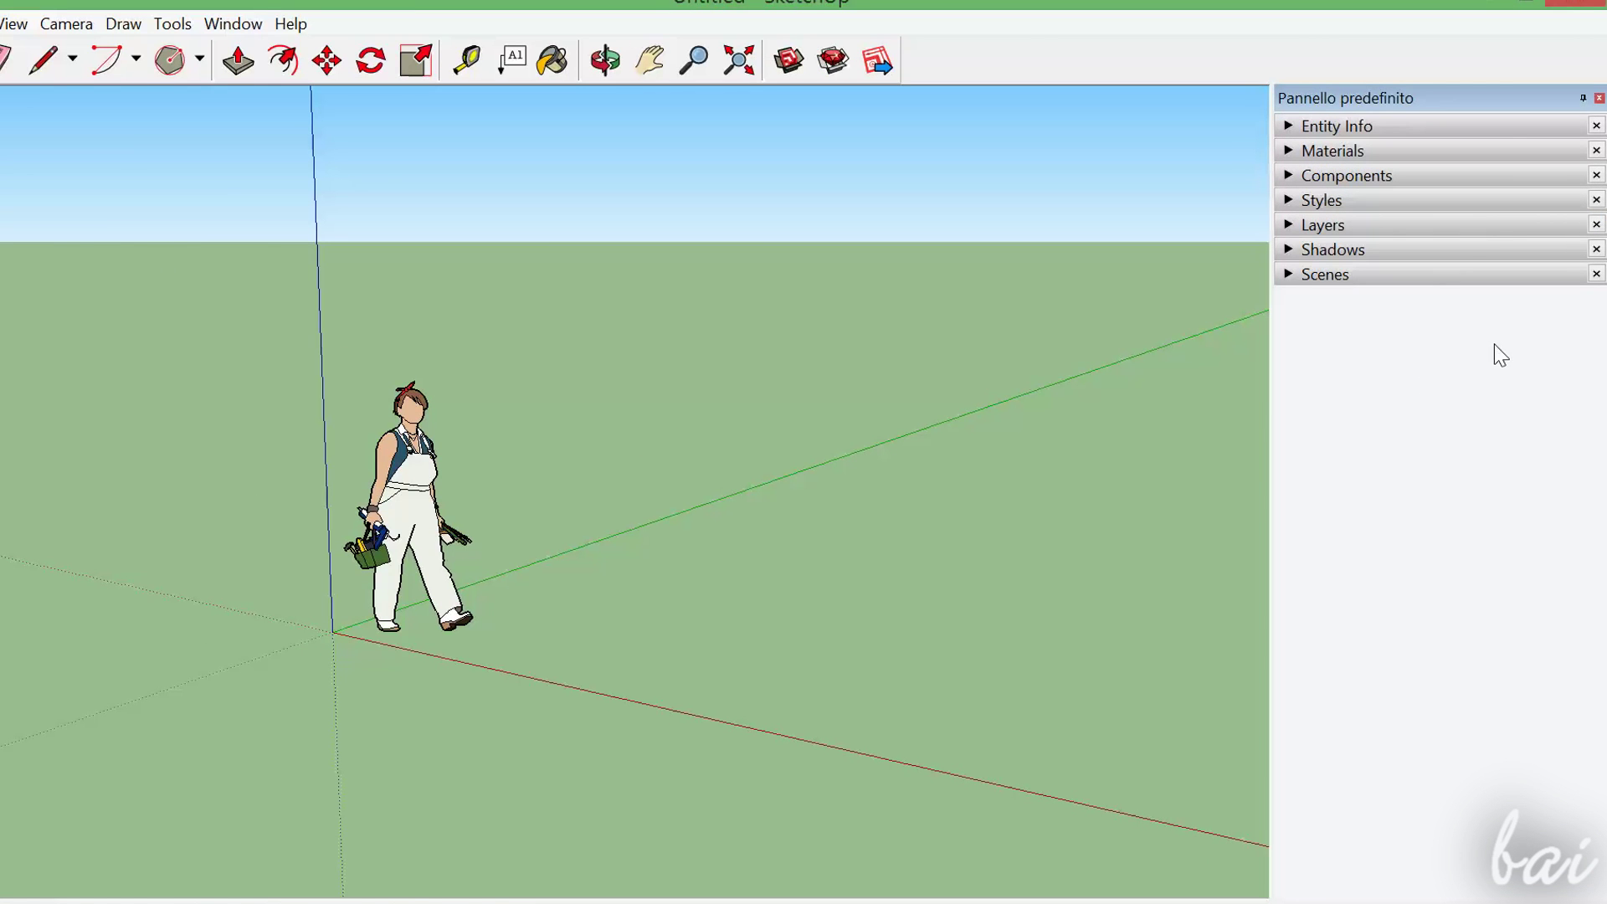
pyautogui.click(233, 24)
pyautogui.moveTo(123, 52)
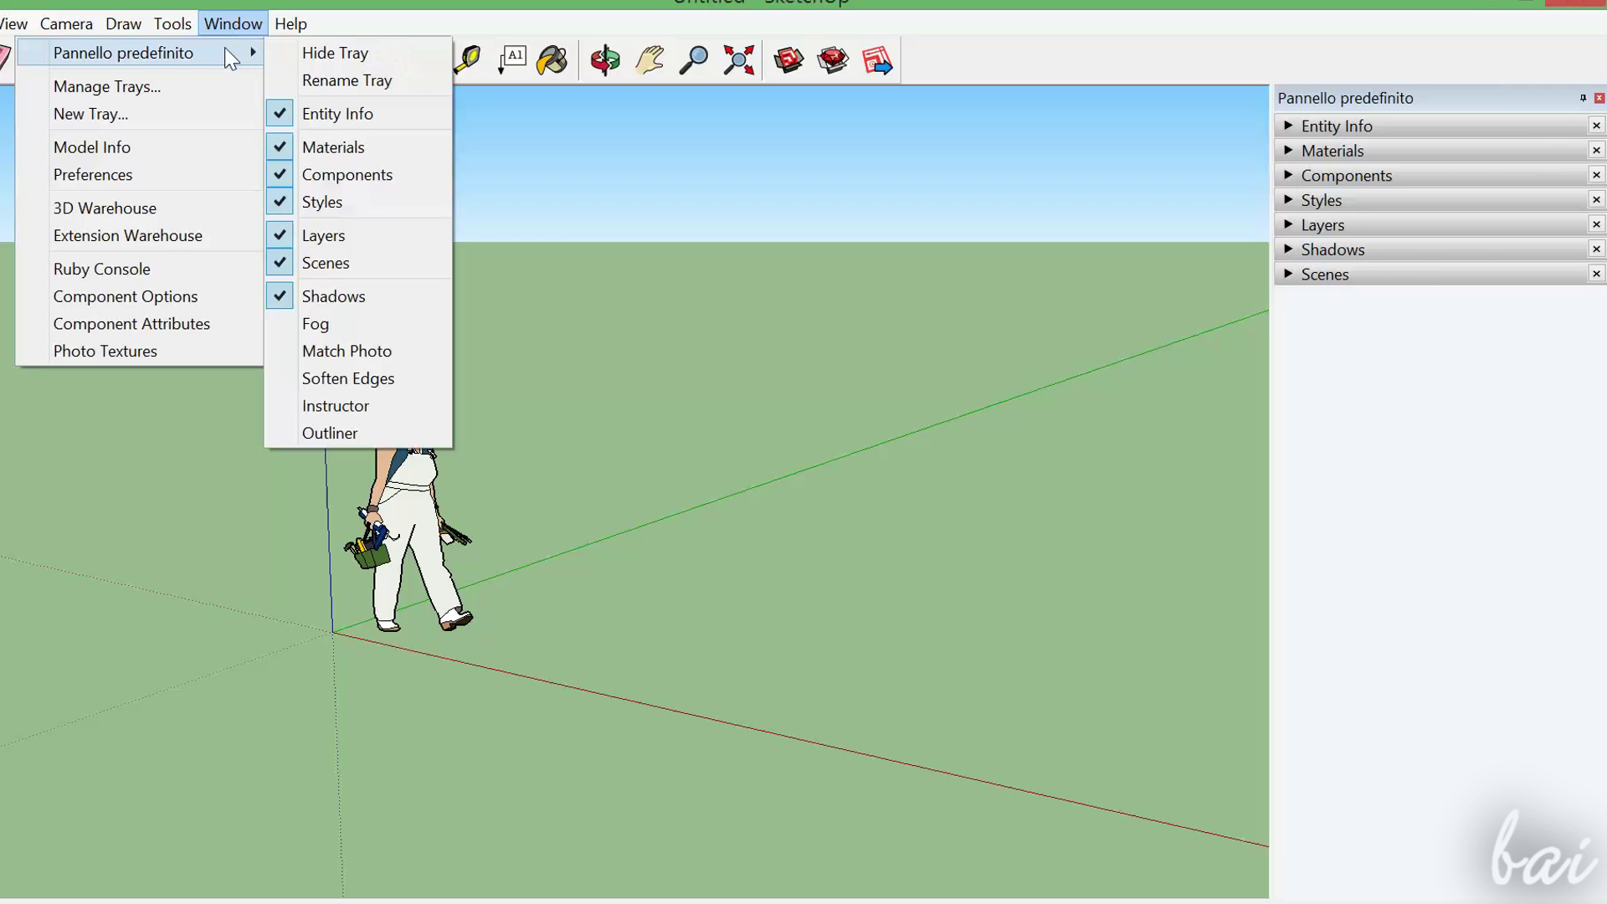
pyautogui.click(399, 409)
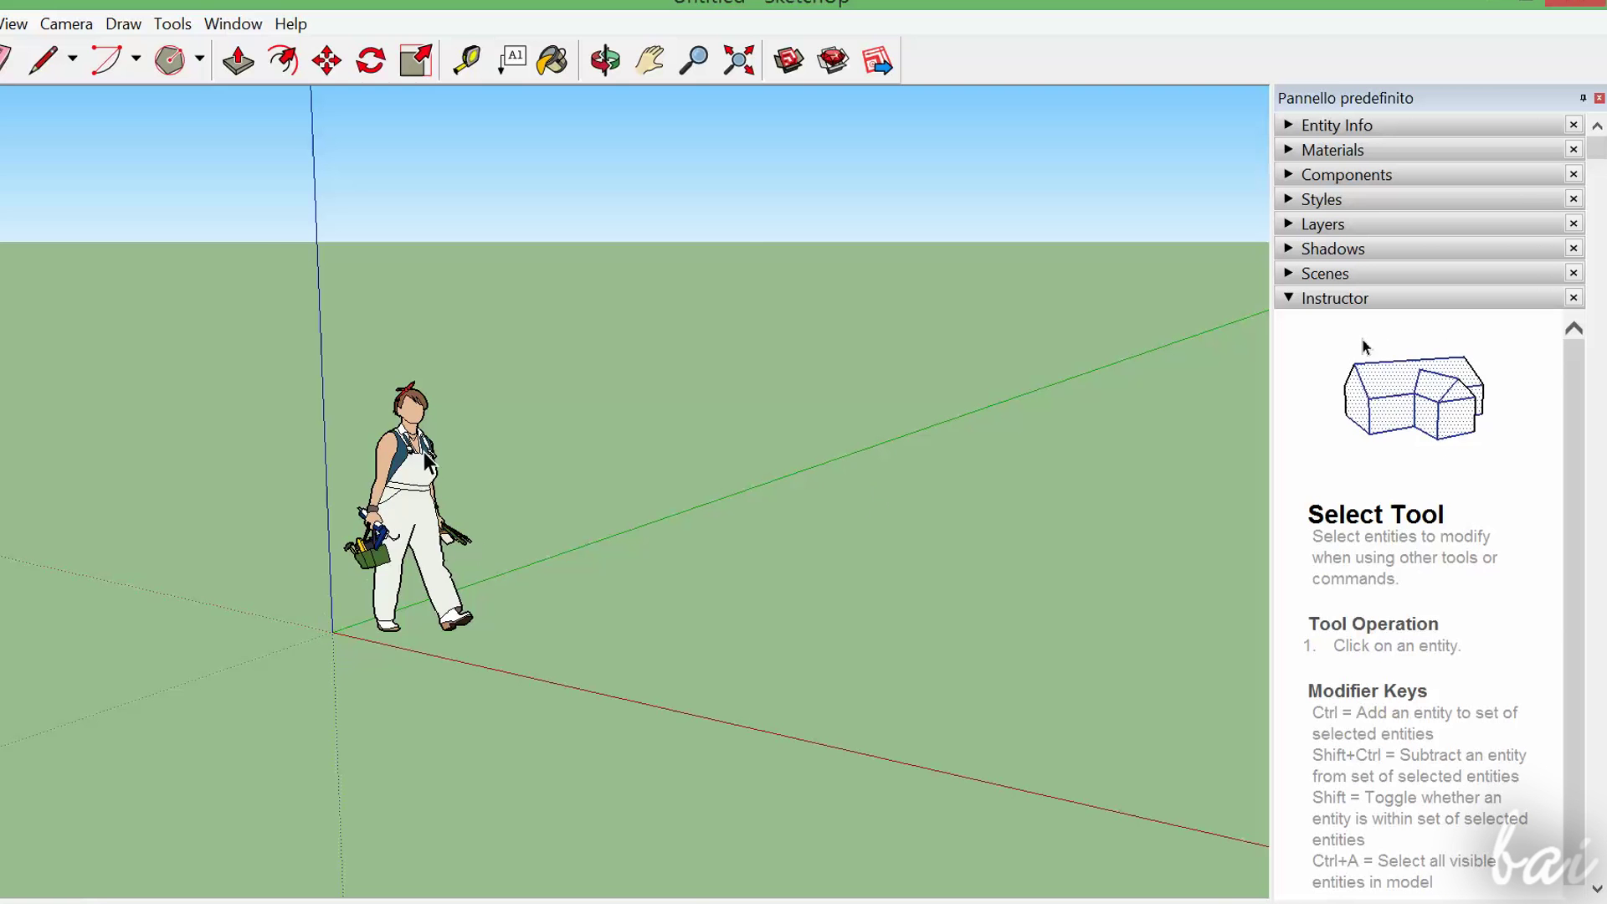
# Zoom in and out on the scale figure and axes
pyautogui.scroll(1, 427, 461)
pyautogui.scroll(3, 430, 469)
pyautogui.scroll(1, 430, 468)
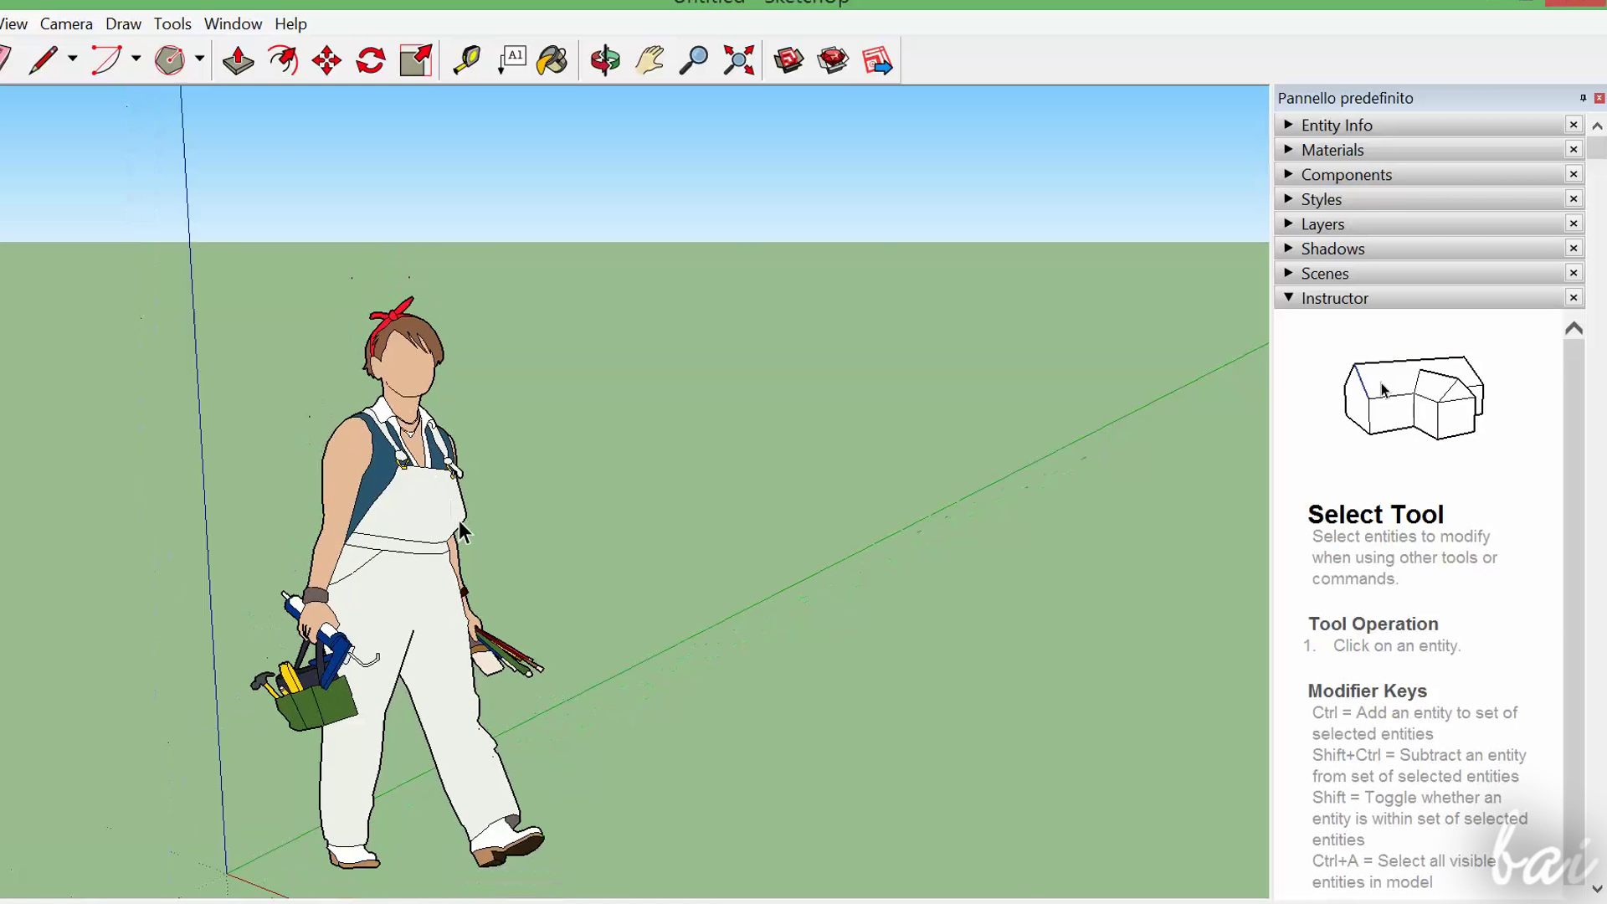
pyautogui.scroll(-2, 463, 536)
pyautogui.scroll(-2, 494, 611)
pyautogui.scroll(-2, 535, 686)
pyautogui.scroll(-2, 555, 695)
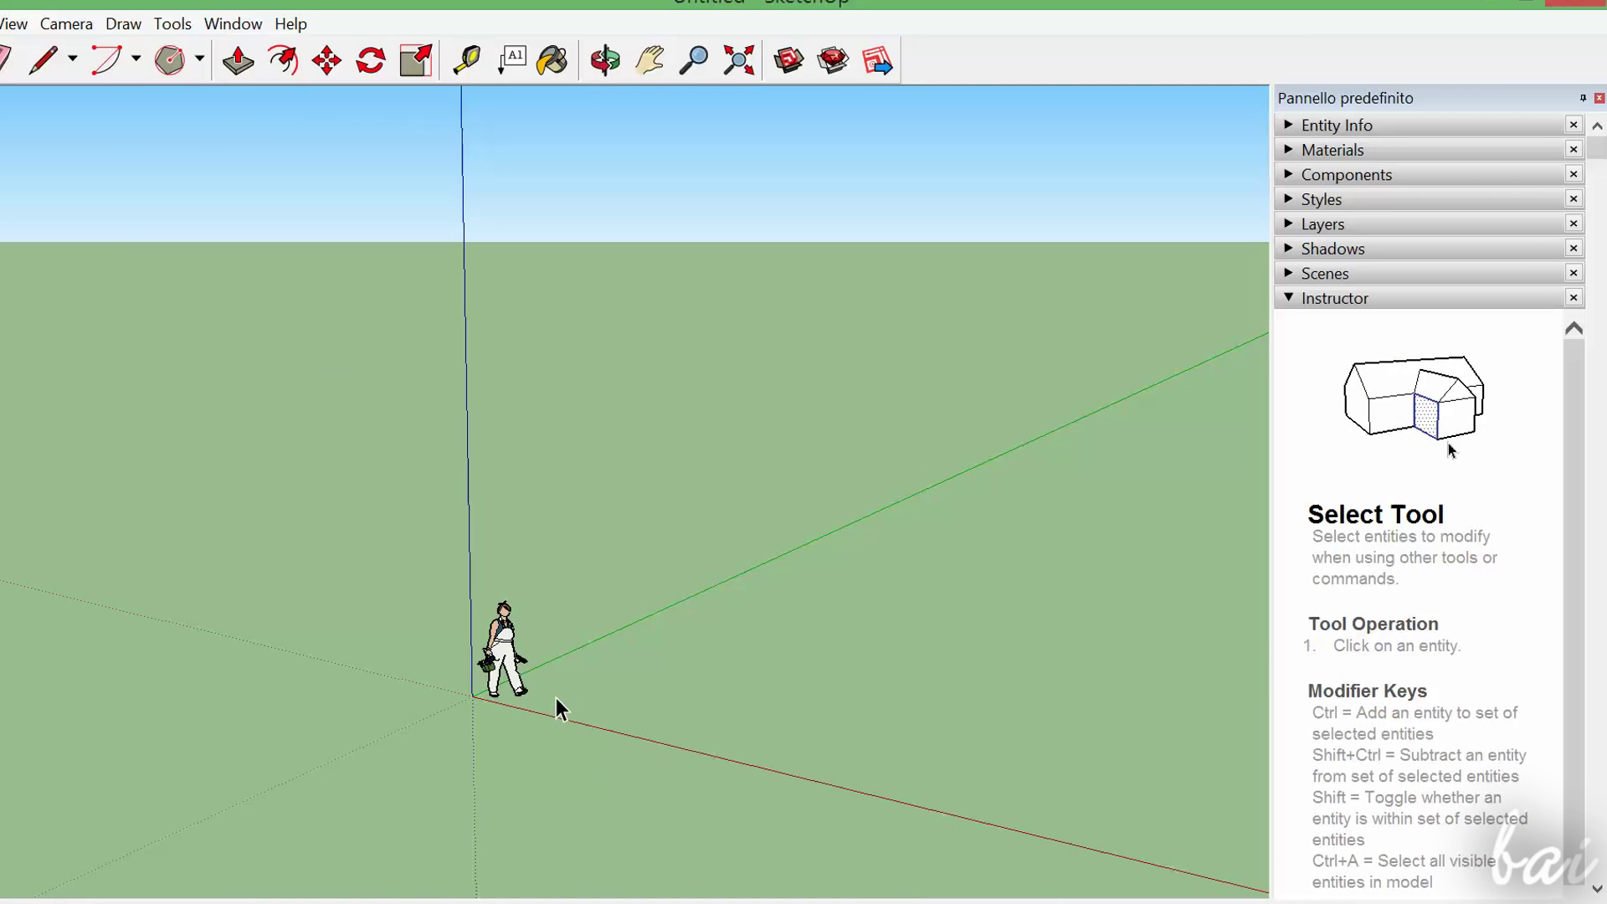
pyautogui.scroll(-2, 588, 711)
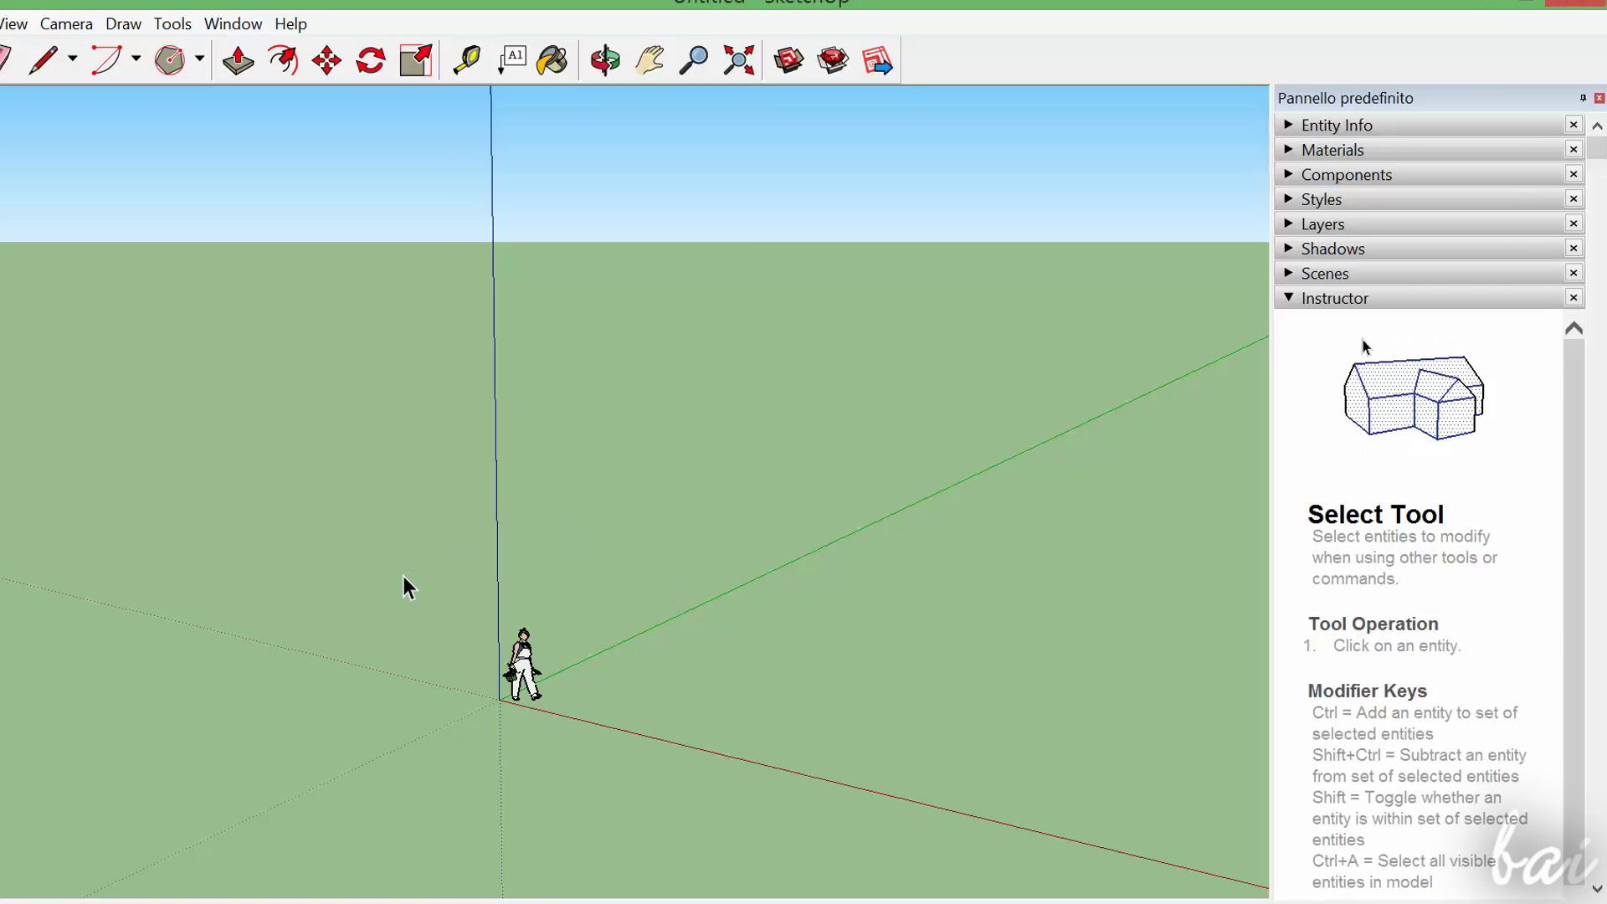
# Close a triangle with the Line tool so it fills, then start a new ground line
pyautogui.scroll(1, 536, 682)
pyautogui.scroll(2, 503, 711)
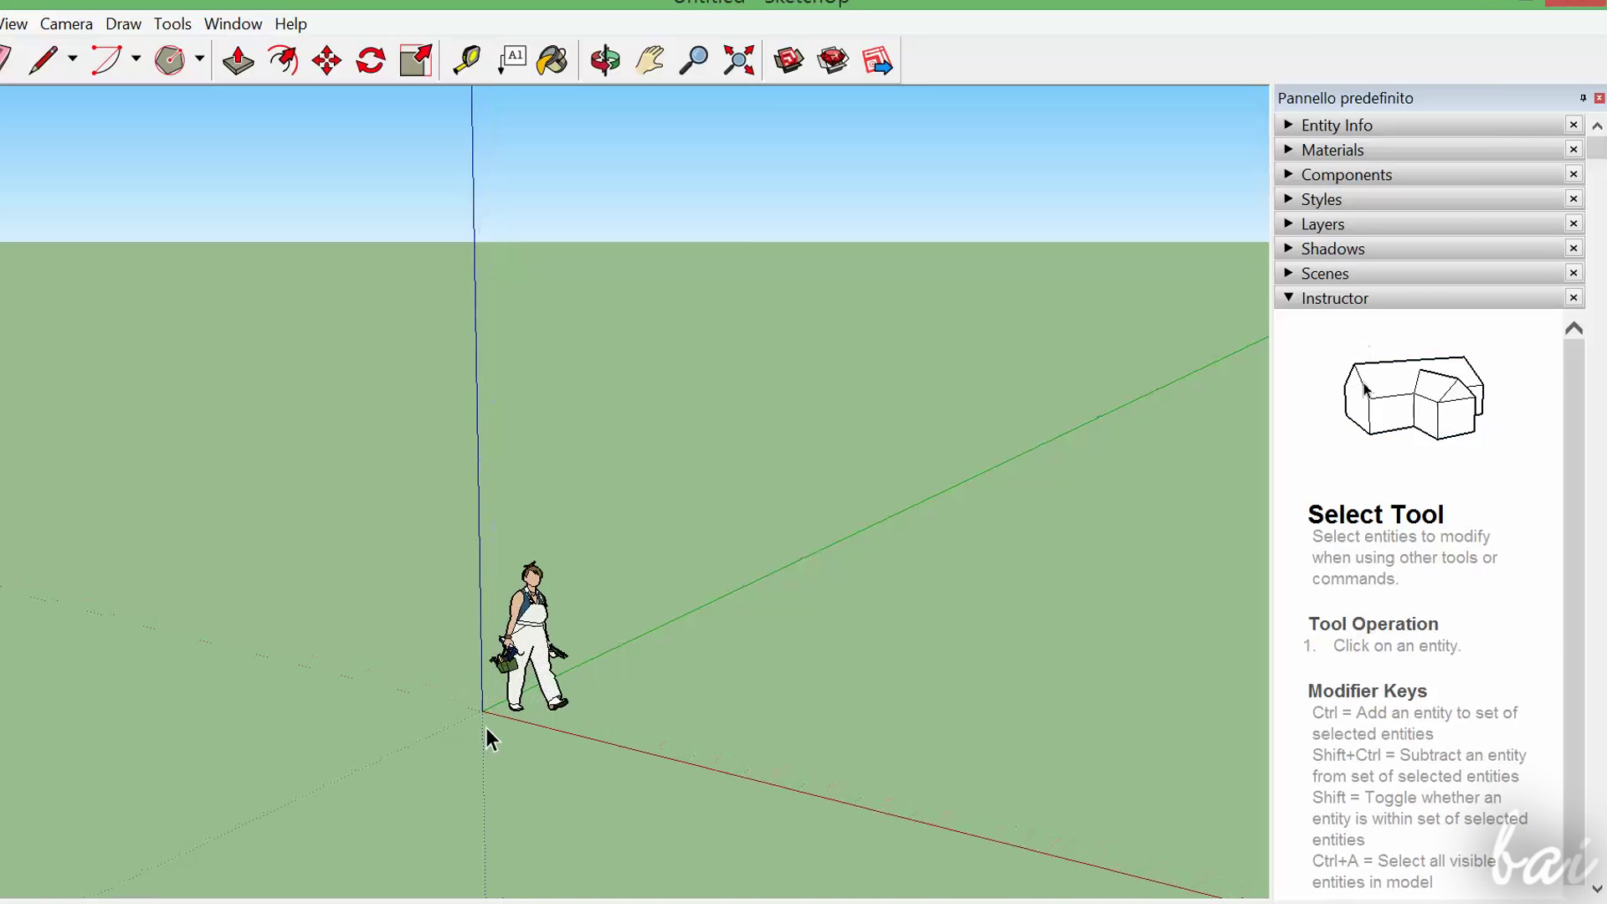
pyautogui.scroll(2, 486, 729)
pyautogui.scroll(-3, 494, 646)
pyautogui.scroll(-2, 496, 651)
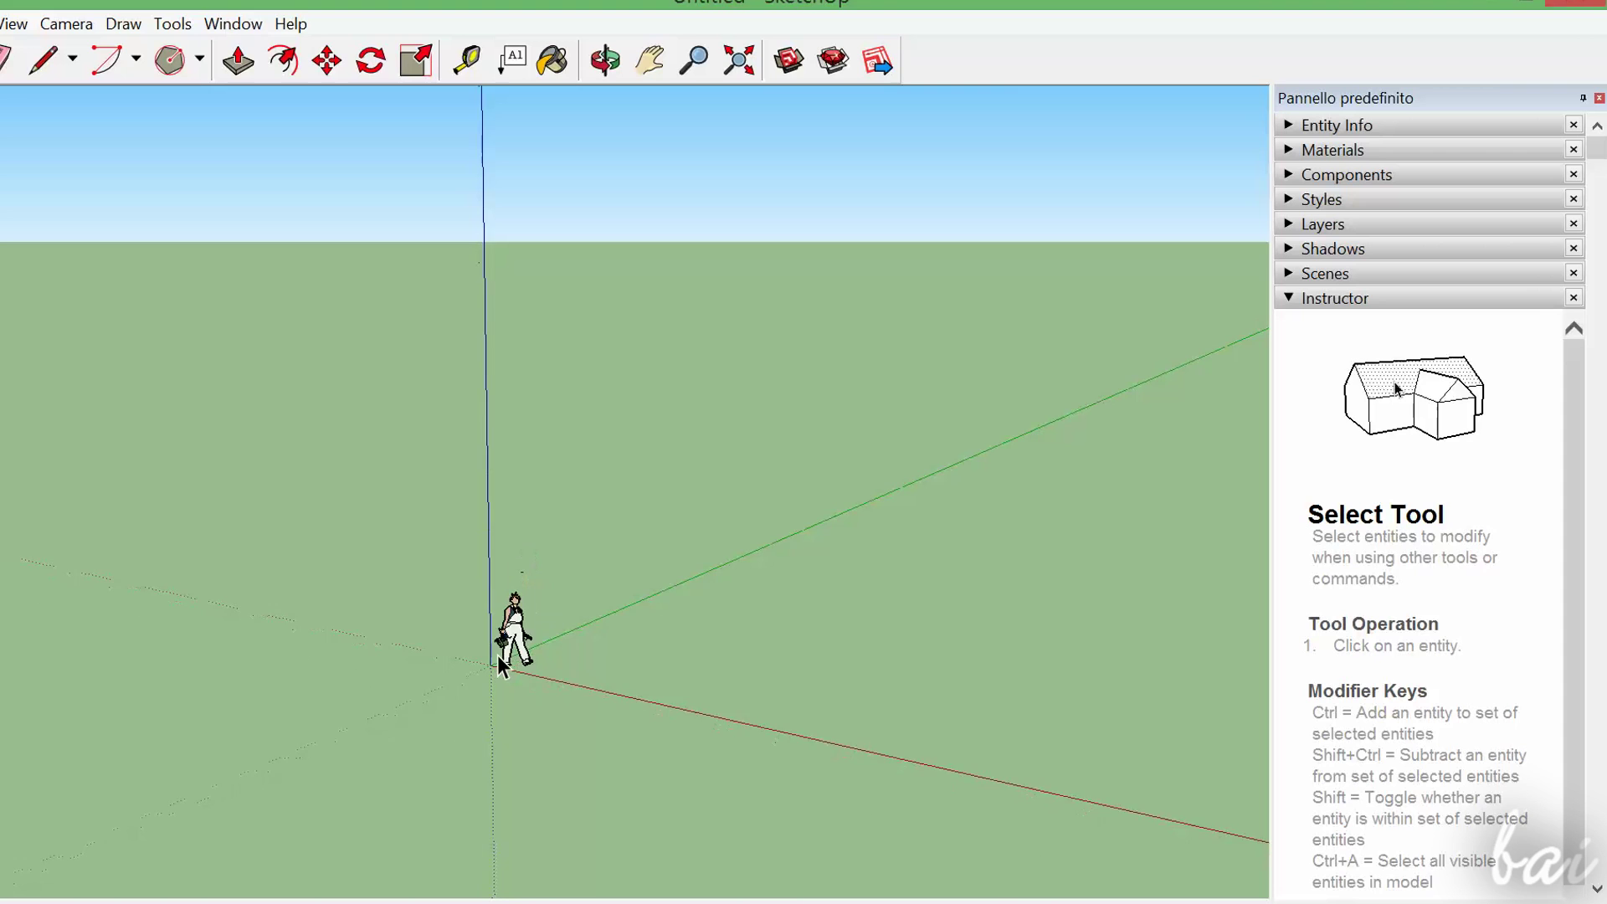
pyautogui.scroll(-2, 497, 655)
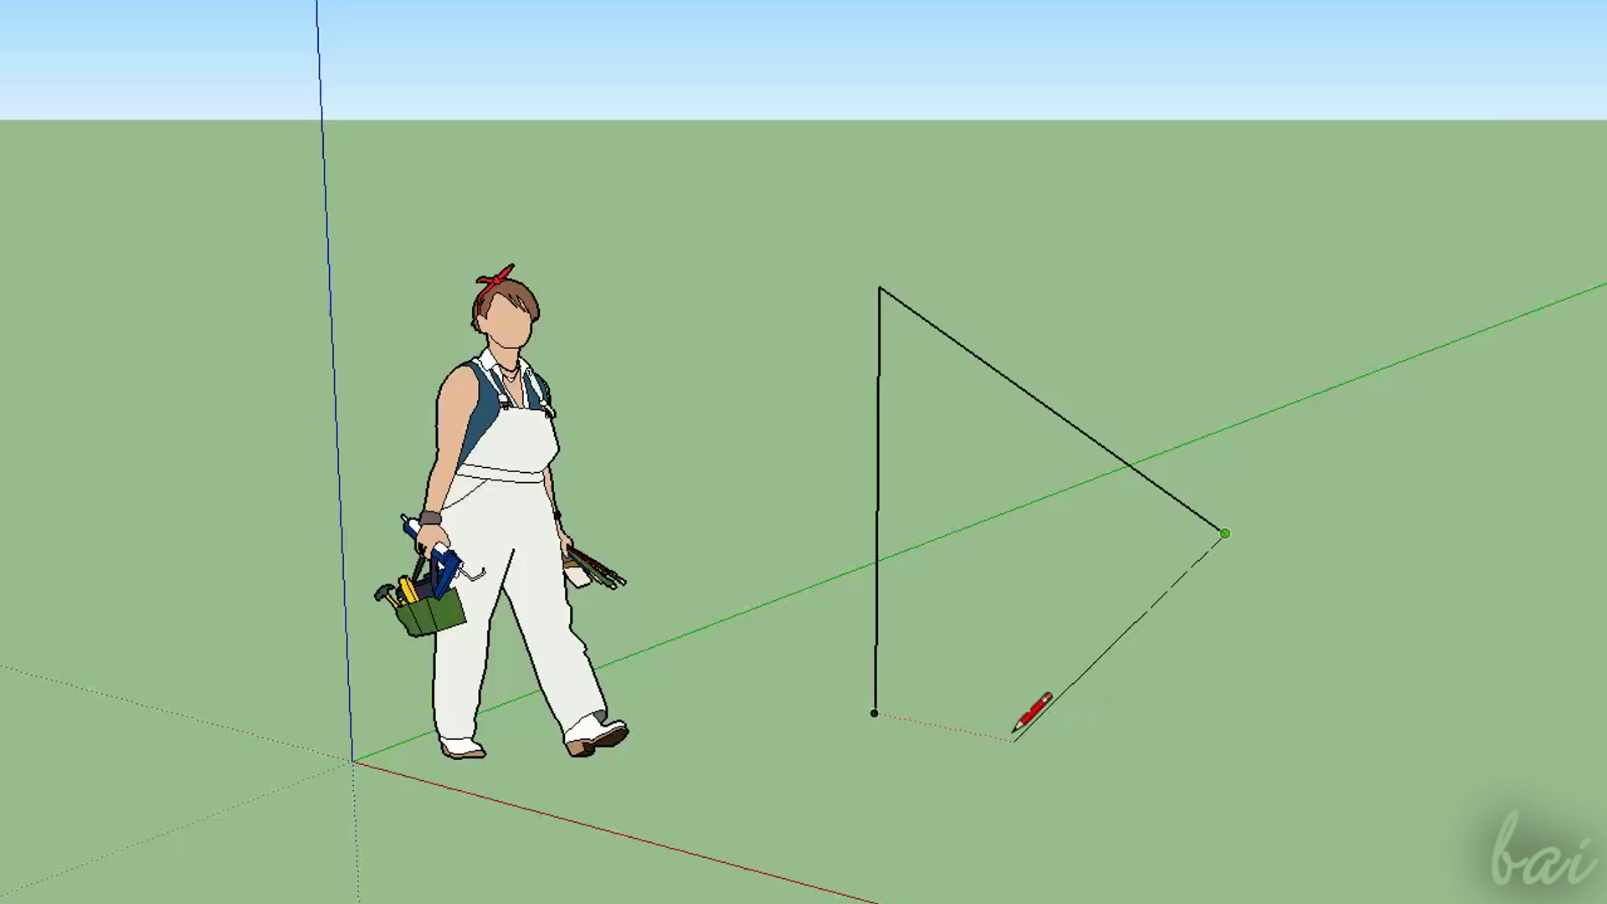
pyautogui.click(875, 713)
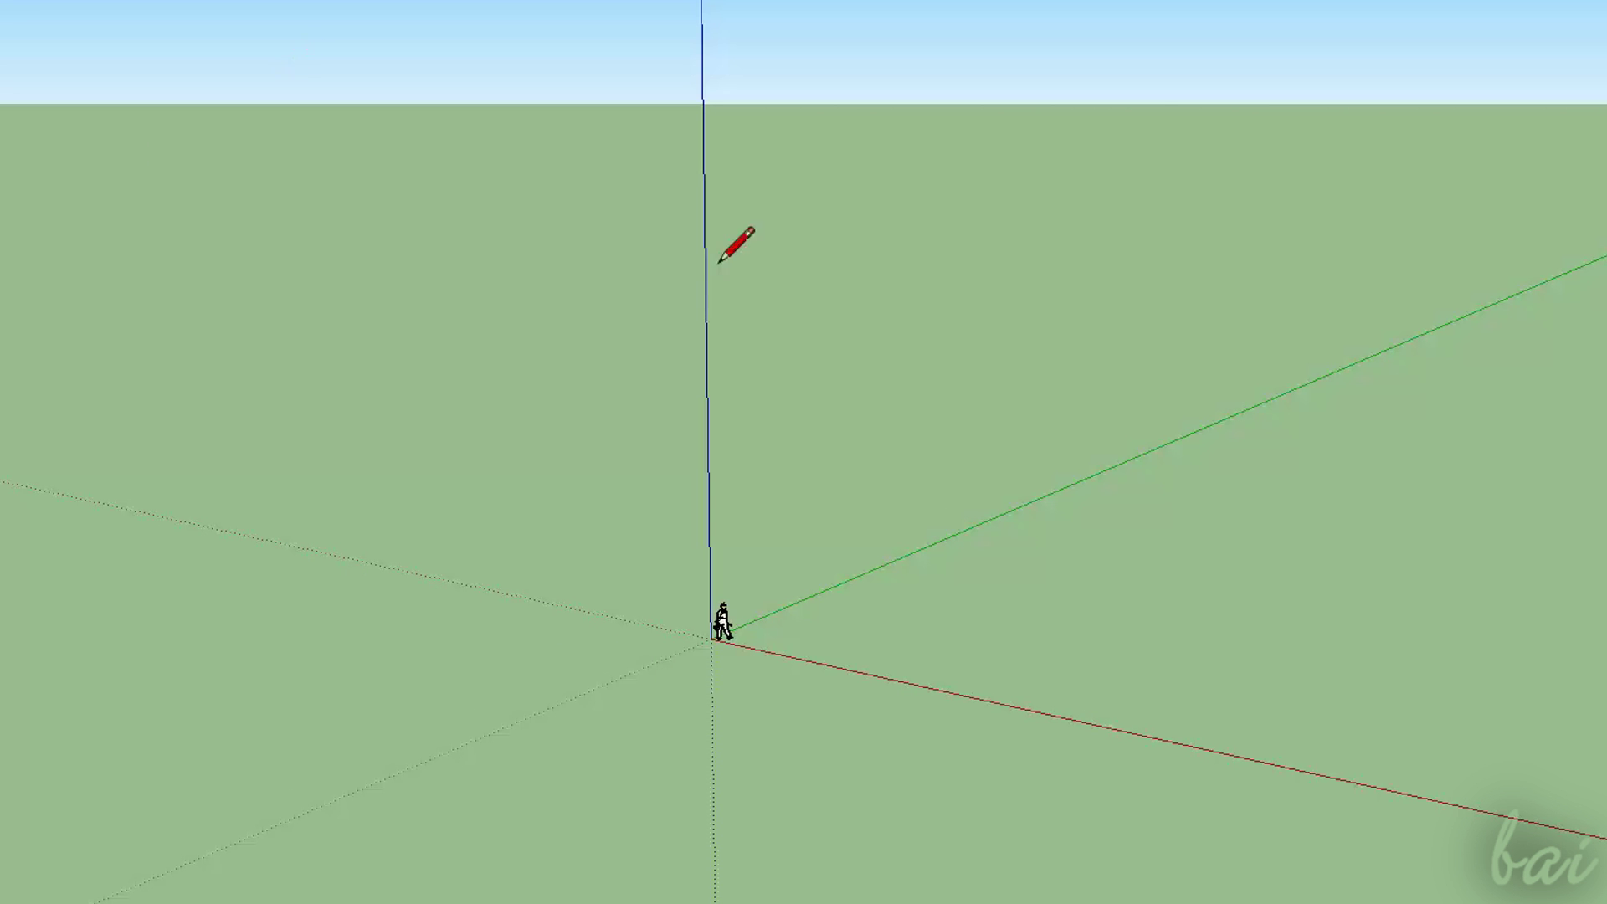
pyautogui.click(1059, 653)
# Draw a vertical edge right of the figure, then a slanted edge rising to the right
pyautogui.scroll(1, 682, 617)
pyautogui.scroll(2, 706, 628)
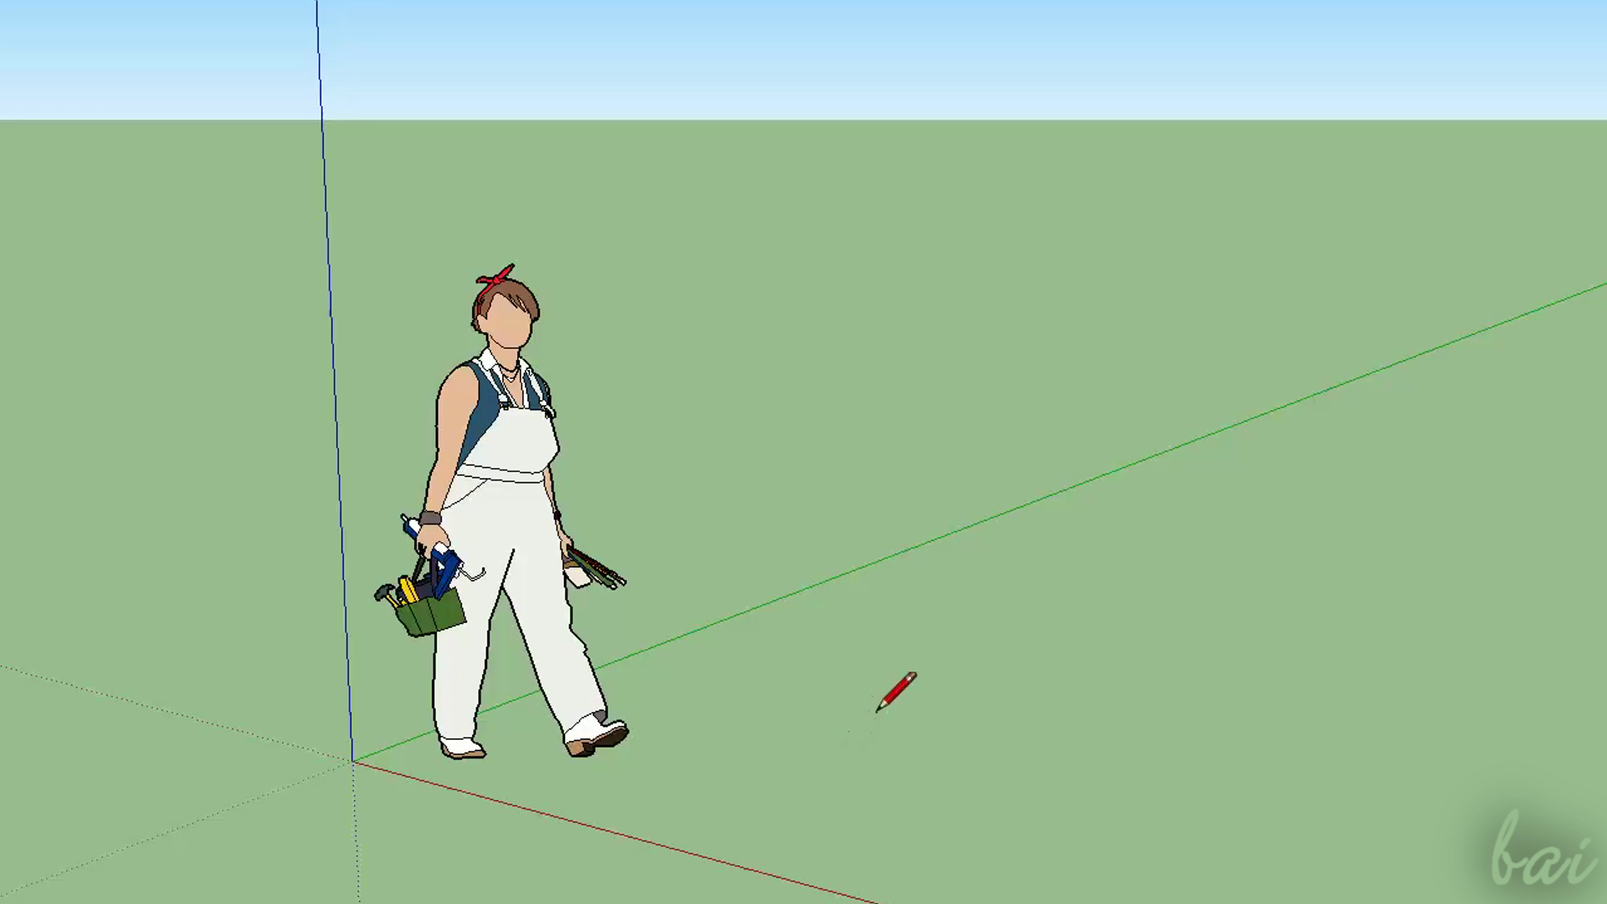
pyautogui.click(876, 714)
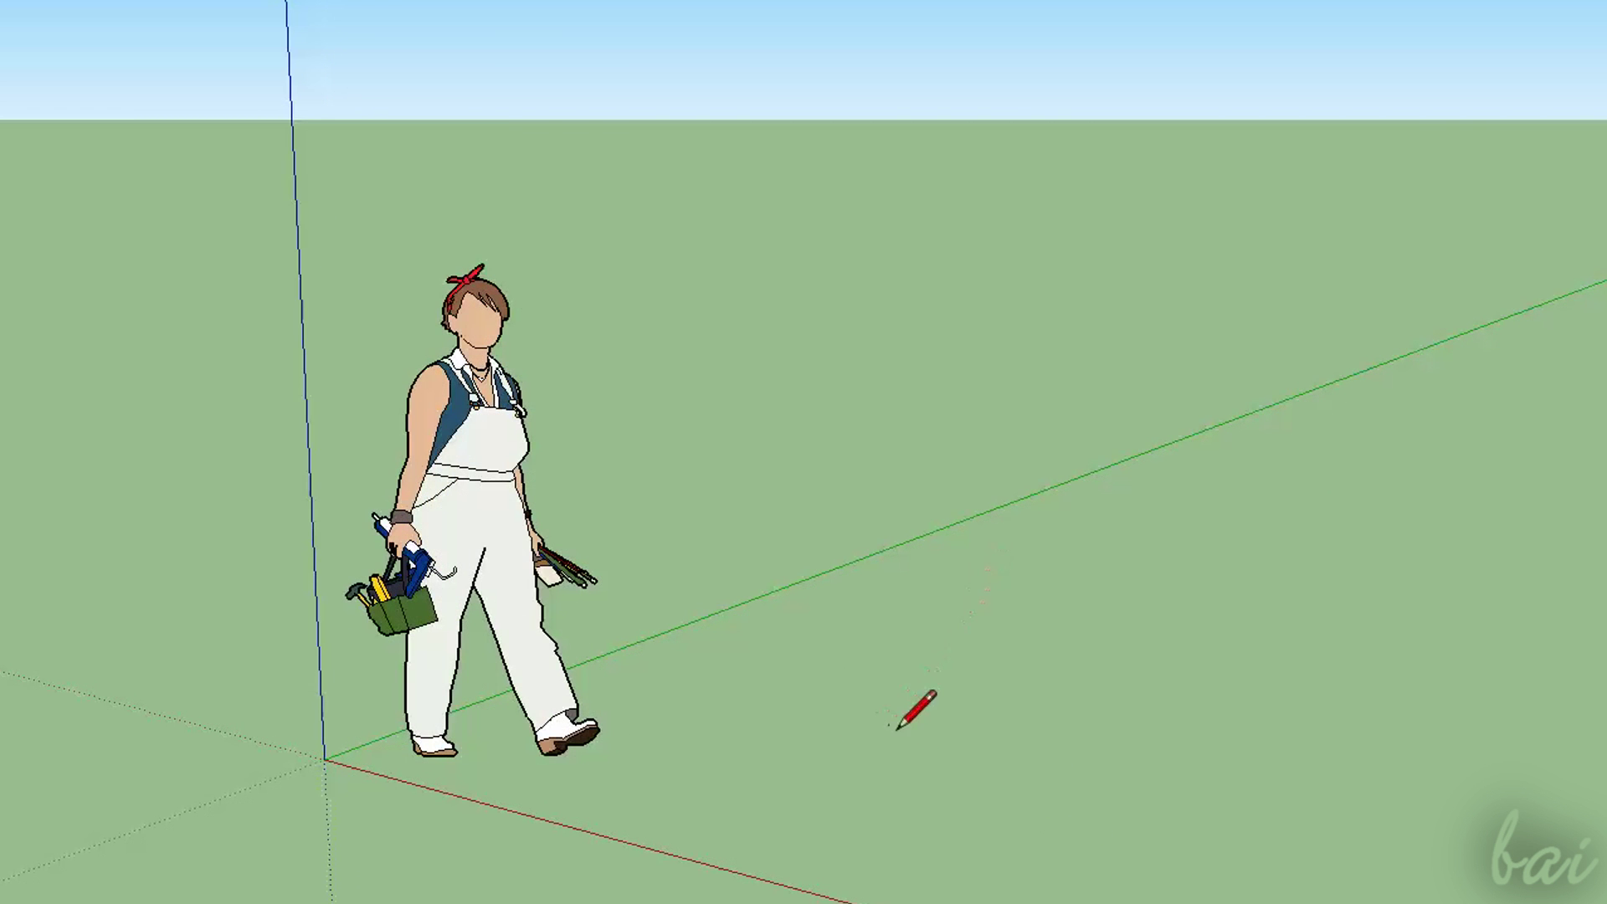
pyautogui.click(896, 730)
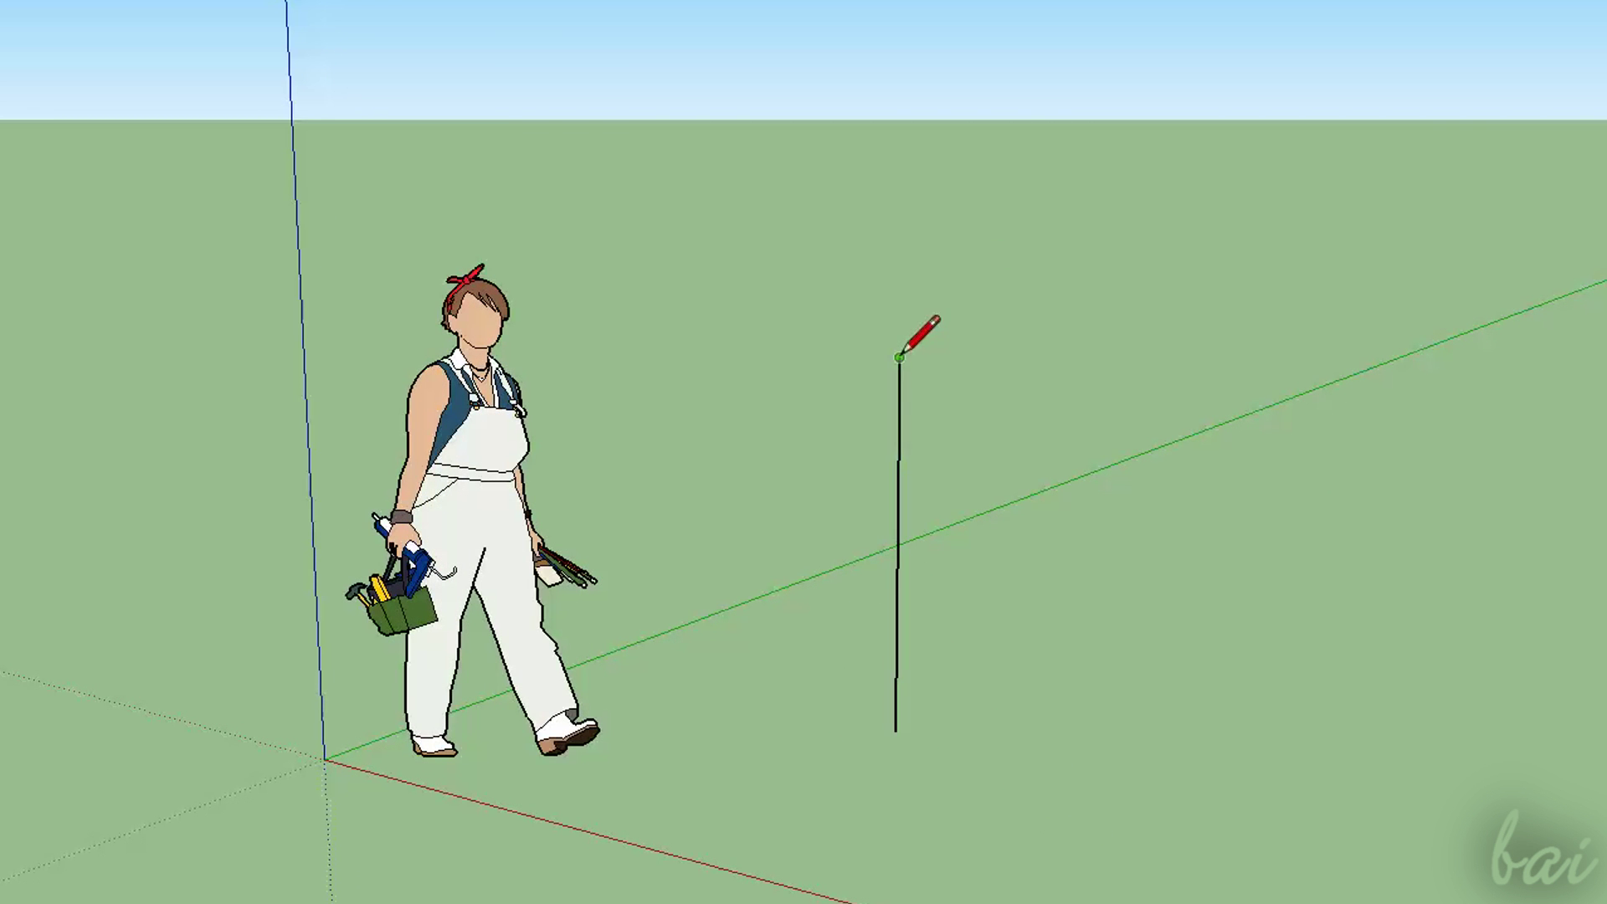
pyautogui.click(899, 358)
pyautogui.click(1294, 274)
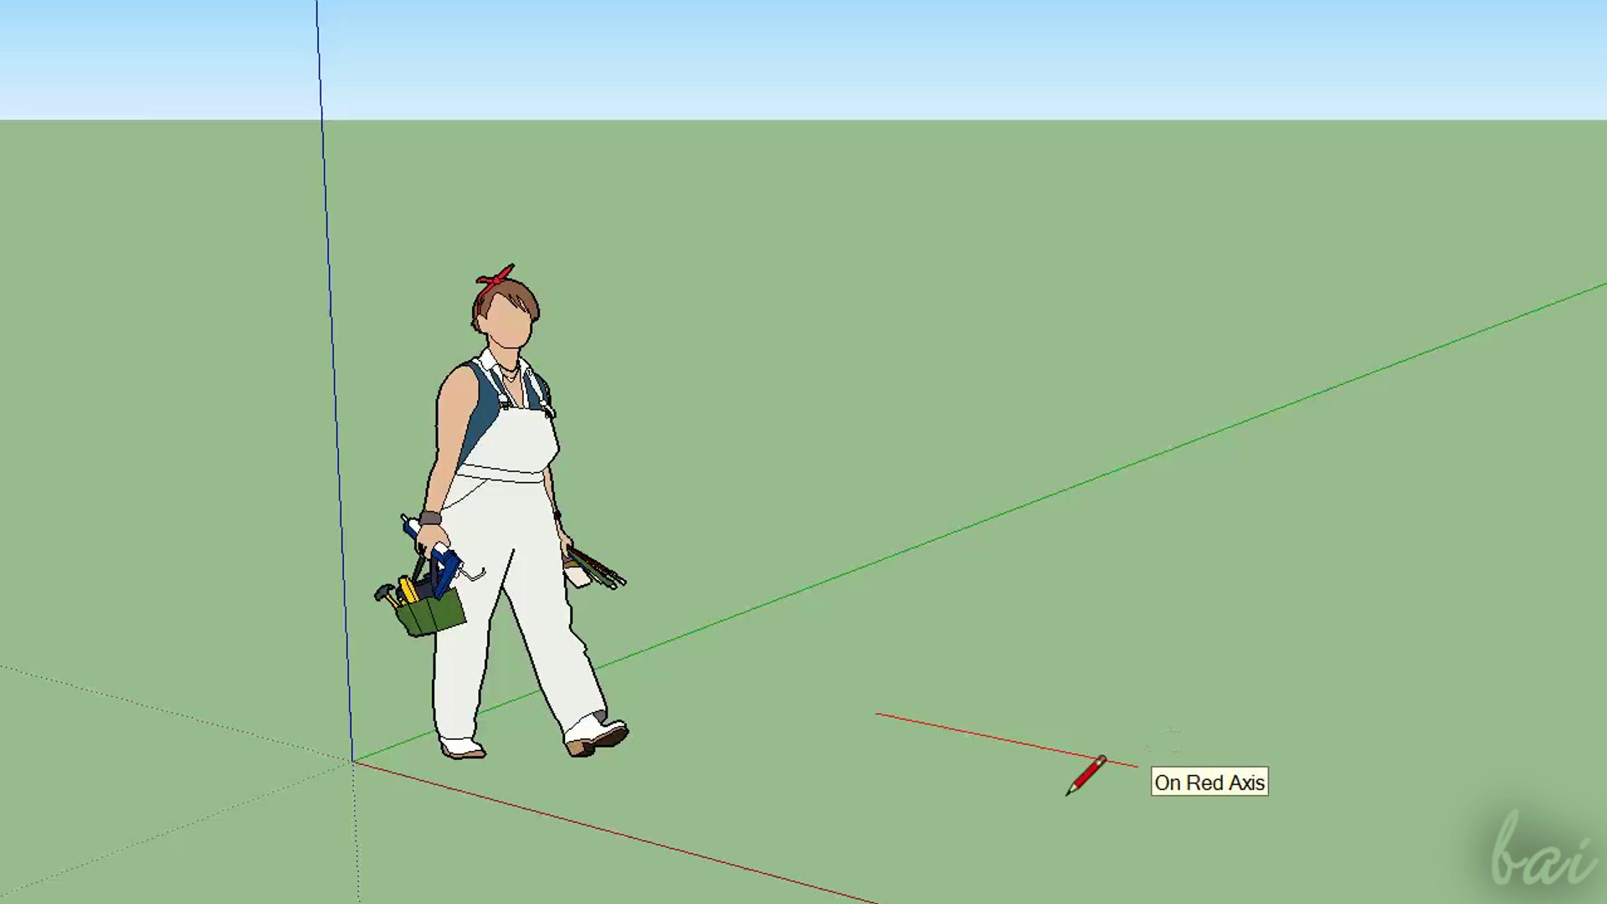
pyautogui.press('Escape')
pyautogui.click(896, 731)
pyautogui.click(899, 357)
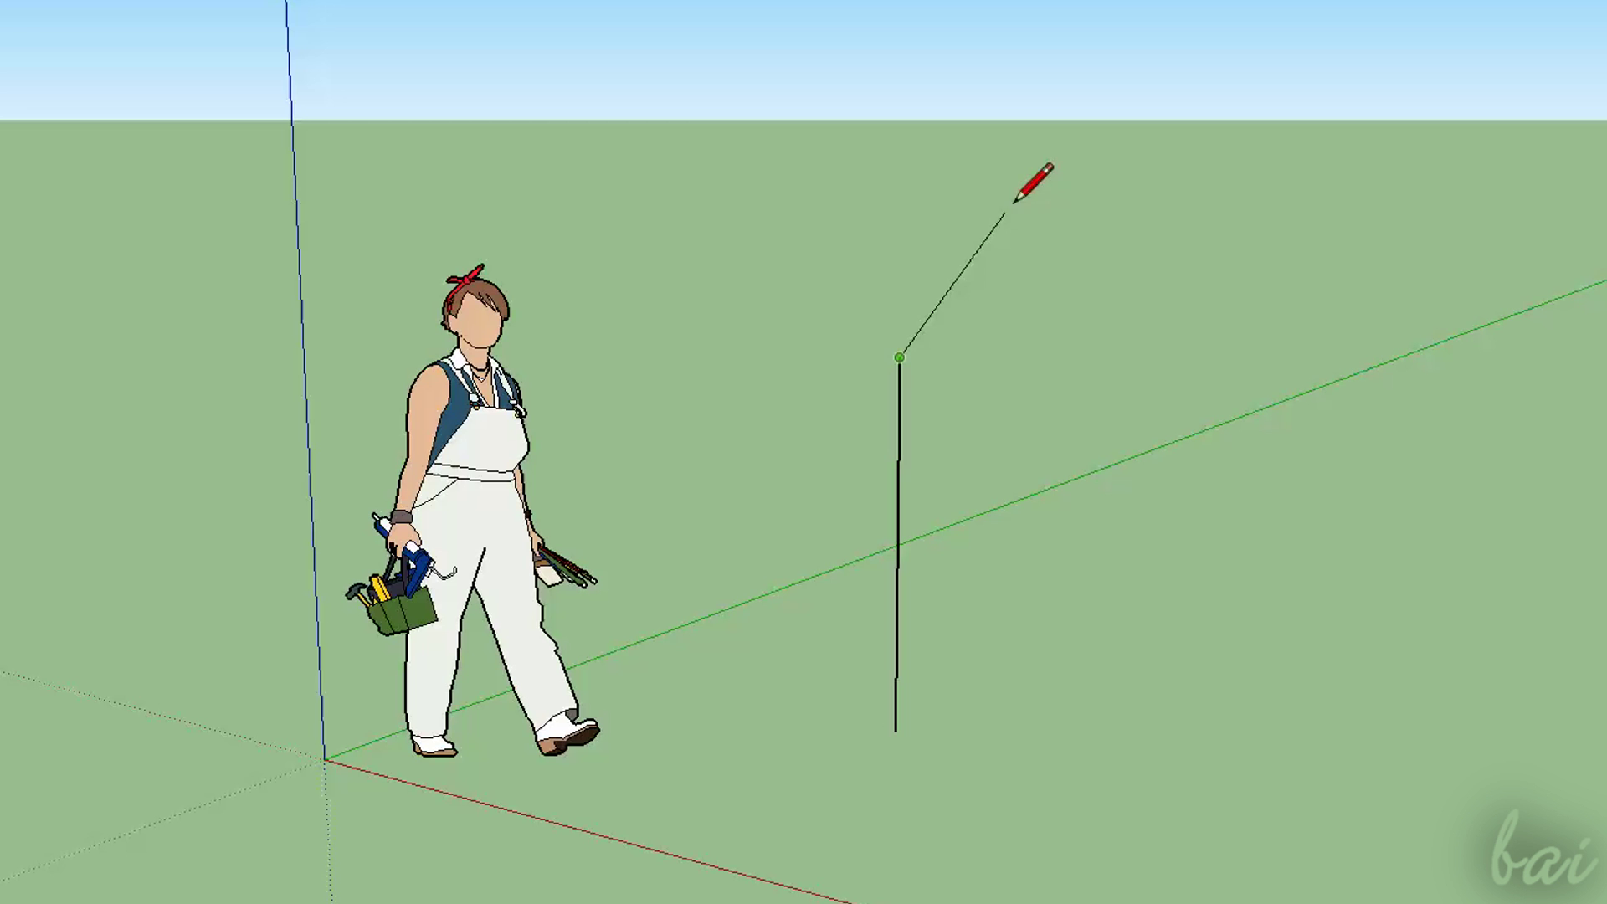
pyautogui.click(1294, 274)
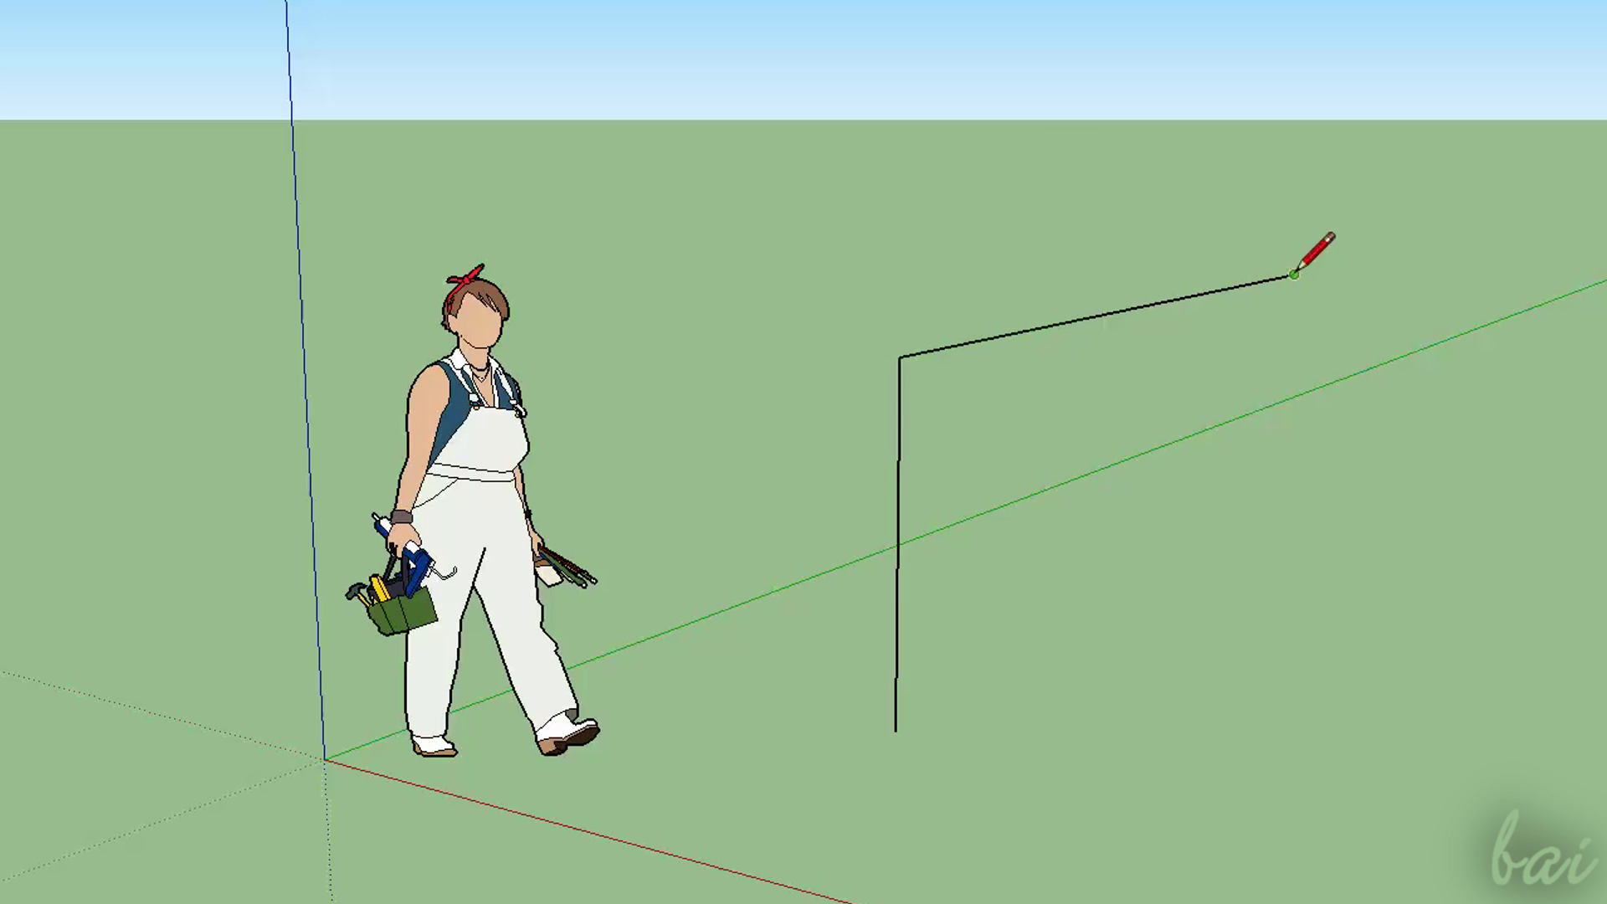
pyautogui.click(1276, 620)
pyautogui.click(1543, 660)
pyautogui.click(1331, 892)
pyautogui.click(1271, 694)
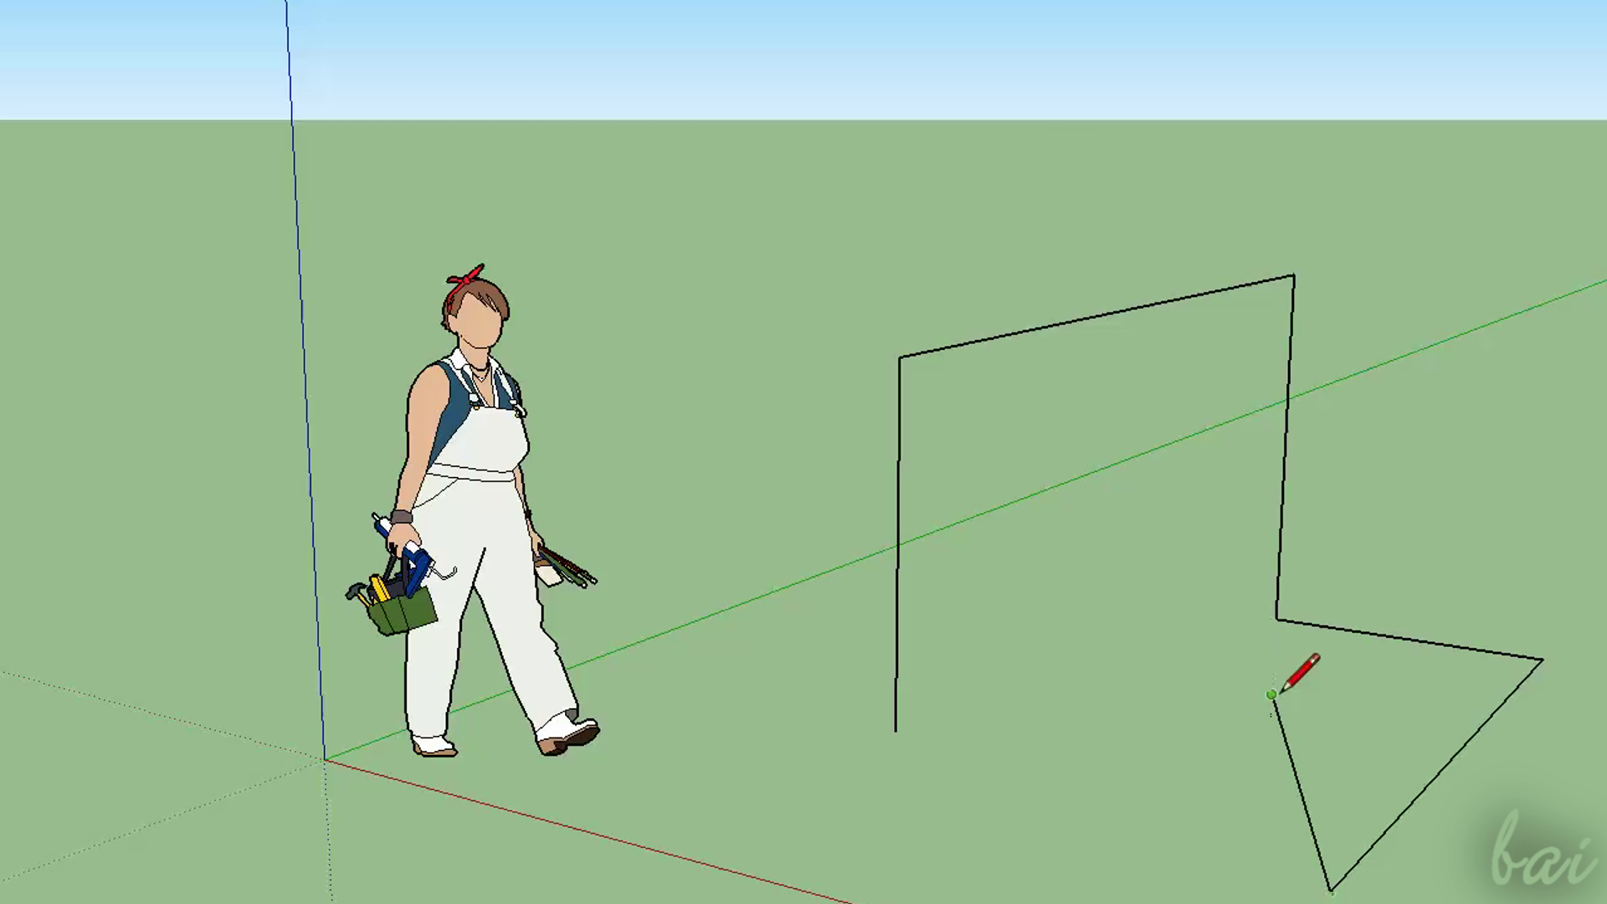
pyautogui.click(1056, 857)
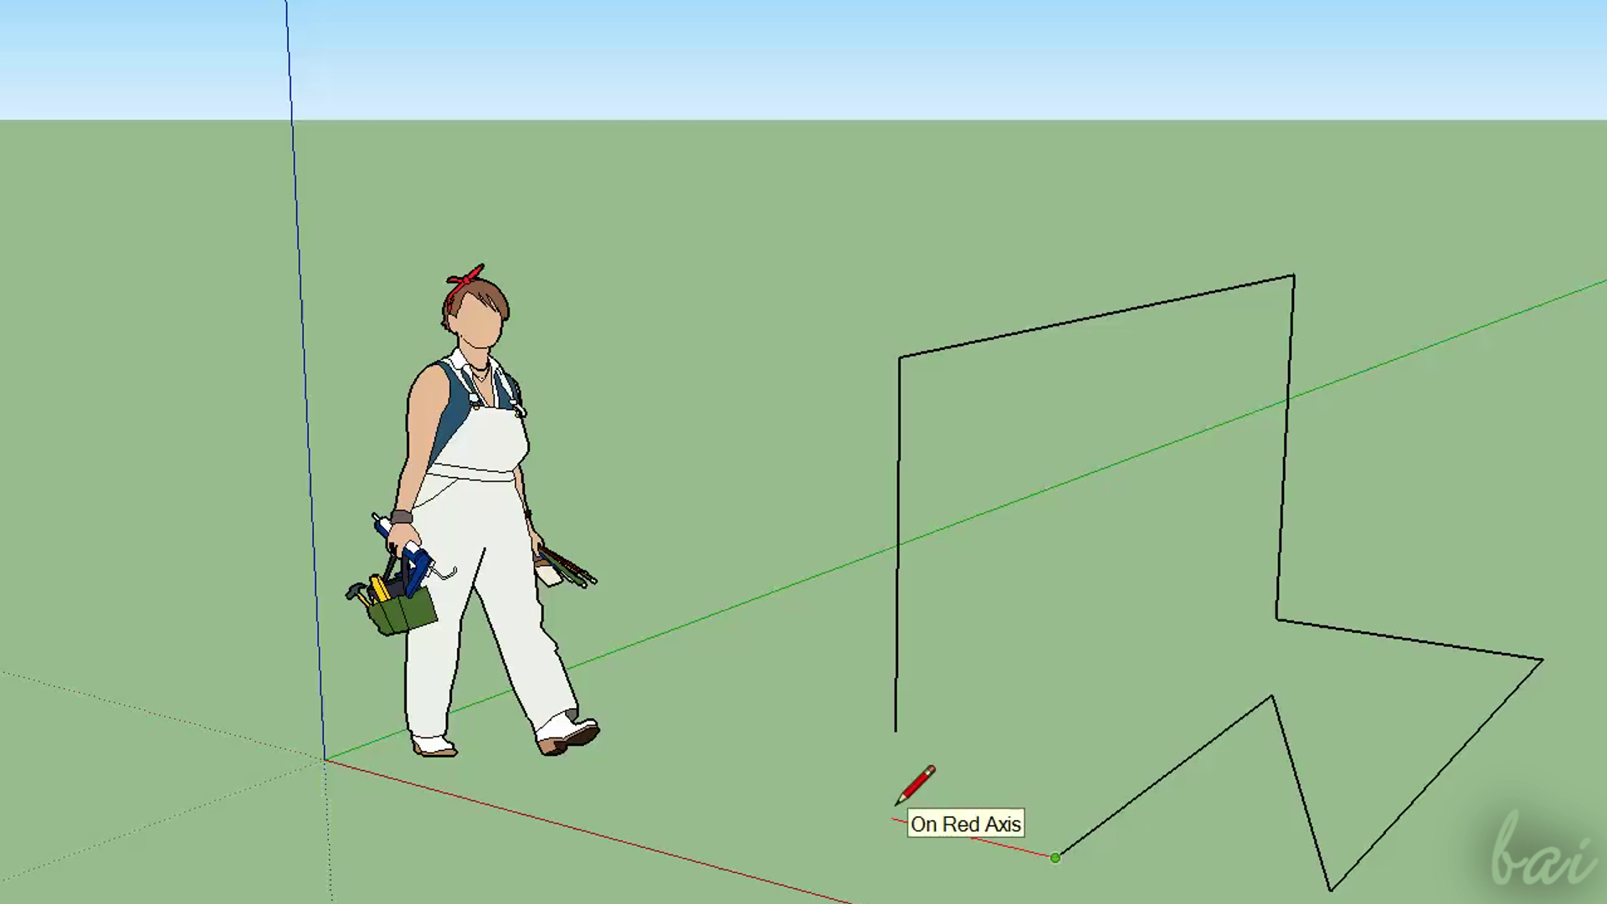
pyautogui.press('Escape')
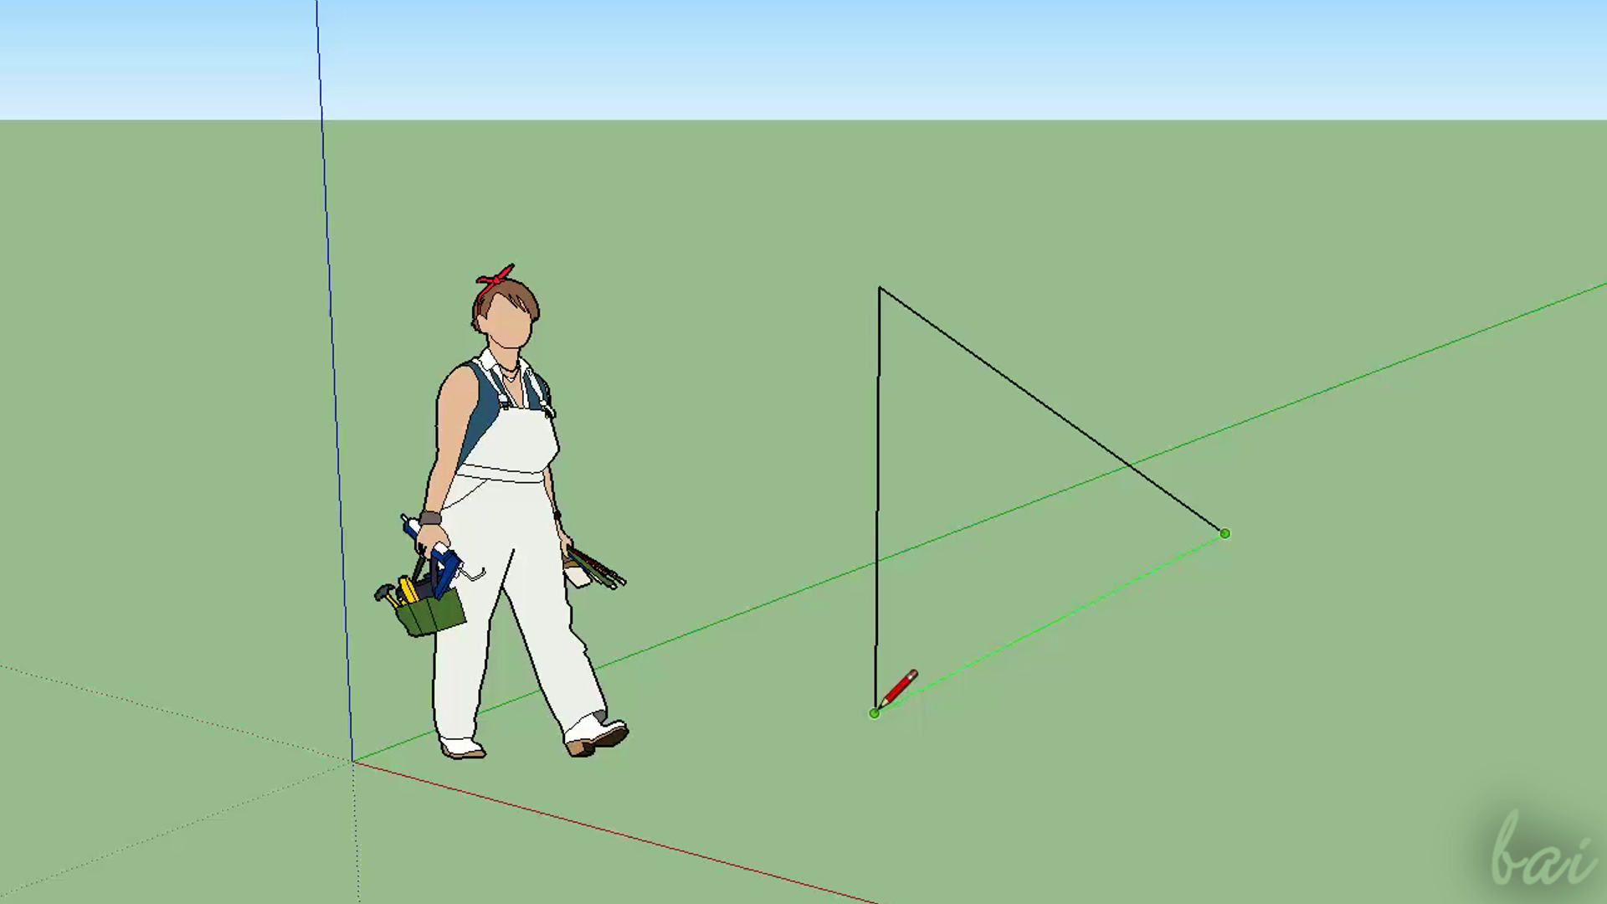
pyautogui.click(875, 712)
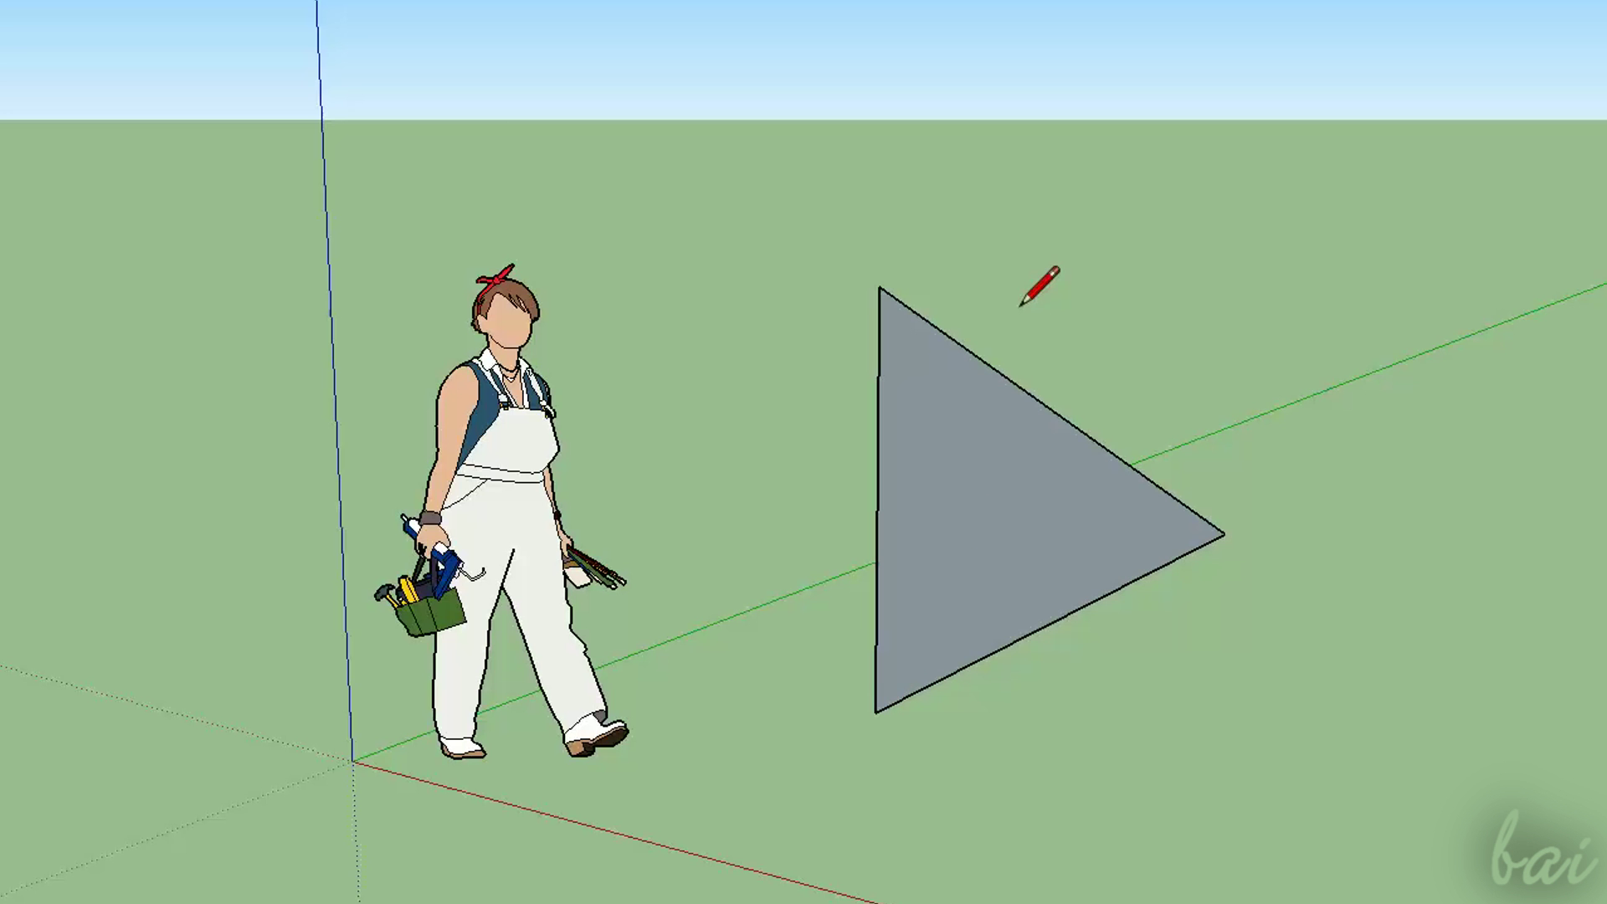
pyautogui.scroll(4, 1089, 525)
pyautogui.scroll(1, 1080, 527)
pyautogui.scroll(-4, 1049, 532)
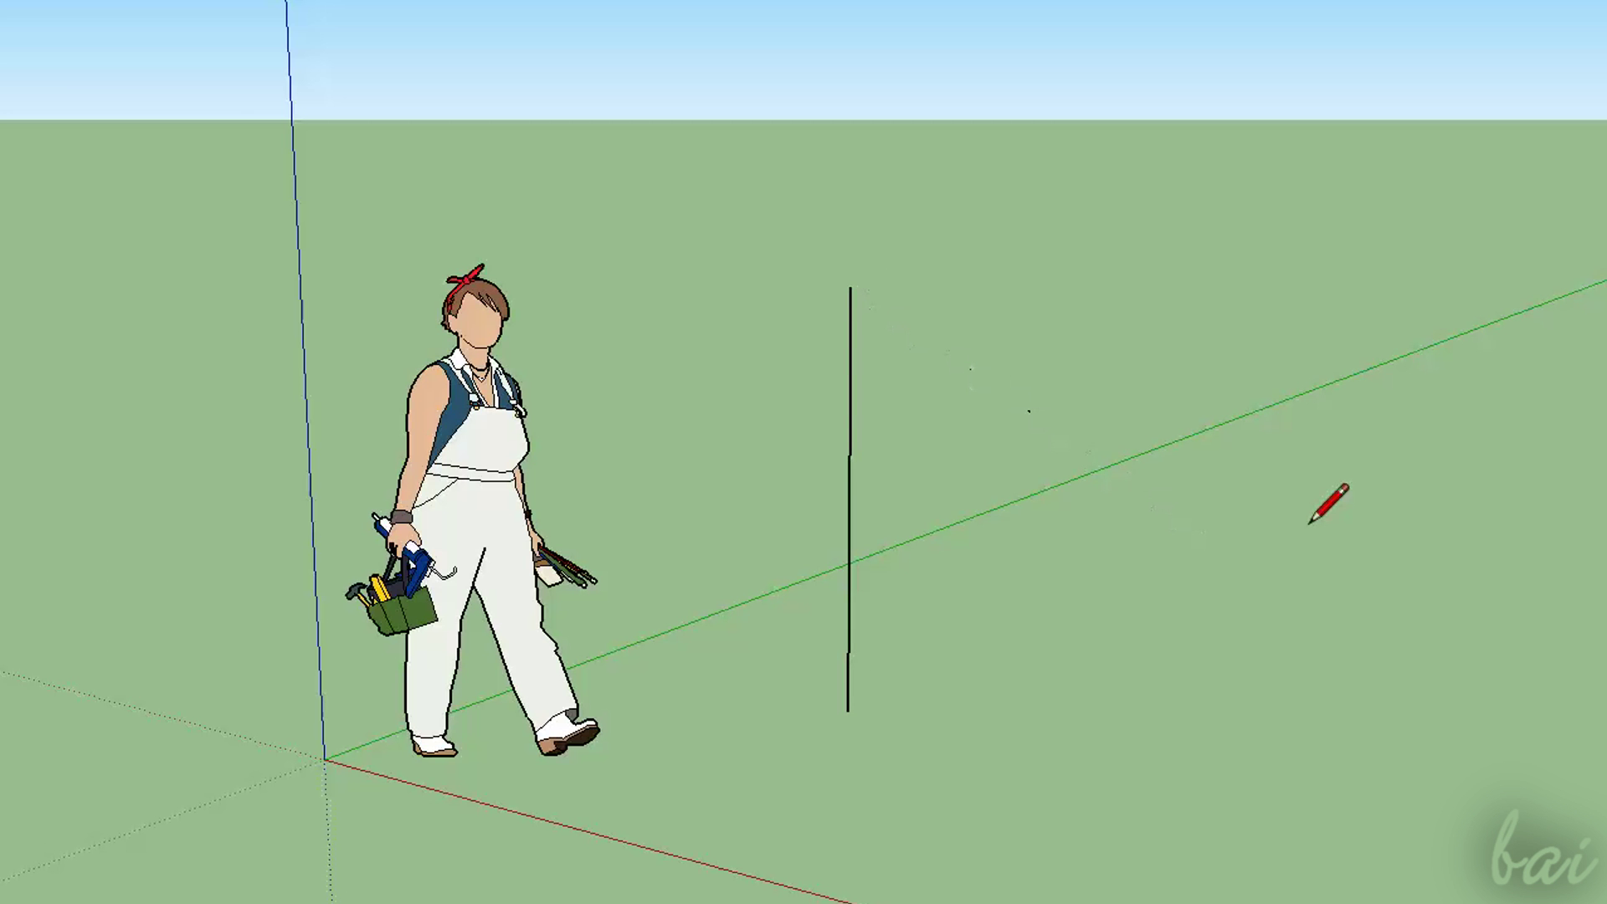
pyautogui.hotkey('ctrl', 'z')
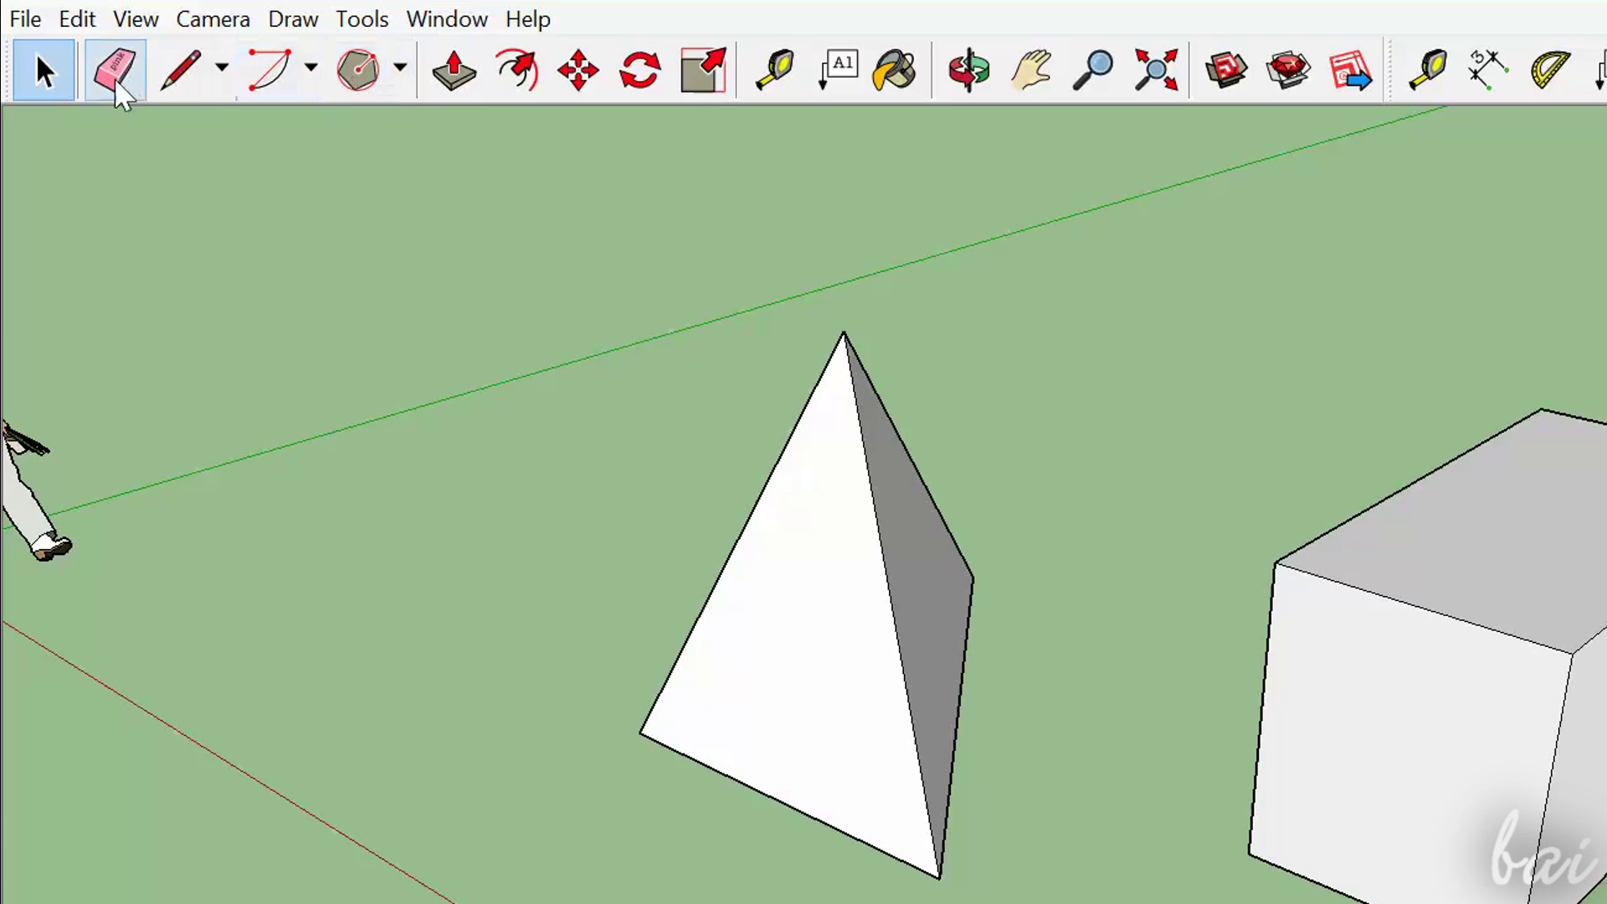
# Erase the pyramid's front, apex and interior edges, then sketch a wavy freehand curve
pyautogui.click(104, 87)
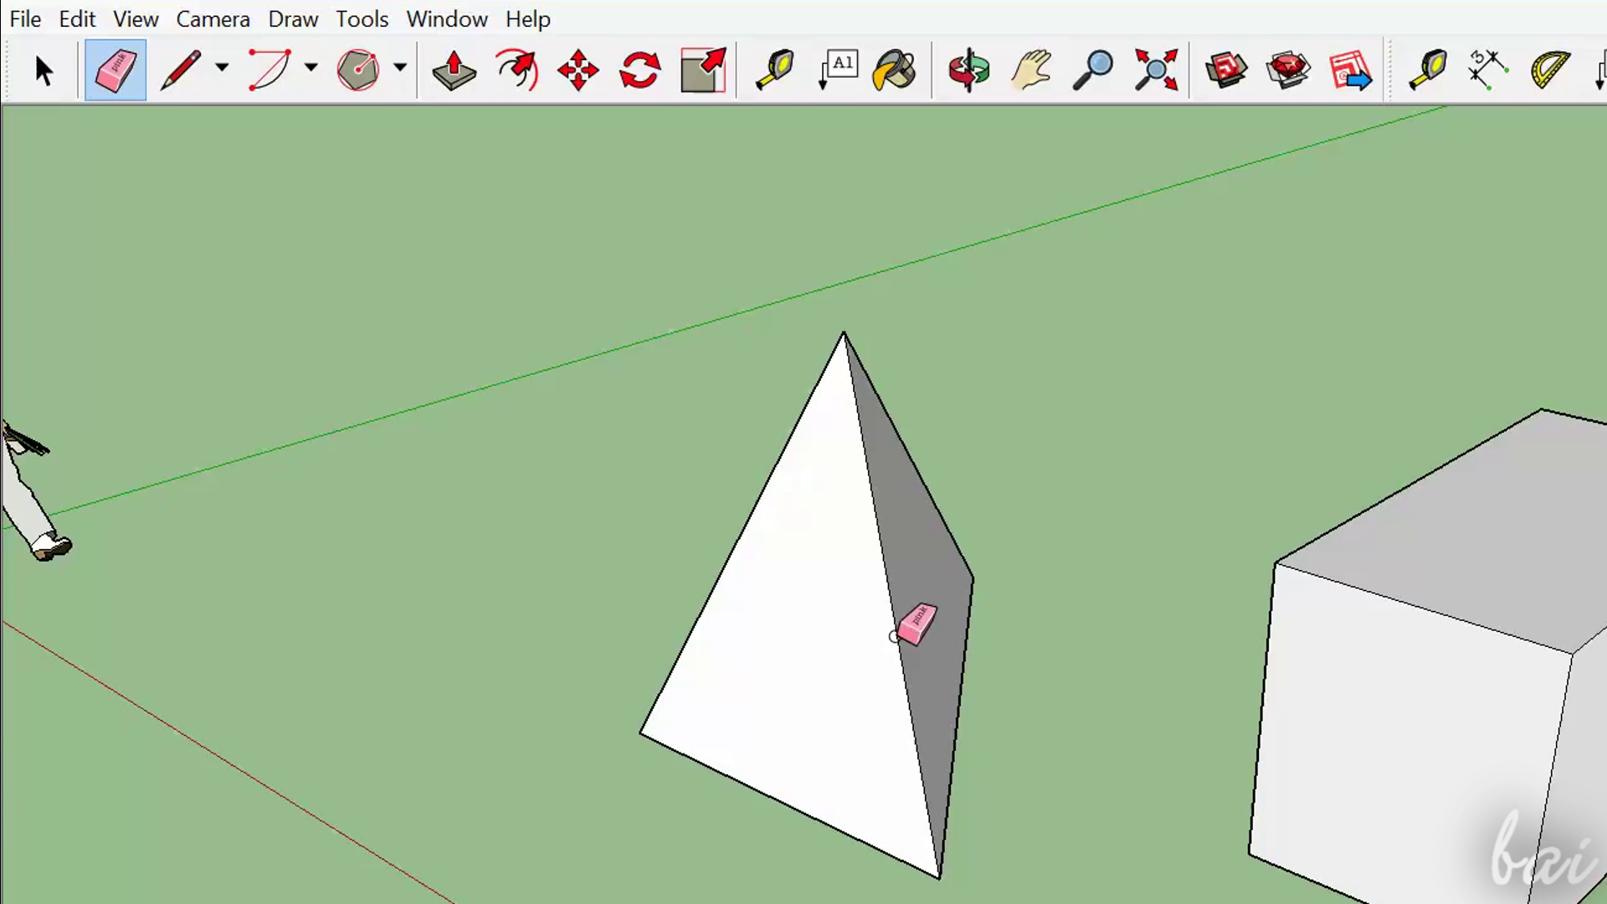
pyautogui.click(897, 639)
pyautogui.click(852, 640)
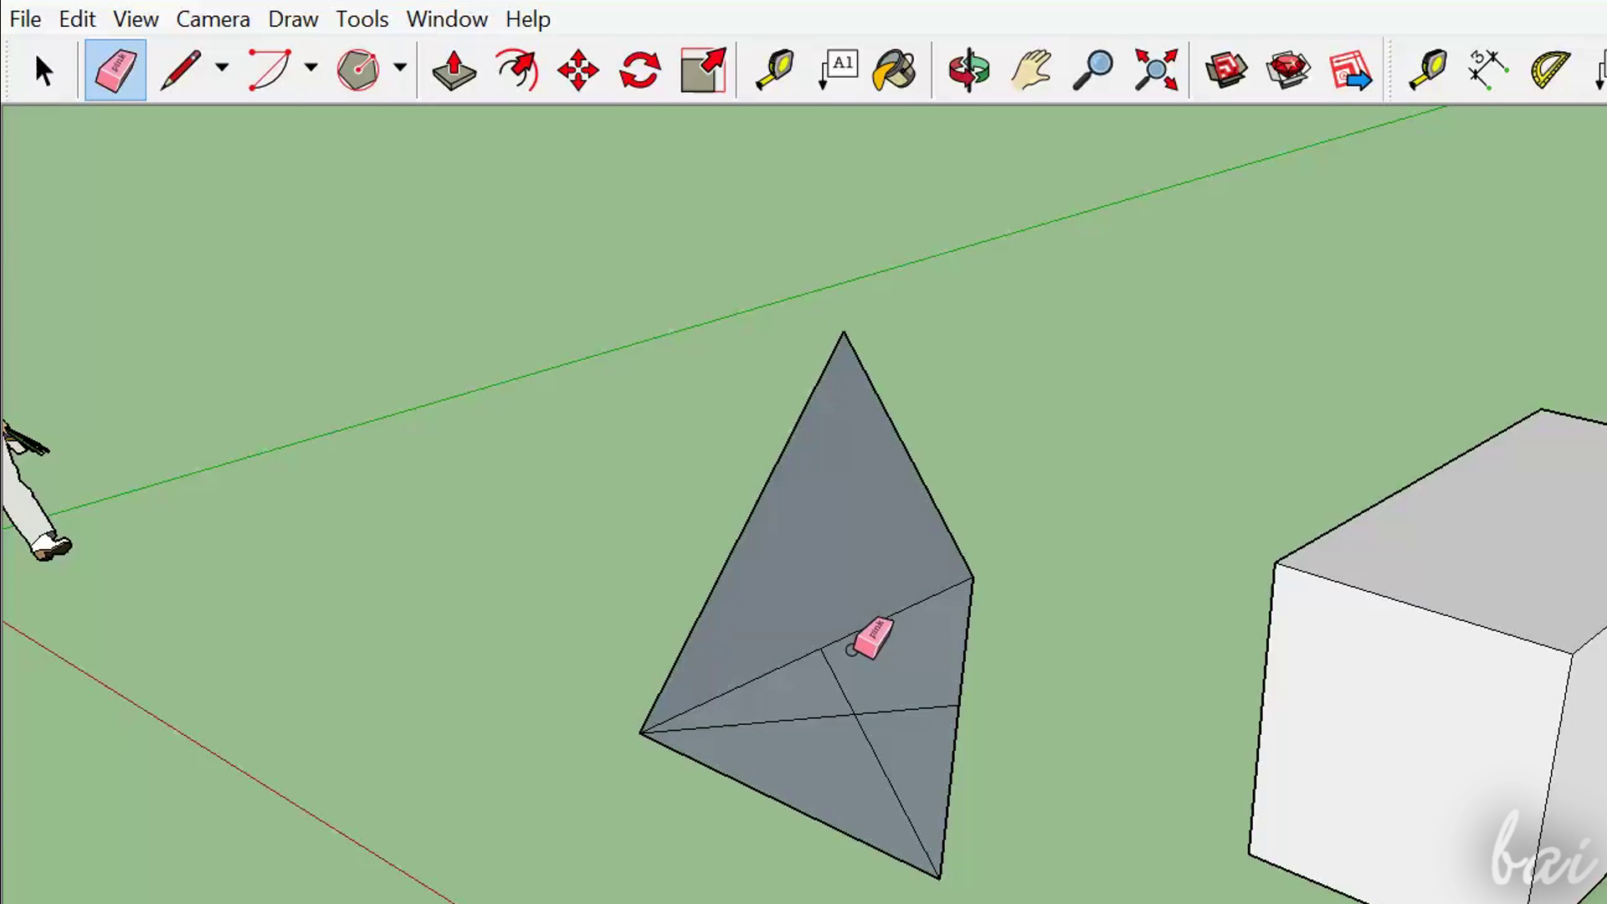
pyautogui.click(927, 711)
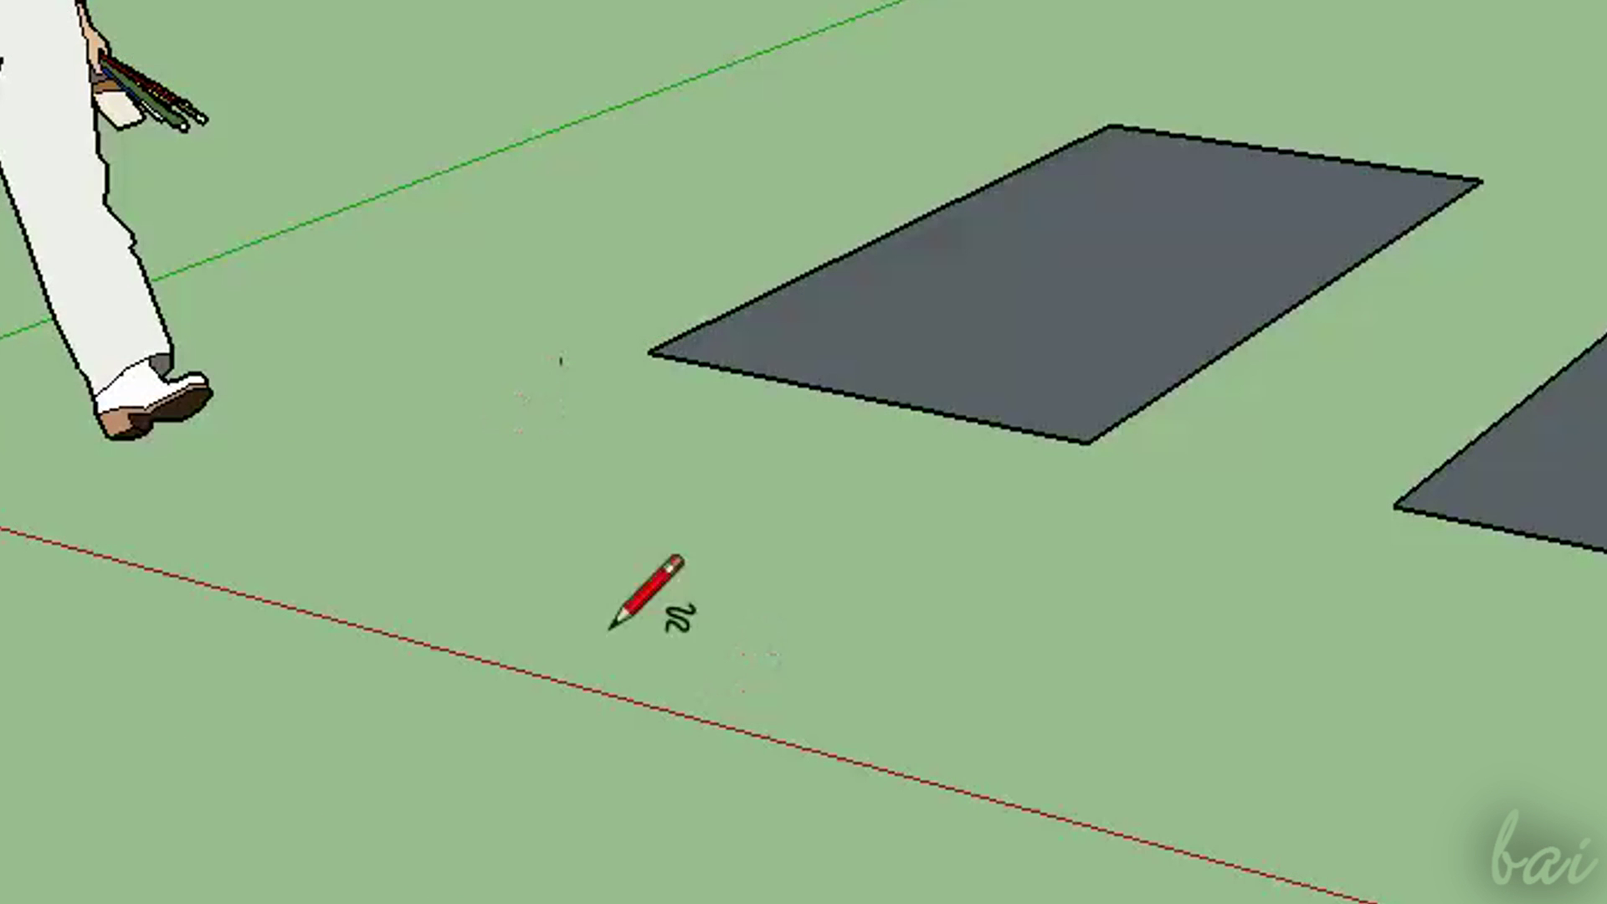
pyautogui.moveTo(568, 508); pyautogui.dragTo(998, 601)
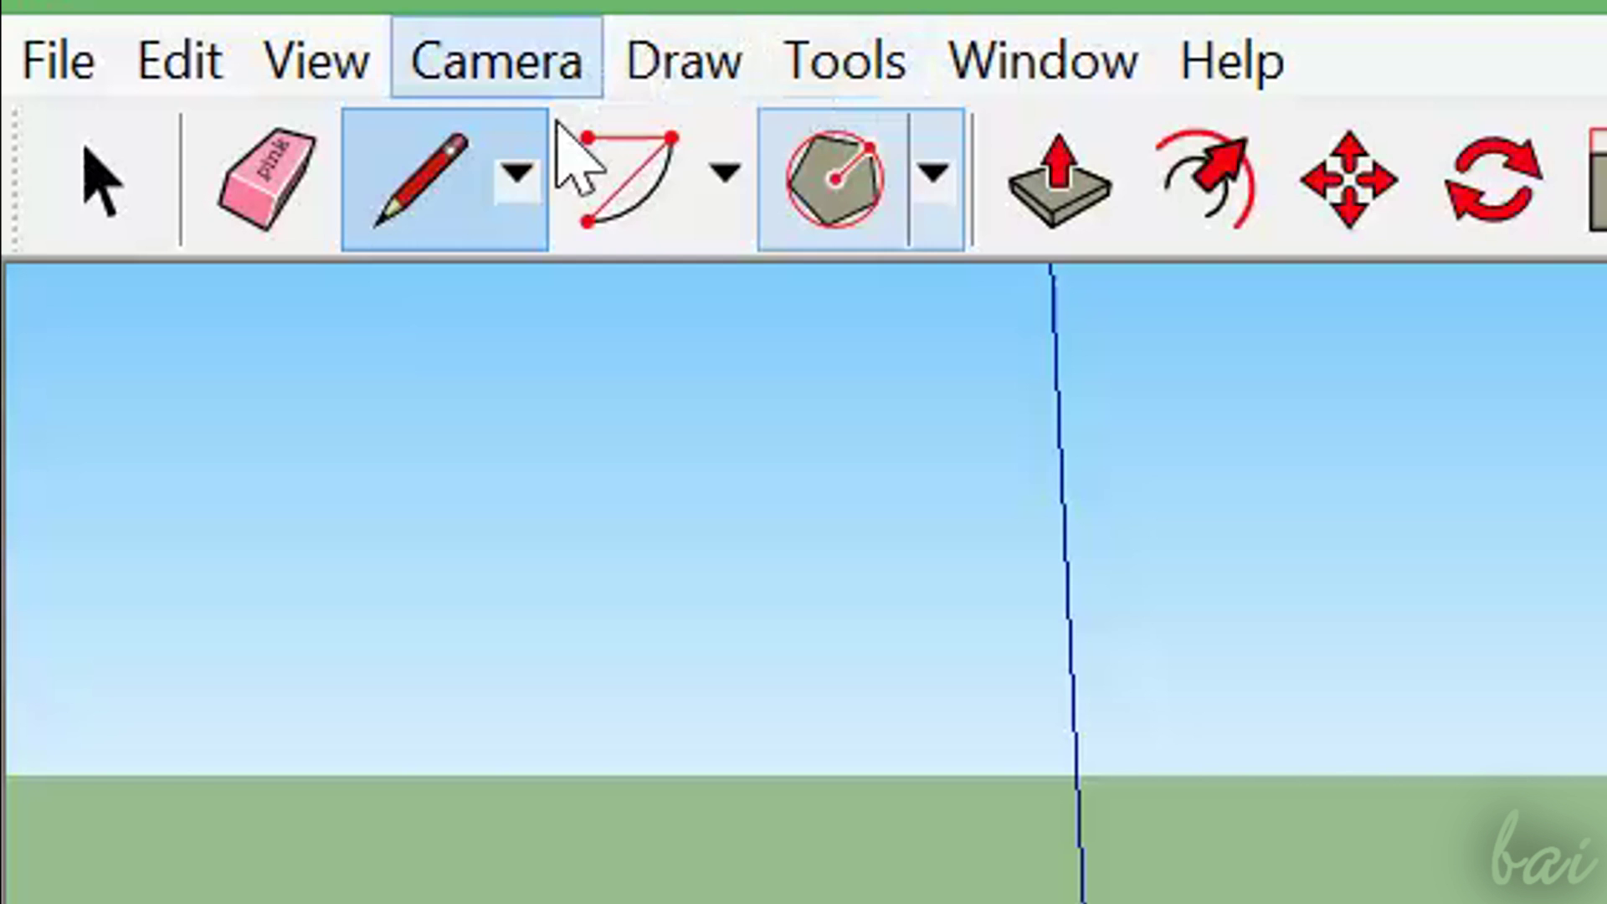
# Choose Freehand from the Pencil dropdown, then glance at the Arc and Shapes tool lists
pyautogui.click(526, 174)
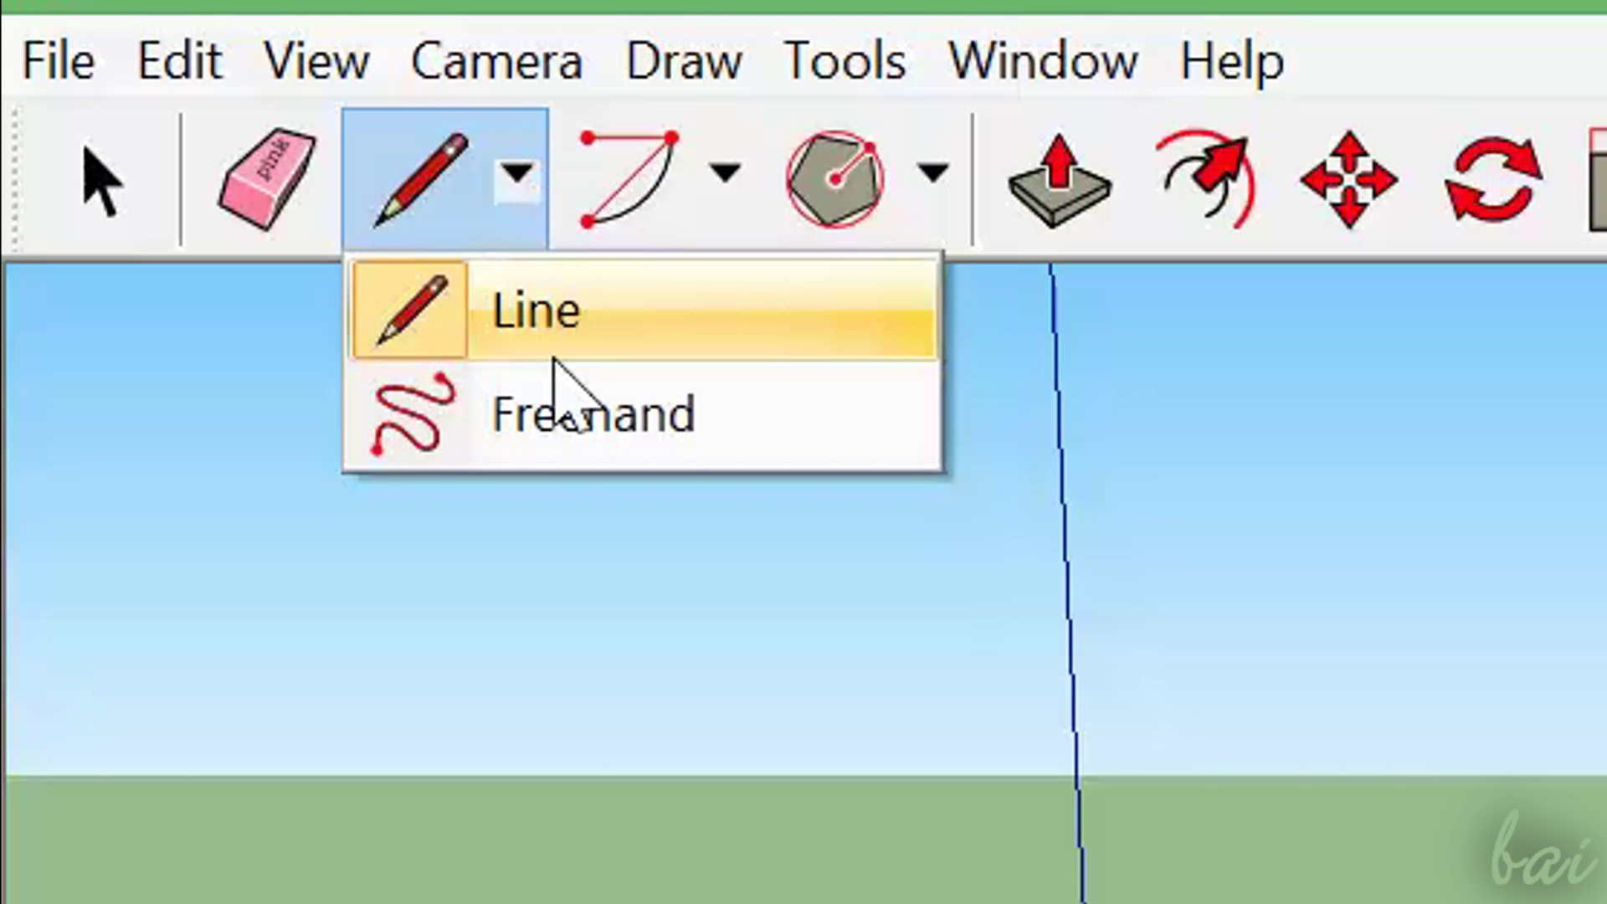
pyautogui.click(577, 418)
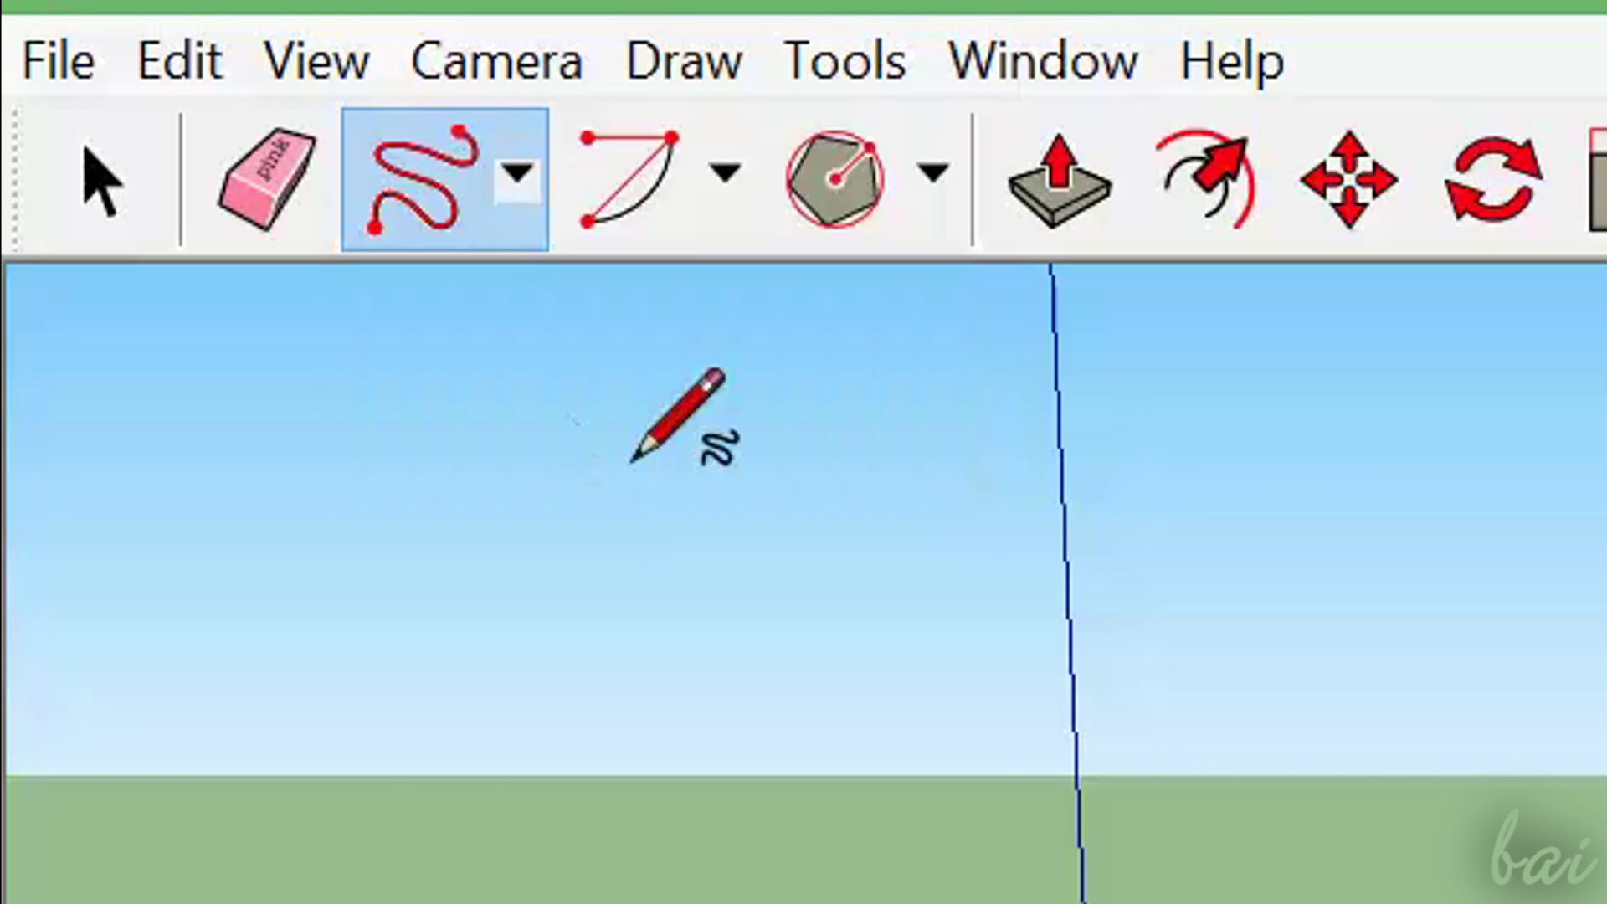
pyautogui.click(521, 201)
pyautogui.click(748, 222)
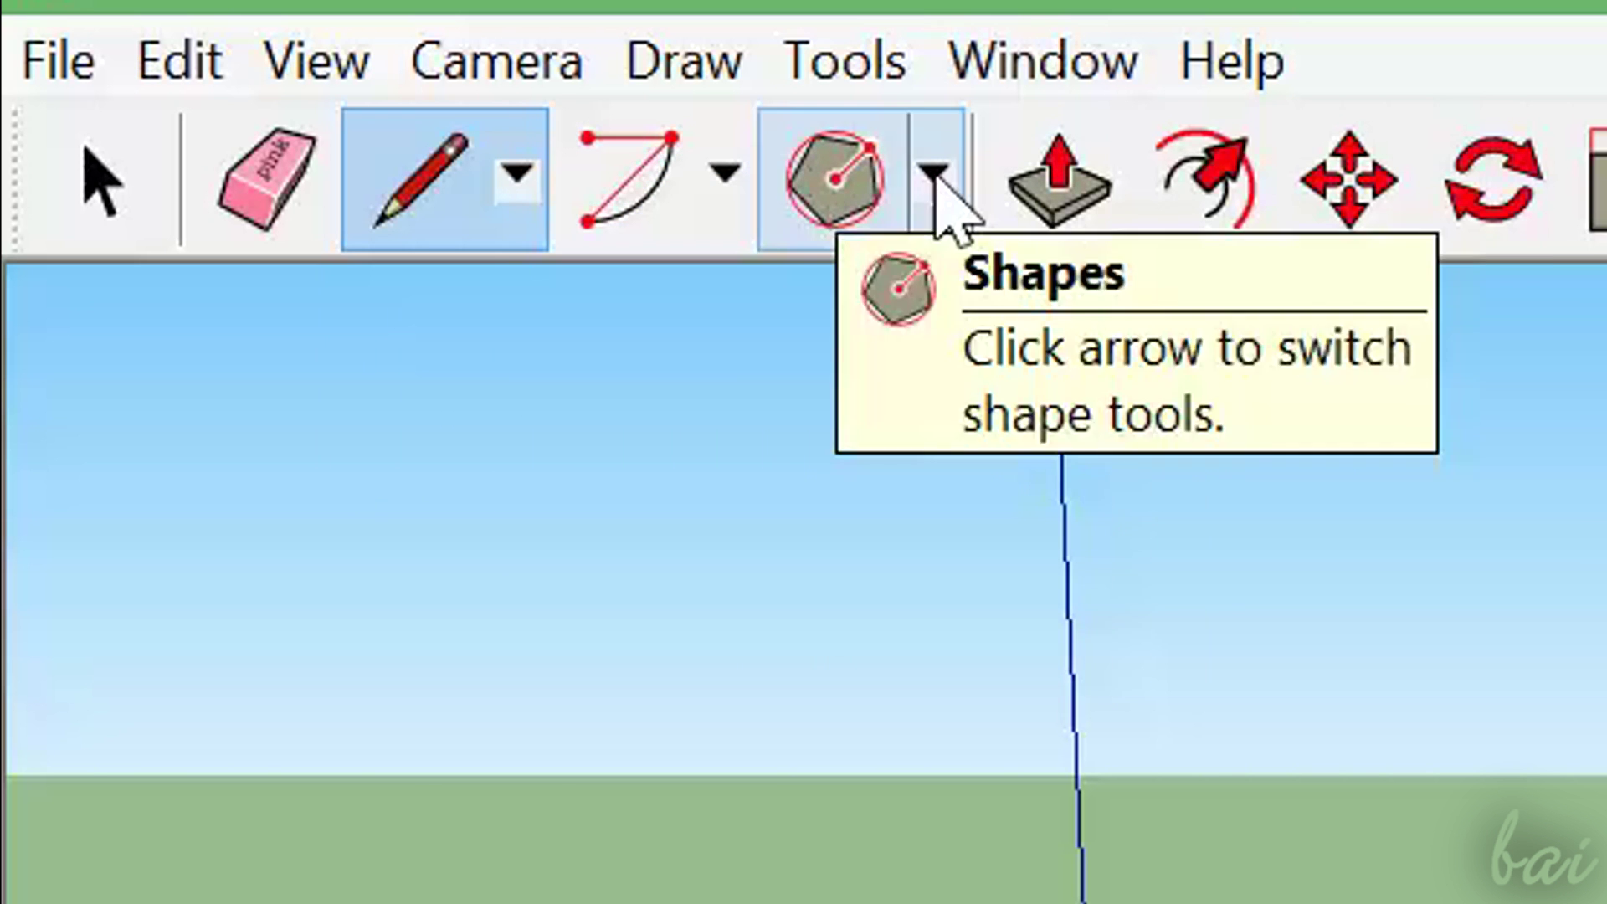
pyautogui.click(936, 172)
pyautogui.click(954, 175)
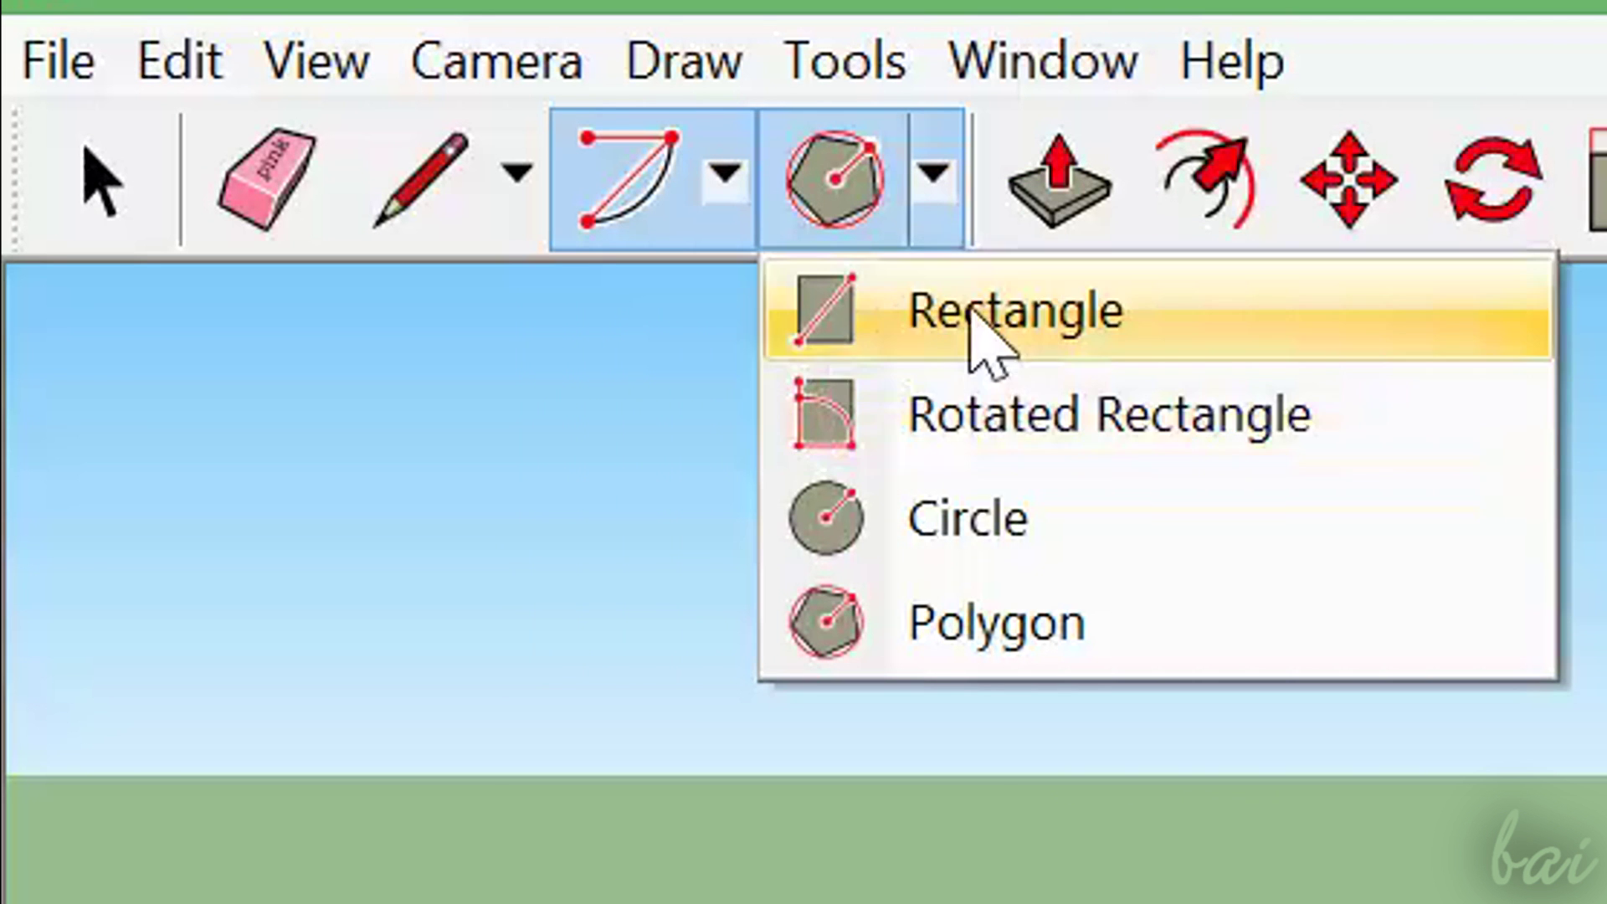
# Draw a flat rectangle on the ground
pyautogui.click(976, 340)
pyautogui.click(660, 638)
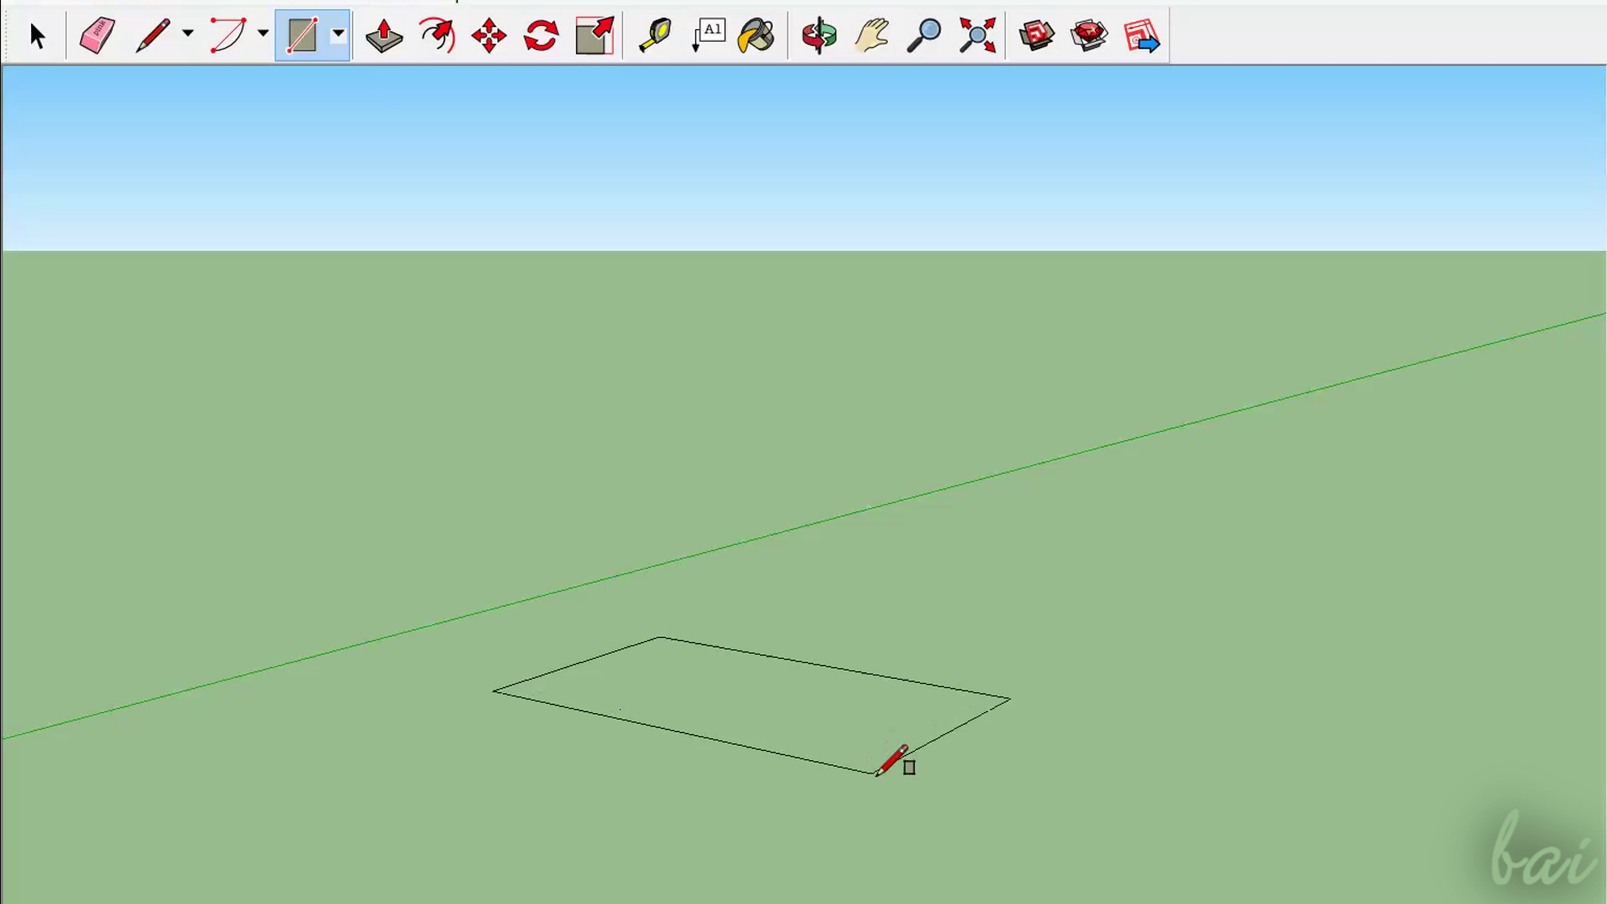
pyautogui.click(876, 774)
# Draw a circle to the right of the rectangle
pyautogui.click(338, 33)
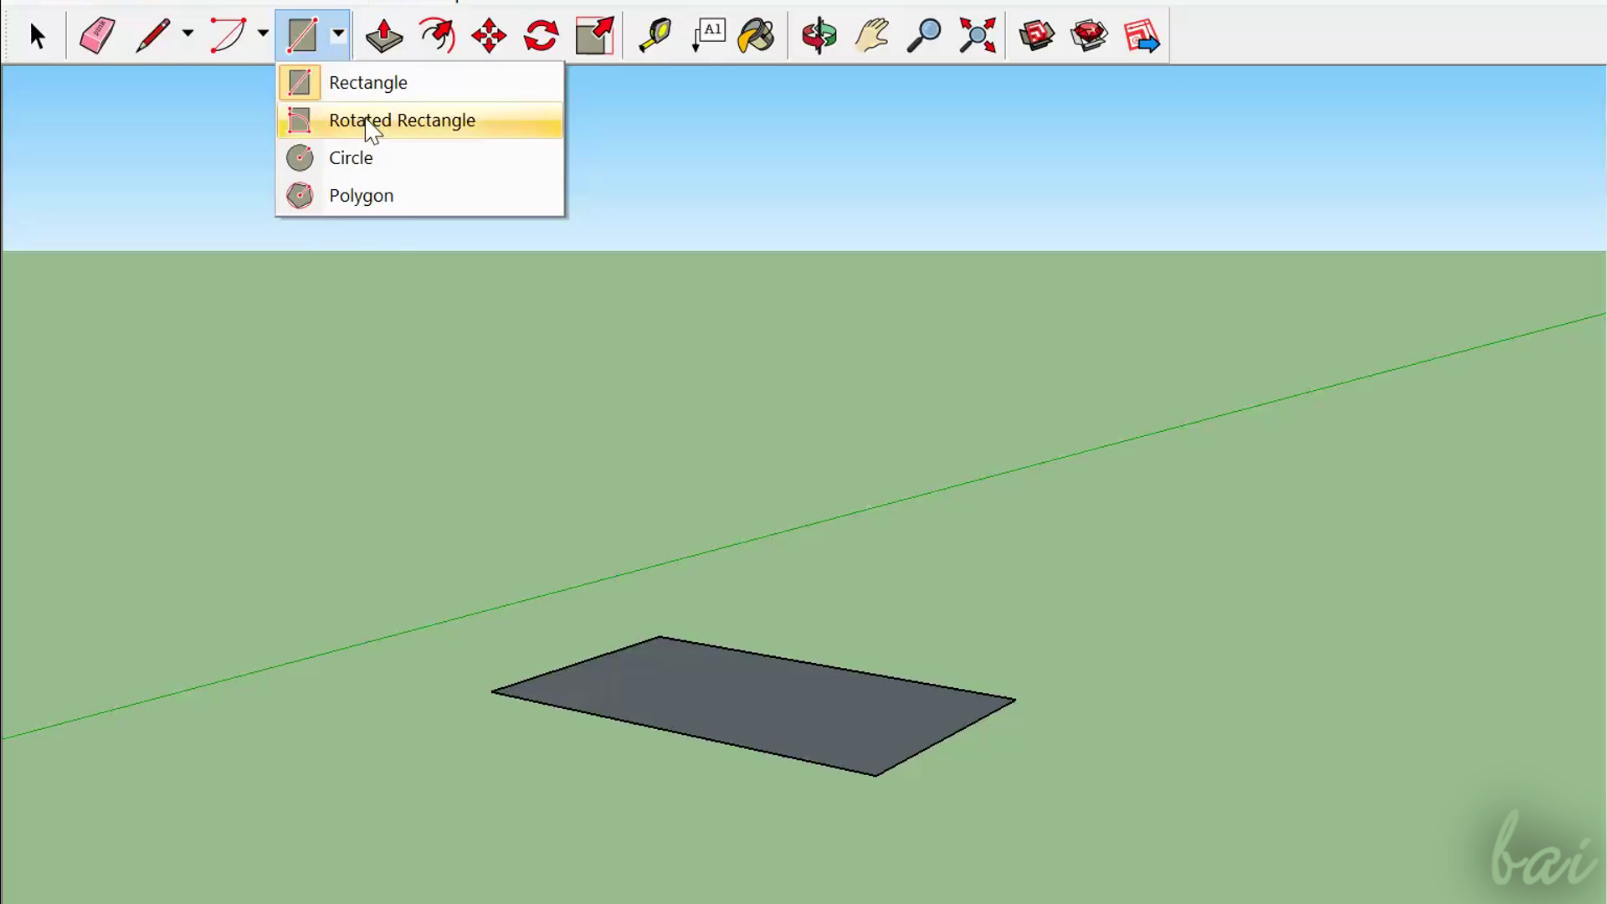
pyautogui.click(381, 158)
pyautogui.click(1137, 630)
pyautogui.click(1122, 600)
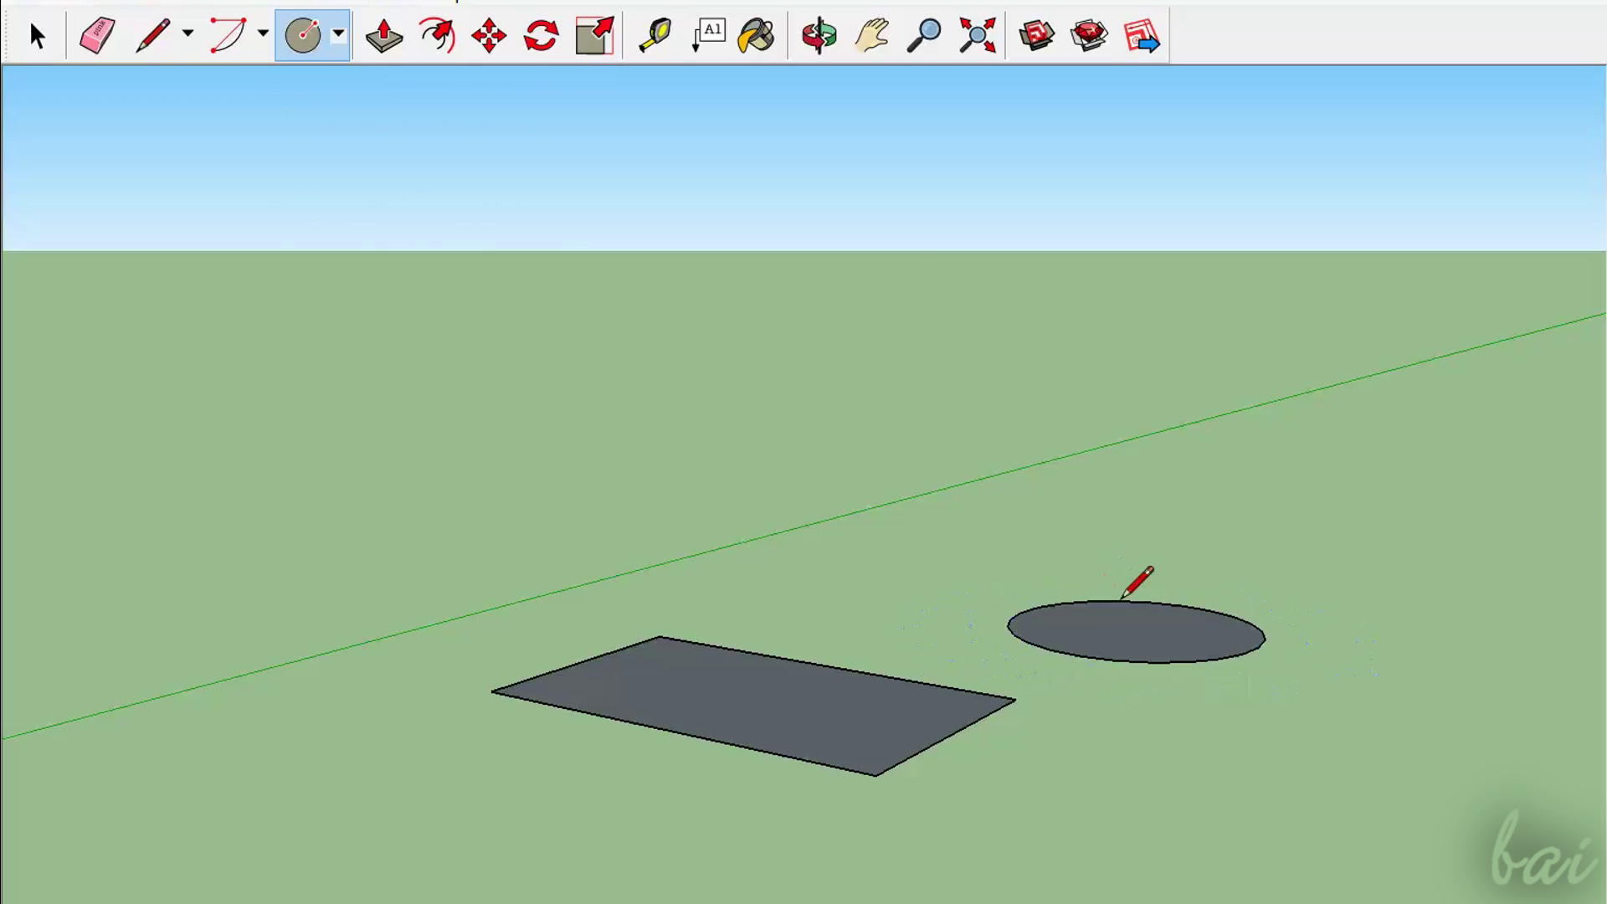
# Draw a hexagon below the circle with the Polygon tool
pyautogui.click(339, 35)
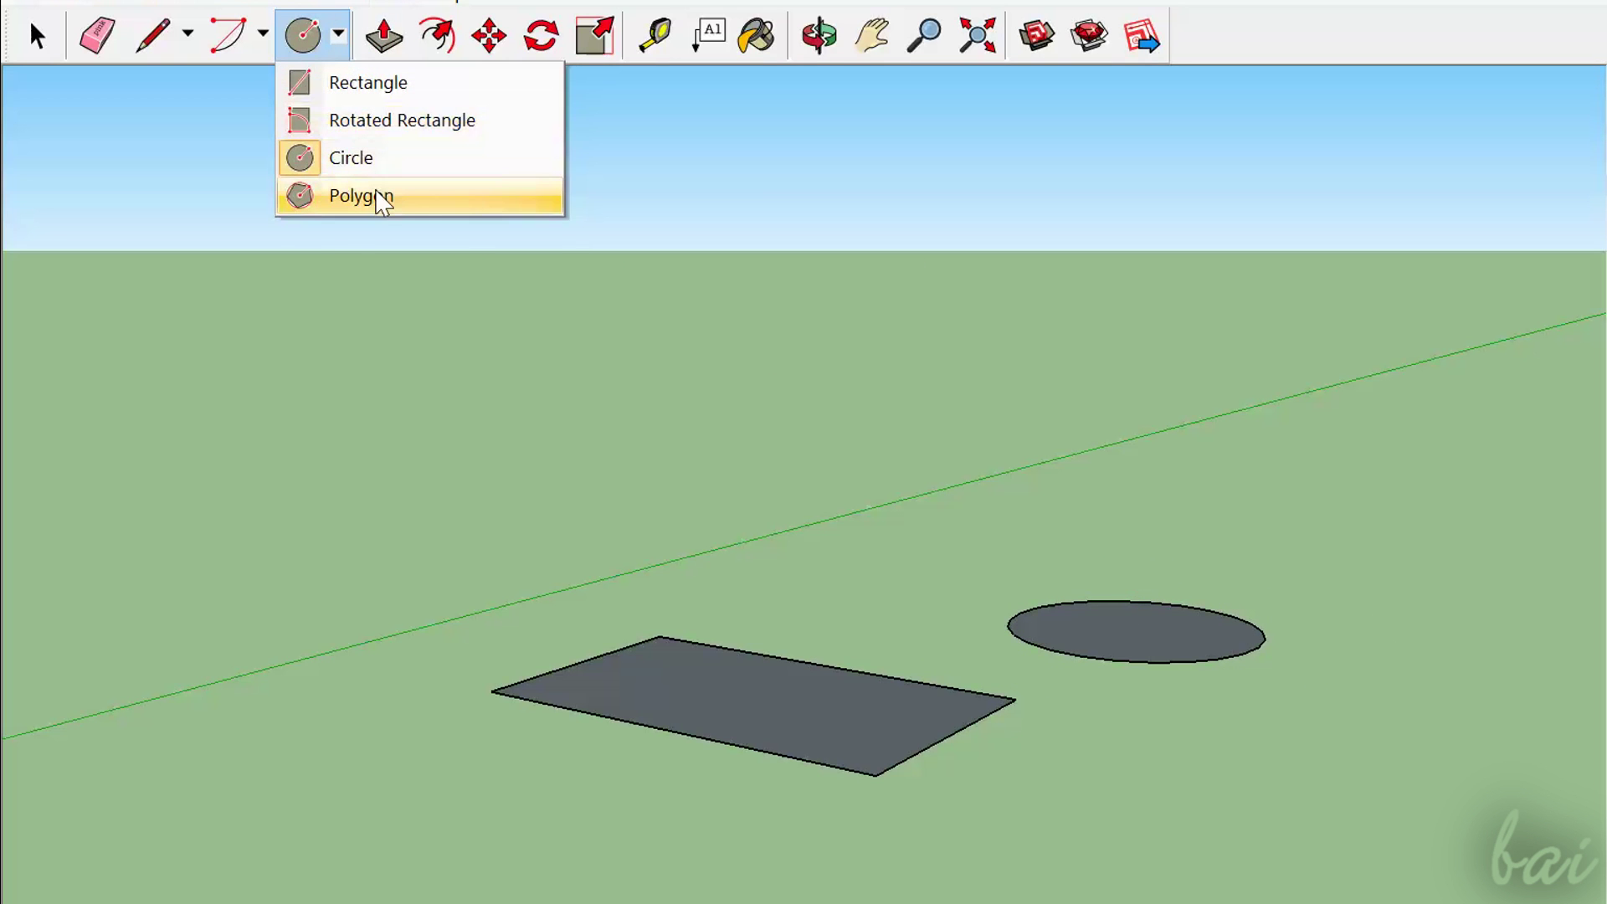
pyautogui.click(451, 201)
pyautogui.click(1156, 828)
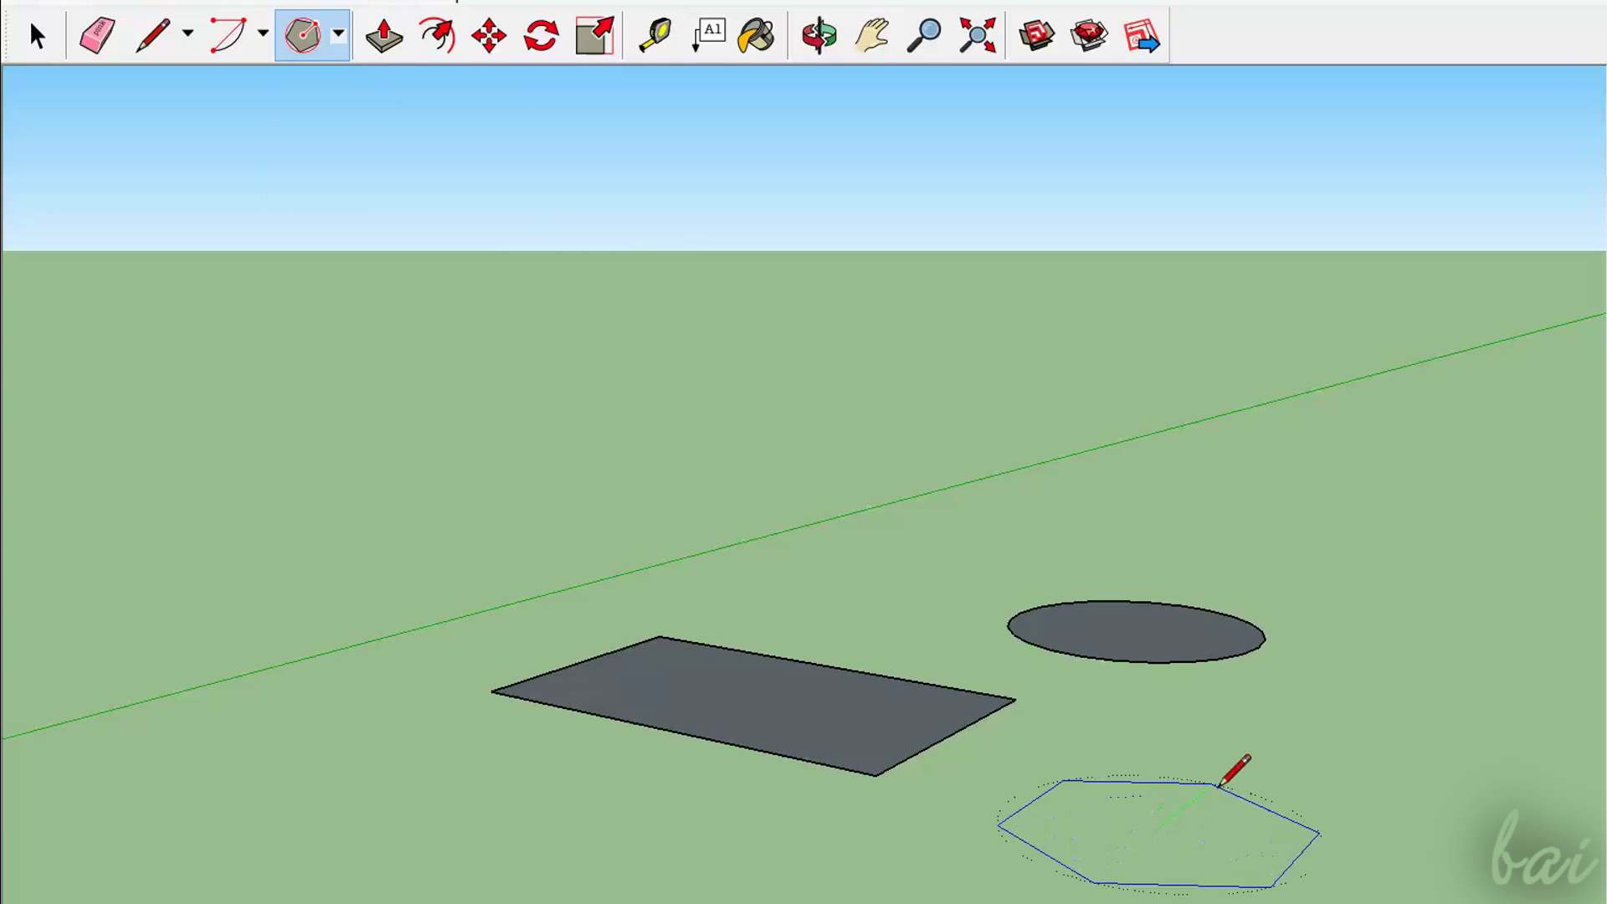
pyautogui.click(1215, 777)
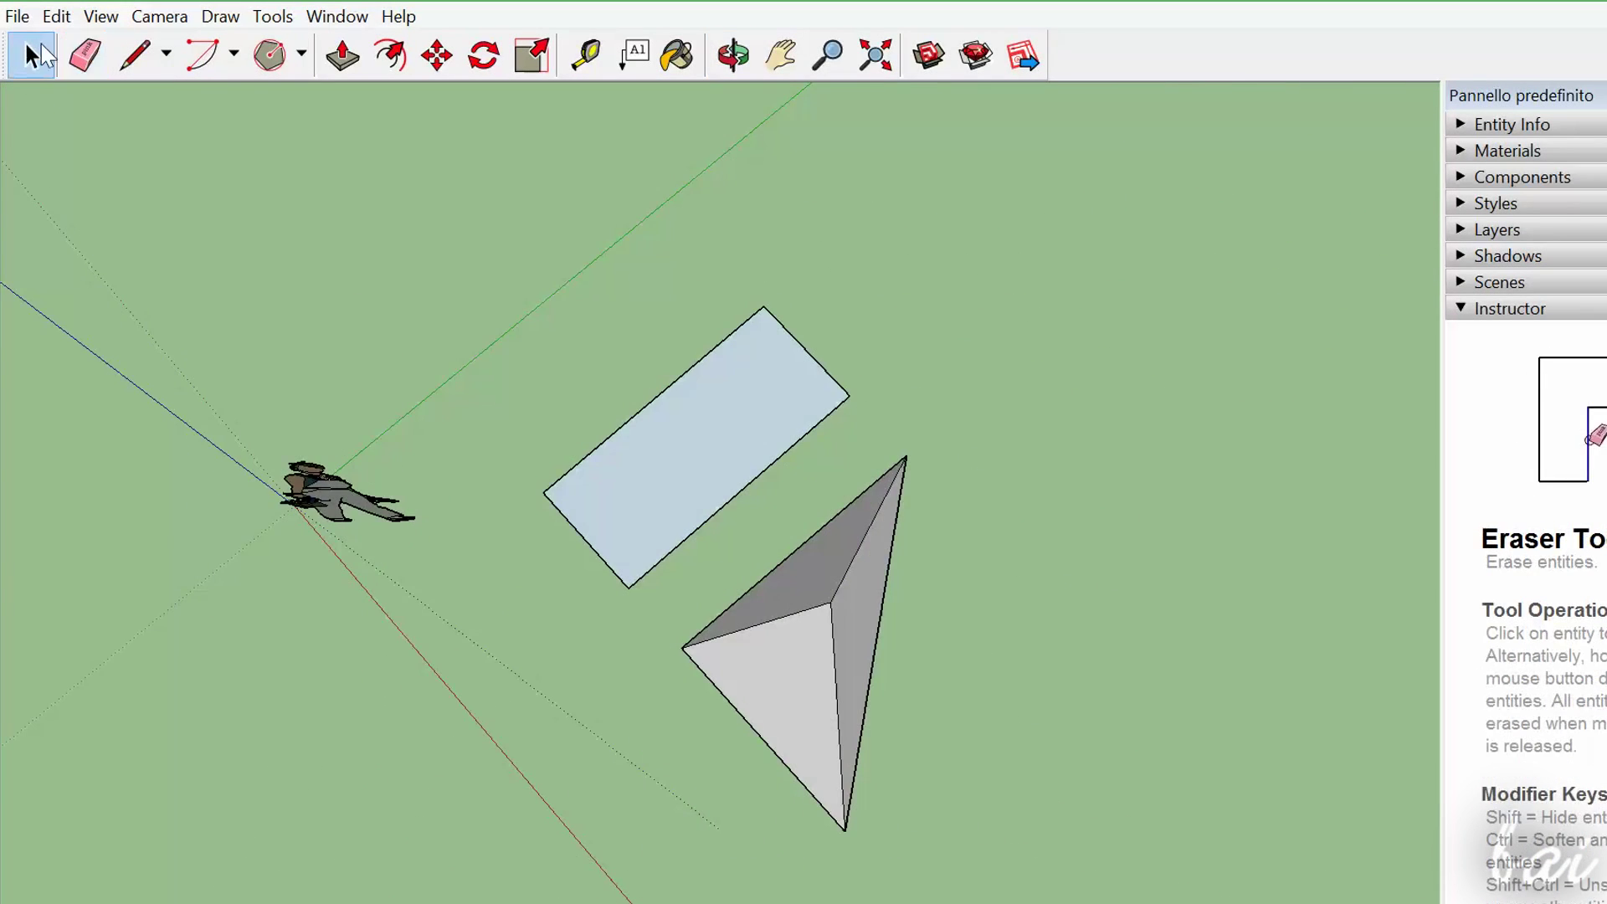
# With Select, click the pyramid's faces one by one, then clear the selection
pyautogui.press('space')
pyautogui.scroll(2, 724, 828)
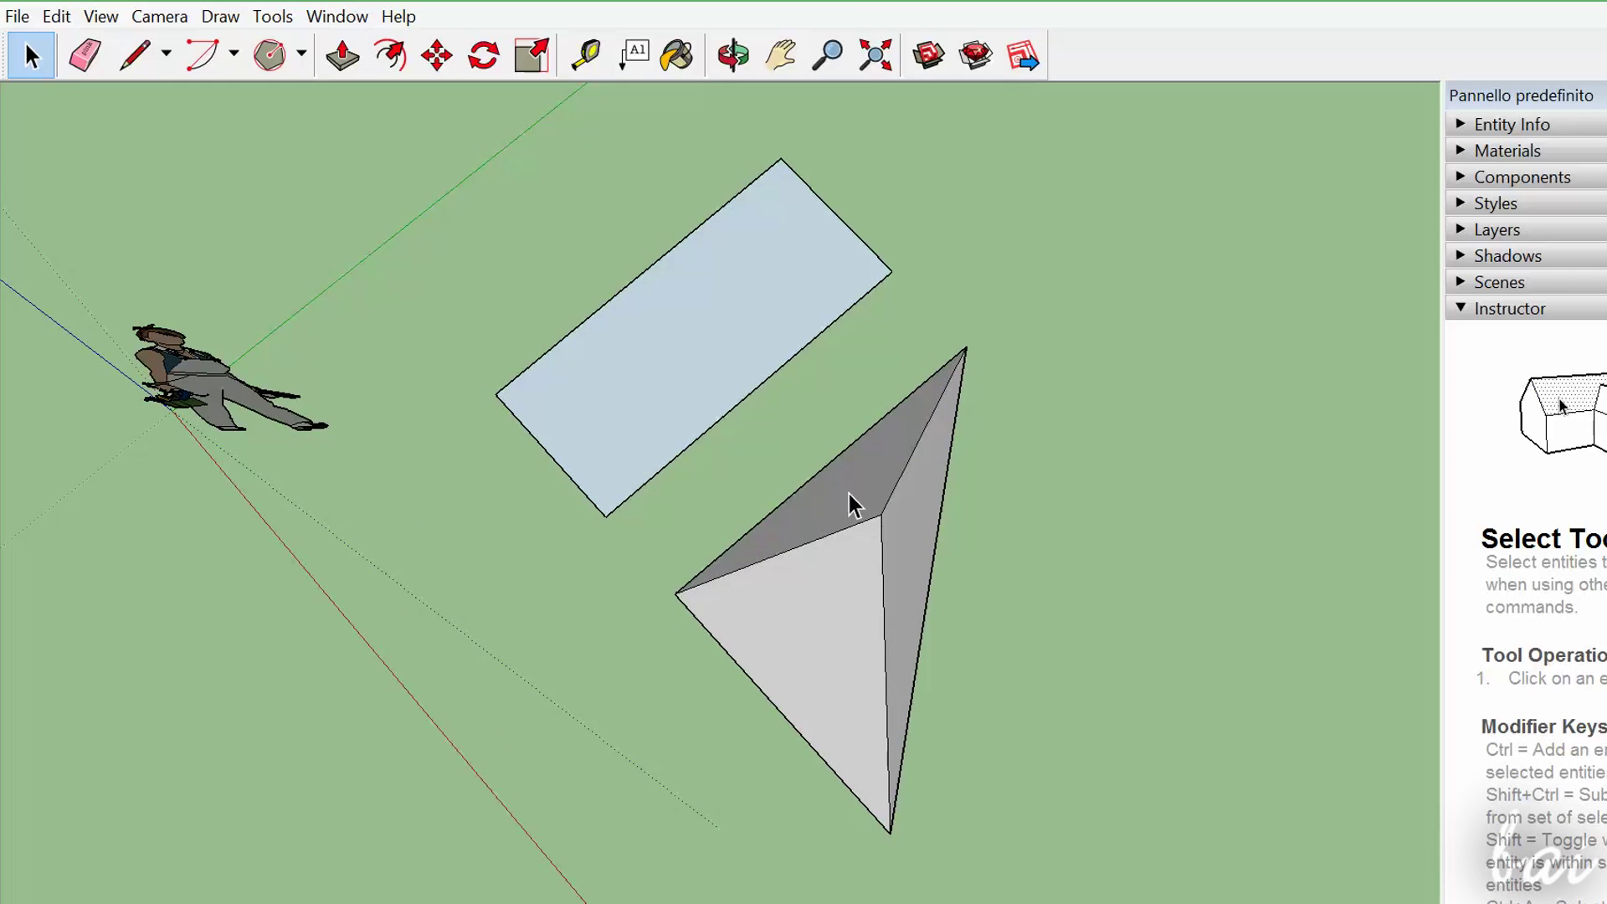
pyautogui.click(811, 623)
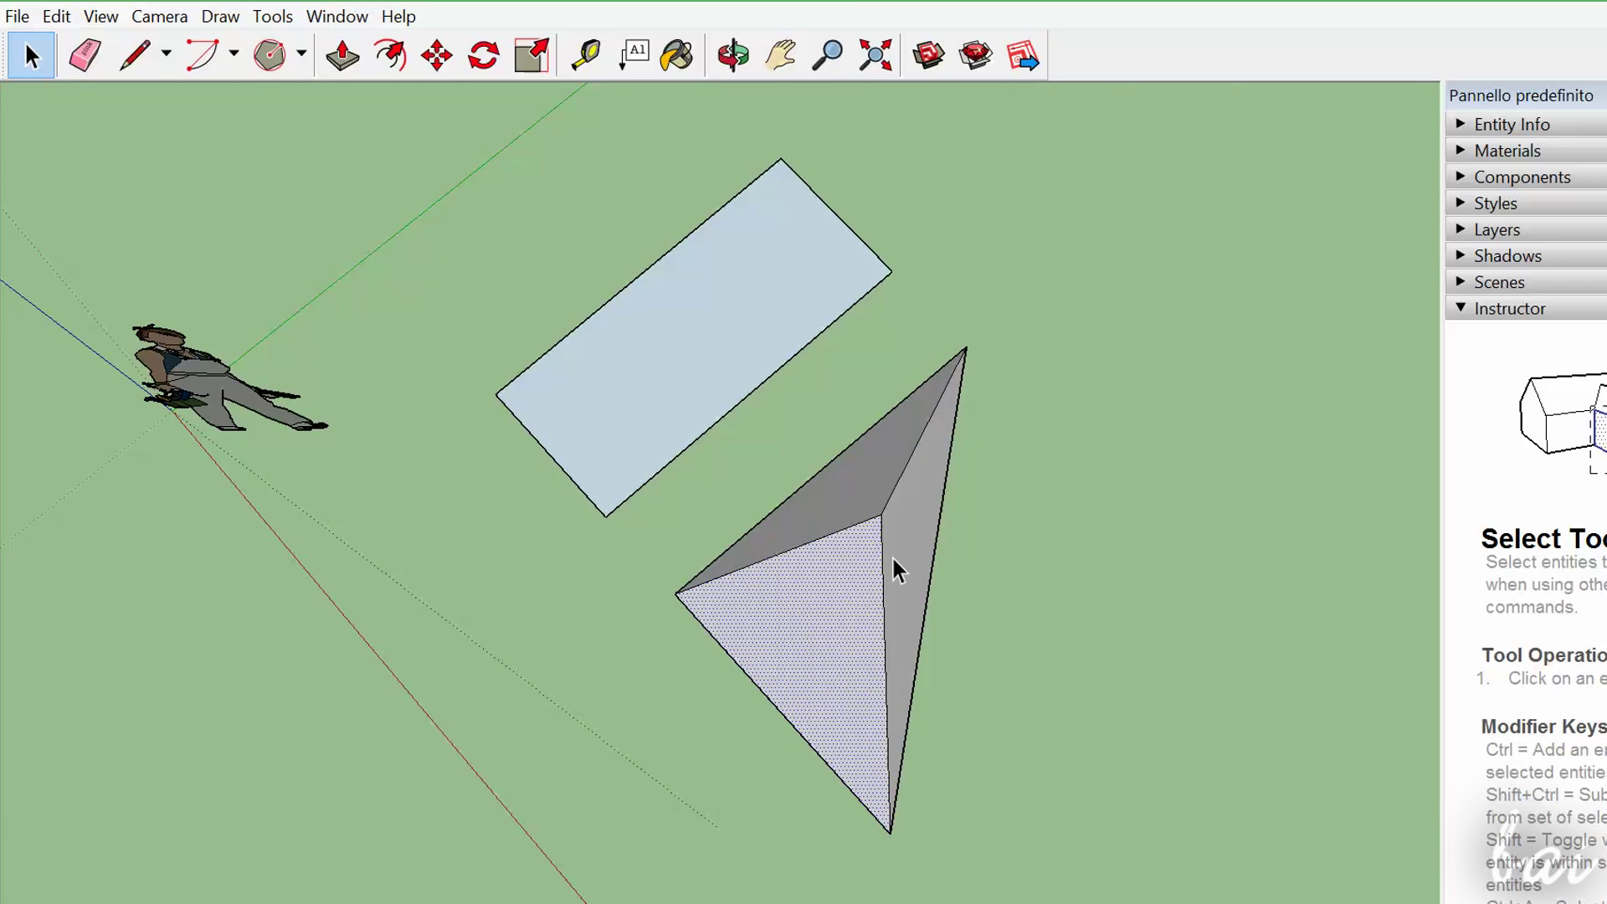
pyautogui.click(922, 542)
pyautogui.click(812, 607)
pyautogui.click(829, 514)
pyautogui.click(912, 540)
pyautogui.click(820, 611)
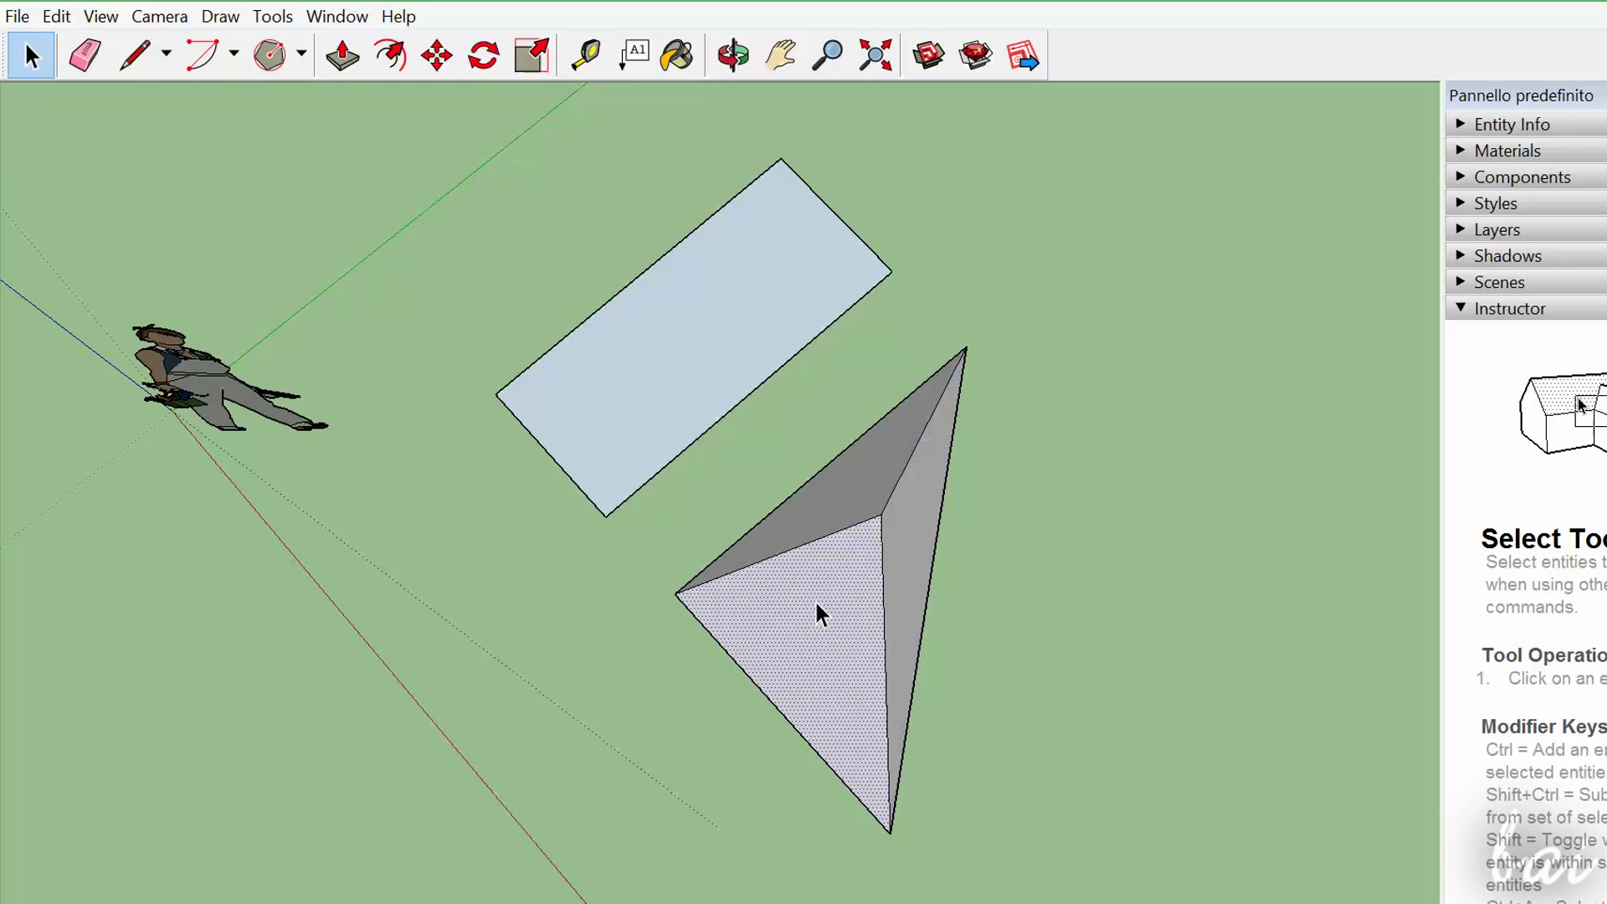
pyautogui.click(833, 498)
pyautogui.click(922, 545)
pyautogui.click(791, 630)
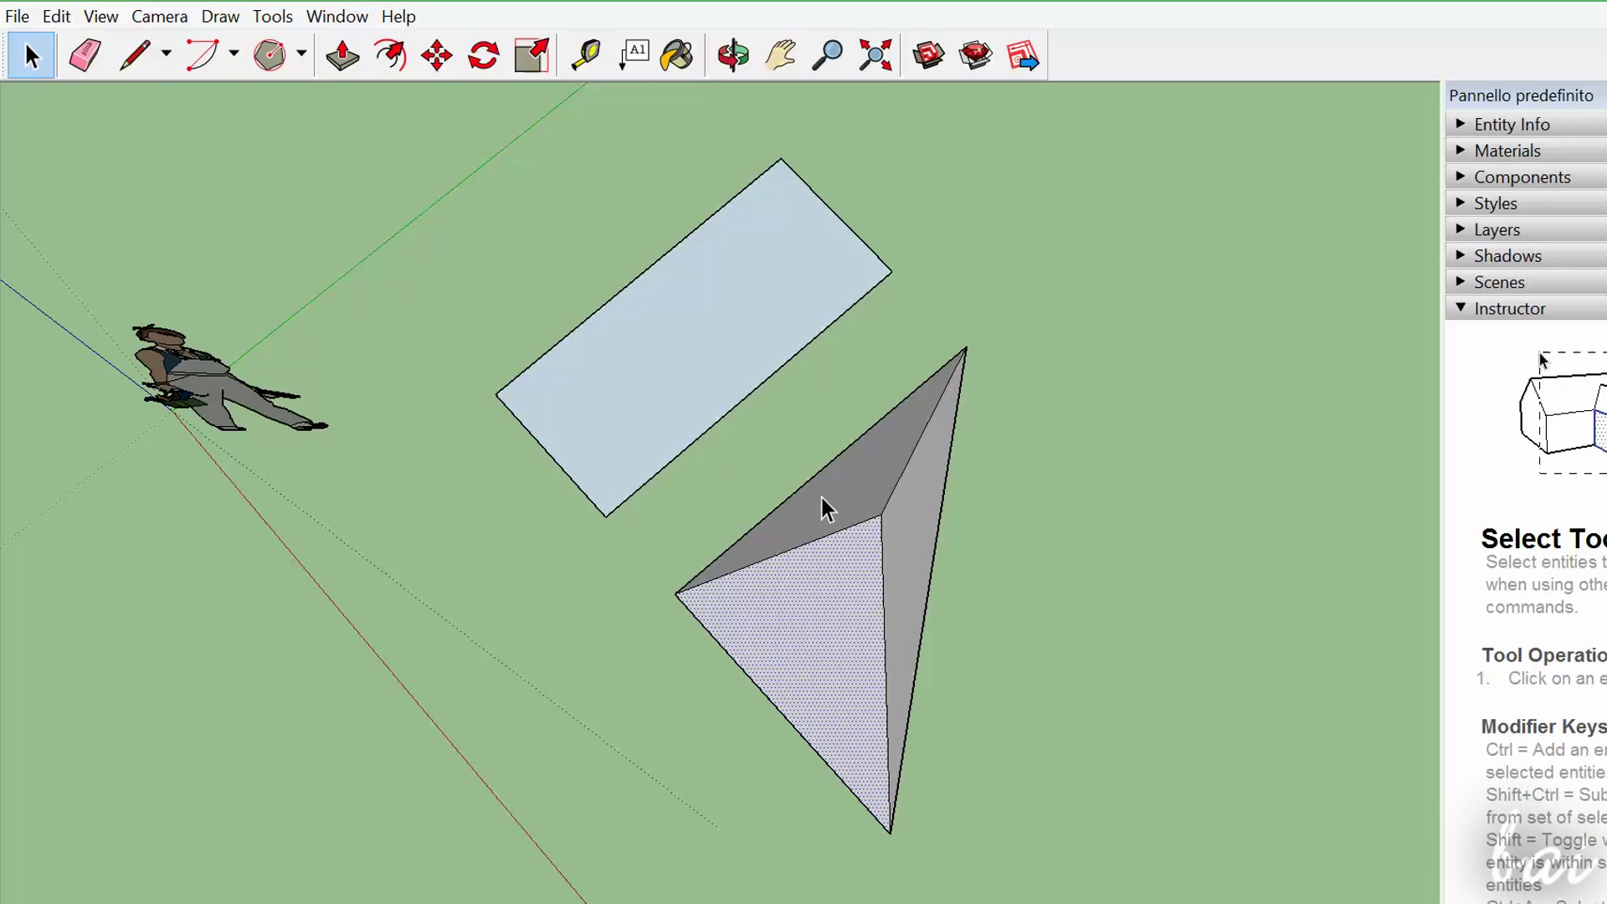
pyautogui.click(829, 506)
pyautogui.click(921, 553)
pyautogui.click(823, 631)
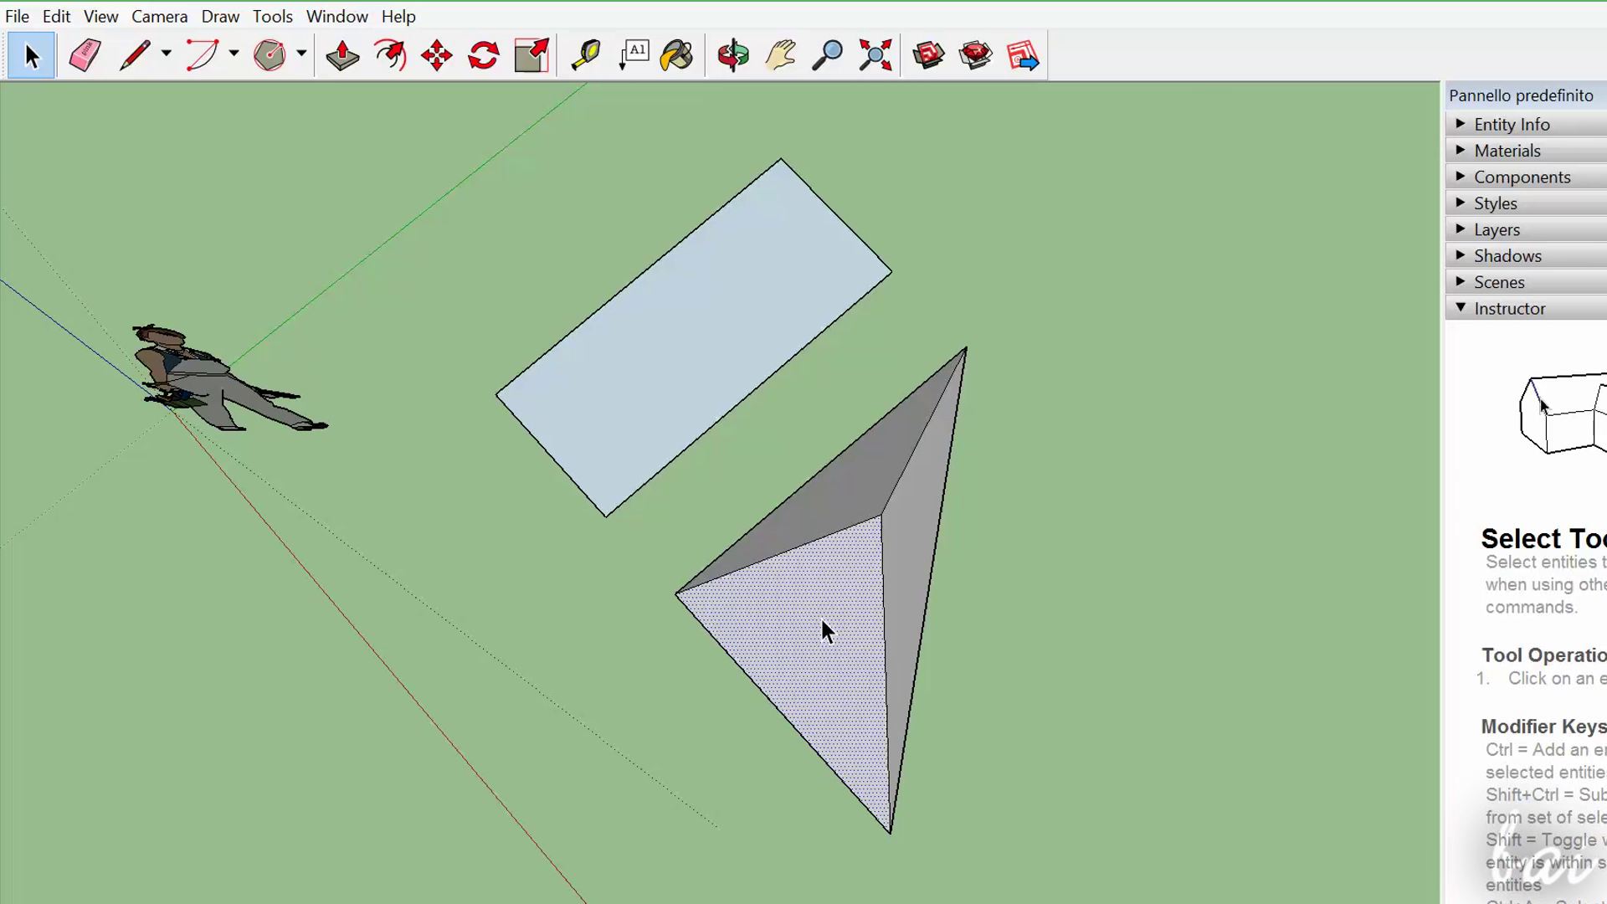
pyautogui.click(1021, 487)
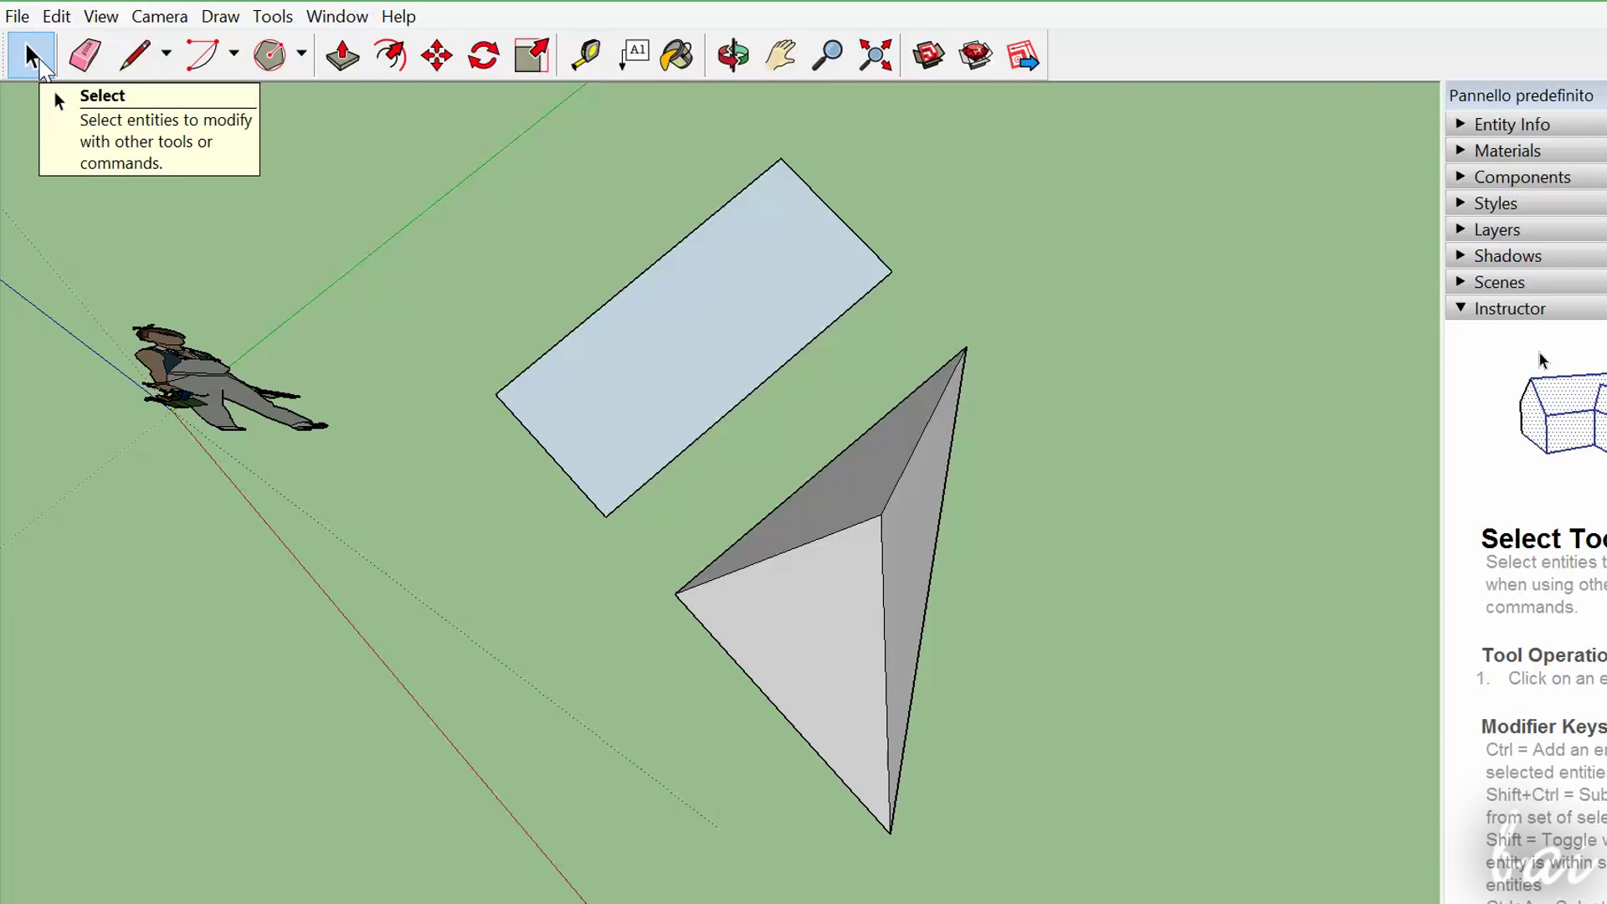
# Window-select the entire pyramid and make it a single group
pyautogui.moveTo(1126, 313); pyautogui.dragTo(921, 670)
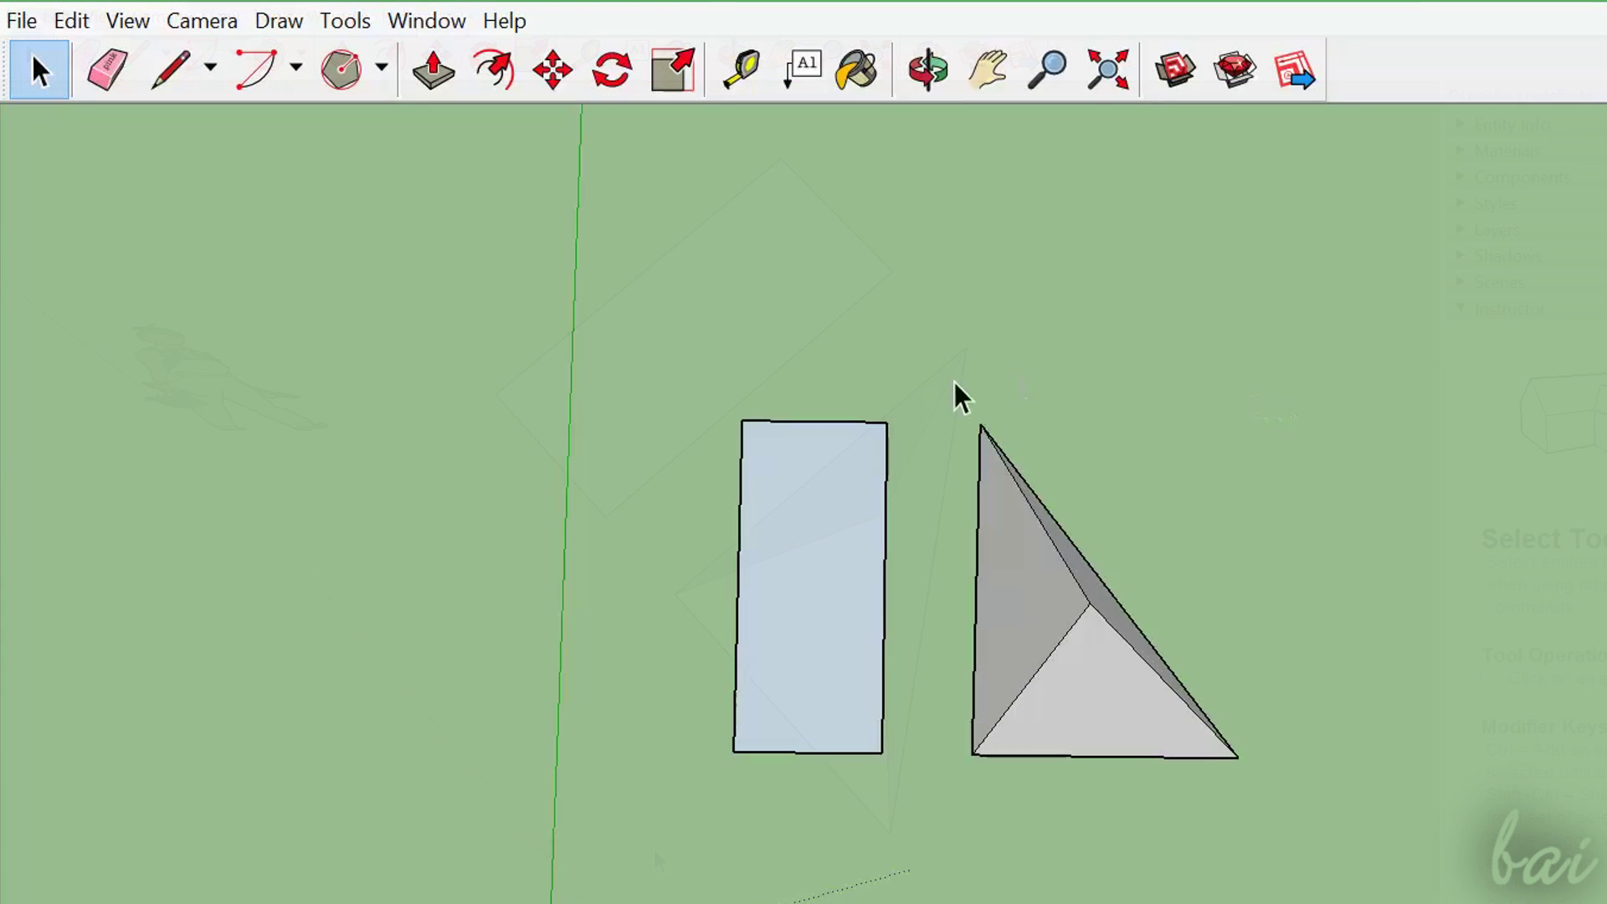
pyautogui.moveTo(923, 355); pyautogui.dragTo(1289, 824)
pyautogui.scroll(3, 1038, 628)
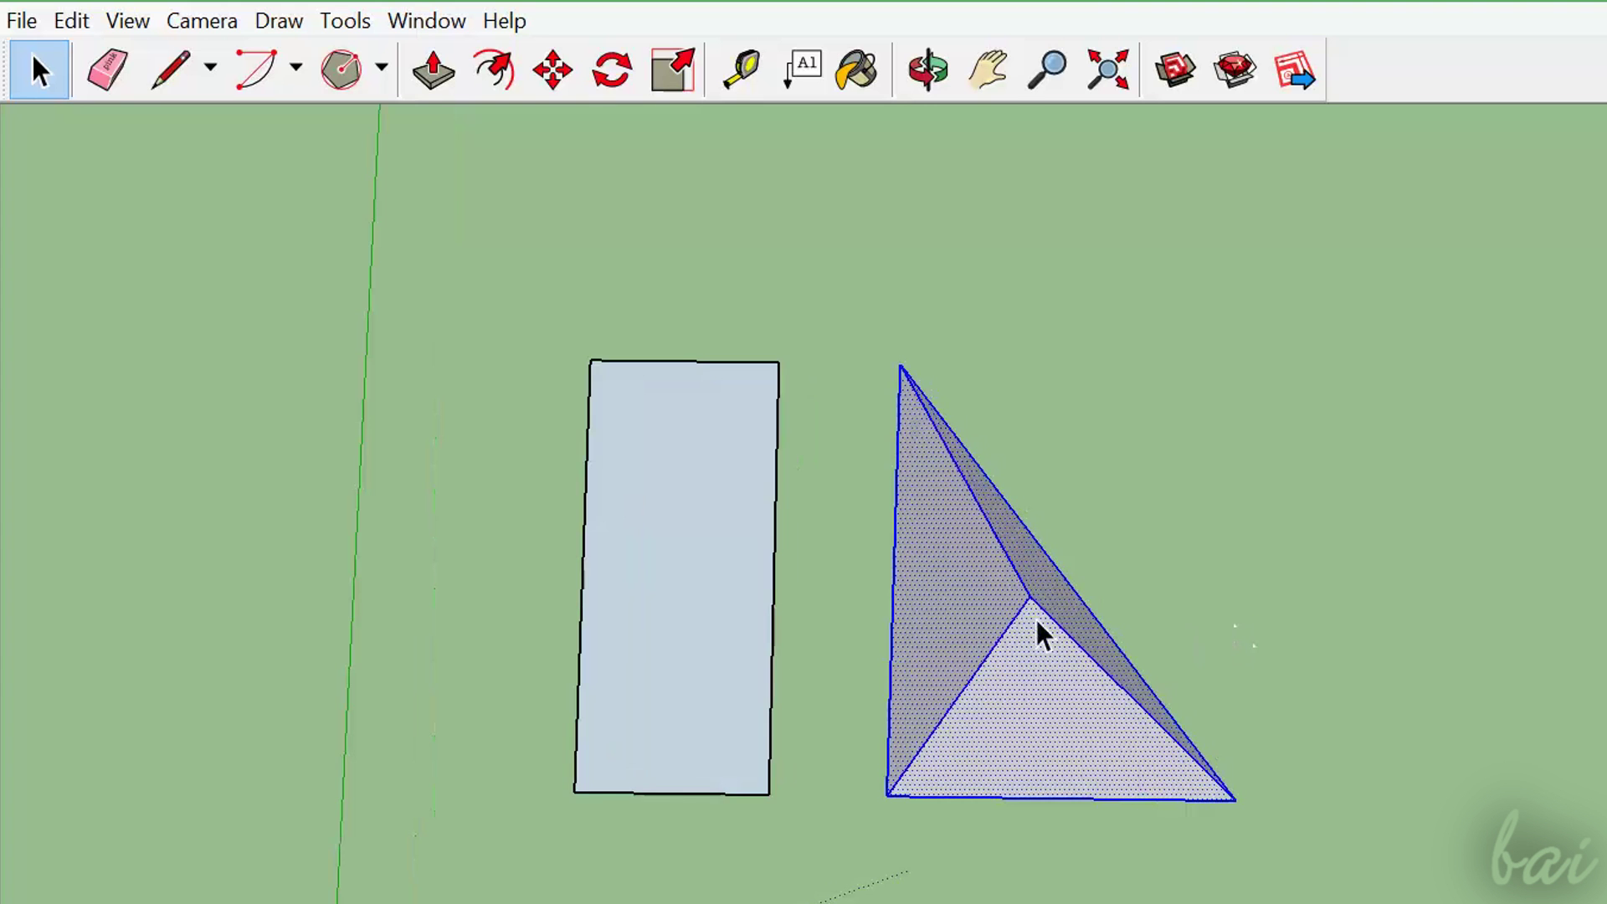
pyautogui.scroll(-1, 1108, 638)
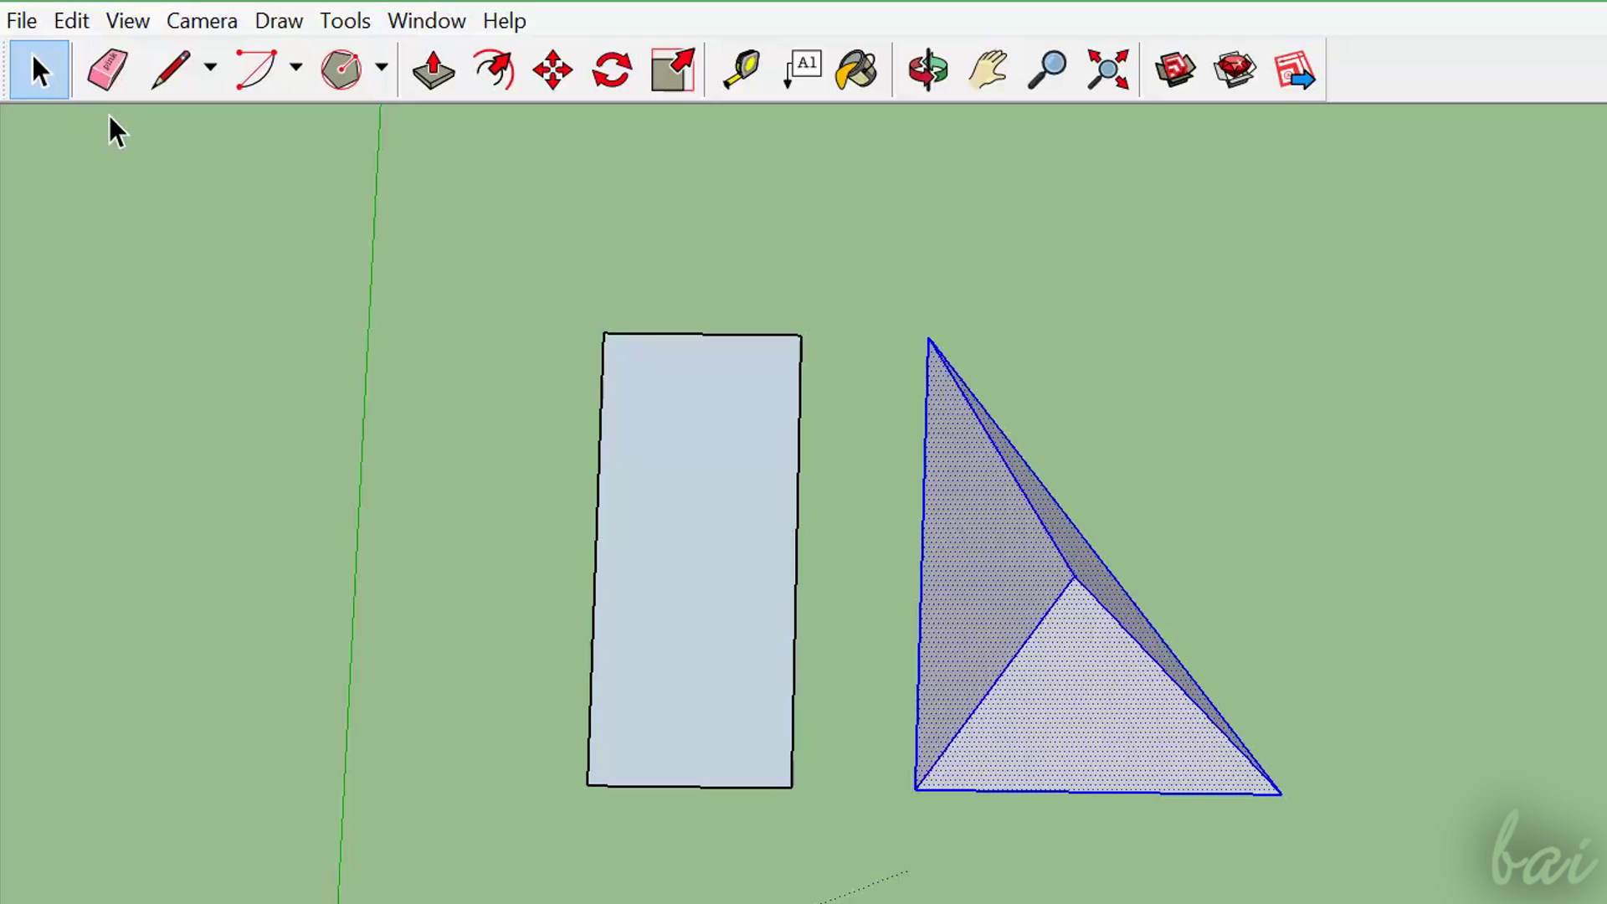
pyautogui.rightClick(967, 587)
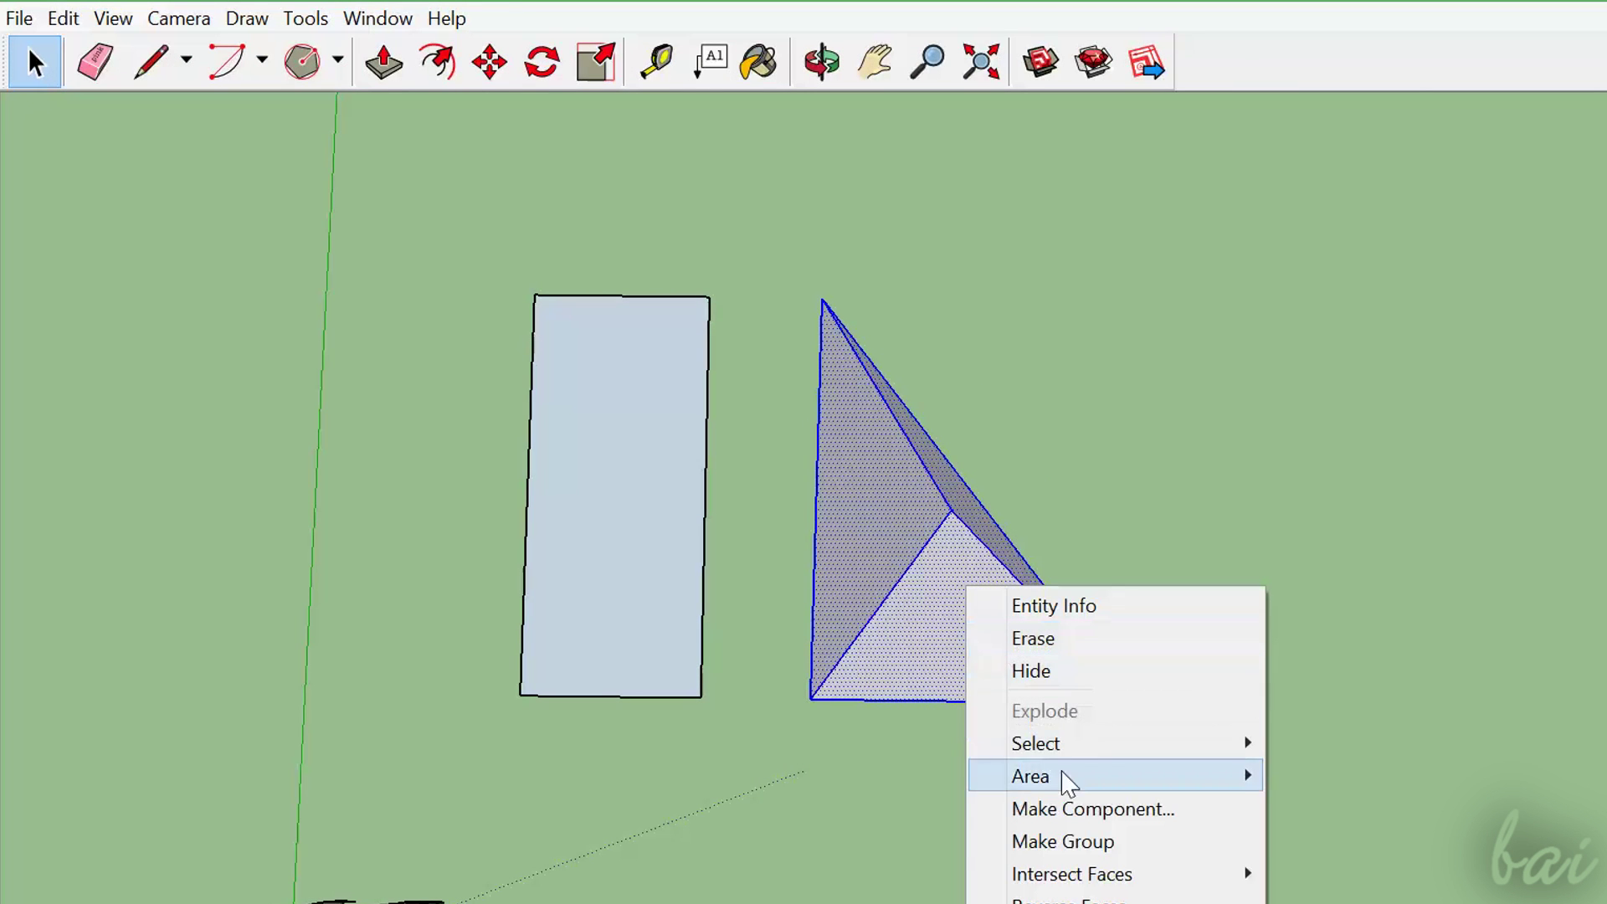
pyautogui.click(1086, 852)
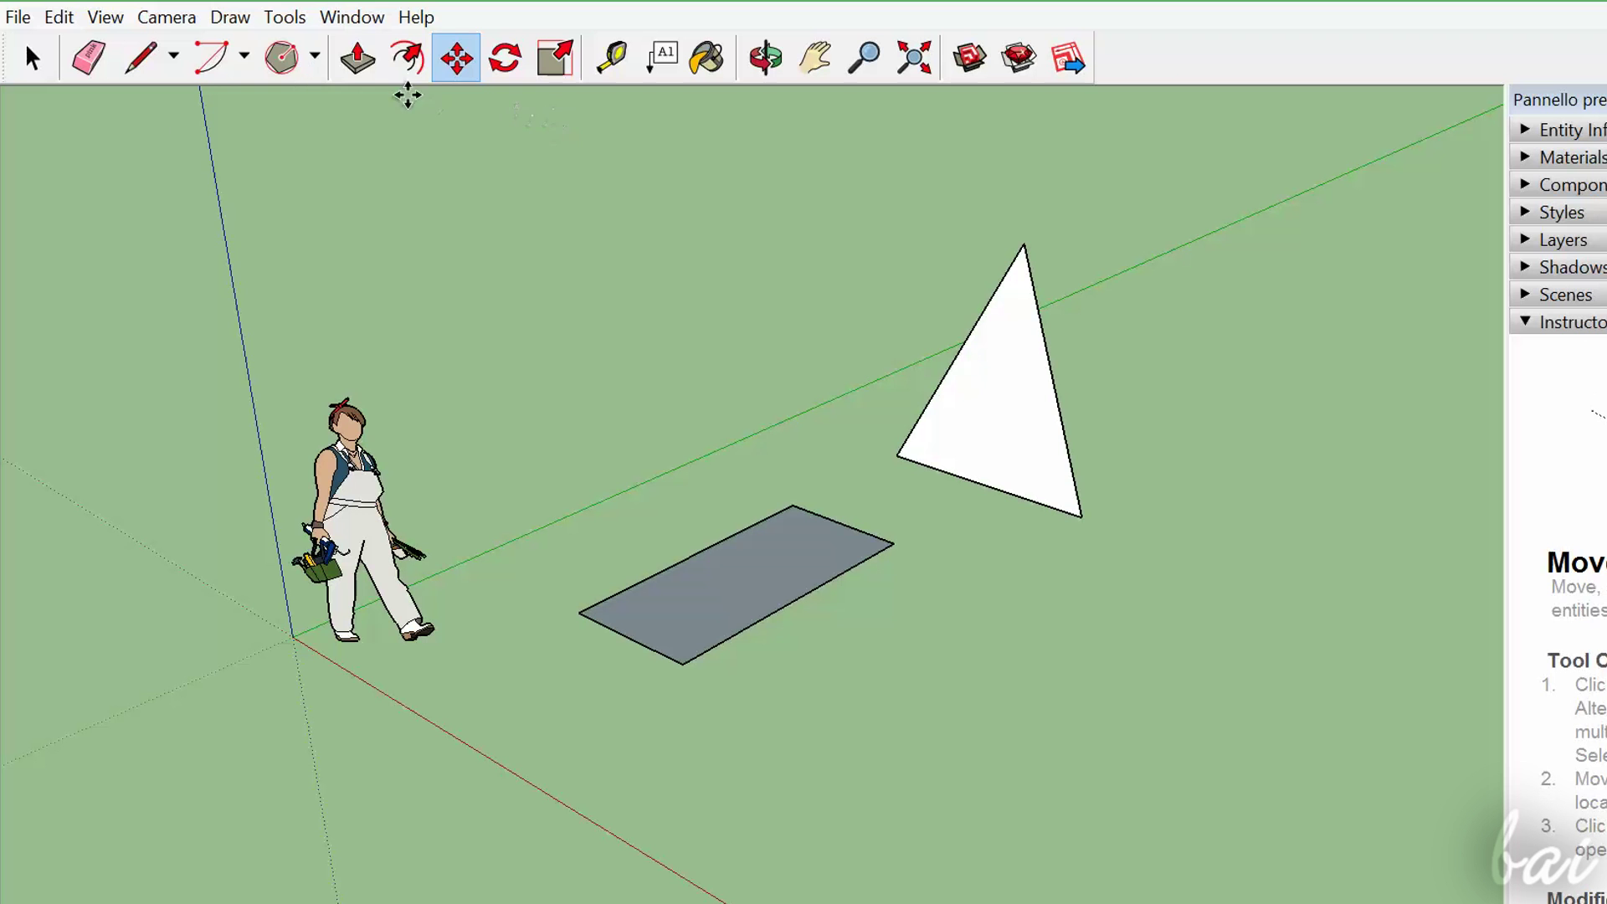
# Push/Pull the flat rectangle upward into a tall solid box beside the triangle
pyautogui.click(359, 59)
pyautogui.scroll(2, 573, 498)
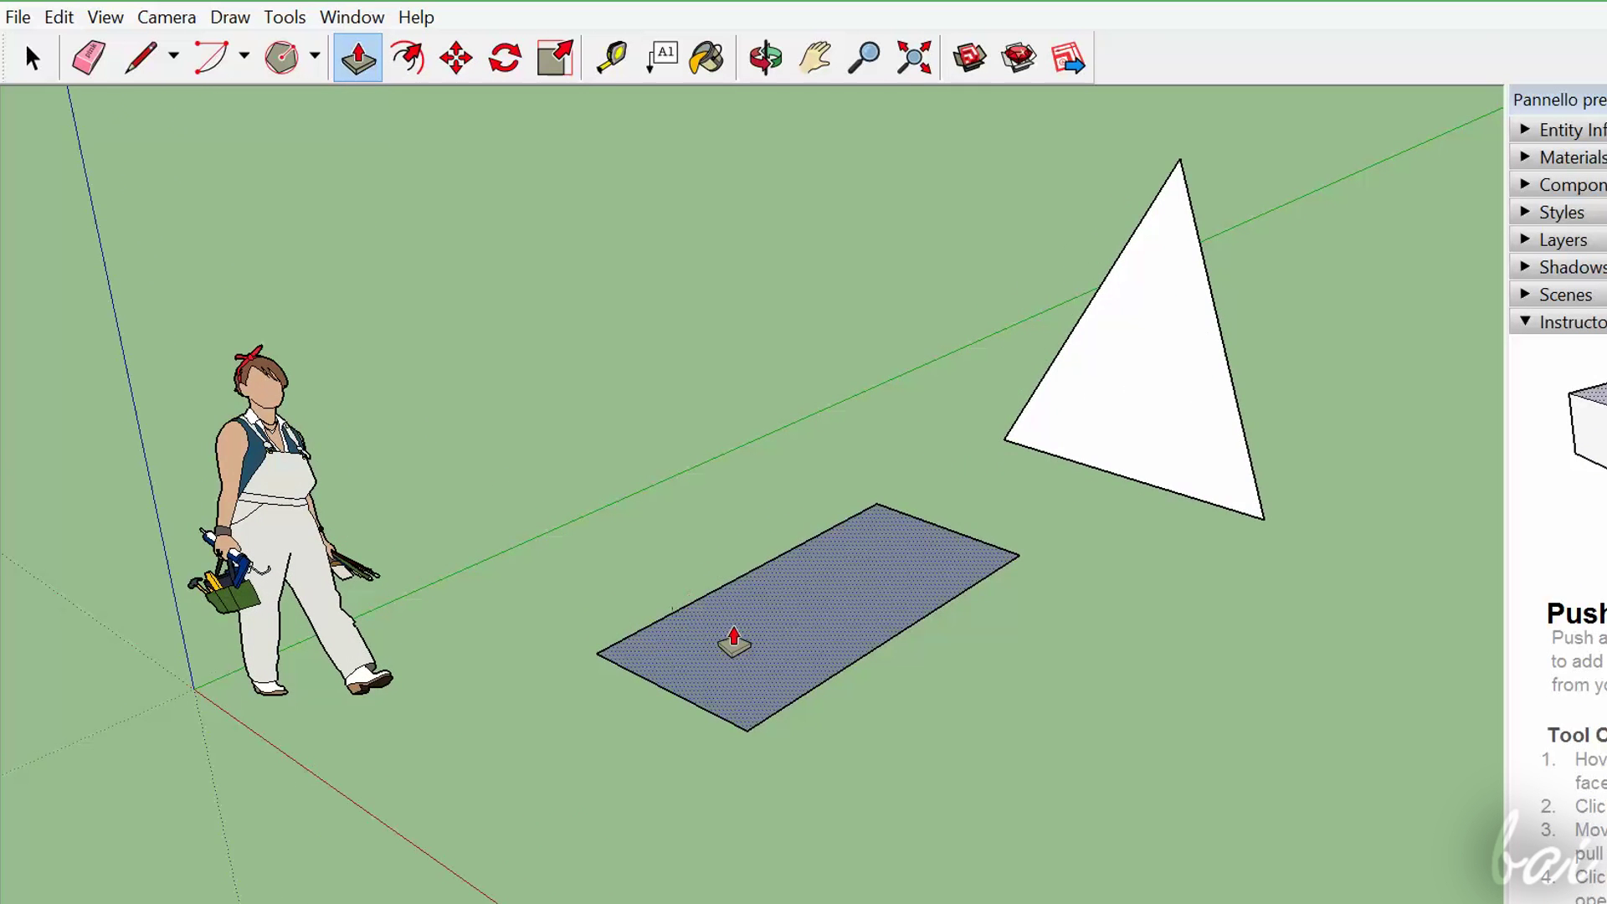
pyautogui.moveTo(776, 641)
pyautogui.mouseDown()
pyautogui.moveTo(821, 381)
pyautogui.moveTo(793, 556)
pyautogui.moveTo(832, 782)
pyautogui.moveTo(821, 318)
pyautogui.moveTo(827, 410)
pyautogui.mouseUp()
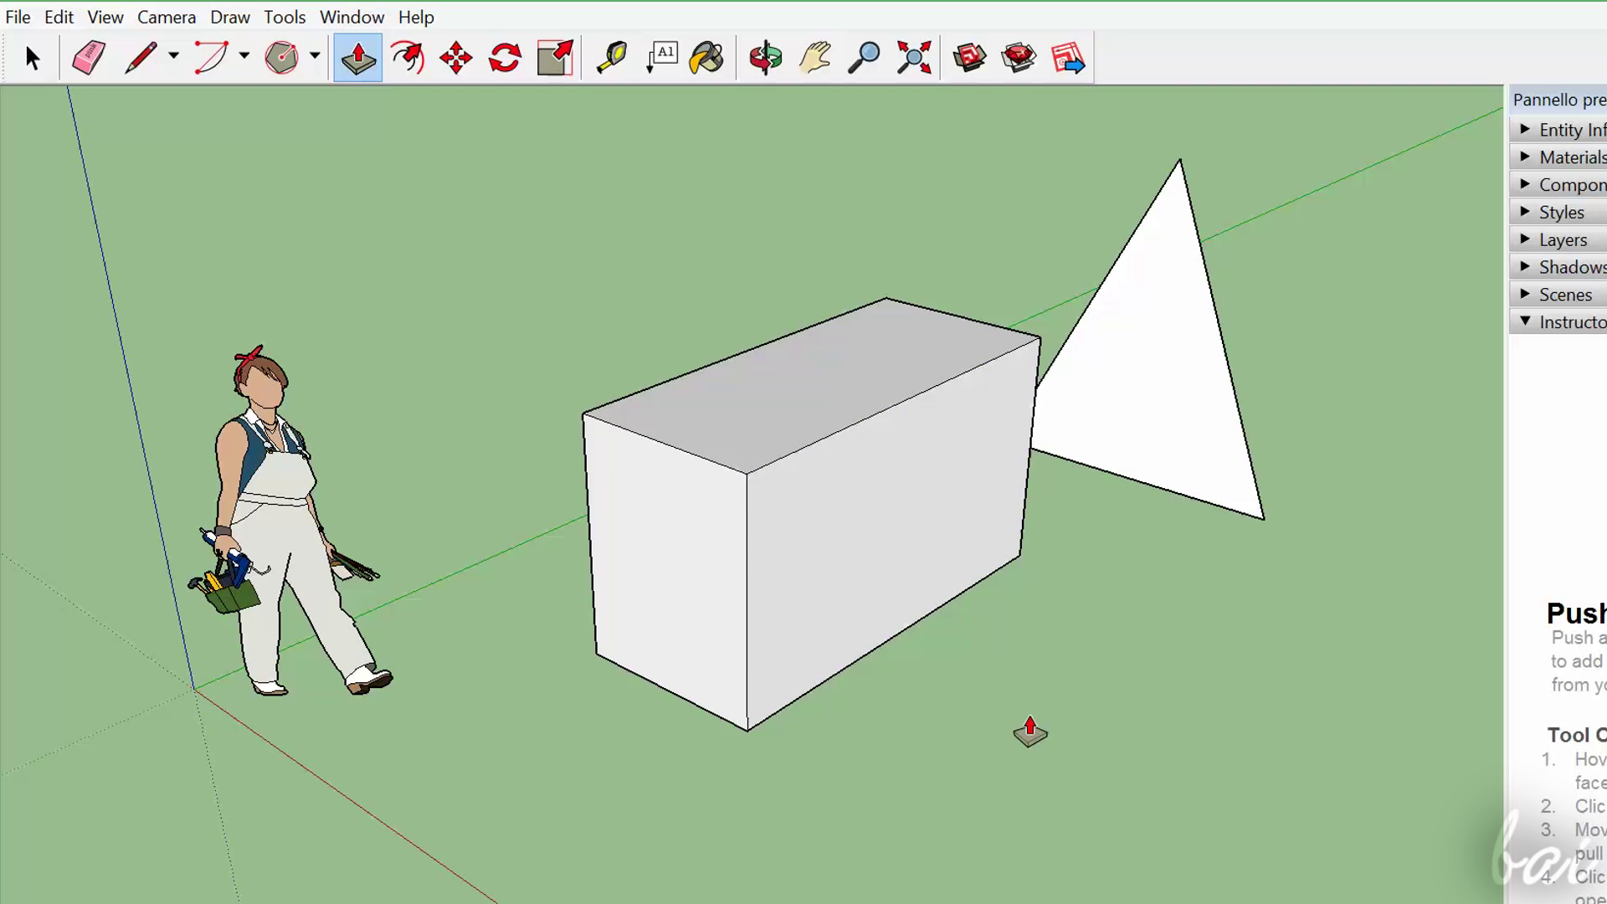
pyautogui.click(859, 518)
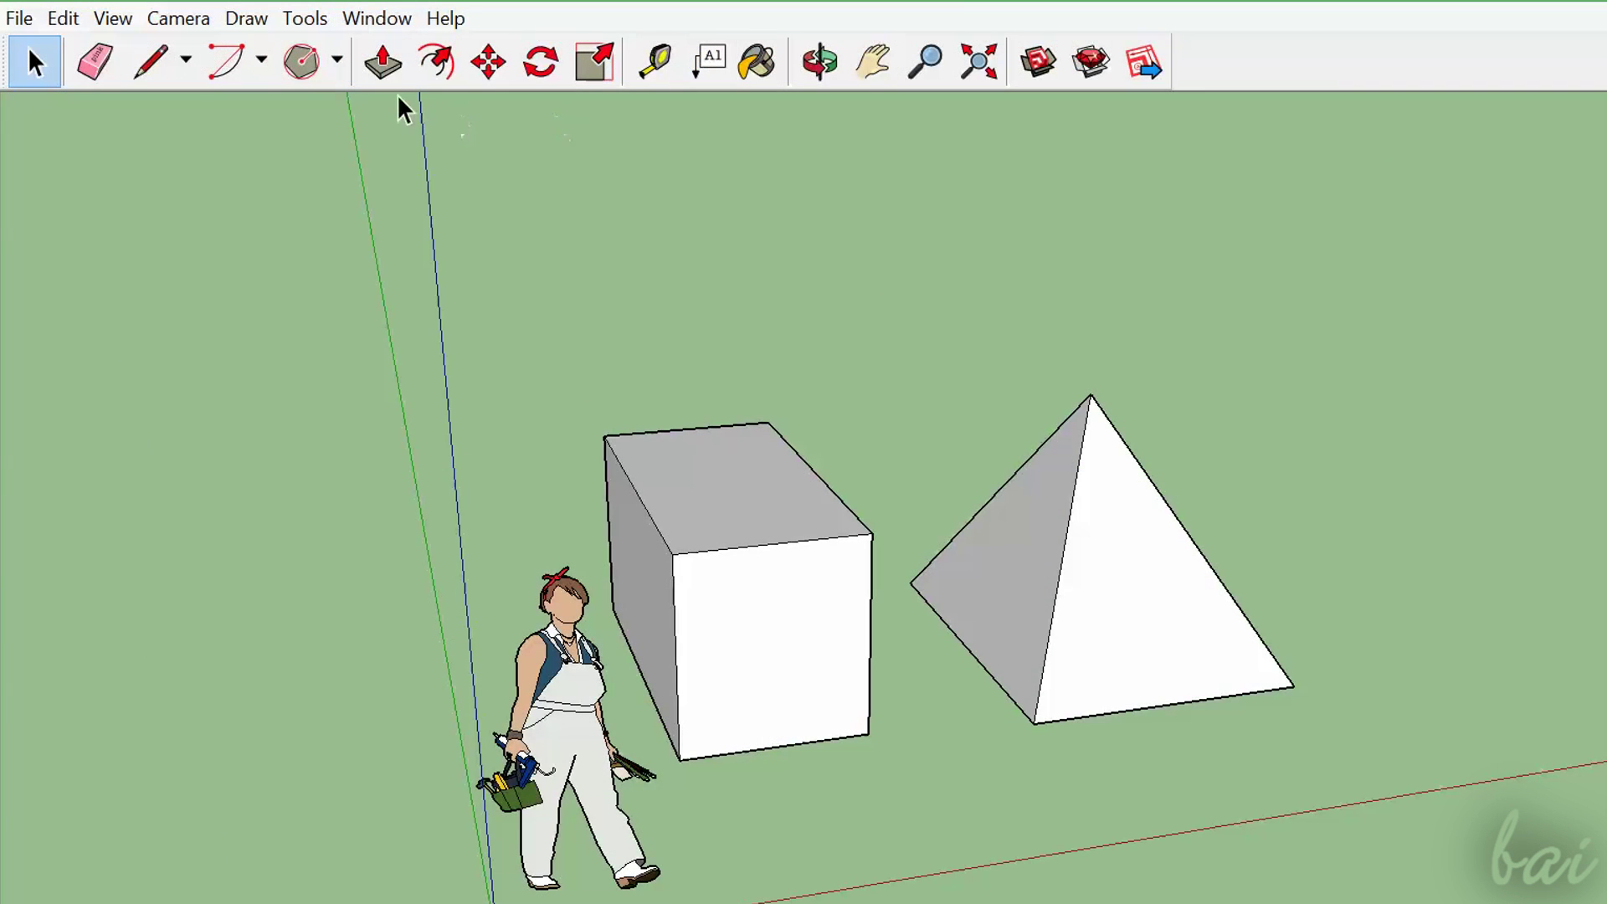
# Explode the pyramid group into loose faces
pyautogui.click(385, 62)
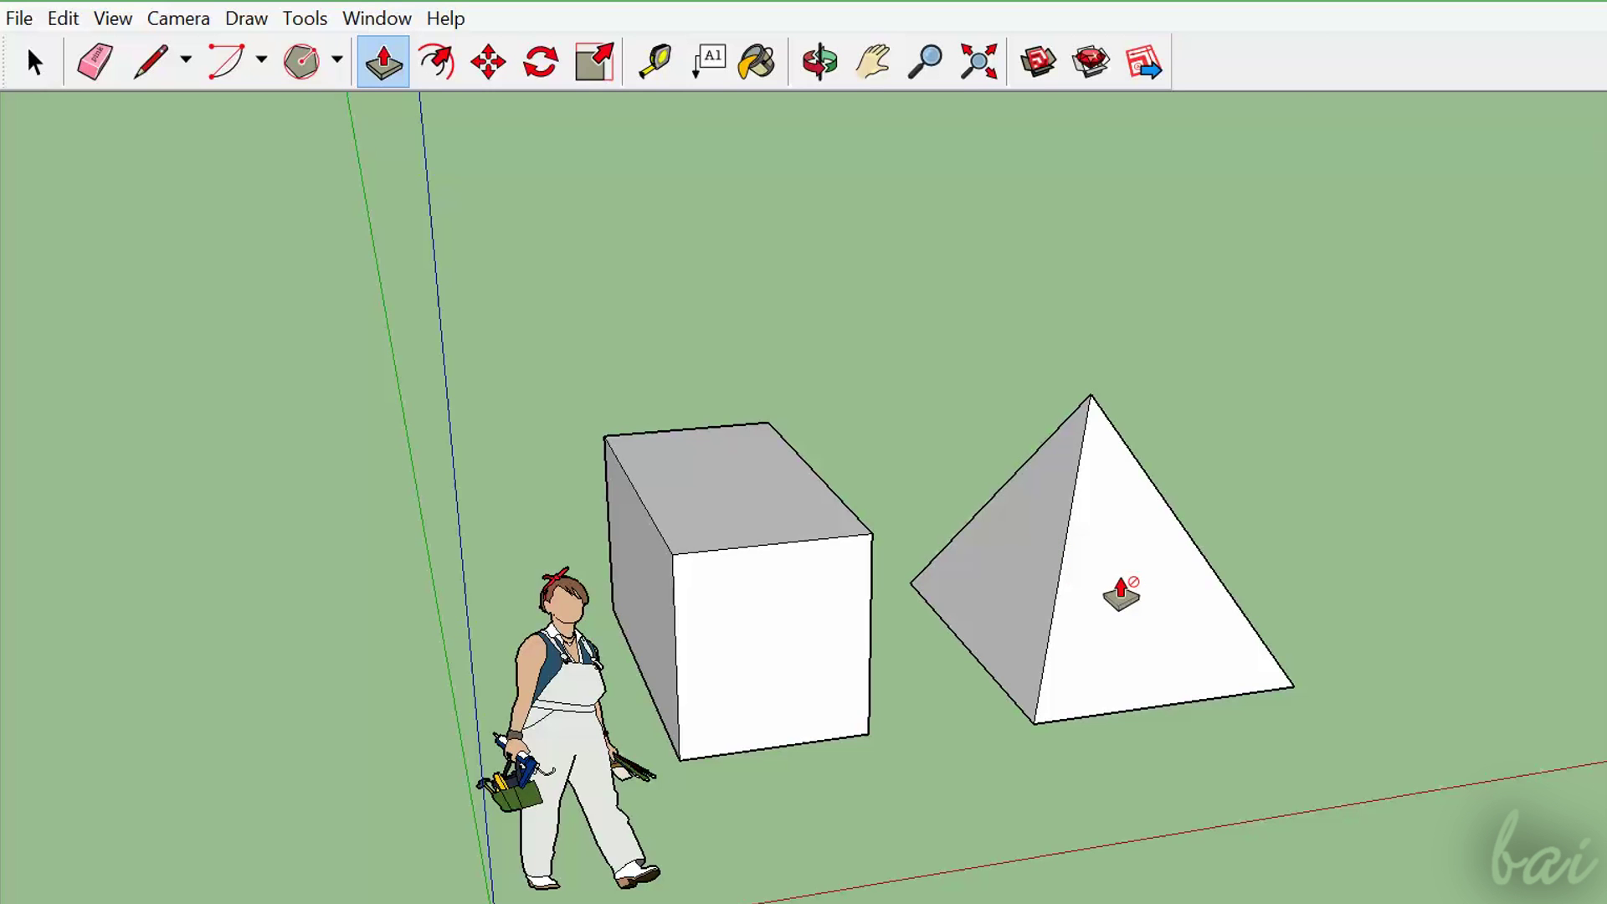
pyautogui.click(34, 63)
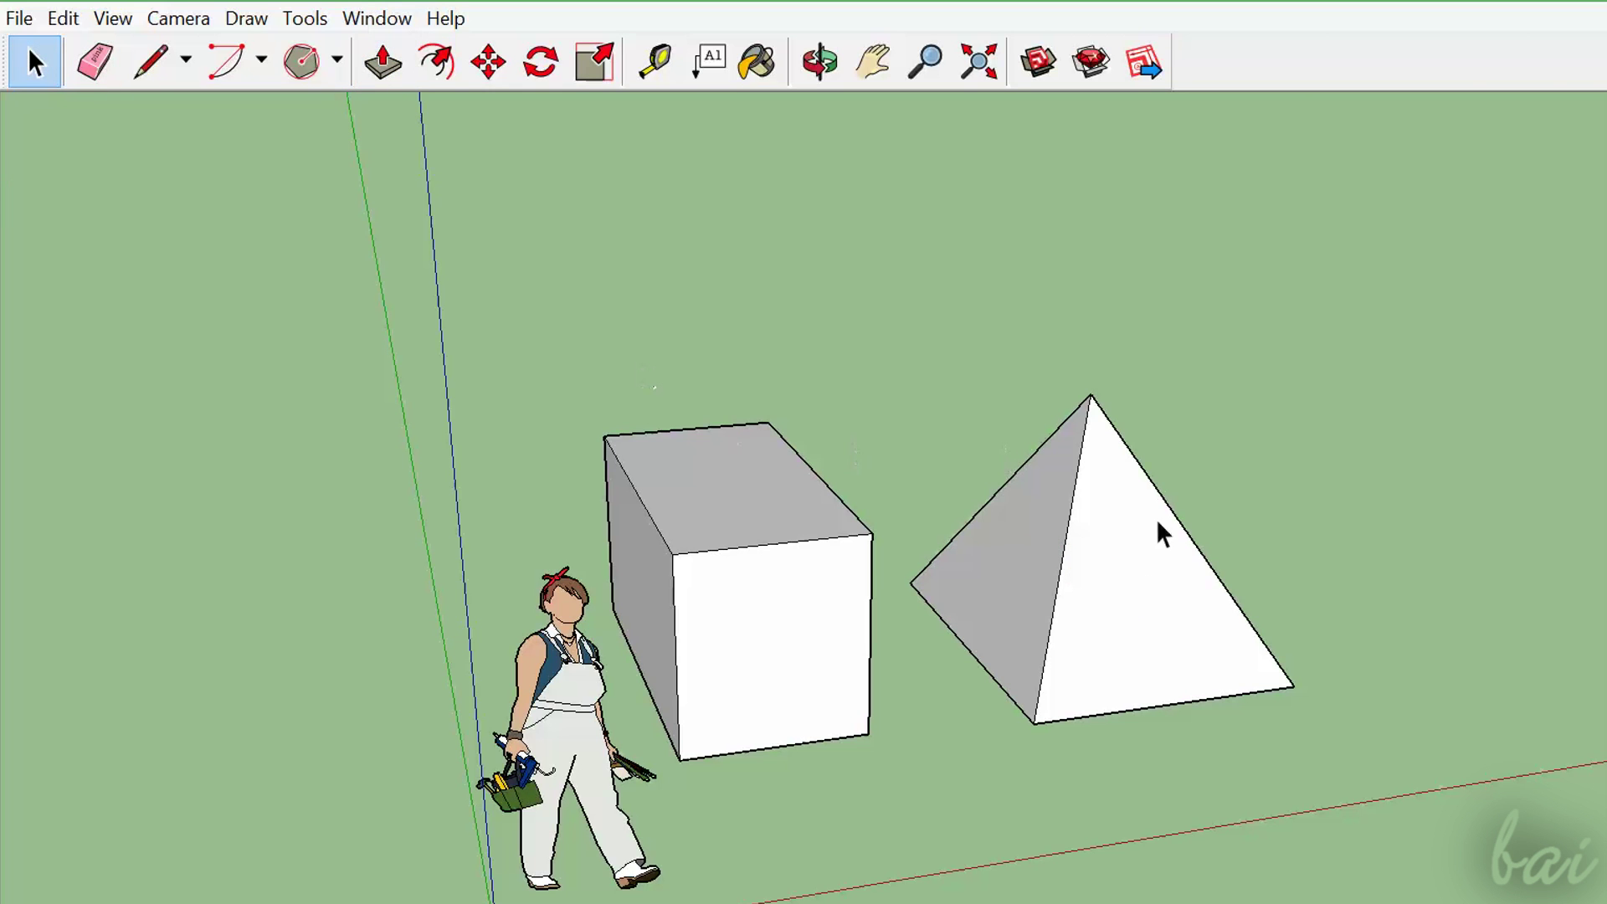
pyautogui.rightClick(1131, 548)
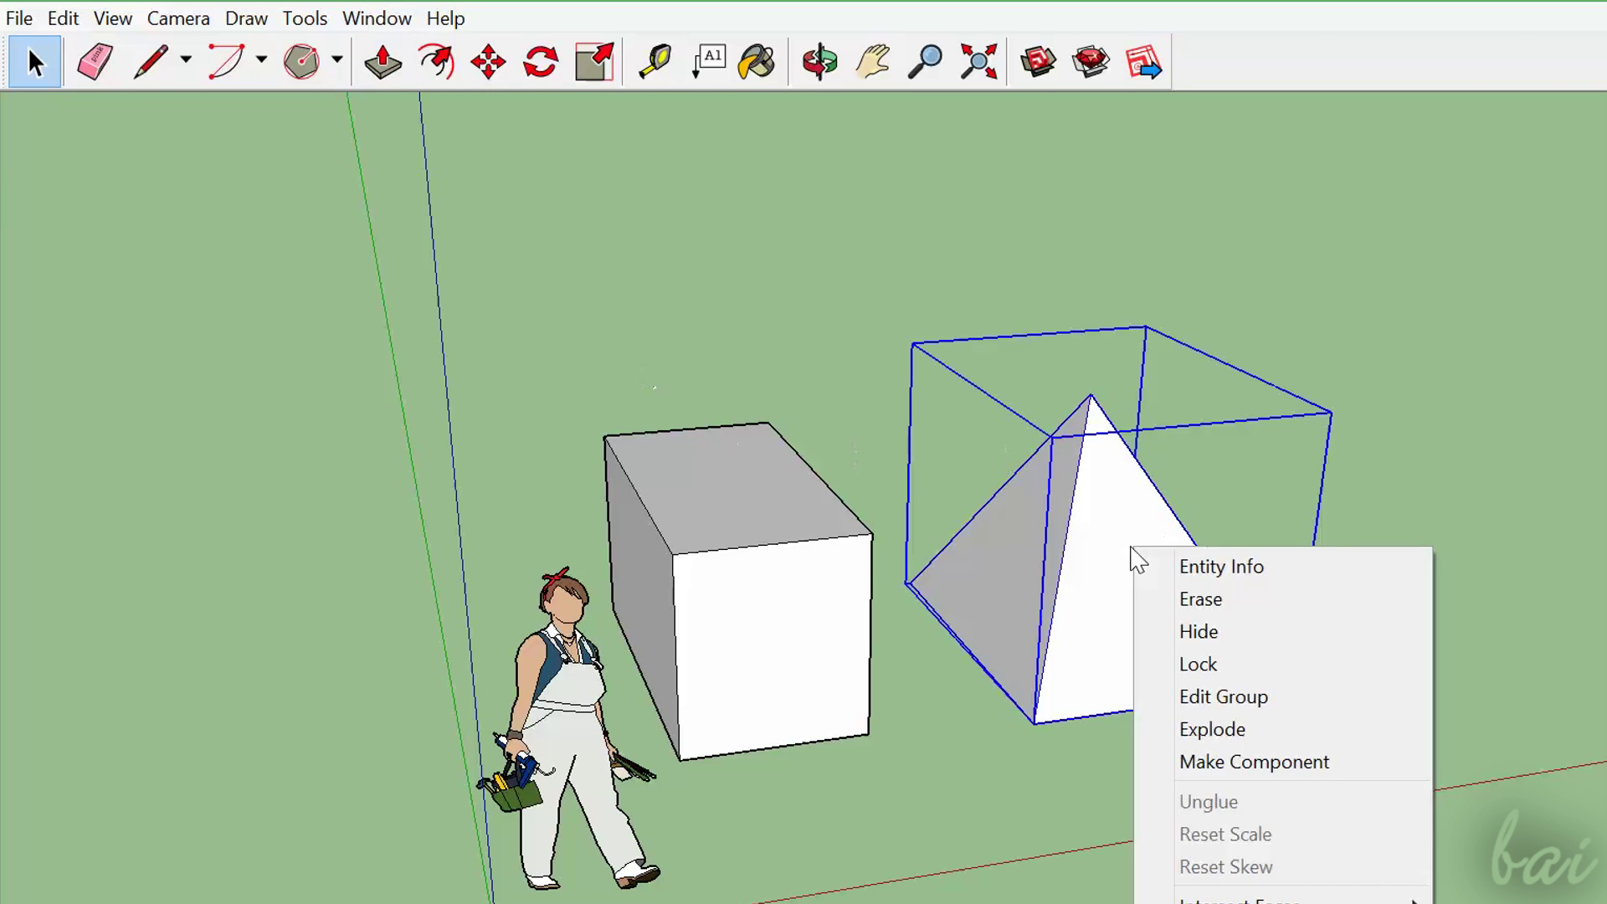
pyautogui.click(1249, 730)
# Push/Pull the pyramid's left face out, then pull it back to its original position
pyautogui.click(383, 62)
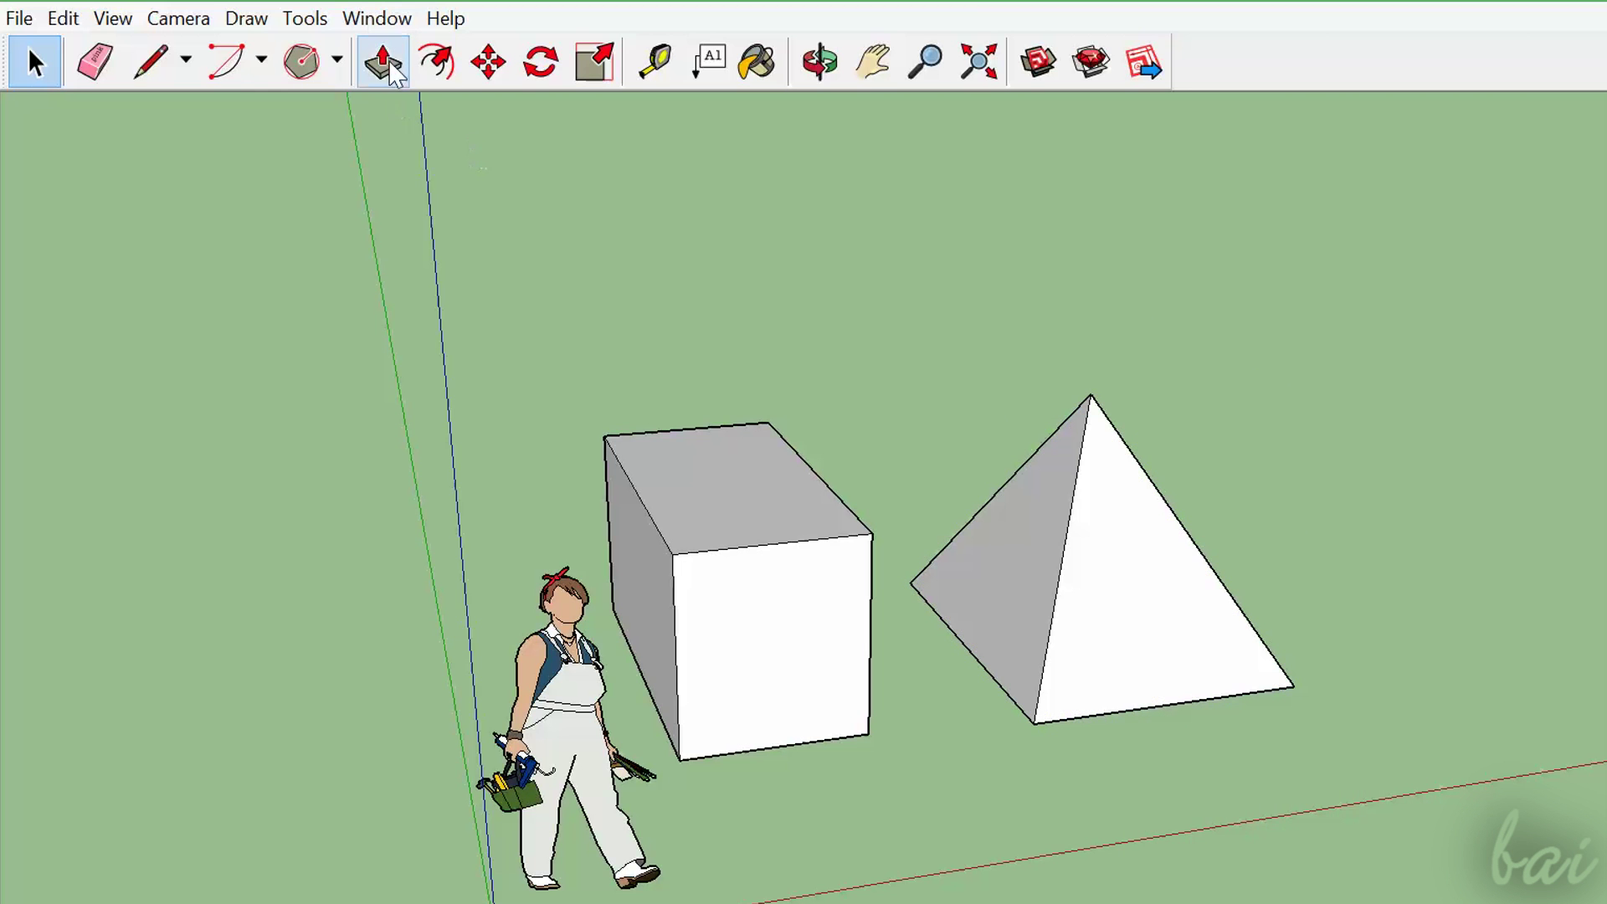
pyautogui.click(1008, 539)
pyautogui.moveTo(927, 530); pyautogui.dragTo(989, 578)
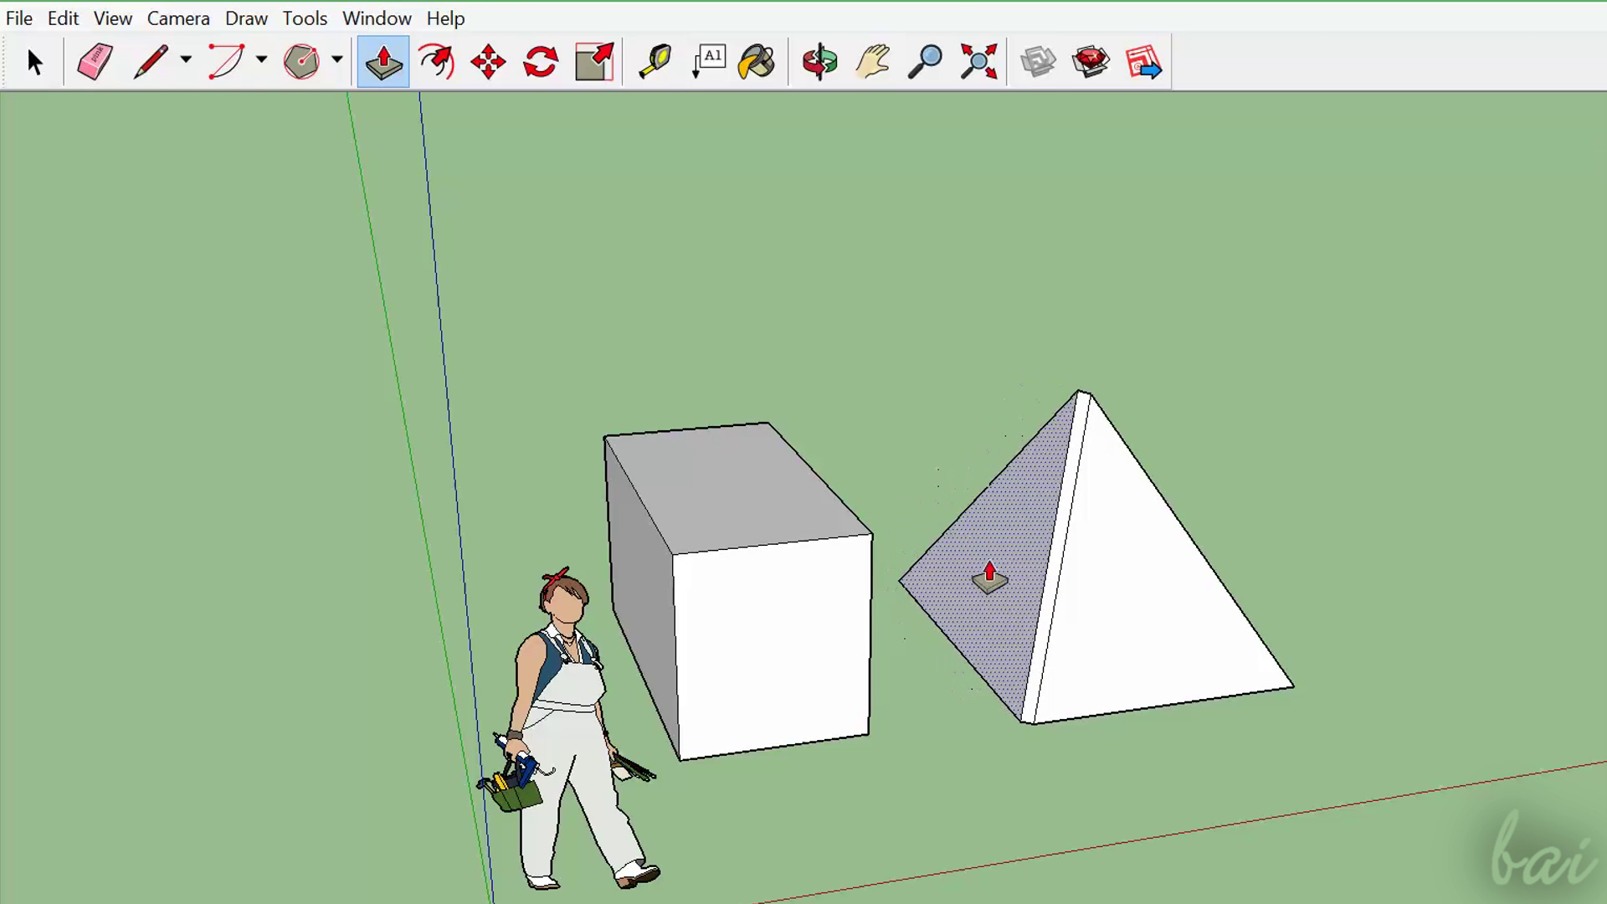
pyautogui.click(989, 577)
# Zoom out and back in to look over the box and pyramid
pyautogui.click(33, 61)
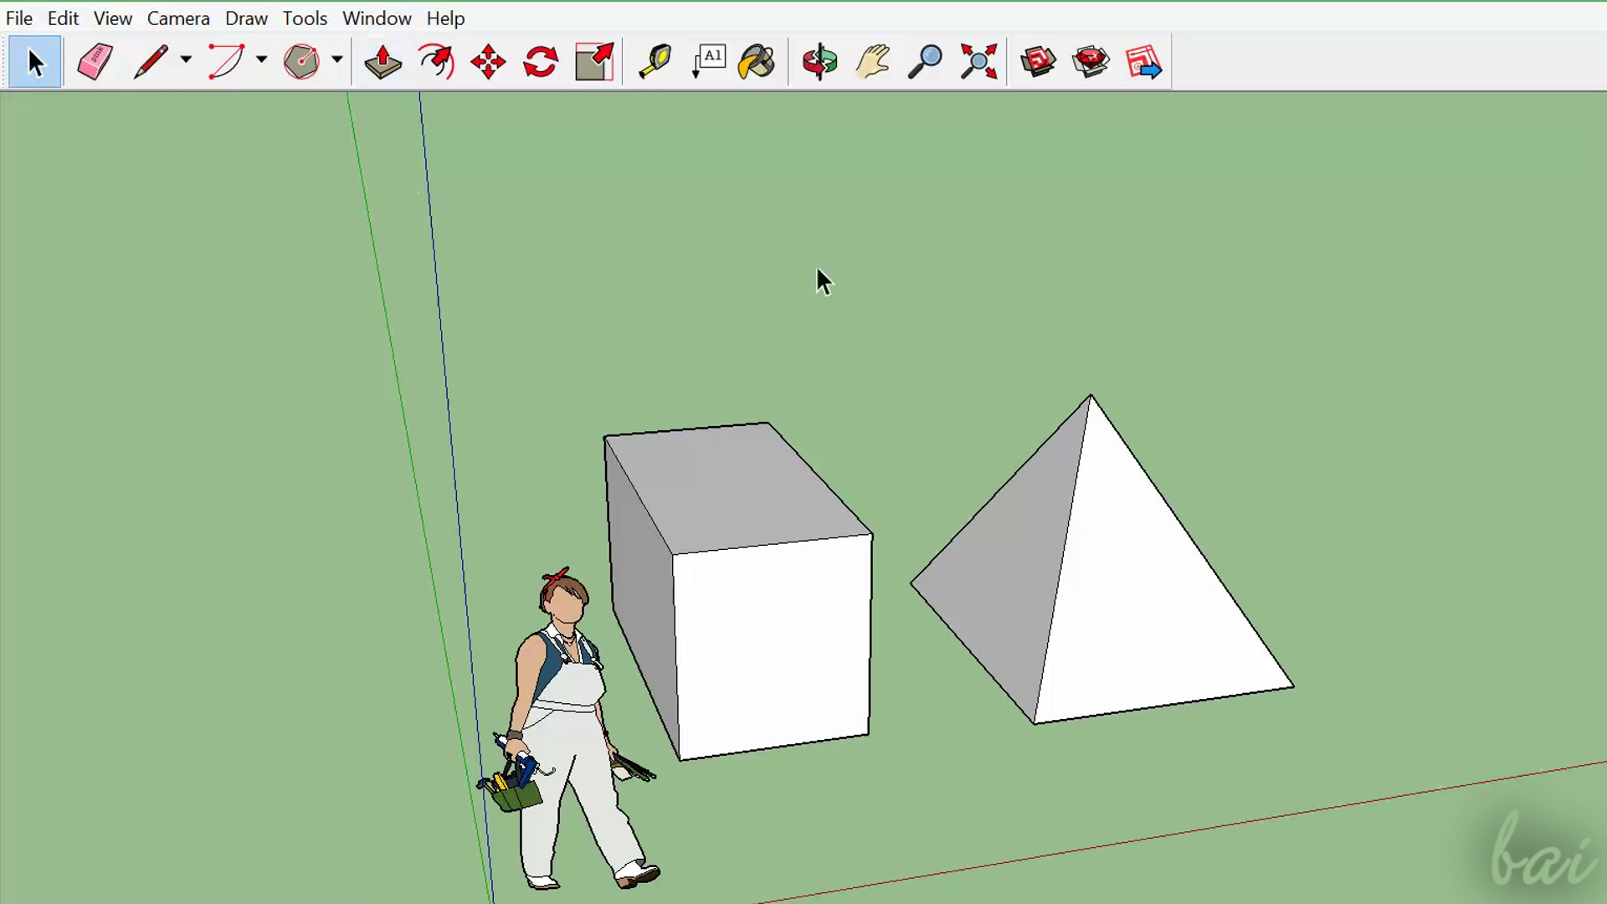
pyautogui.scroll(-1, 878, 556)
pyautogui.scroll(-3, 877, 557)
pyautogui.scroll(-2, 875, 551)
pyautogui.scroll(-1, 872, 545)
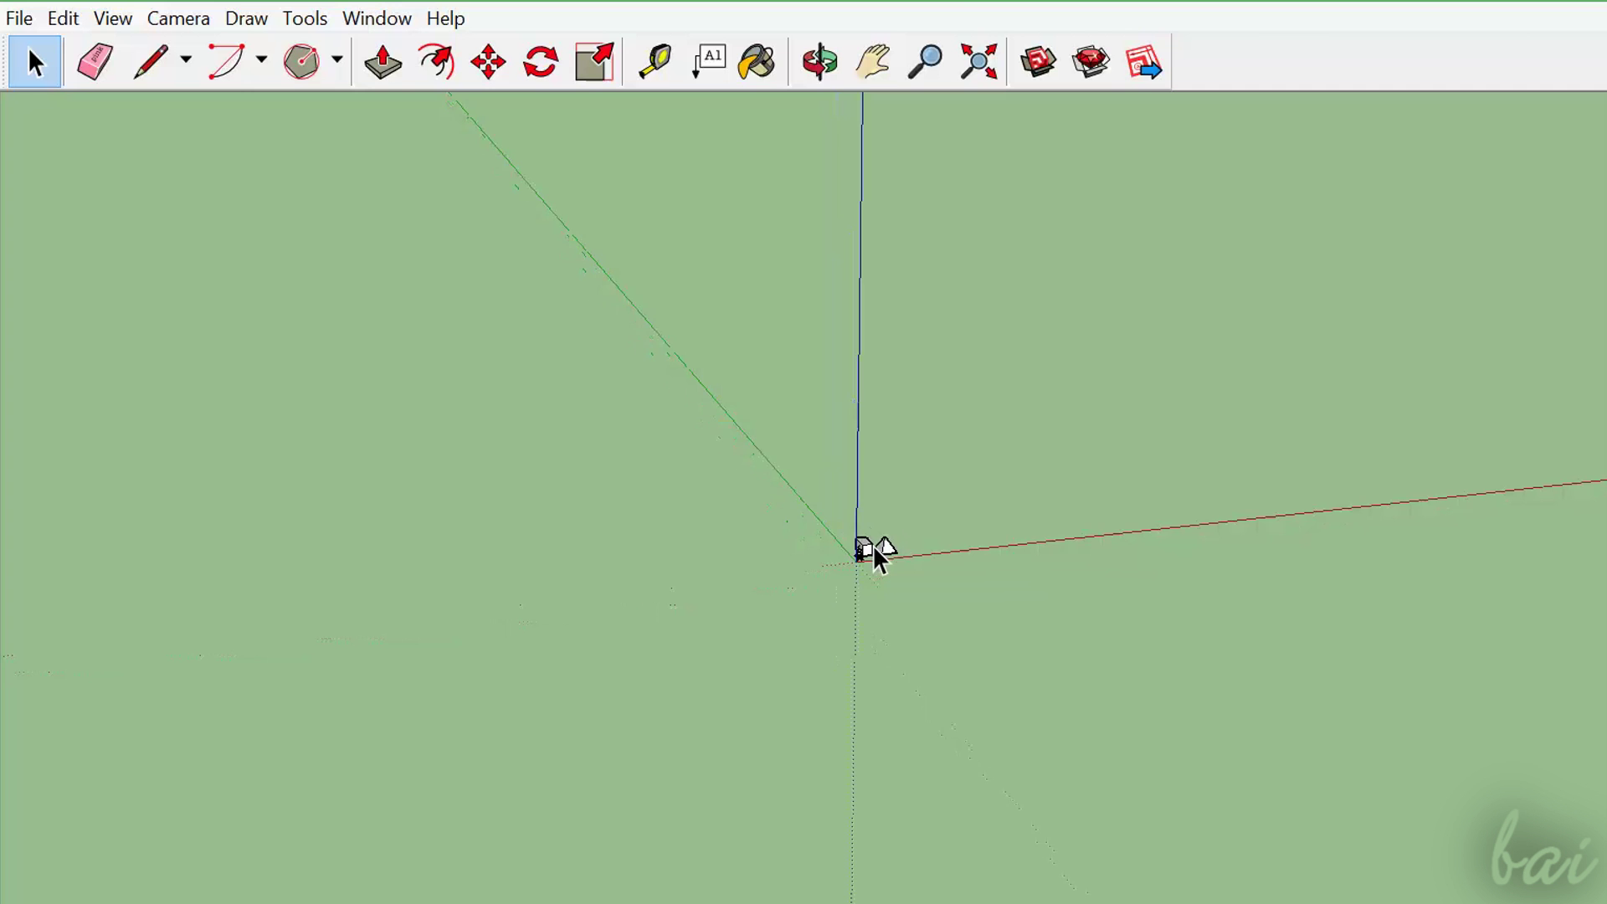
pyautogui.scroll(2, 870, 557)
pyautogui.scroll(1, 888, 577)
pyautogui.scroll(2, 1046, 590)
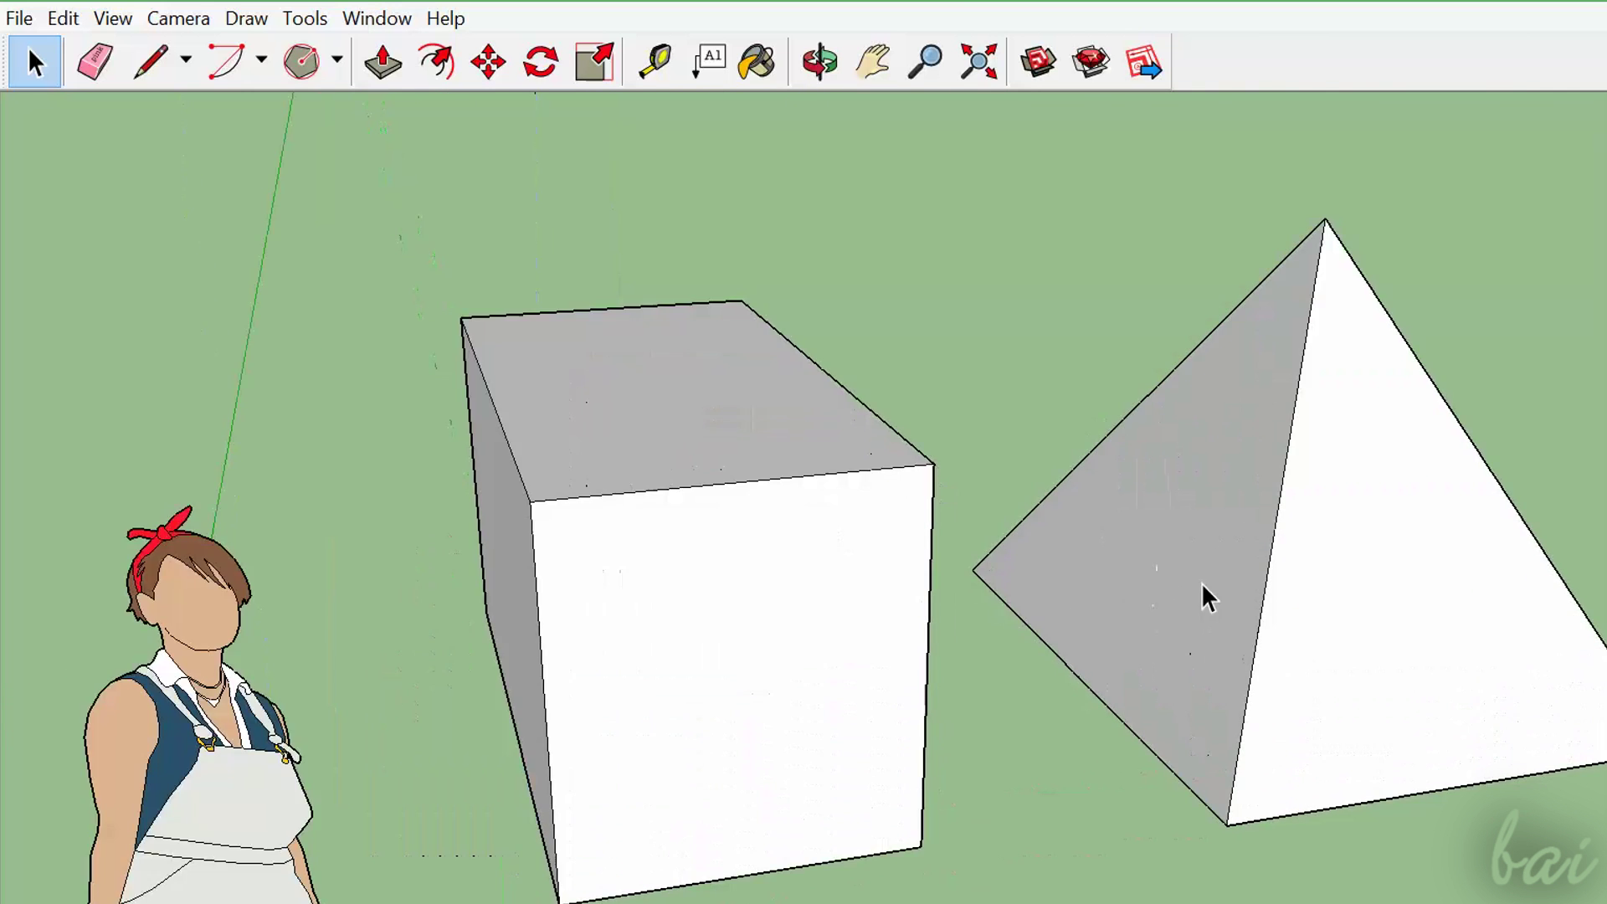
pyautogui.scroll(1, 921, 582)
pyautogui.scroll(-3, 1044, 584)
pyautogui.scroll(4, 1043, 581)
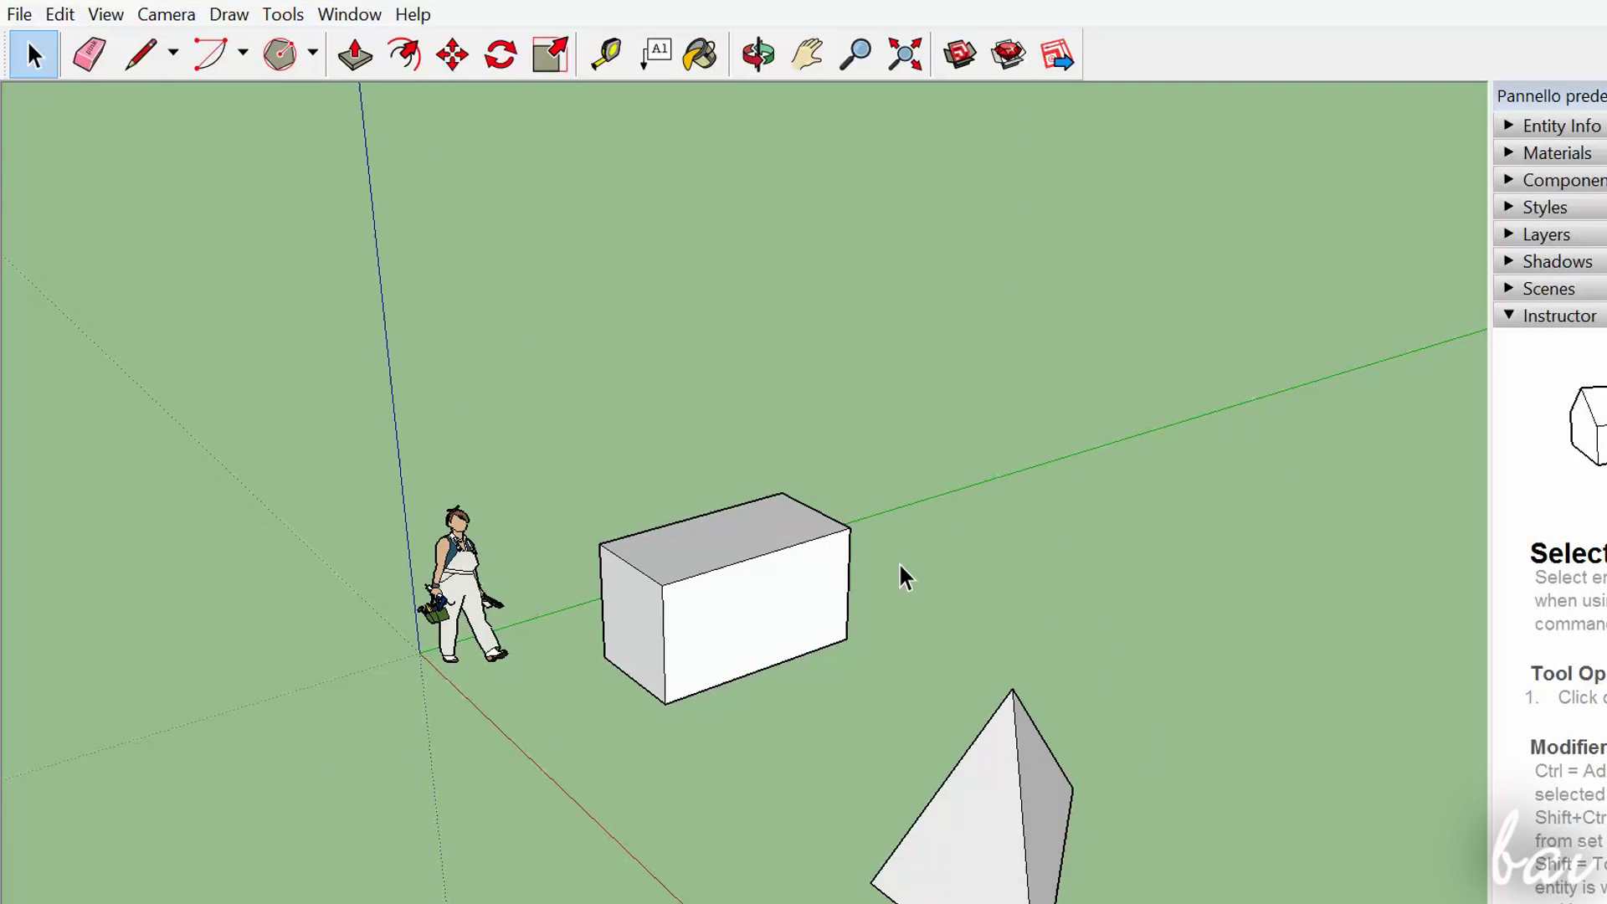
# Select the pyramid group and move it to sit just beside the box
pyautogui.scroll(-3, 921, 727)
pyautogui.scroll(2, 896, 825)
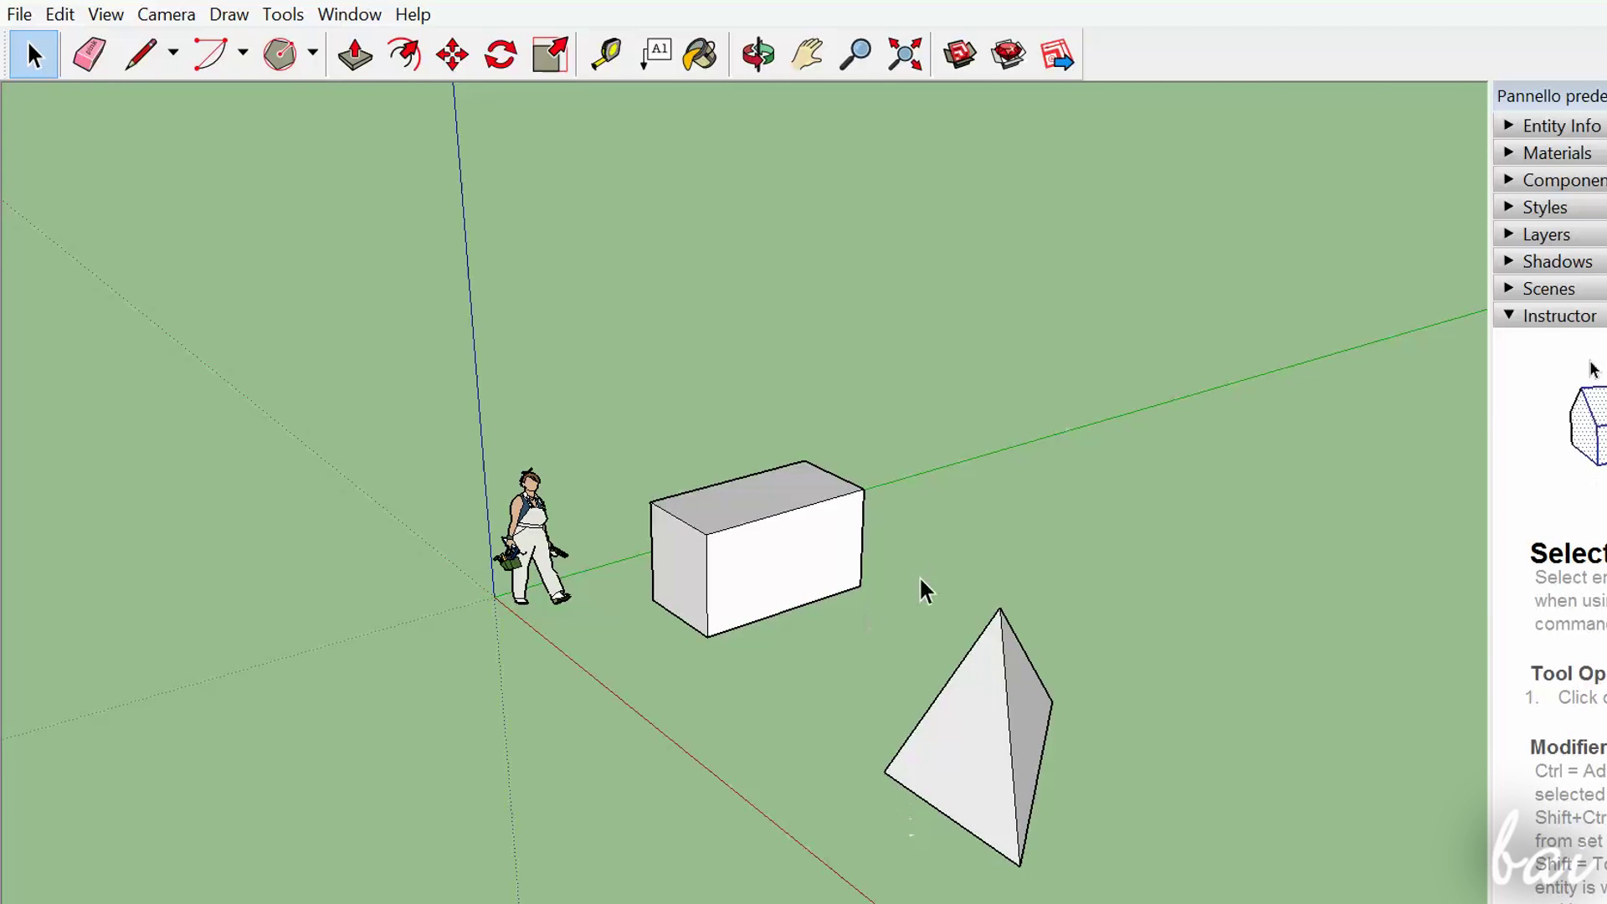
pyautogui.click(979, 726)
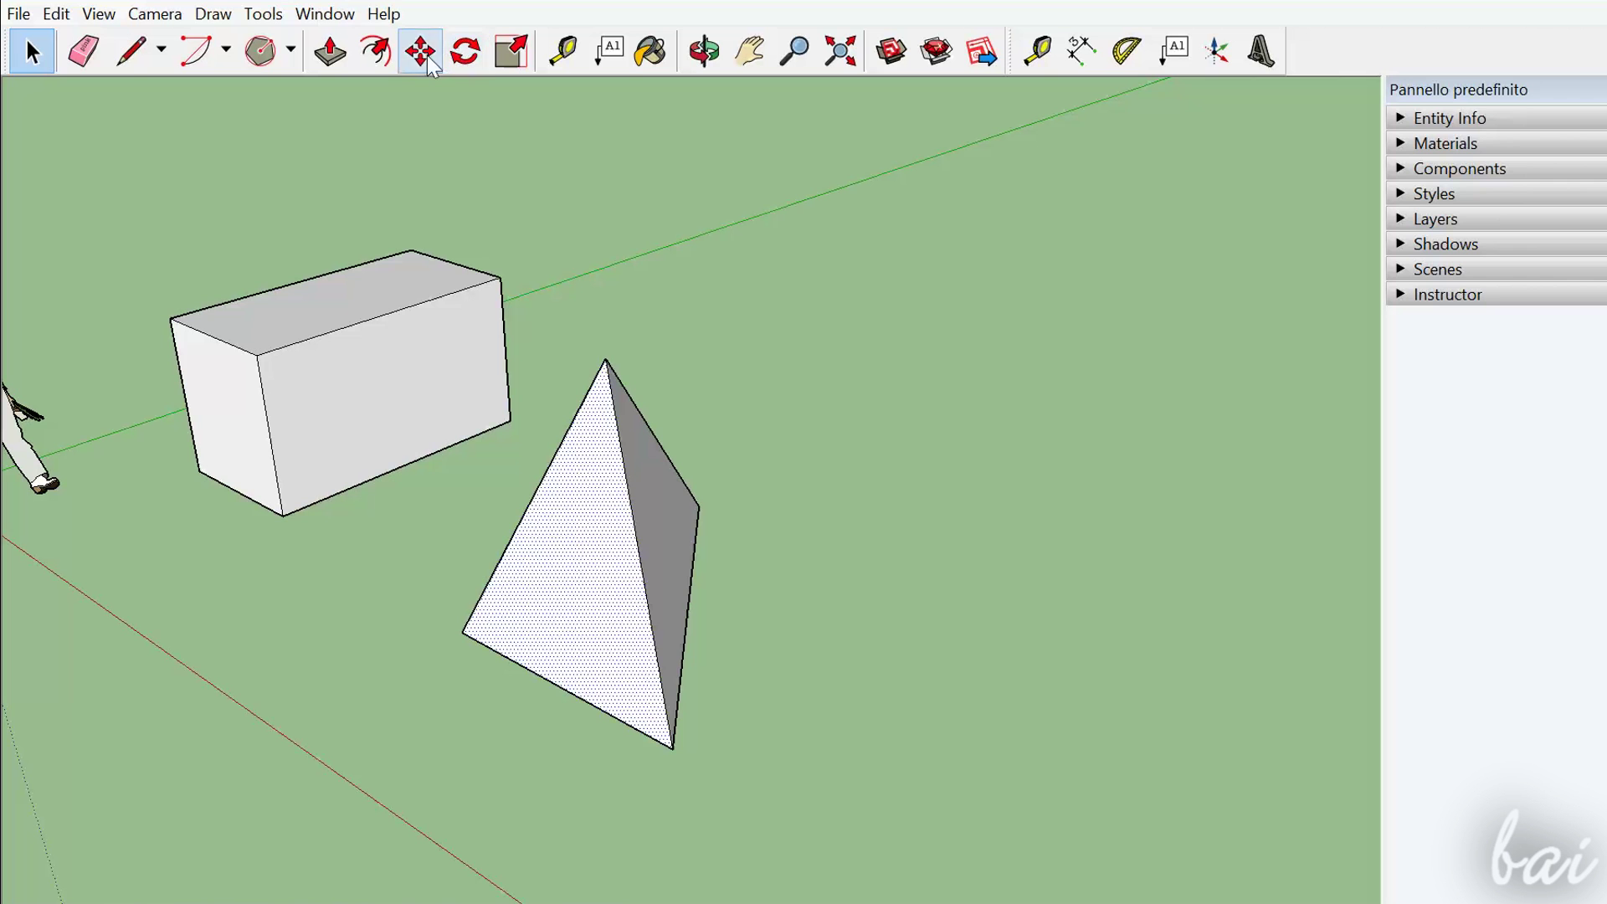
pyautogui.click(420, 52)
pyautogui.moveTo(592, 609); pyautogui.dragTo(726, 692)
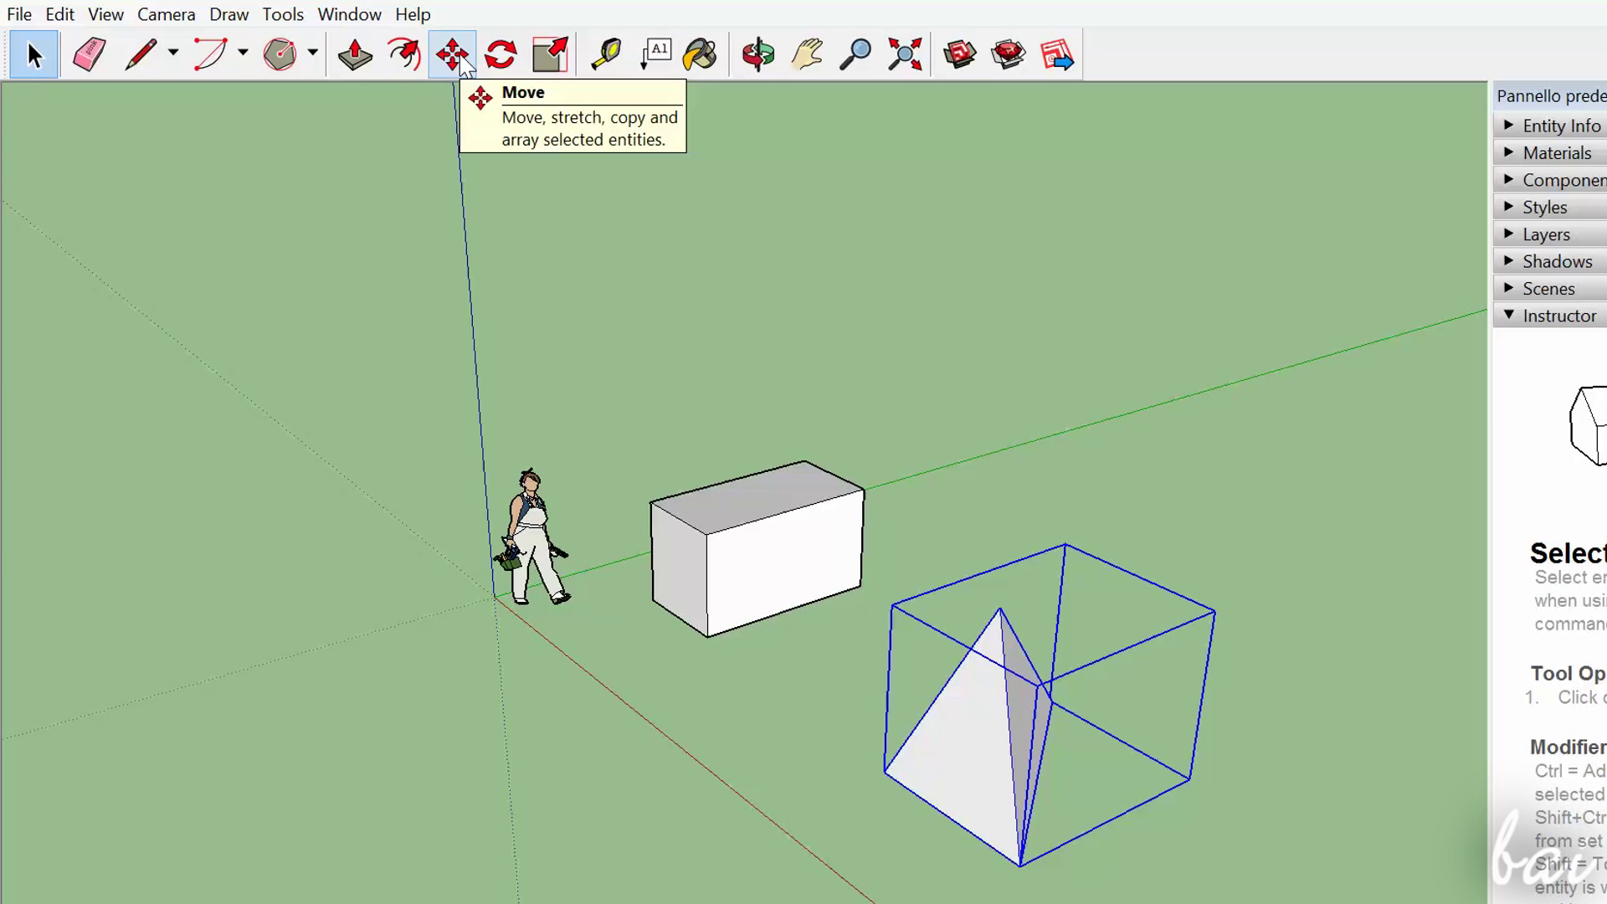
pyautogui.click(453, 55)
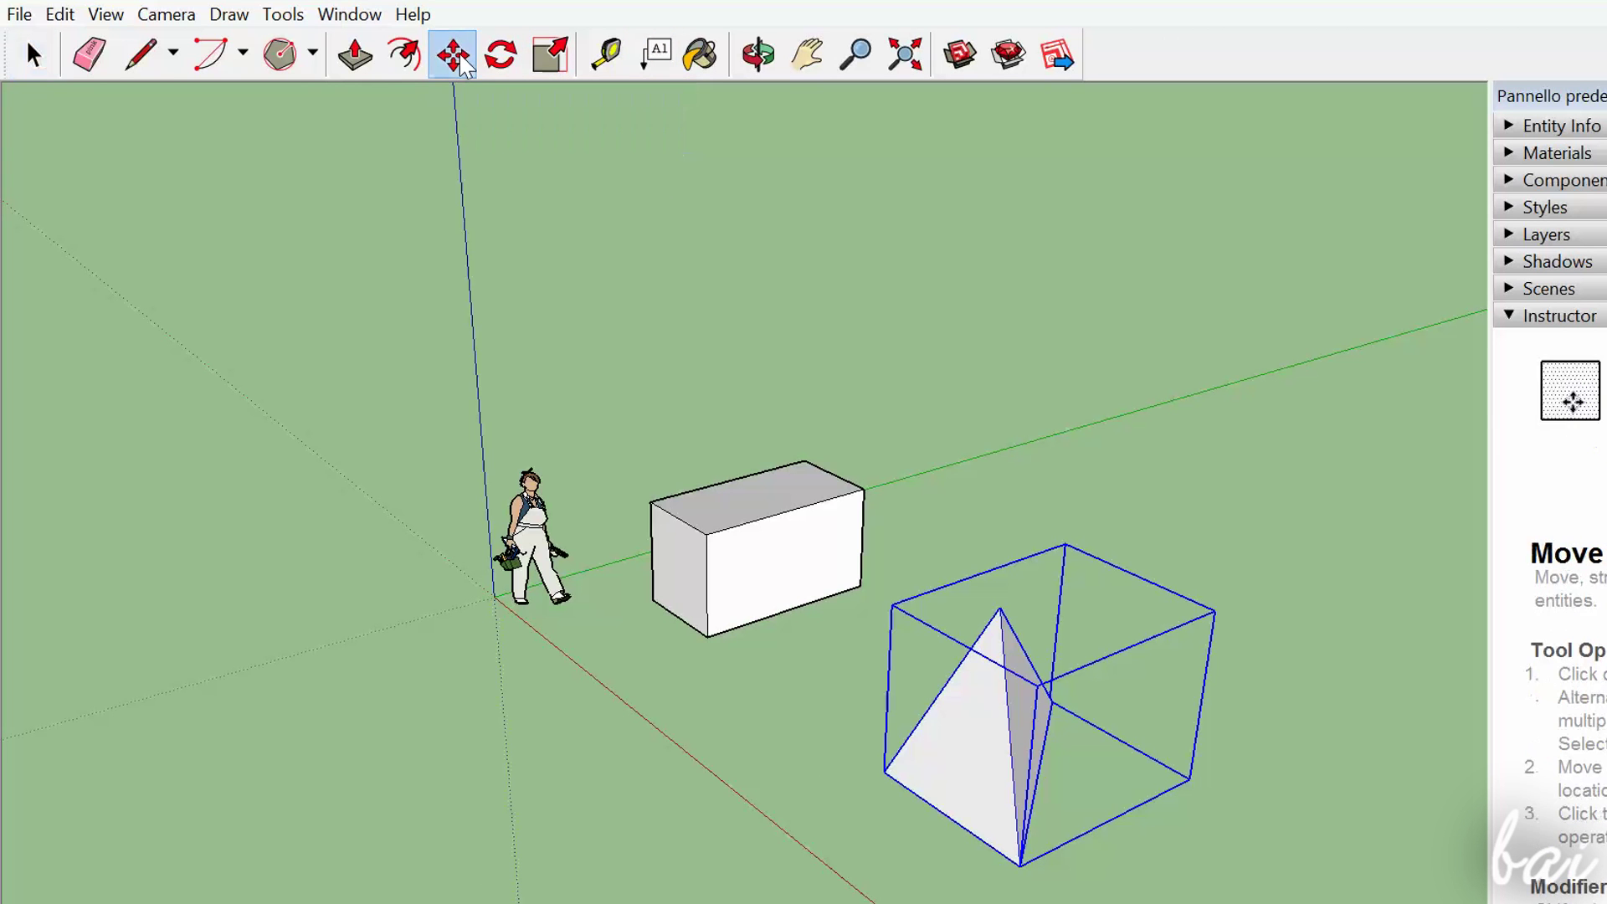
pyautogui.click(1061, 739)
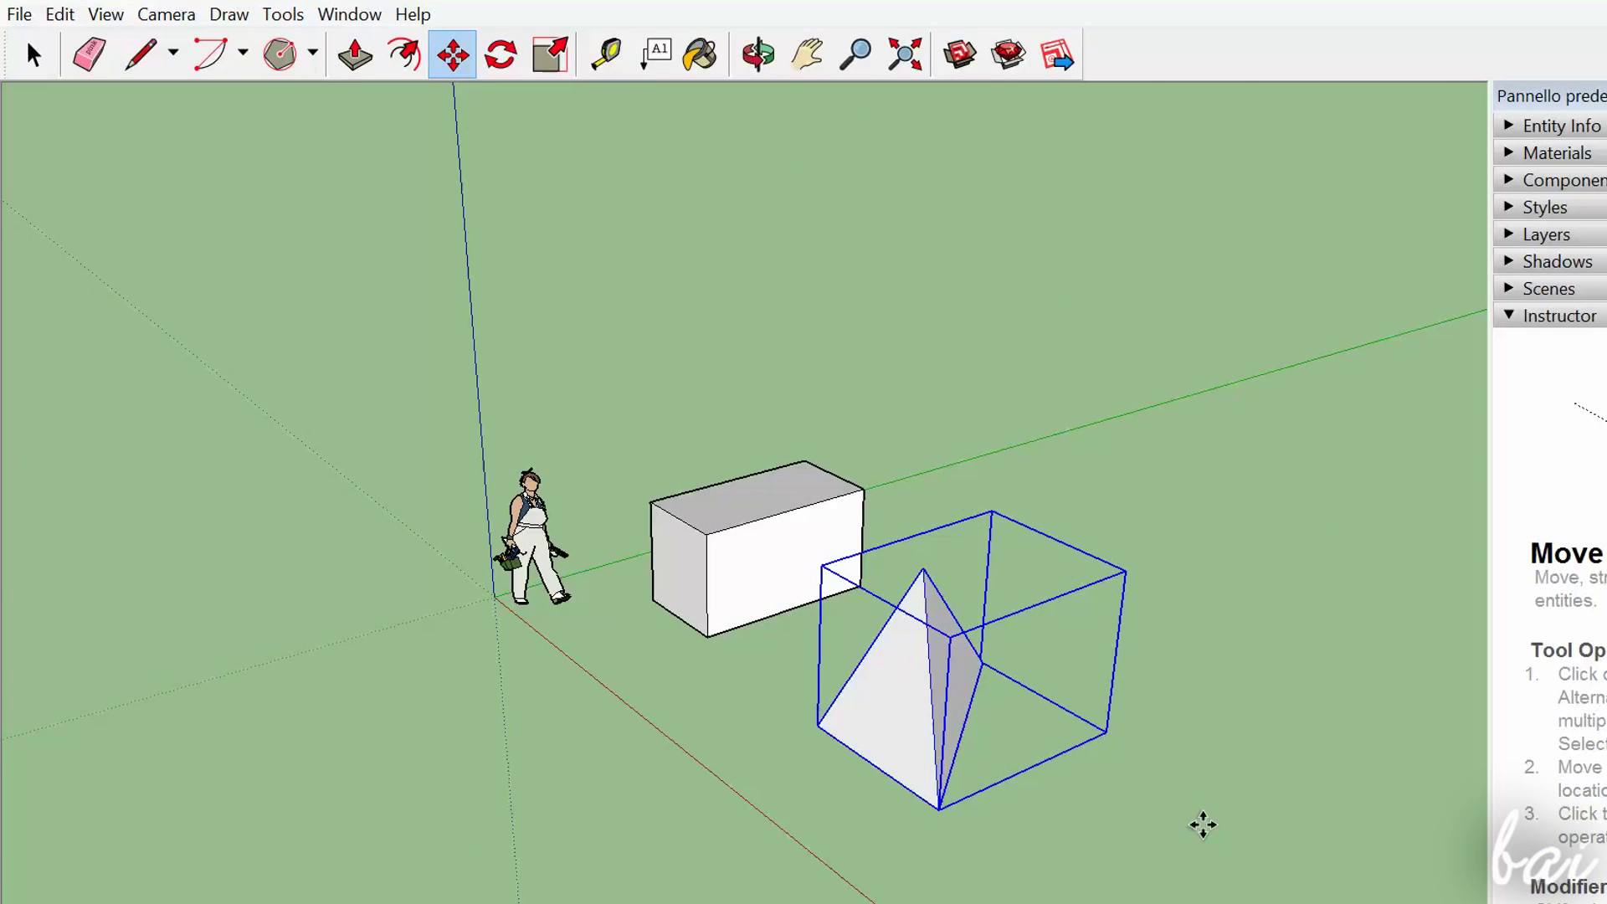
pyautogui.click(506, 57)
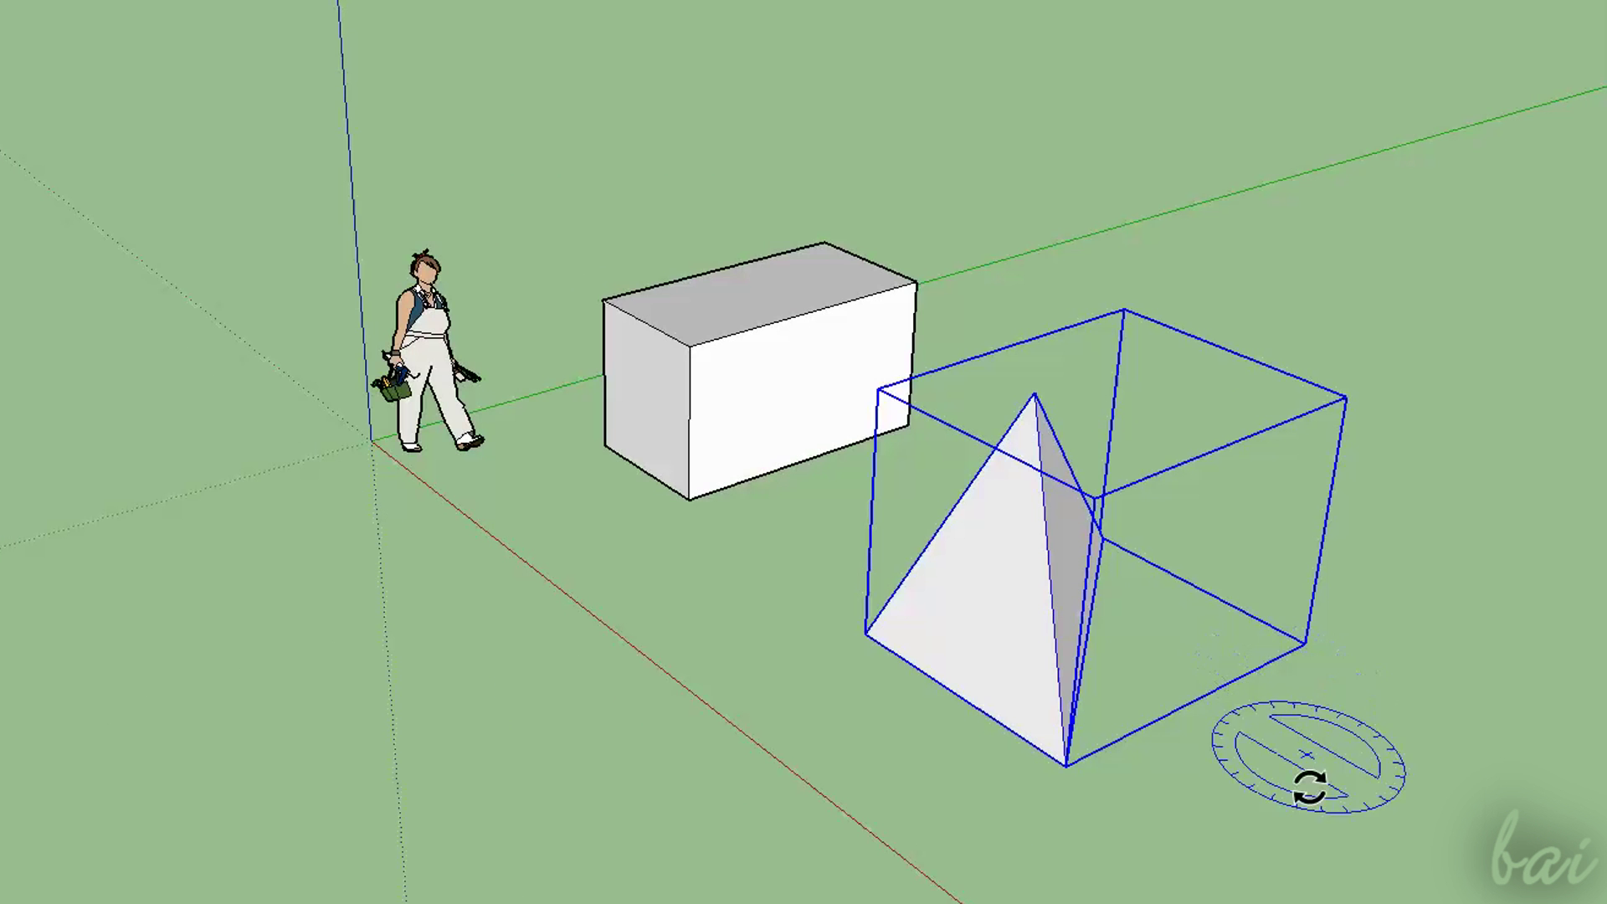
pyautogui.scroll(2, 1310, 820)
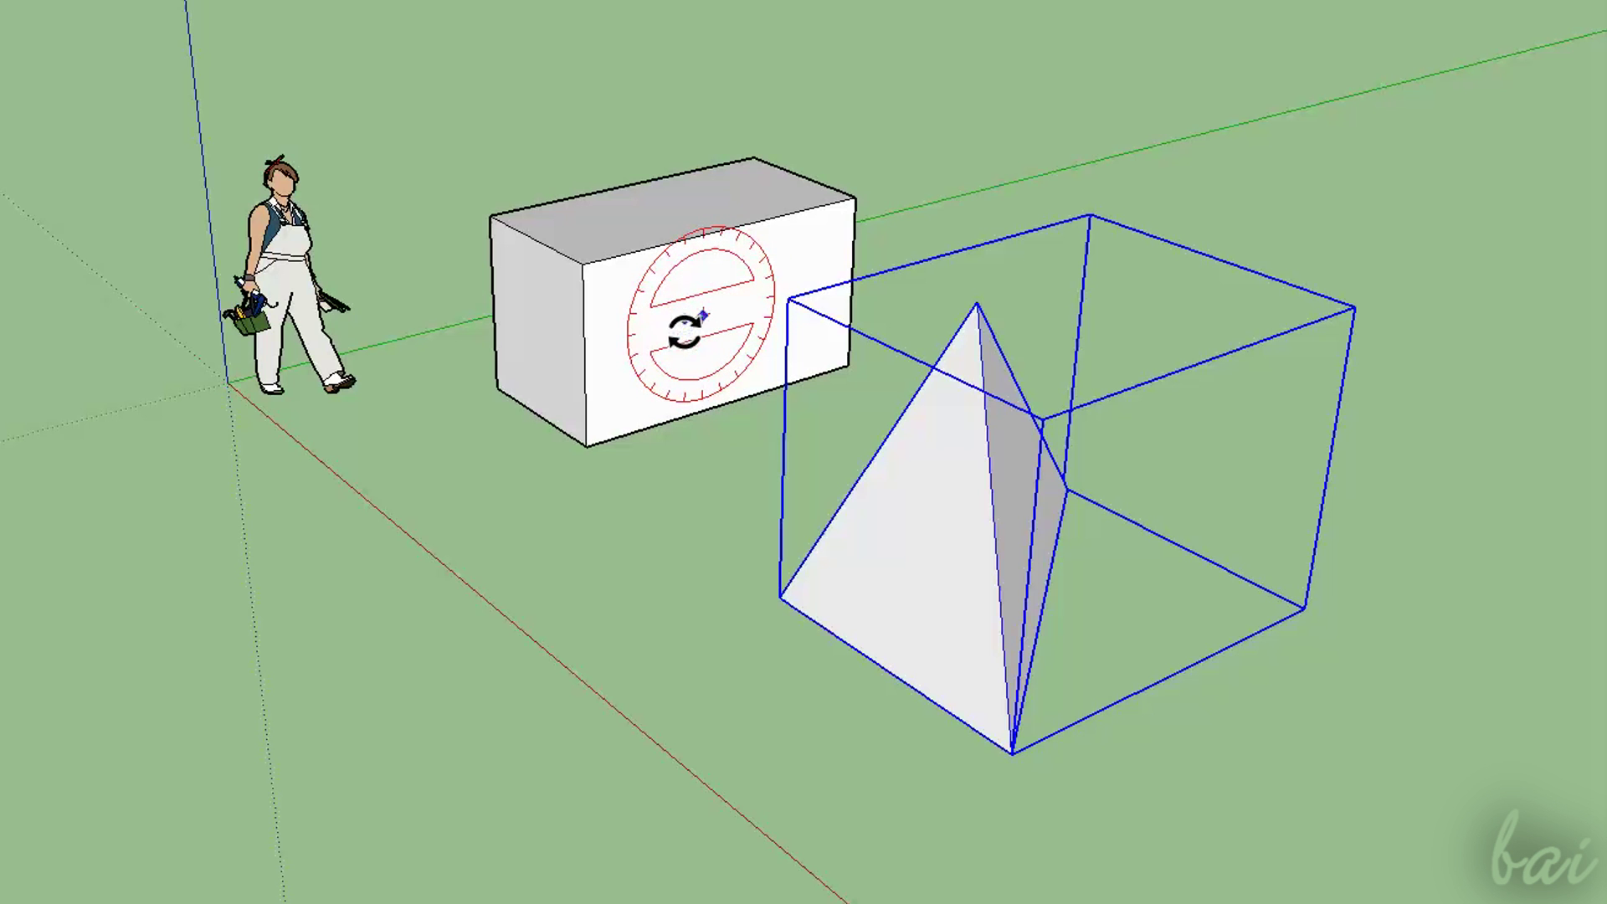
pyautogui.click(699, 318)
pyautogui.click(195, 271)
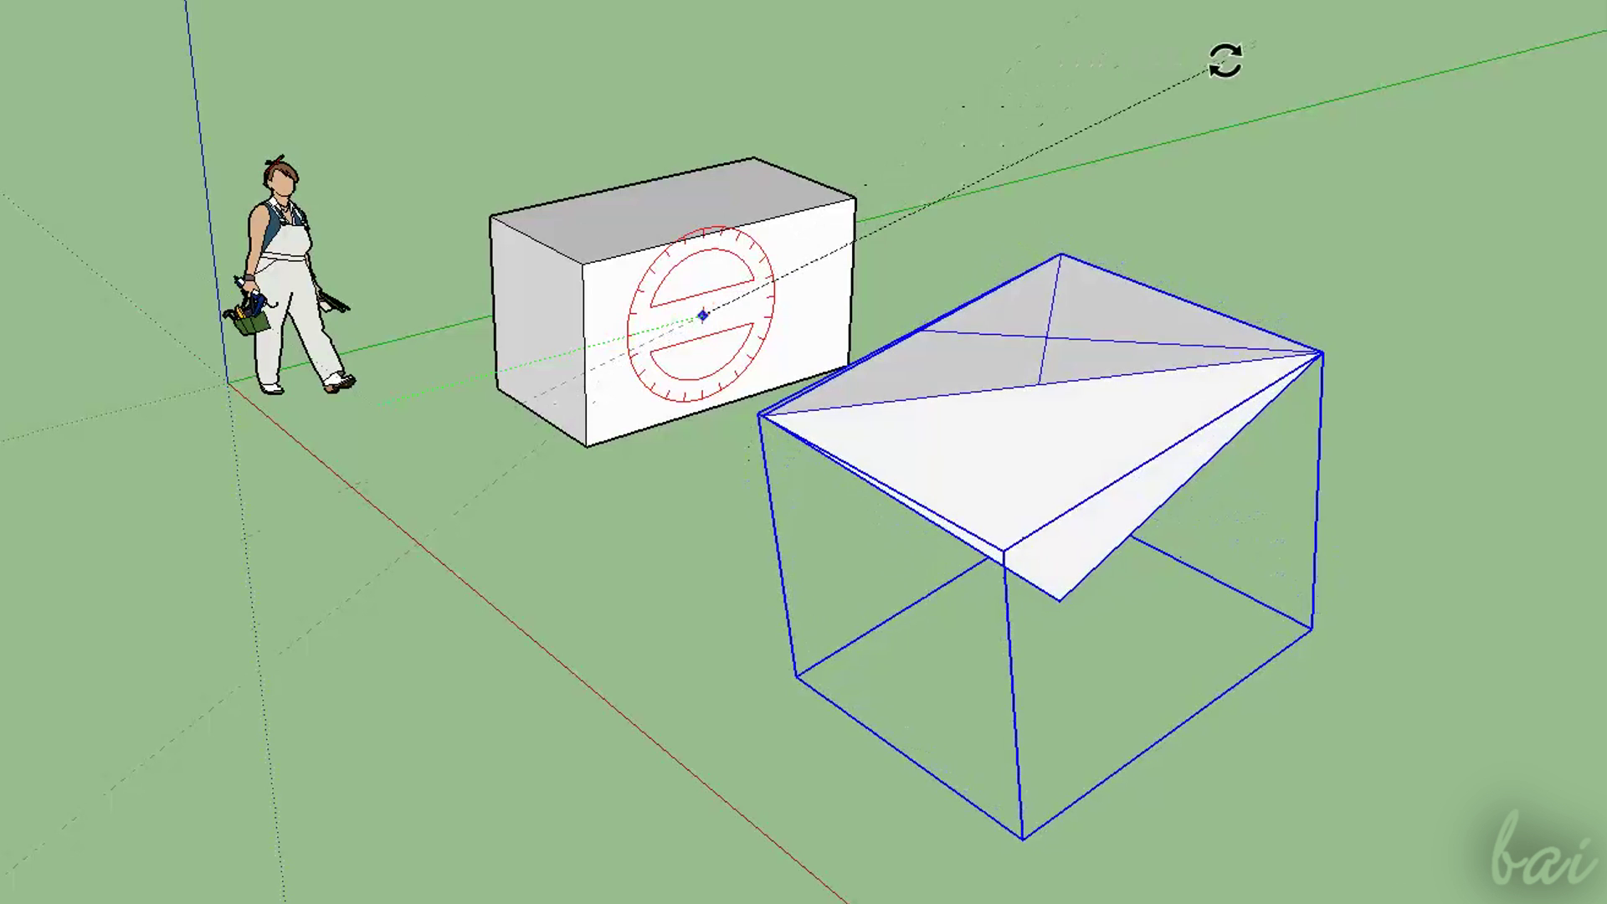
pyautogui.click(151, 445)
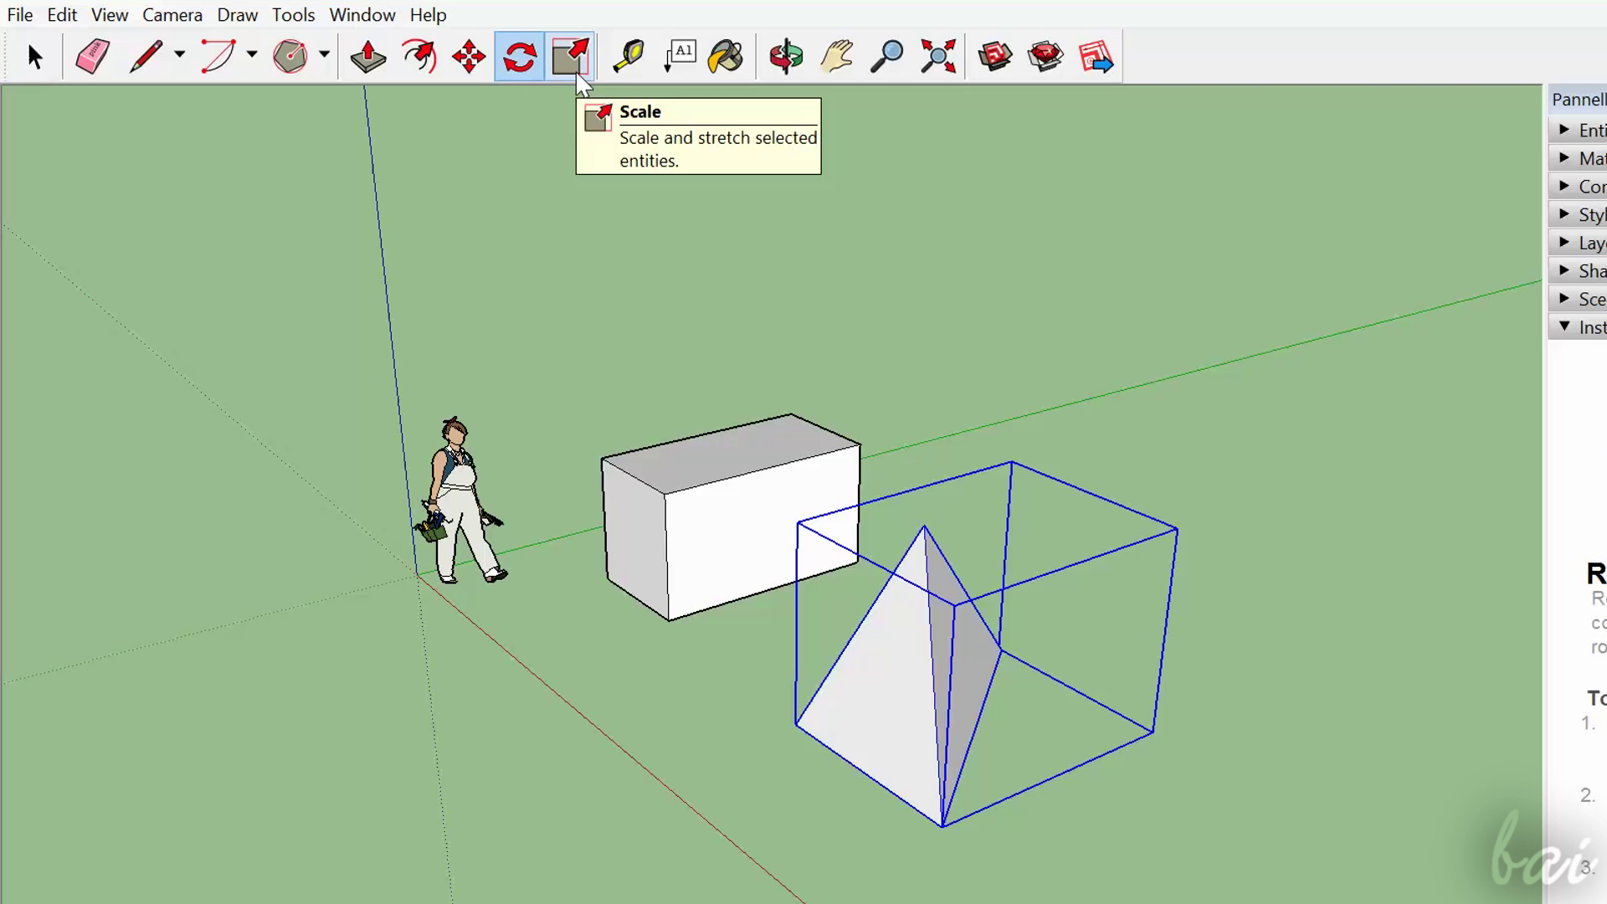
# Scale the selected pyramid by dragging its top grip upward
pyautogui.click(576, 72)
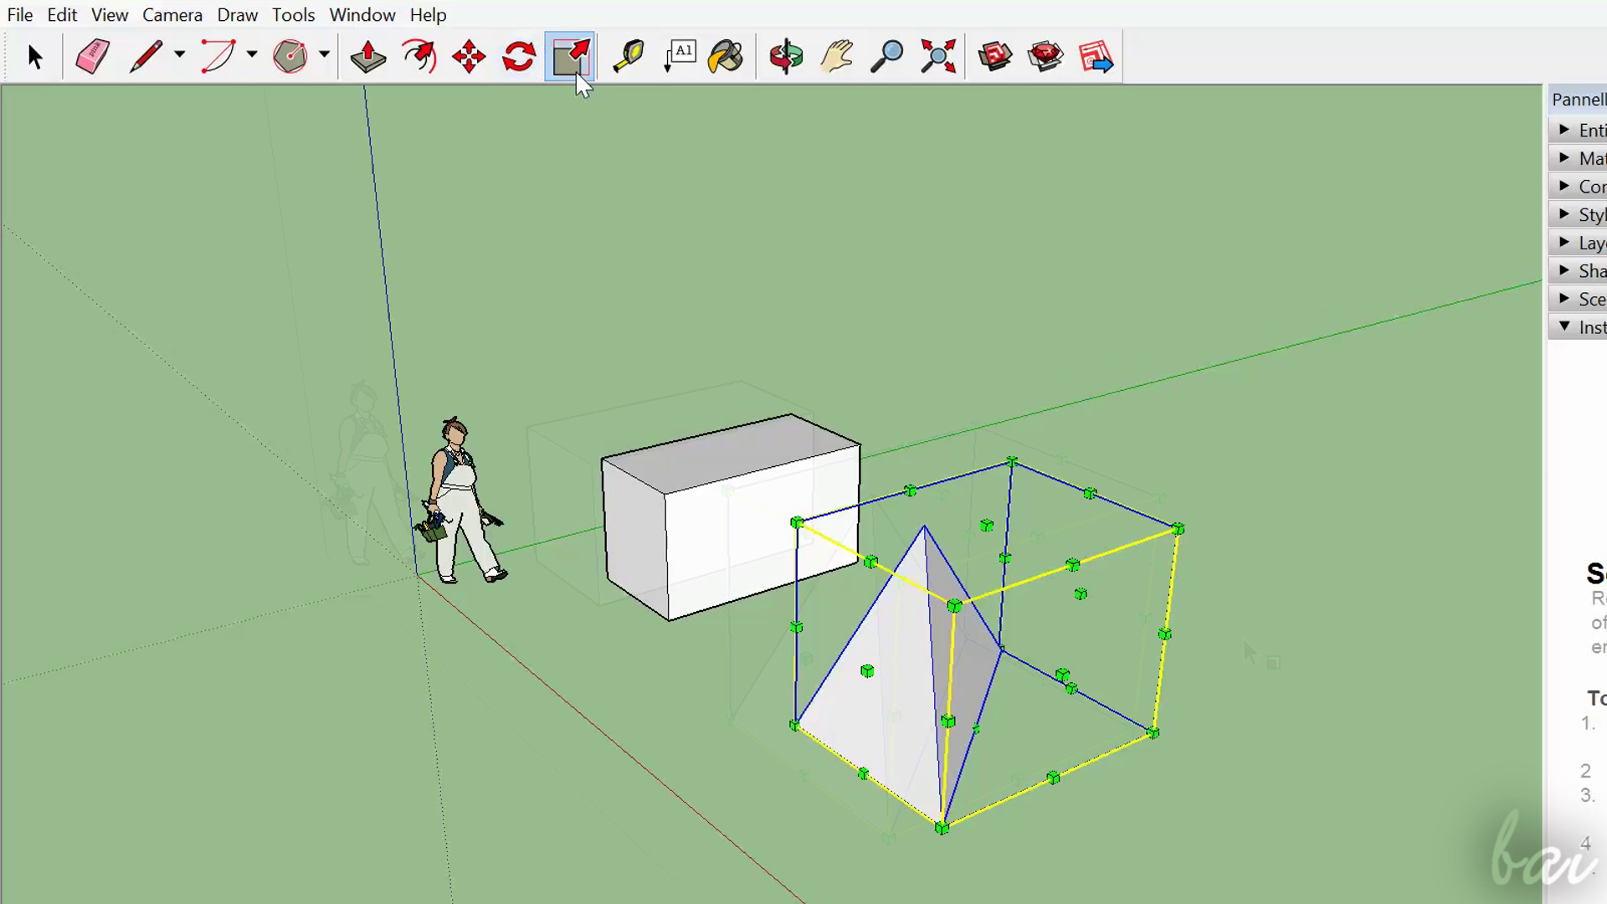
pyautogui.scroll(1, 1255, 651)
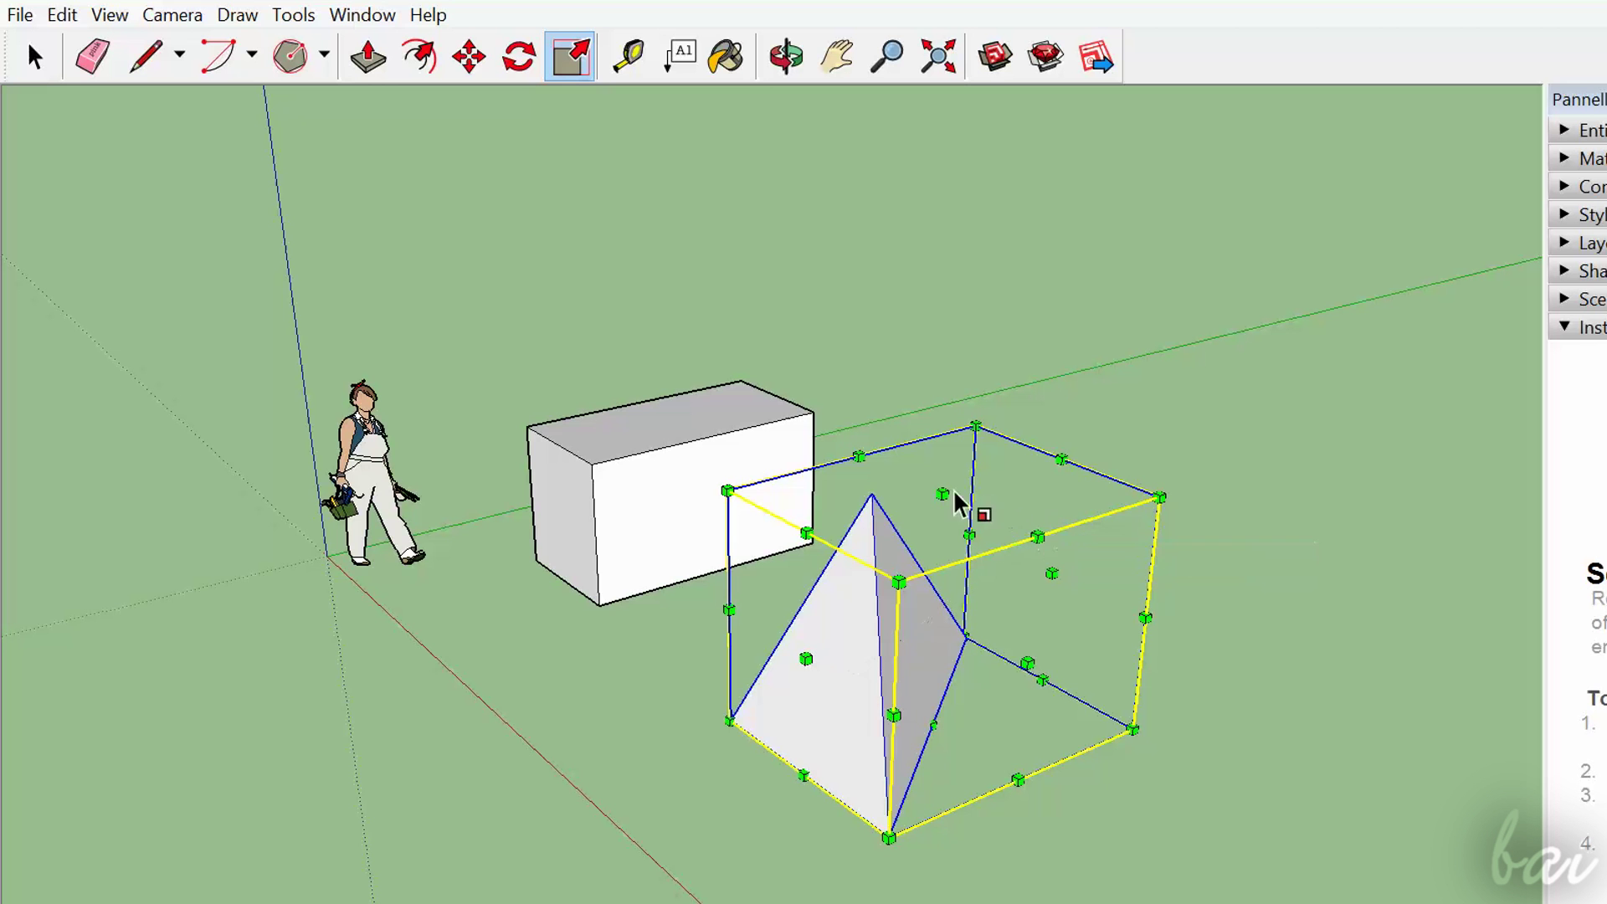
pyautogui.moveTo(943, 493)
pyautogui.mouseDown()
pyautogui.moveTo(963, 144)
pyautogui.moveTo(950, 699)
pyautogui.mouseUp()
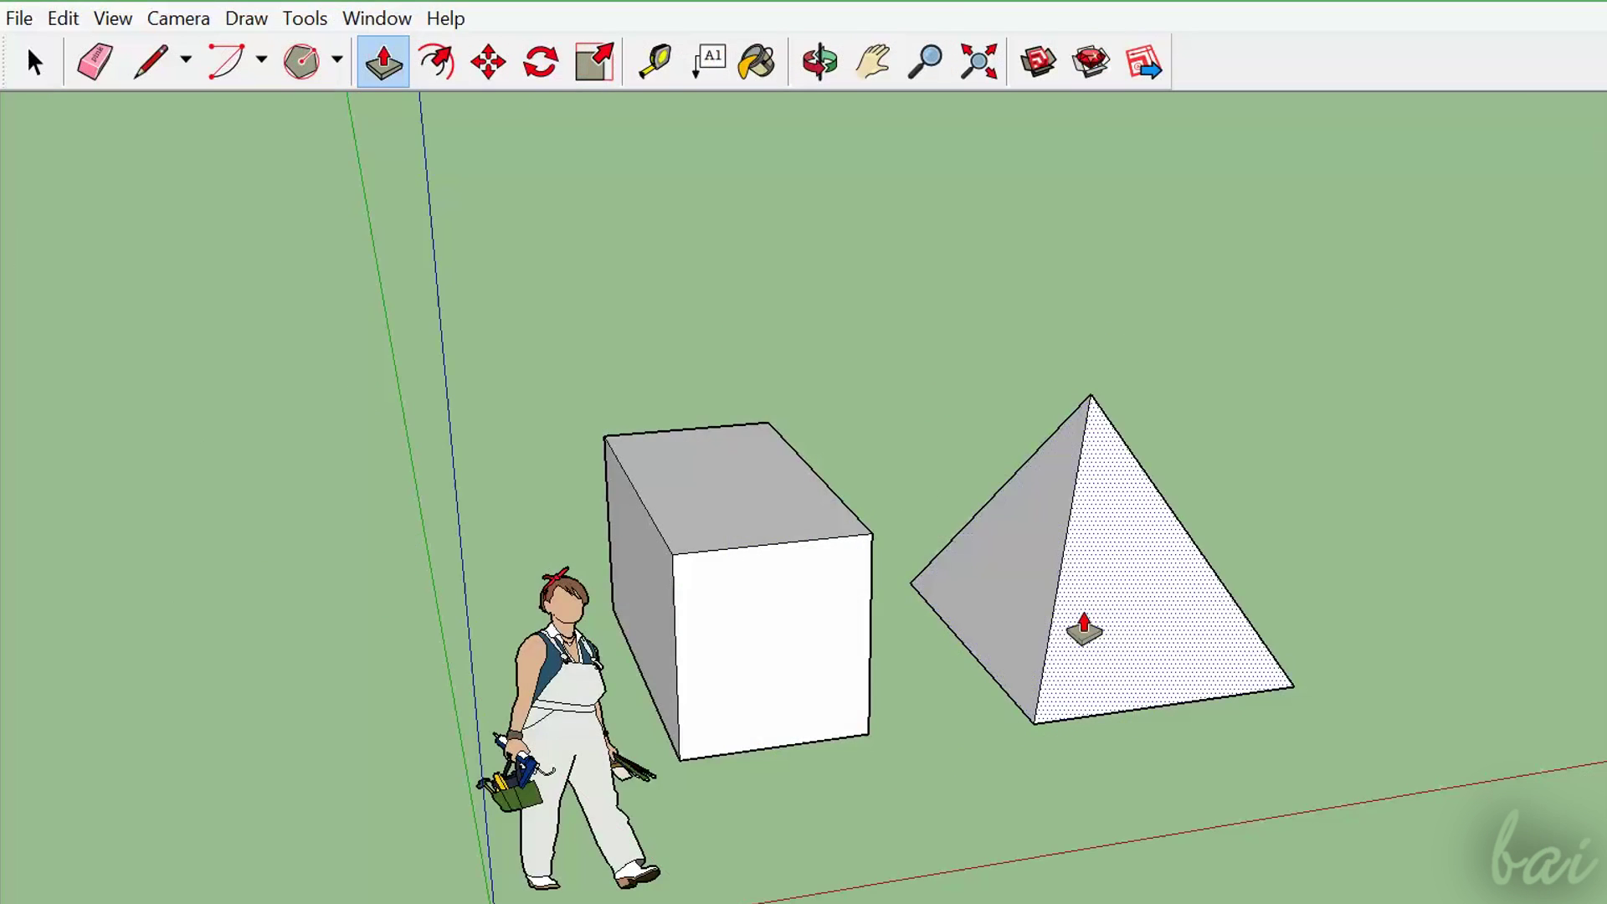
pyautogui.moveTo(1154, 623)
pyautogui.mouseDown()
pyautogui.moveTo(1275, 735)
pyautogui.moveTo(1182, 648)
pyautogui.mouseUp()
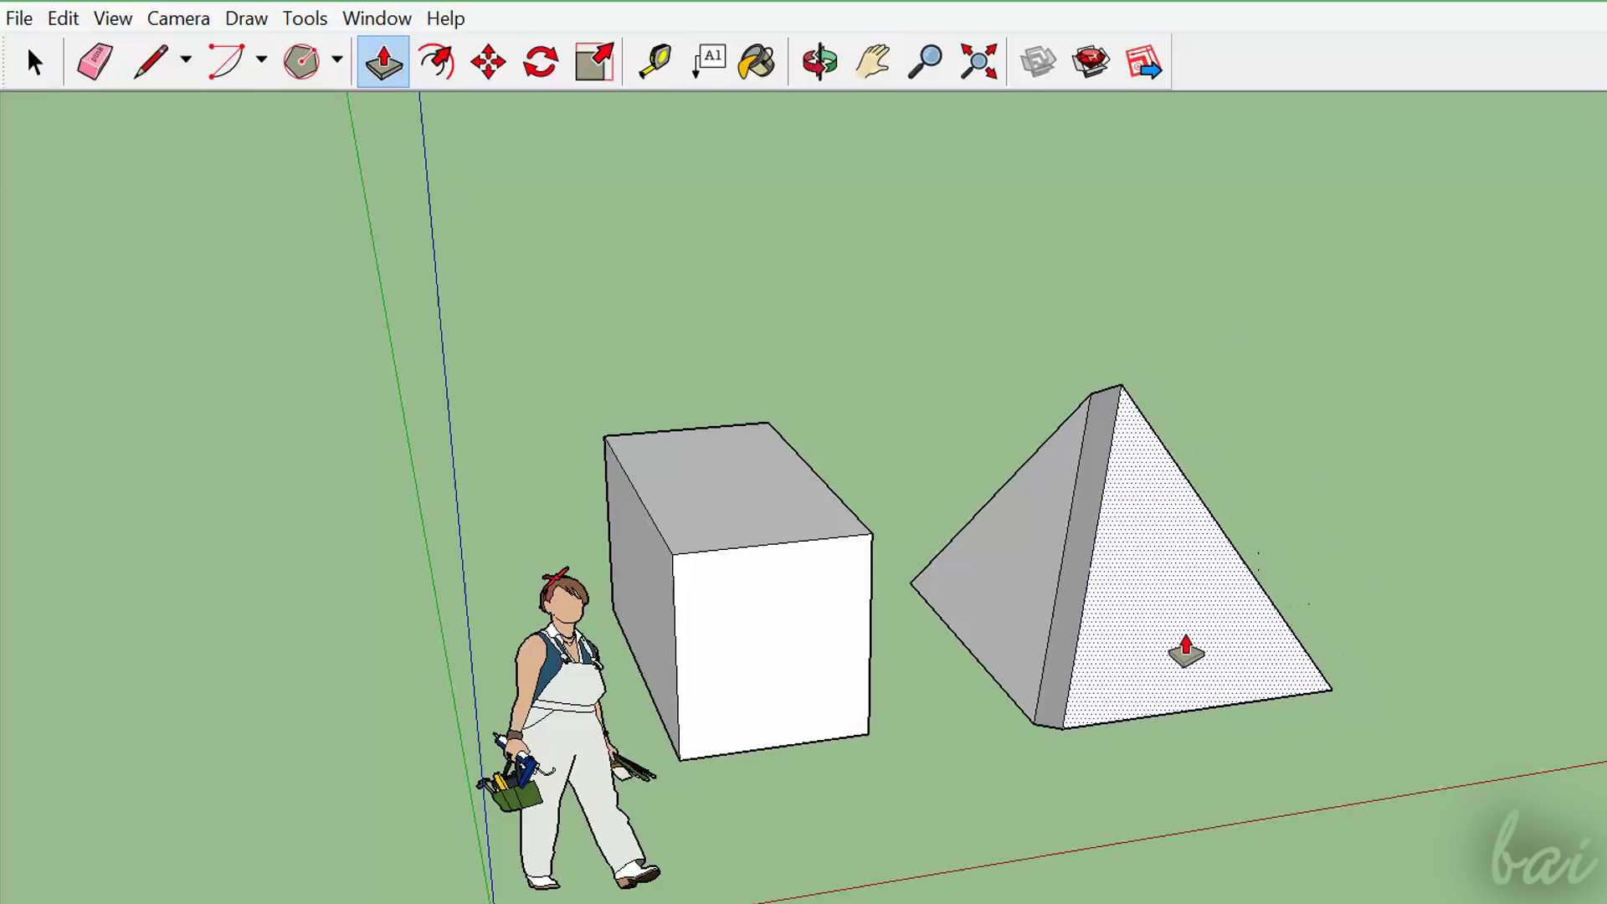
pyautogui.press('Escape')
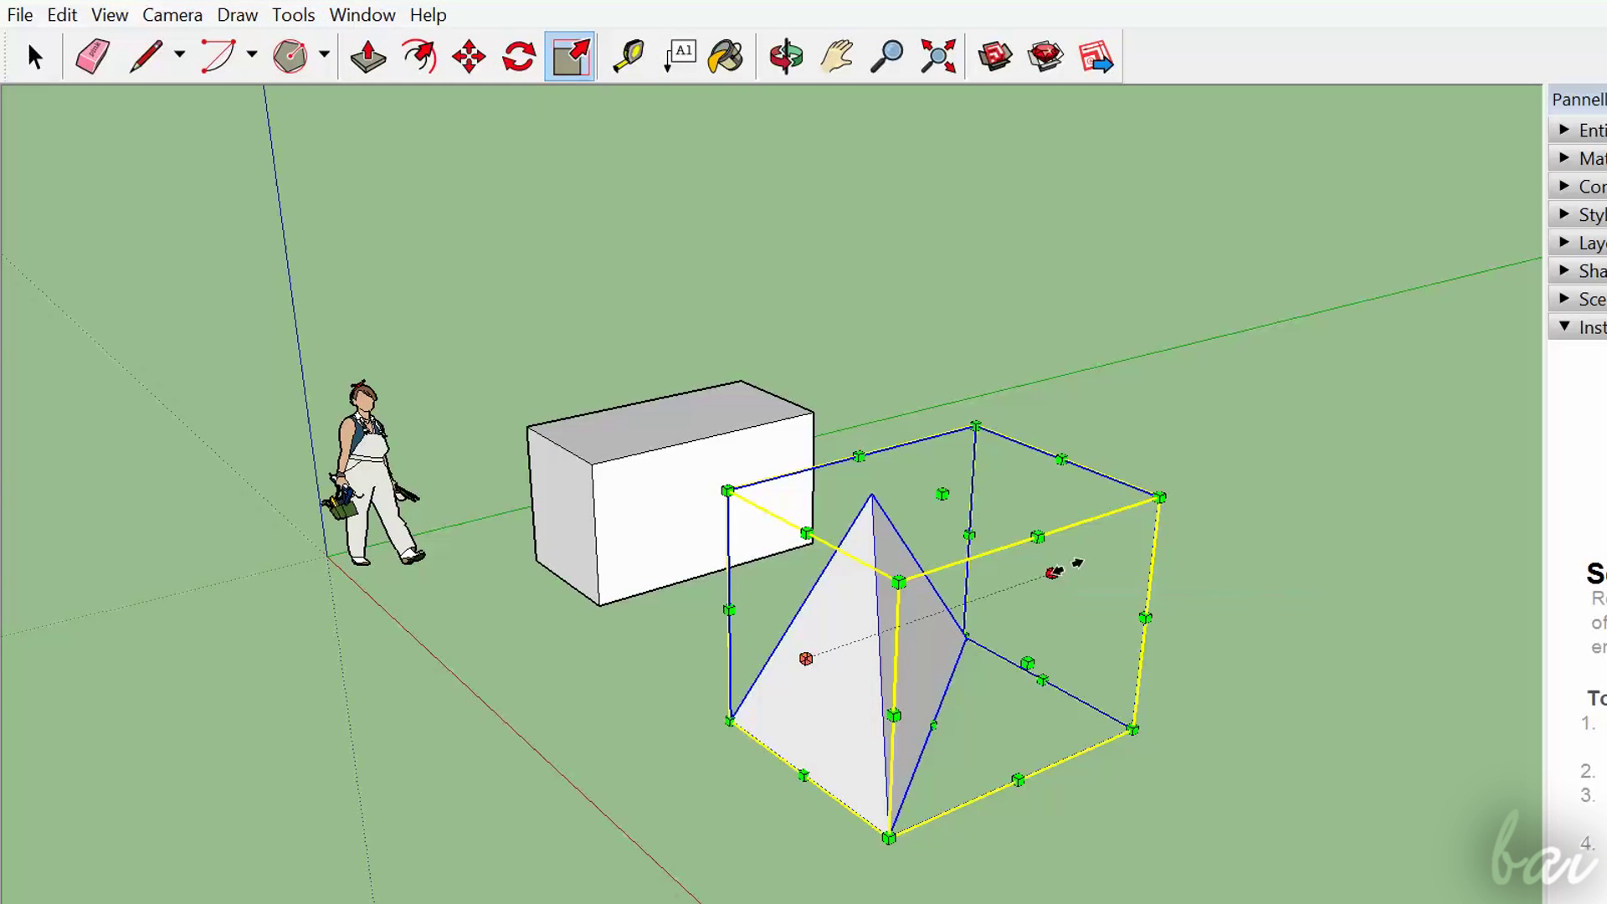
pyautogui.moveTo(1051, 566); pyautogui.dragTo(1333, 484)
pyautogui.click(1329, 474)
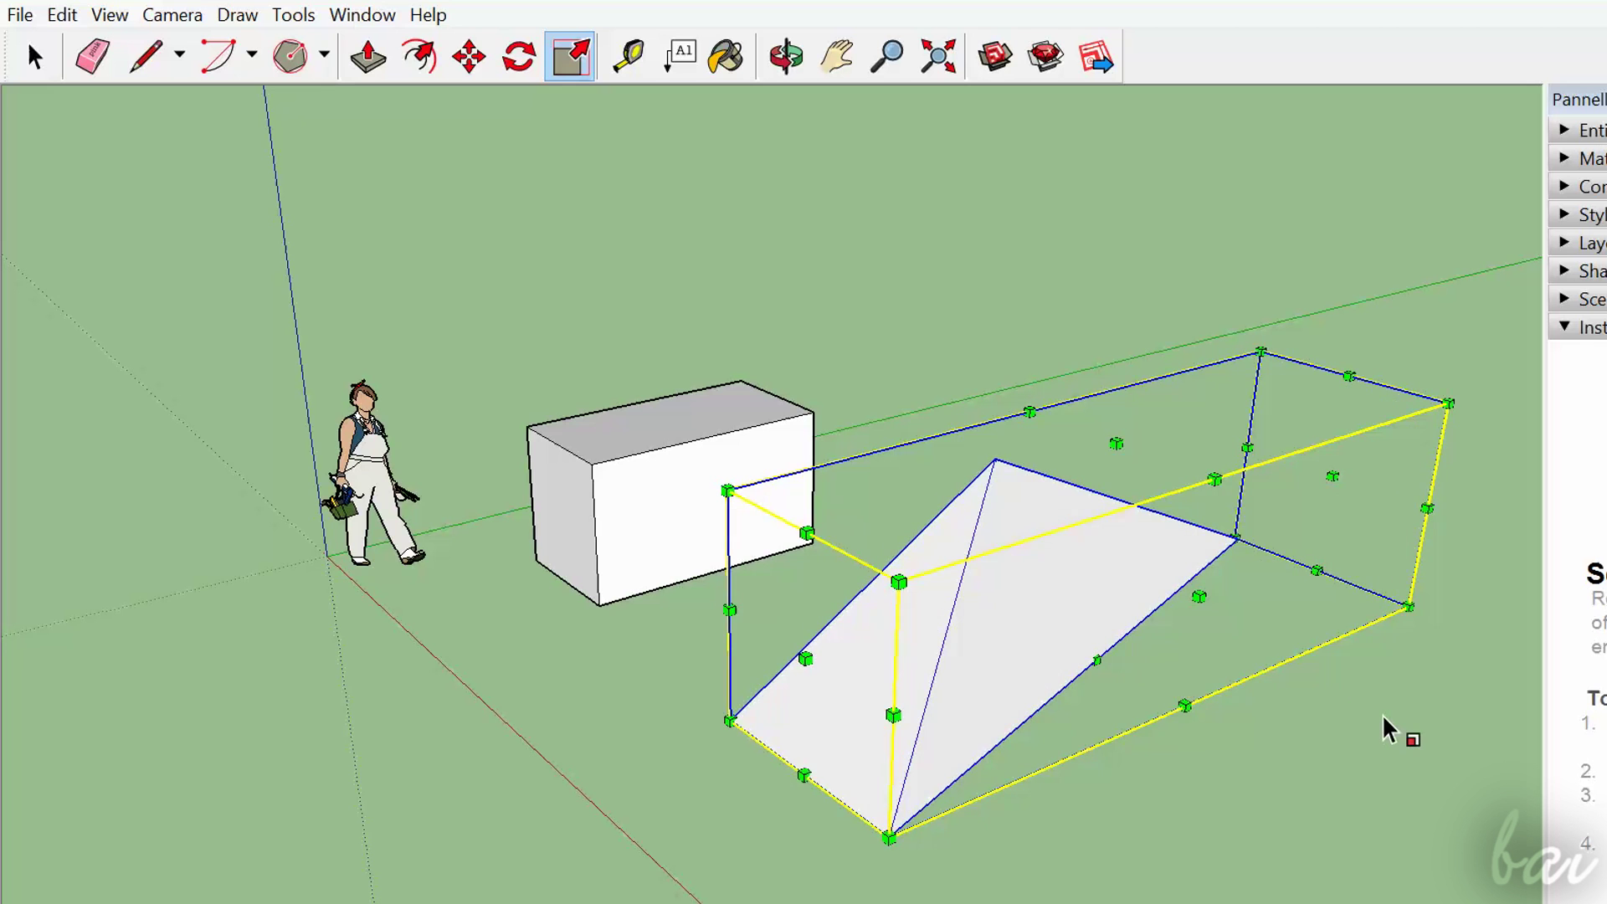
pyautogui.hotkey('ctrl', 't')
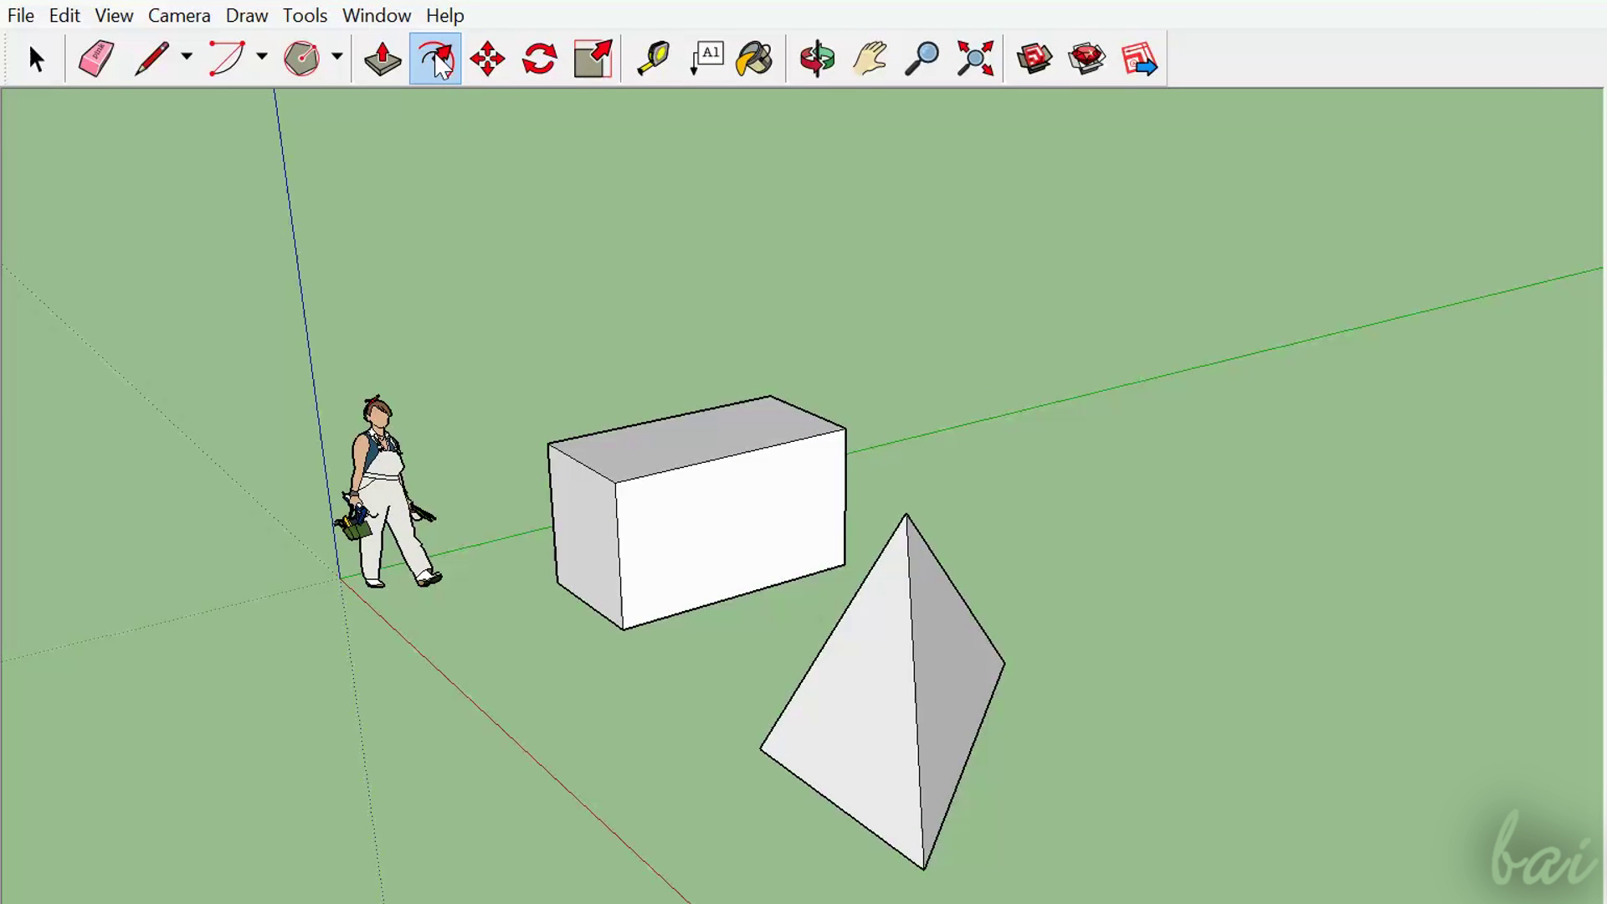
# Offset the box's top face outward into a wide flat slab
pyautogui.click(416, 84)
pyautogui.scroll(2, 669, 444)
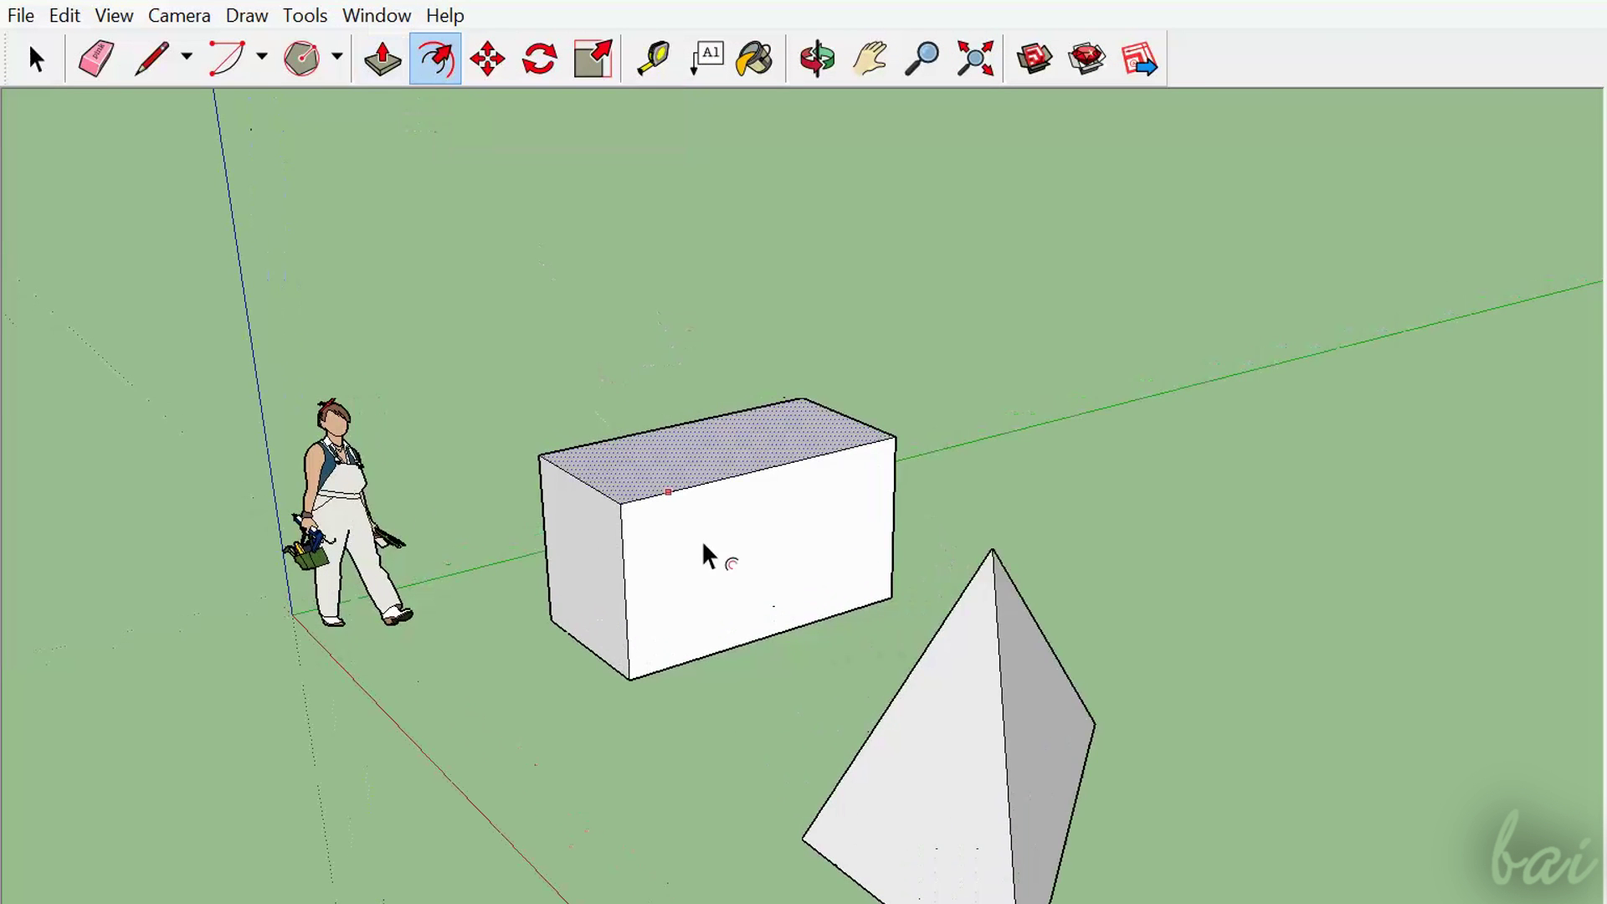
pyautogui.click(701, 540)
pyautogui.click(709, 549)
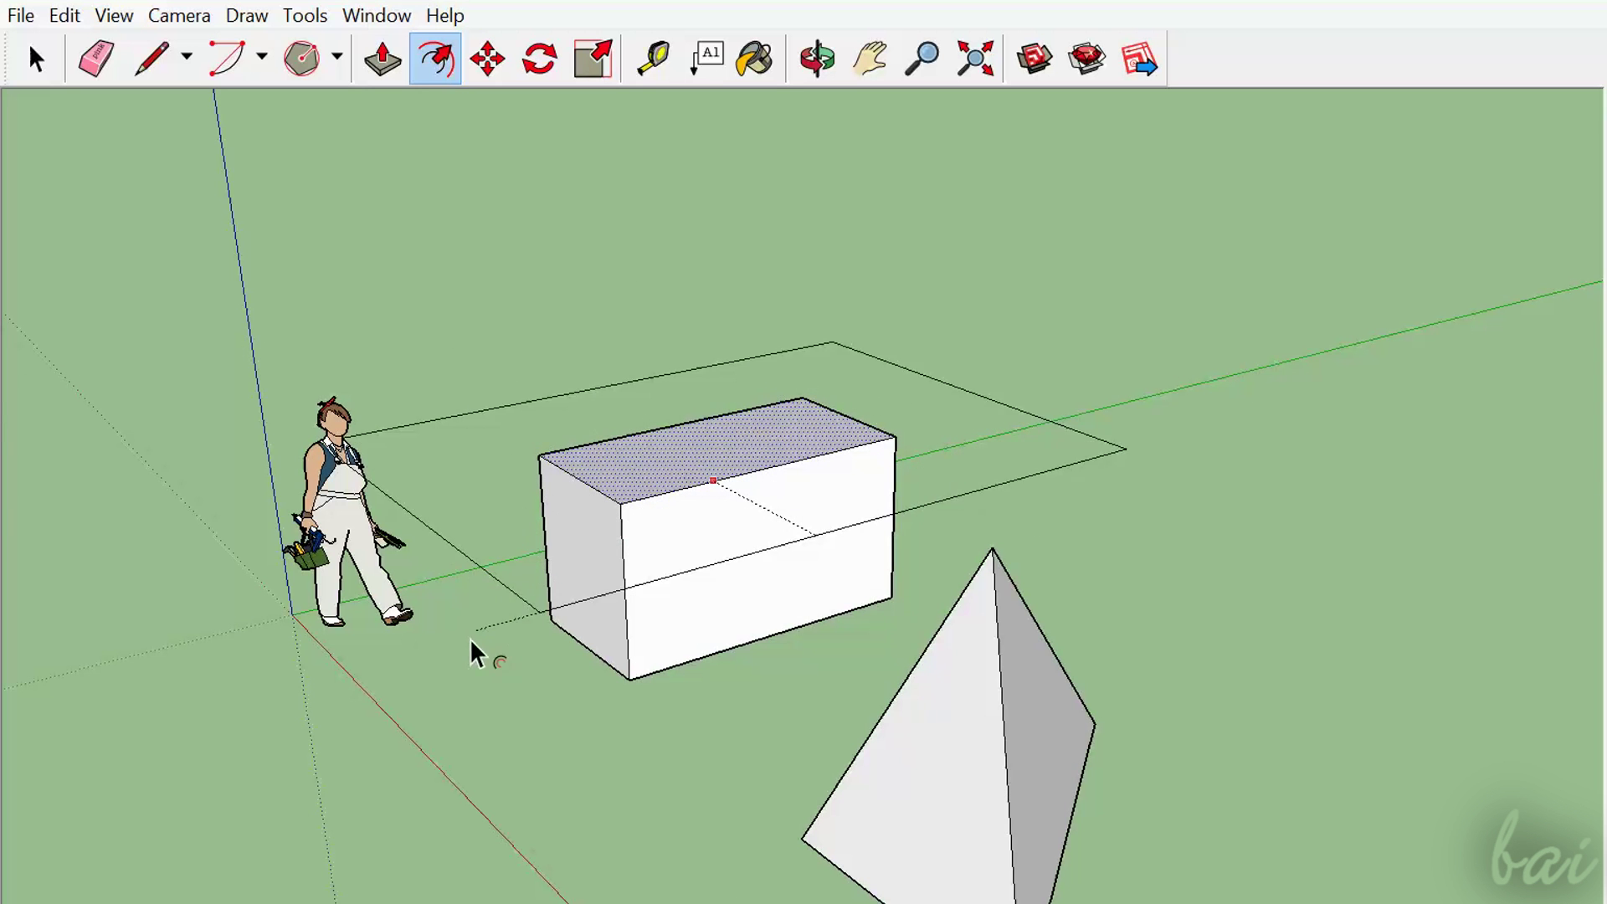
pyautogui.click(456, 686)
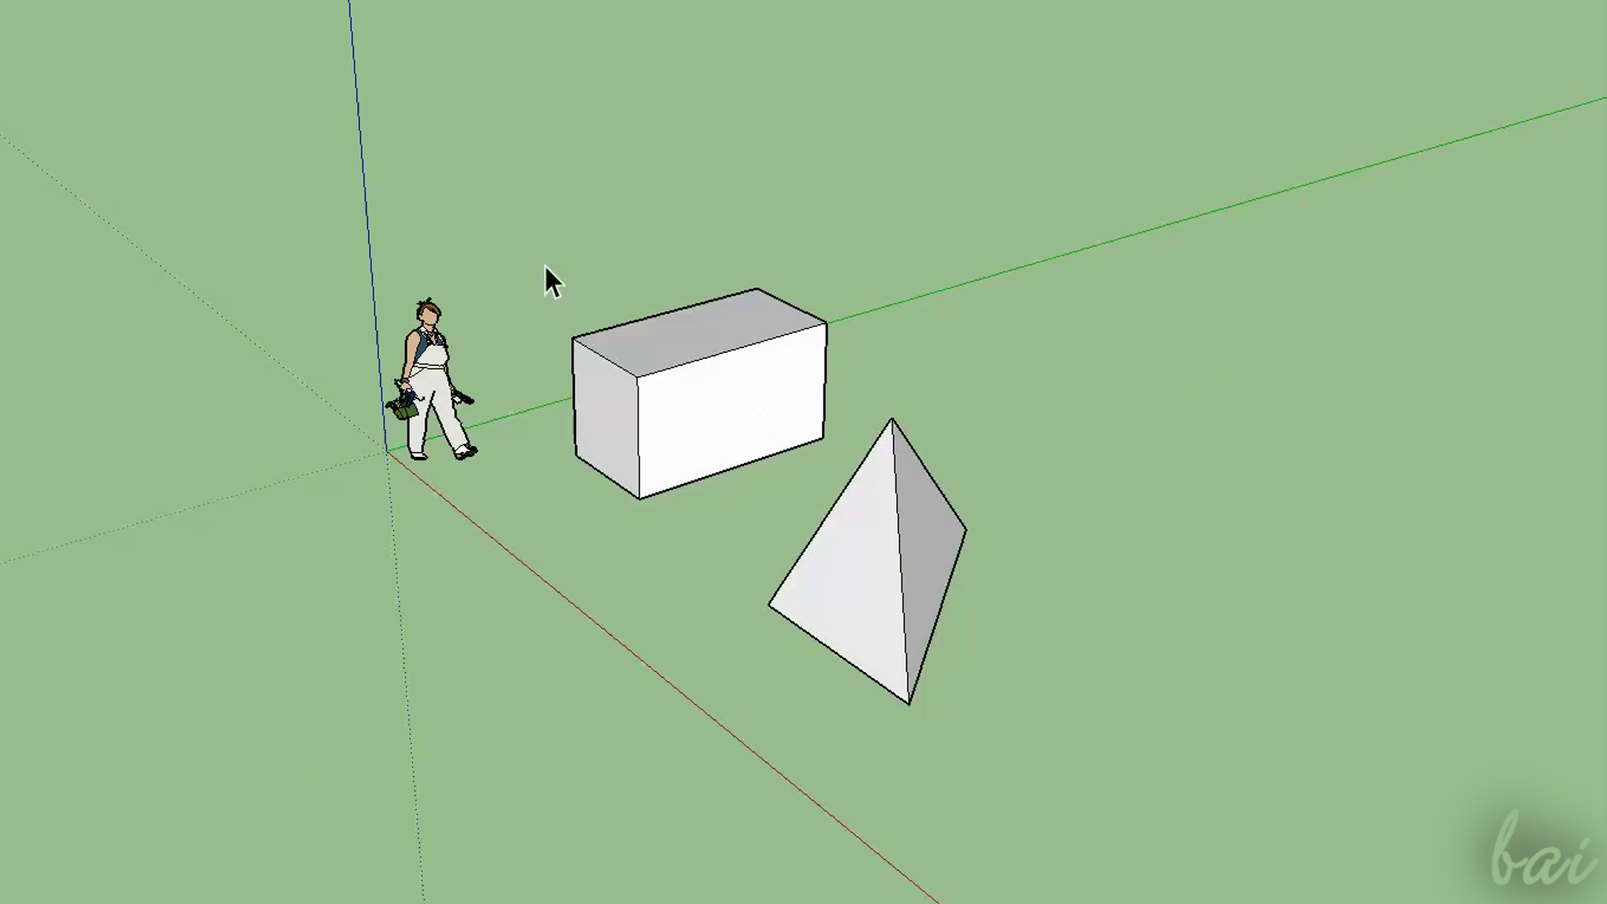
# Remove the box with its slab and paste the box back right of the pyramid
pyautogui.moveTo(545, 264); pyautogui.dragTo(841, 517)
pyautogui.press('Delete')
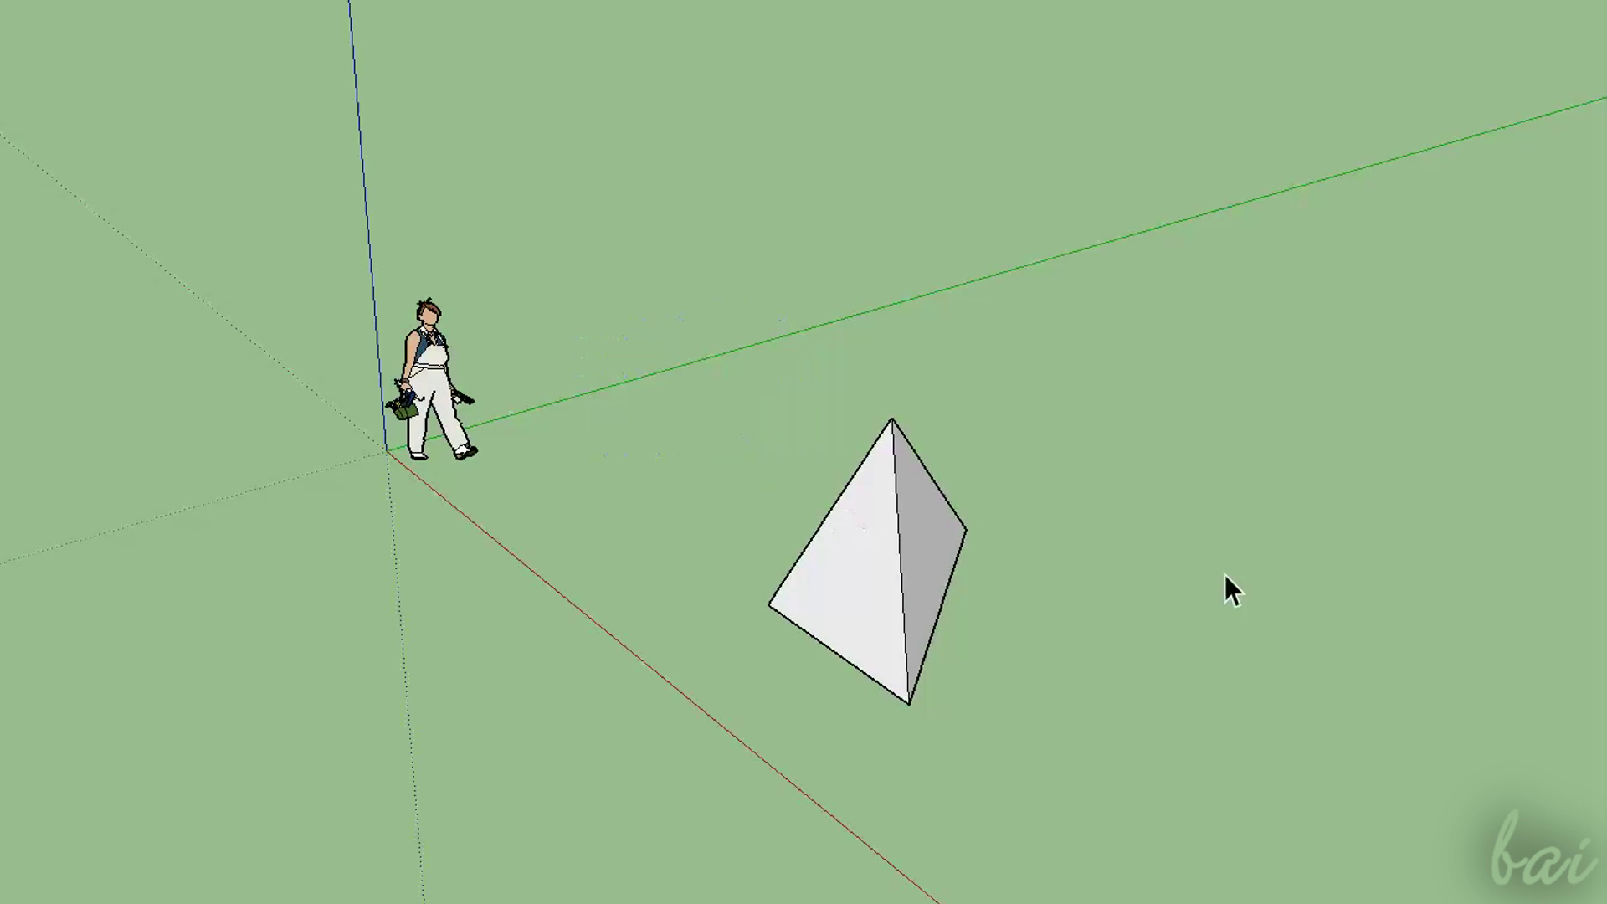
pyautogui.moveTo(1351, 569)
pyautogui.mouseDown(button='middle')
pyautogui.moveTo(1283, 585)
pyautogui.moveTo(1319, 529)
pyautogui.mouseUp(button='middle')
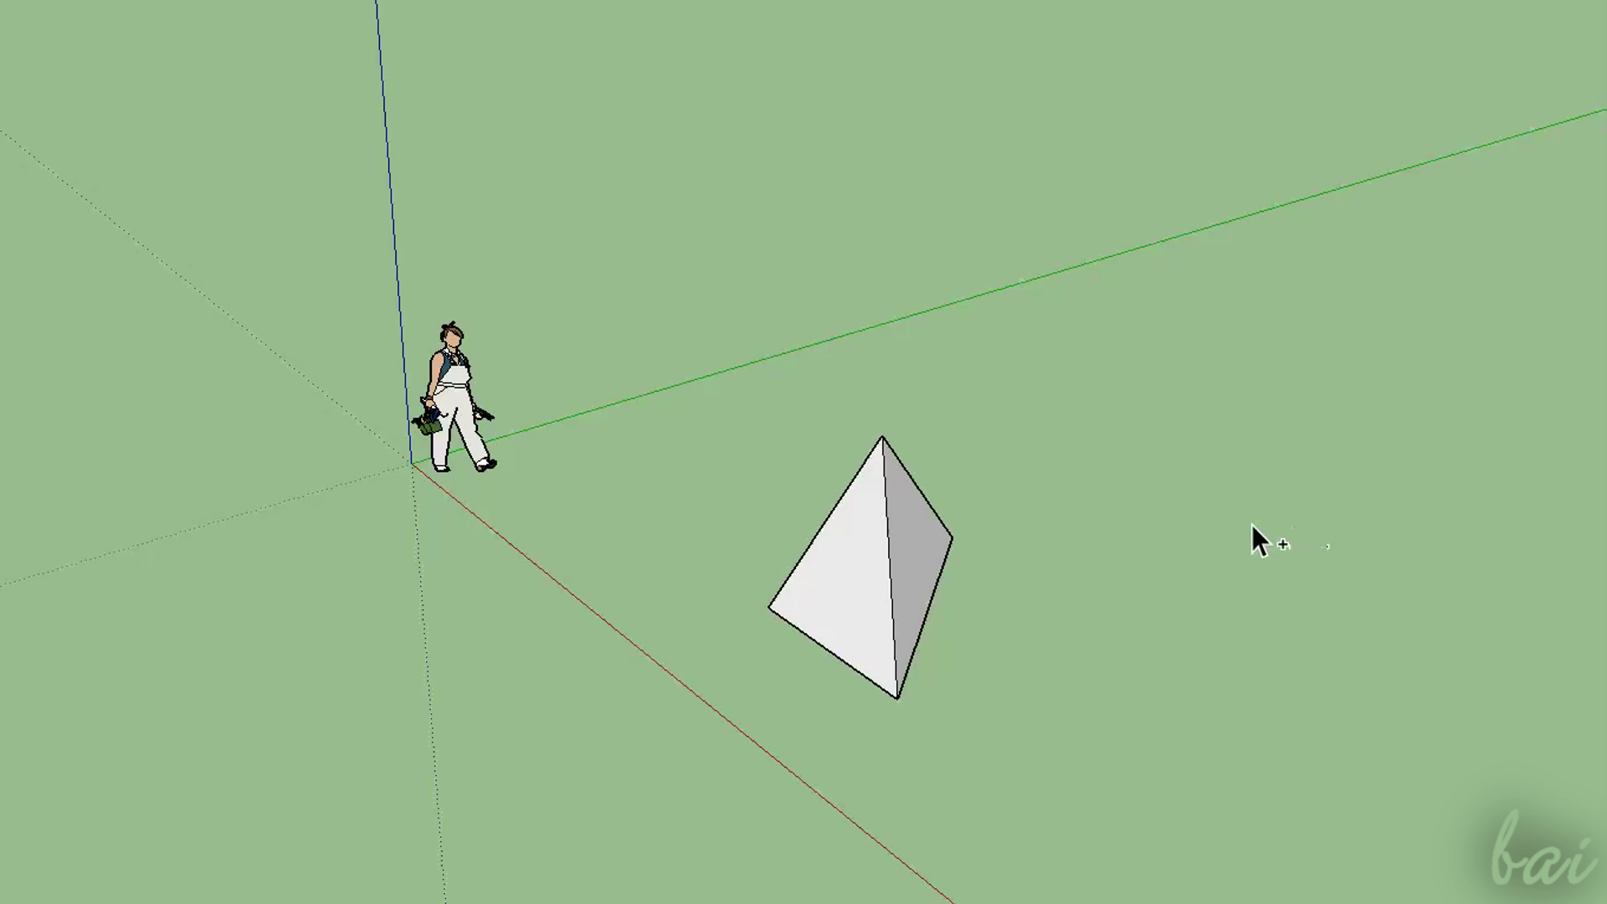
pyautogui.press('m')
pyautogui.scroll(-2, 1063, 499)
pyautogui.scroll(-2, 1061, 504)
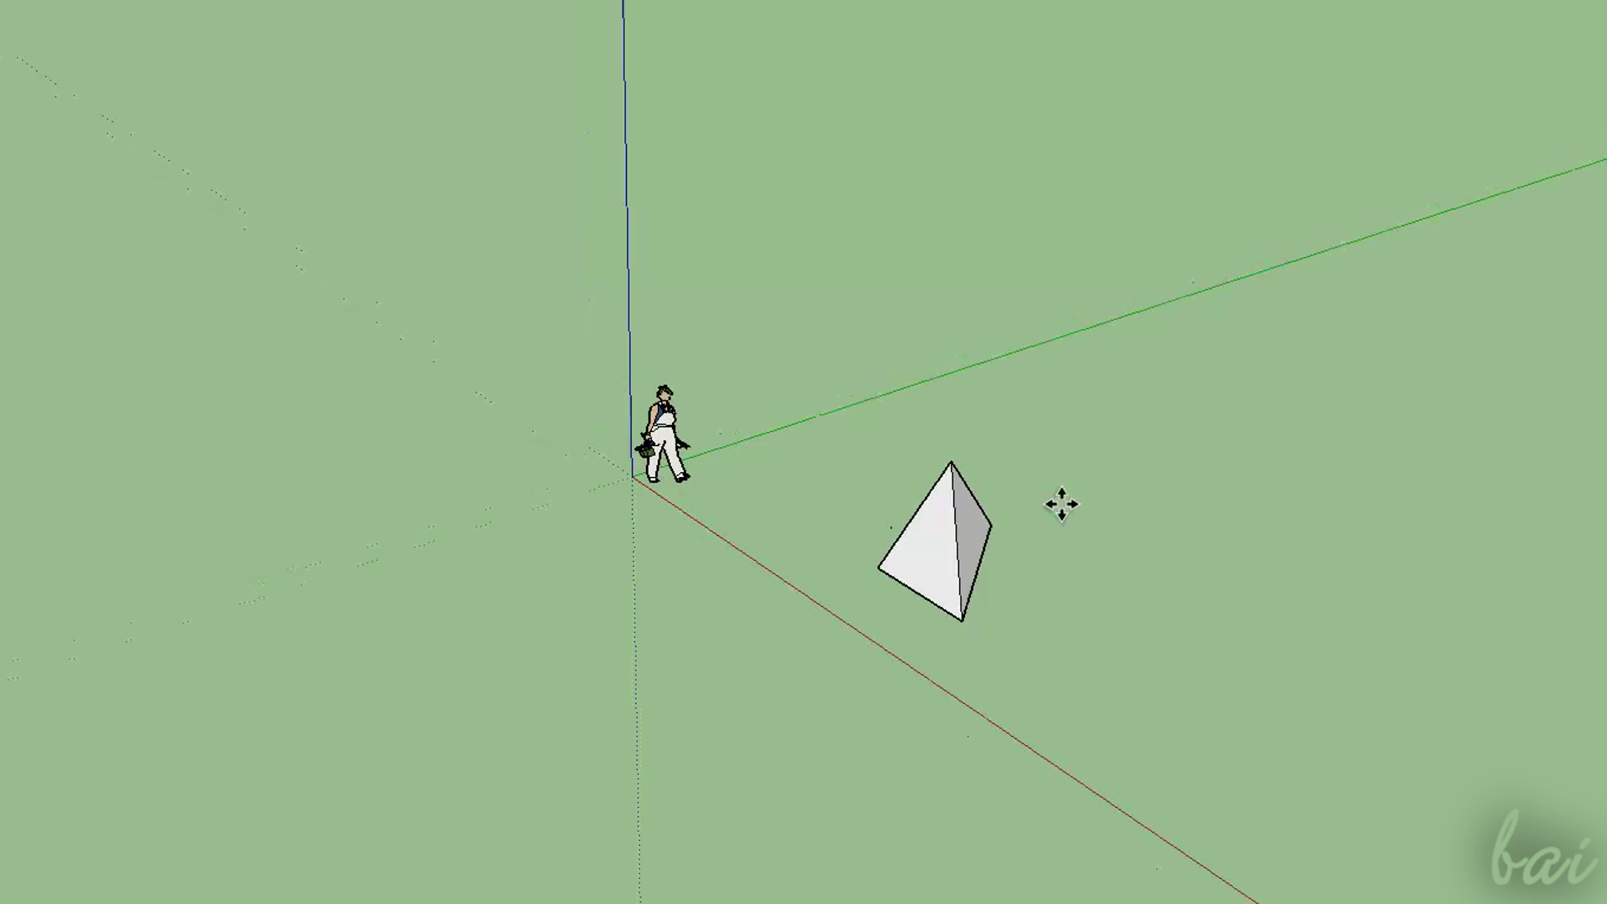
pyautogui.hotkey('ctrl', 'v')
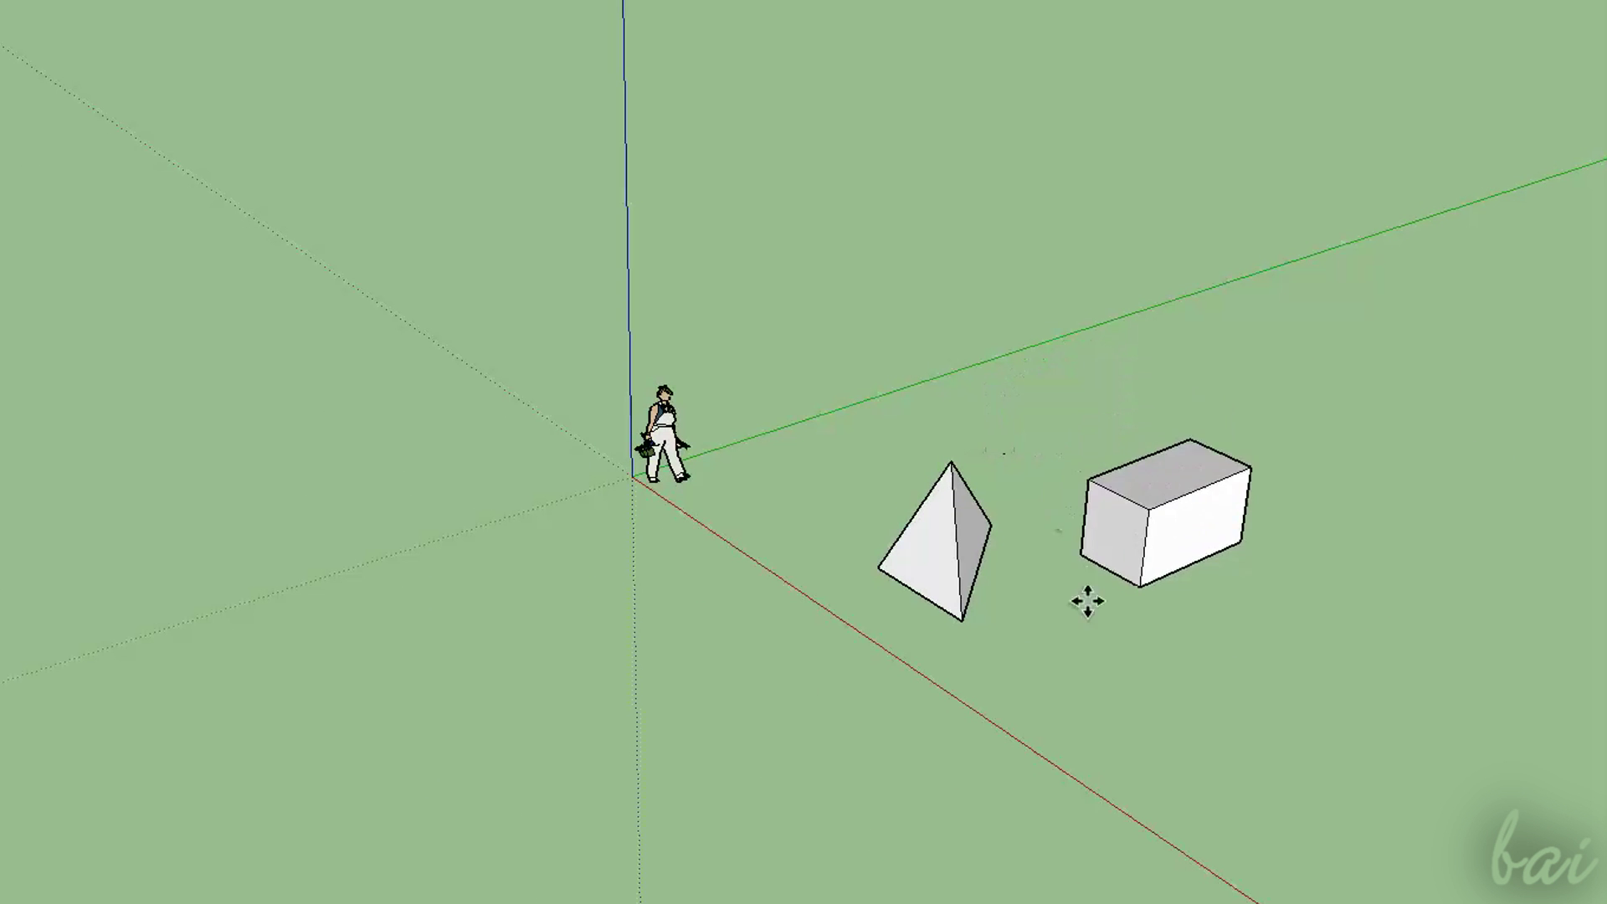
pyautogui.click(1052, 628)
pyautogui.scroll(1, 1202, 670)
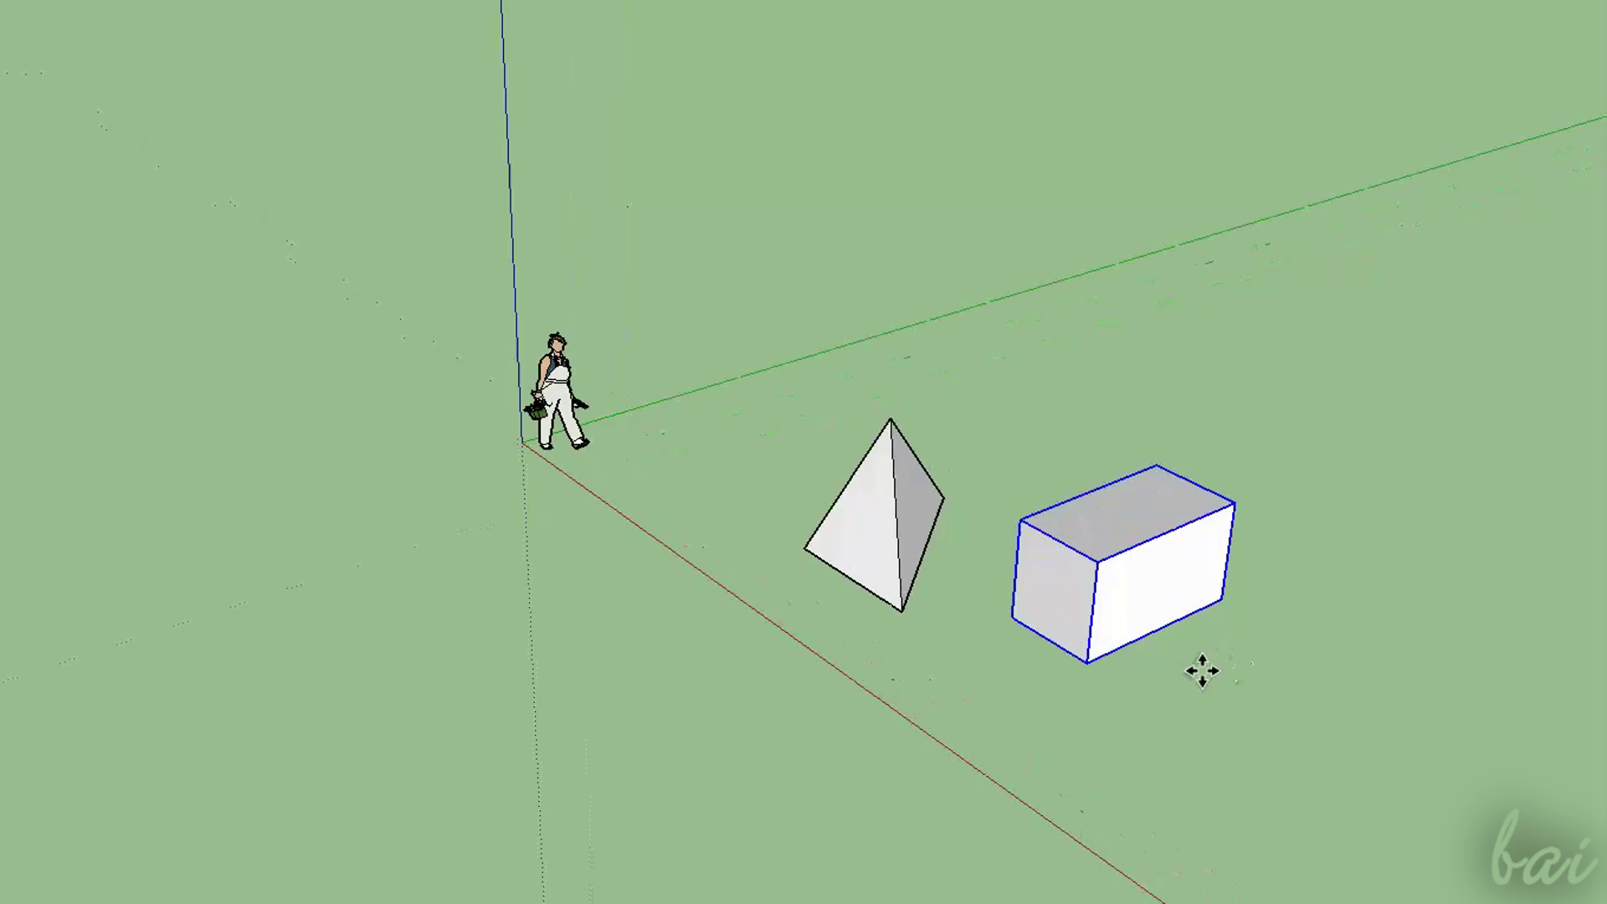
pyautogui.scroll(2, 1202, 671)
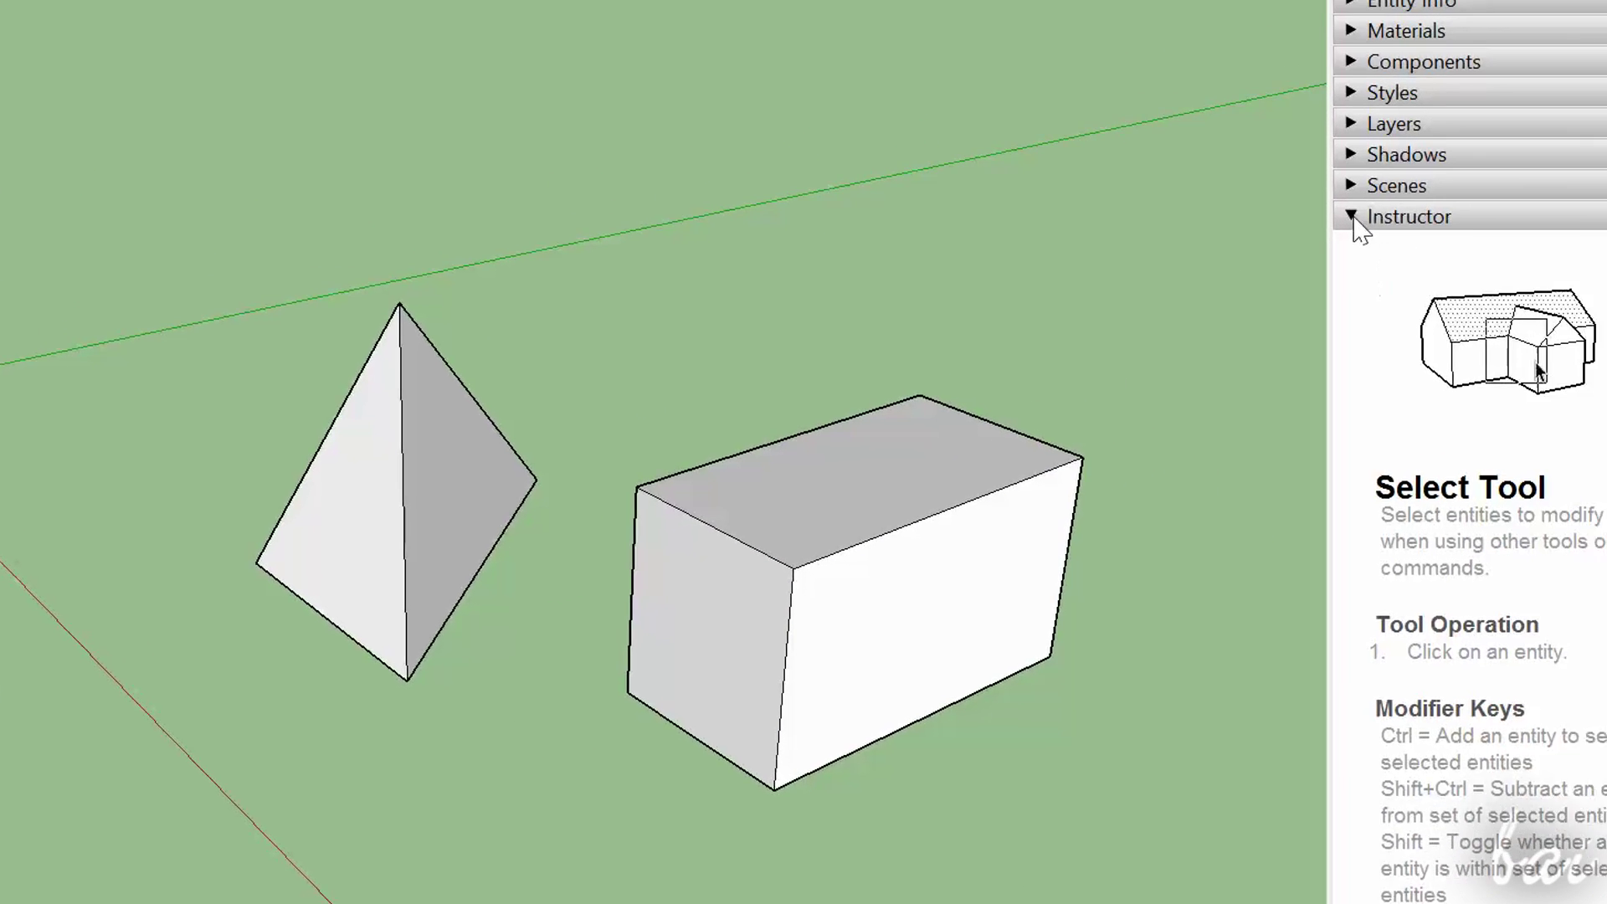
# Select the pyramid's right face and set its back-side material to orange in Entity Info
pyautogui.click(1355, 218)
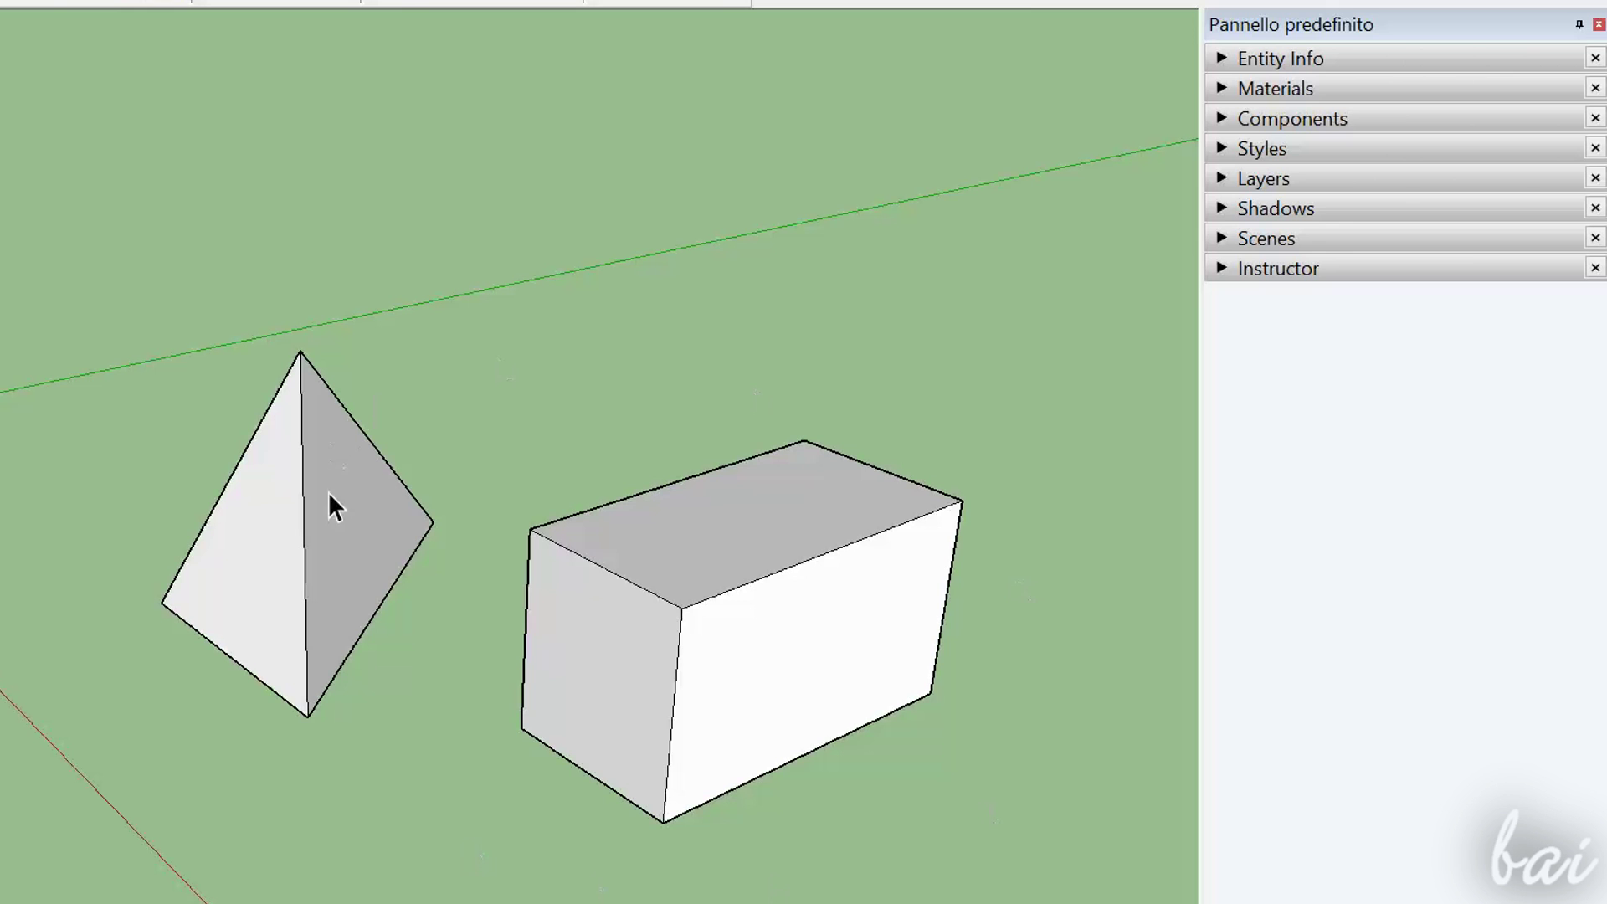
pyautogui.click(343, 534)
pyautogui.click(1222, 58)
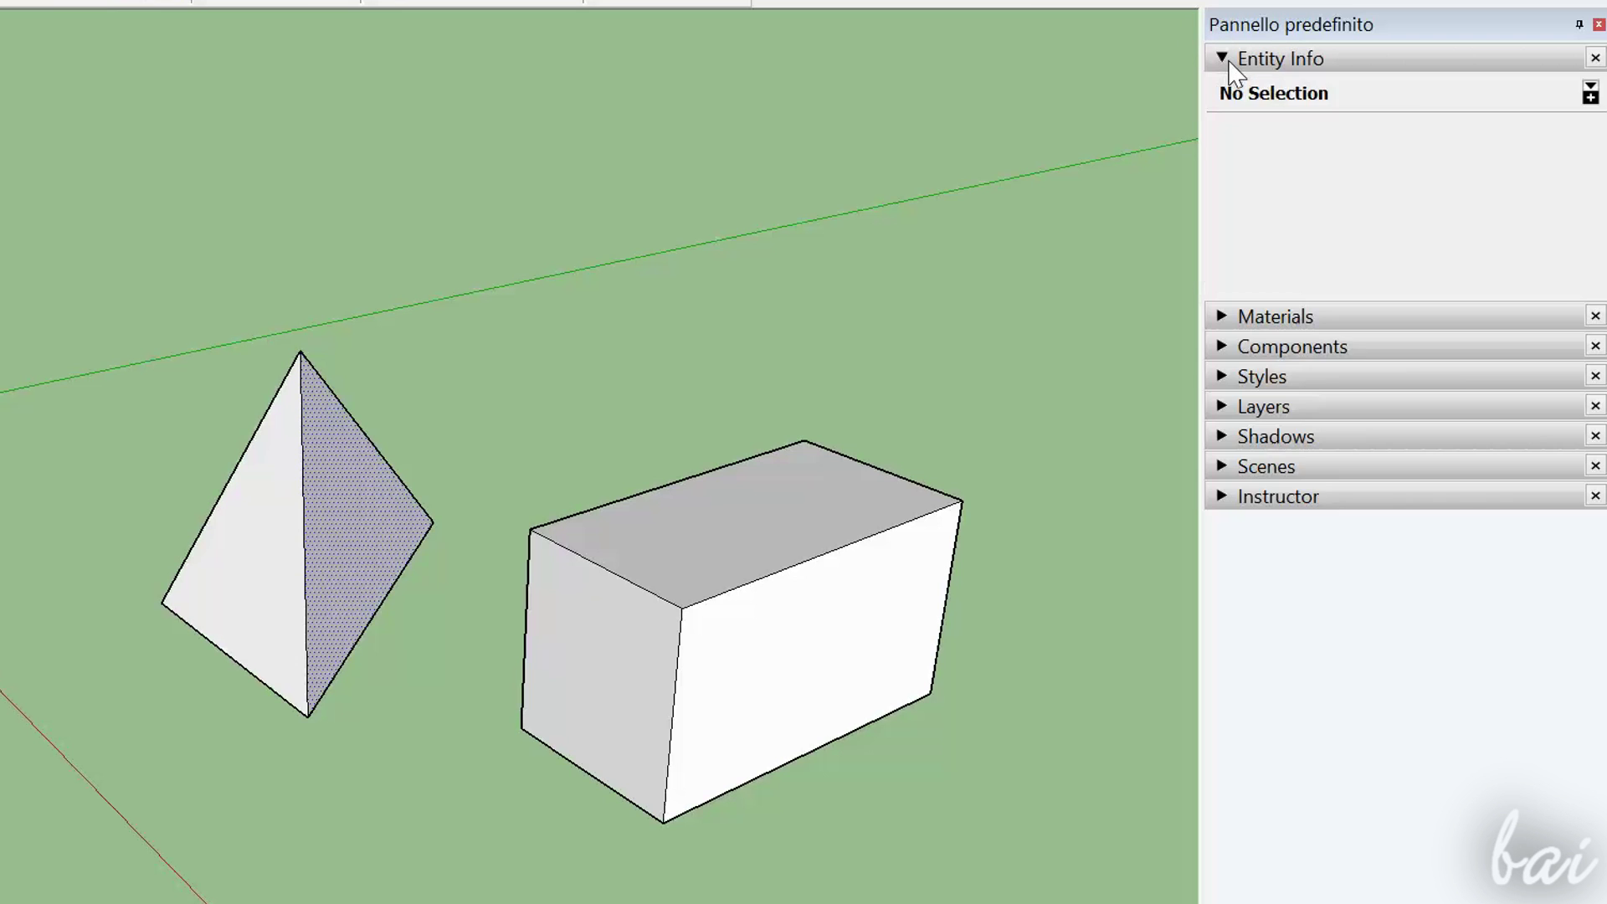
pyautogui.click(1314, 172)
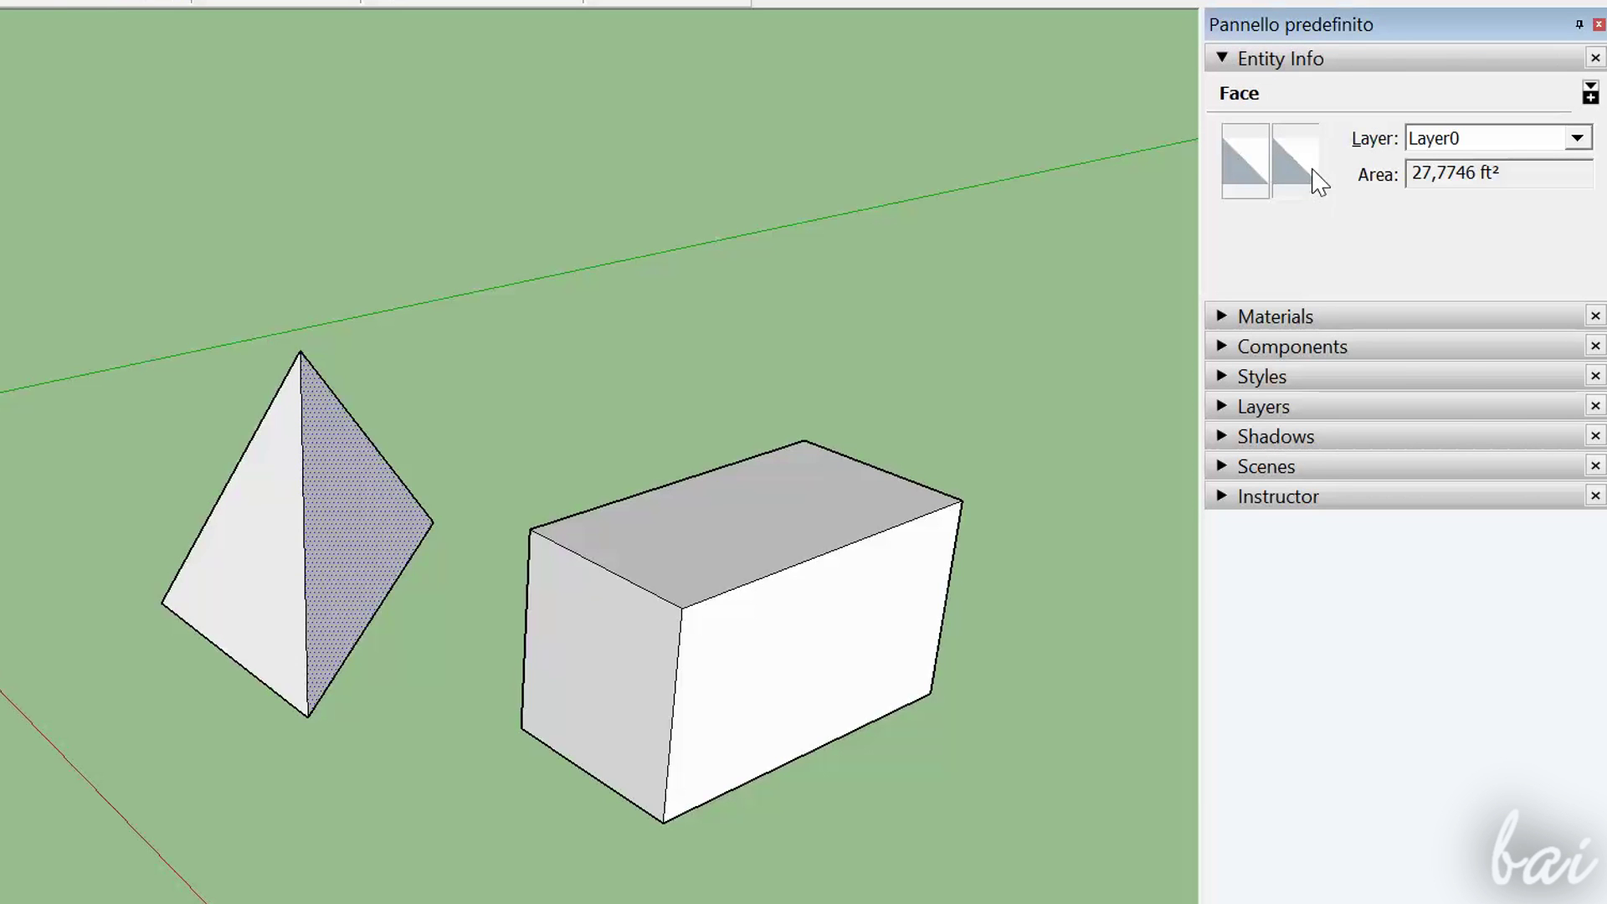
pyautogui.moveTo(669, 302); pyautogui.dragTo(842, 119)
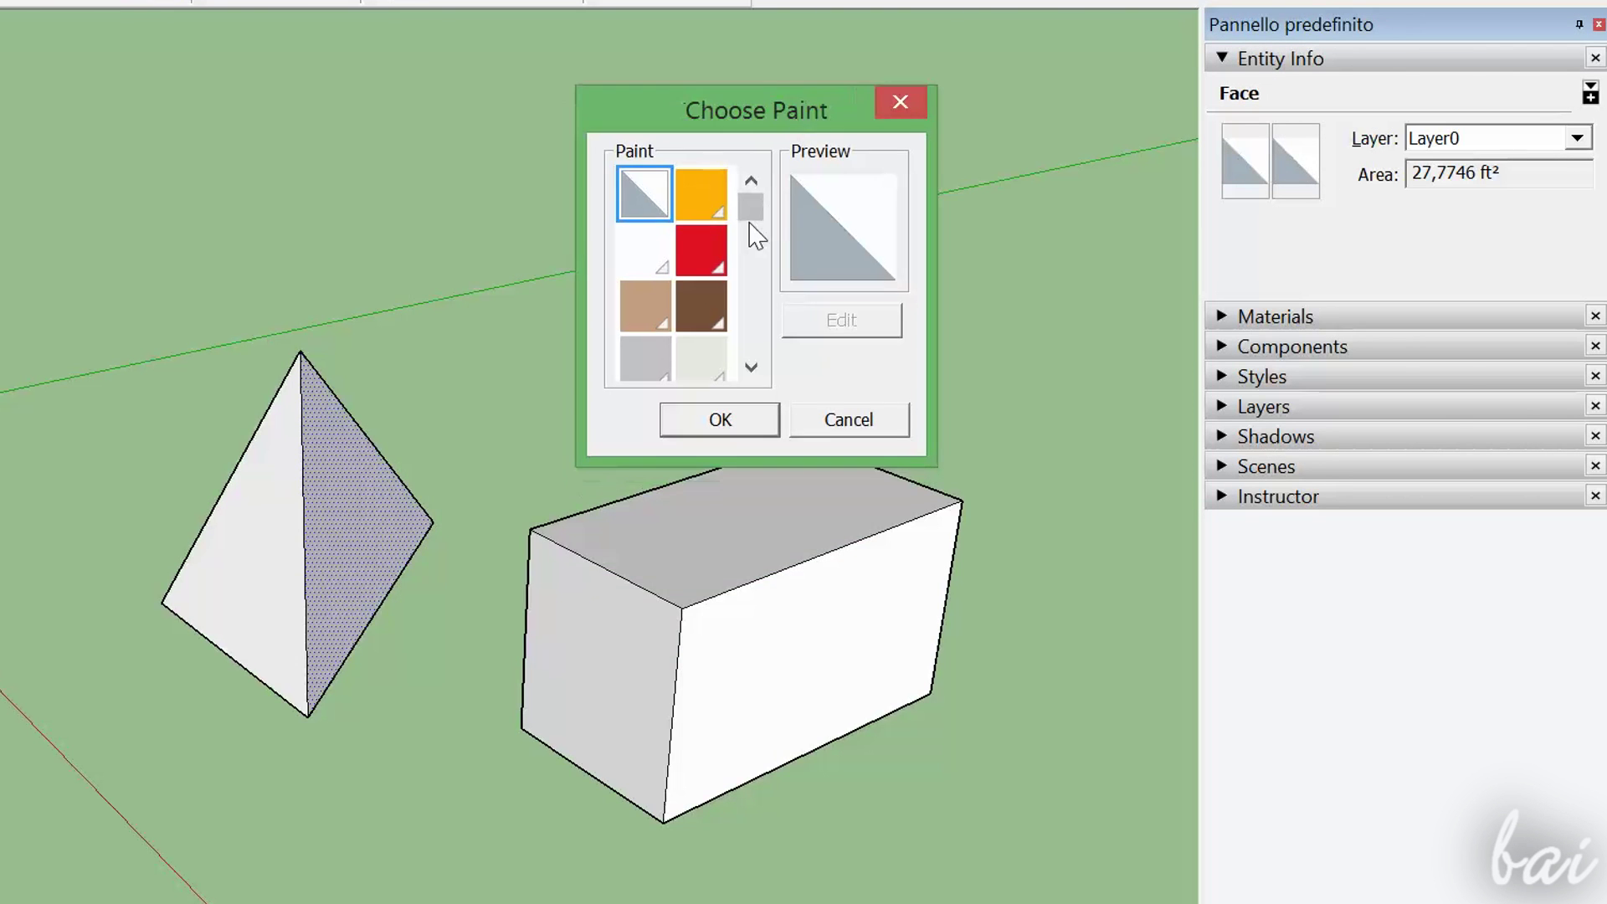
pyautogui.moveTo(753, 211)
pyautogui.mouseDown()
pyautogui.moveTo(774, 287)
pyautogui.moveTo(777, 188)
pyautogui.mouseUp()
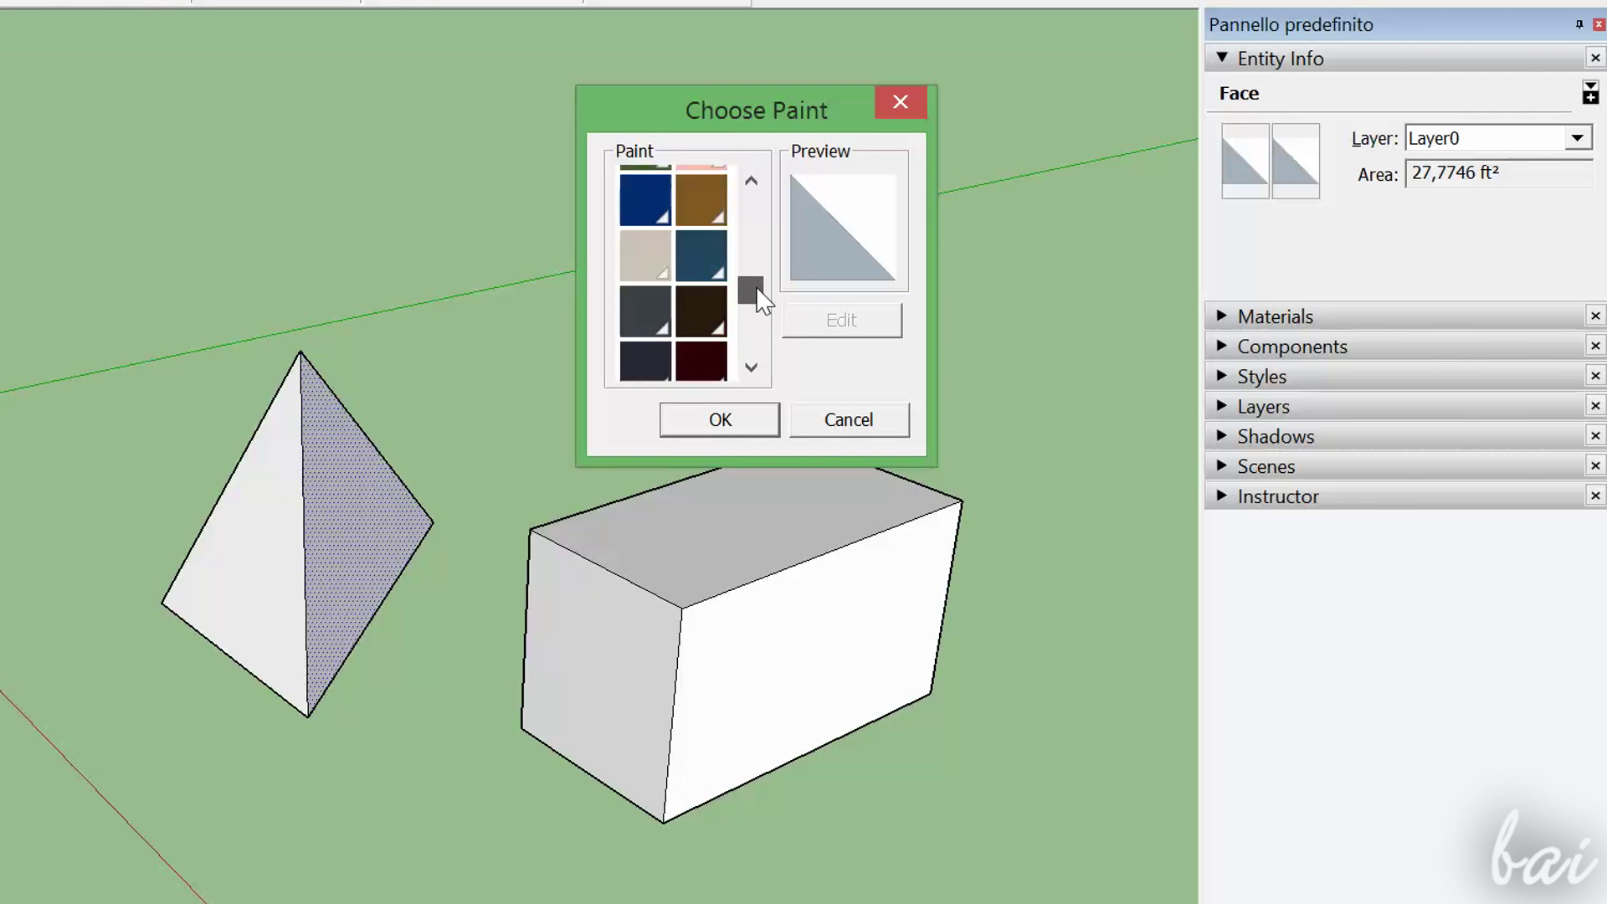
pyautogui.doubleClick(701, 194)
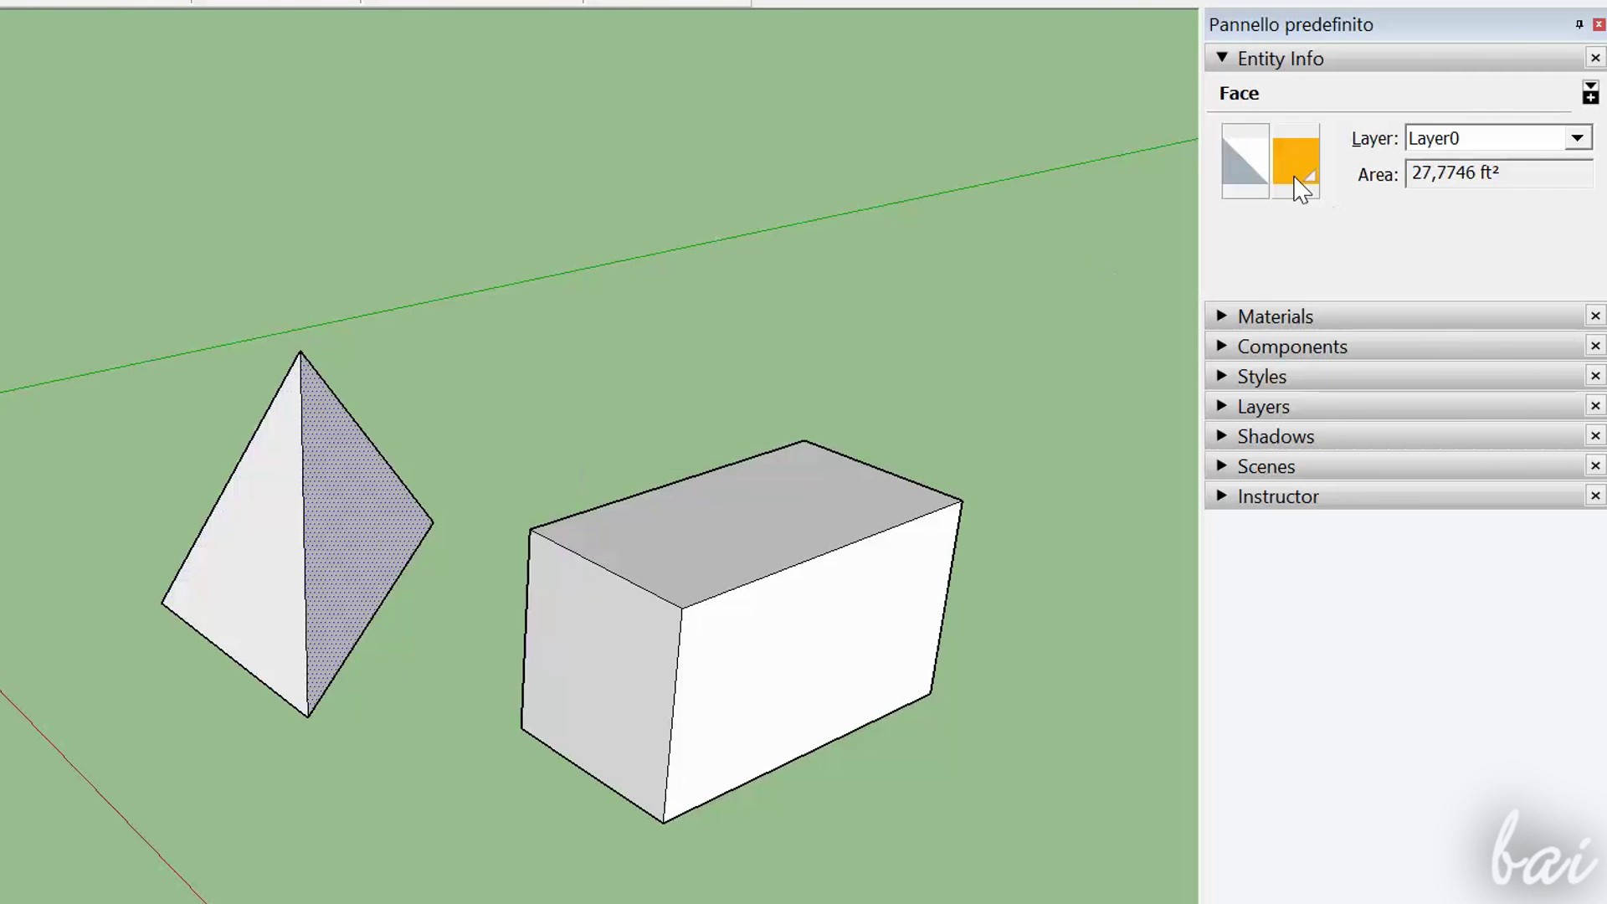
# Set the right face's front-side material to red, replacing an initial orange choice
pyautogui.click(1243, 159)
pyautogui.click(527, 394)
pyautogui.click(569, 604)
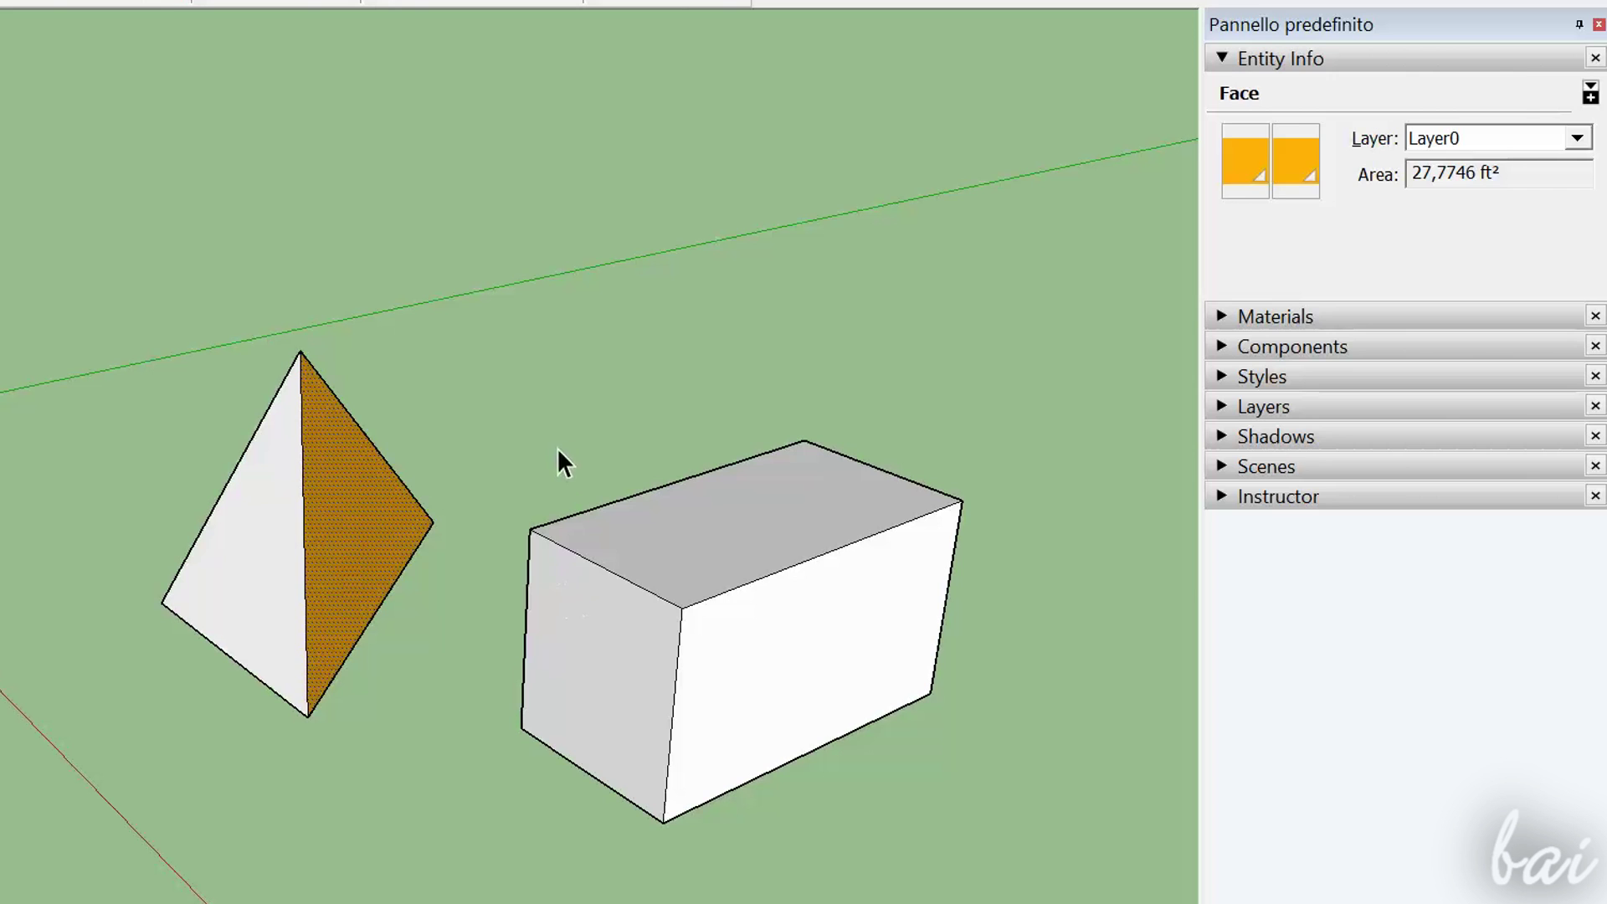
pyautogui.click(267, 520)
pyautogui.click(377, 527)
pyautogui.click(1247, 188)
pyautogui.click(527, 431)
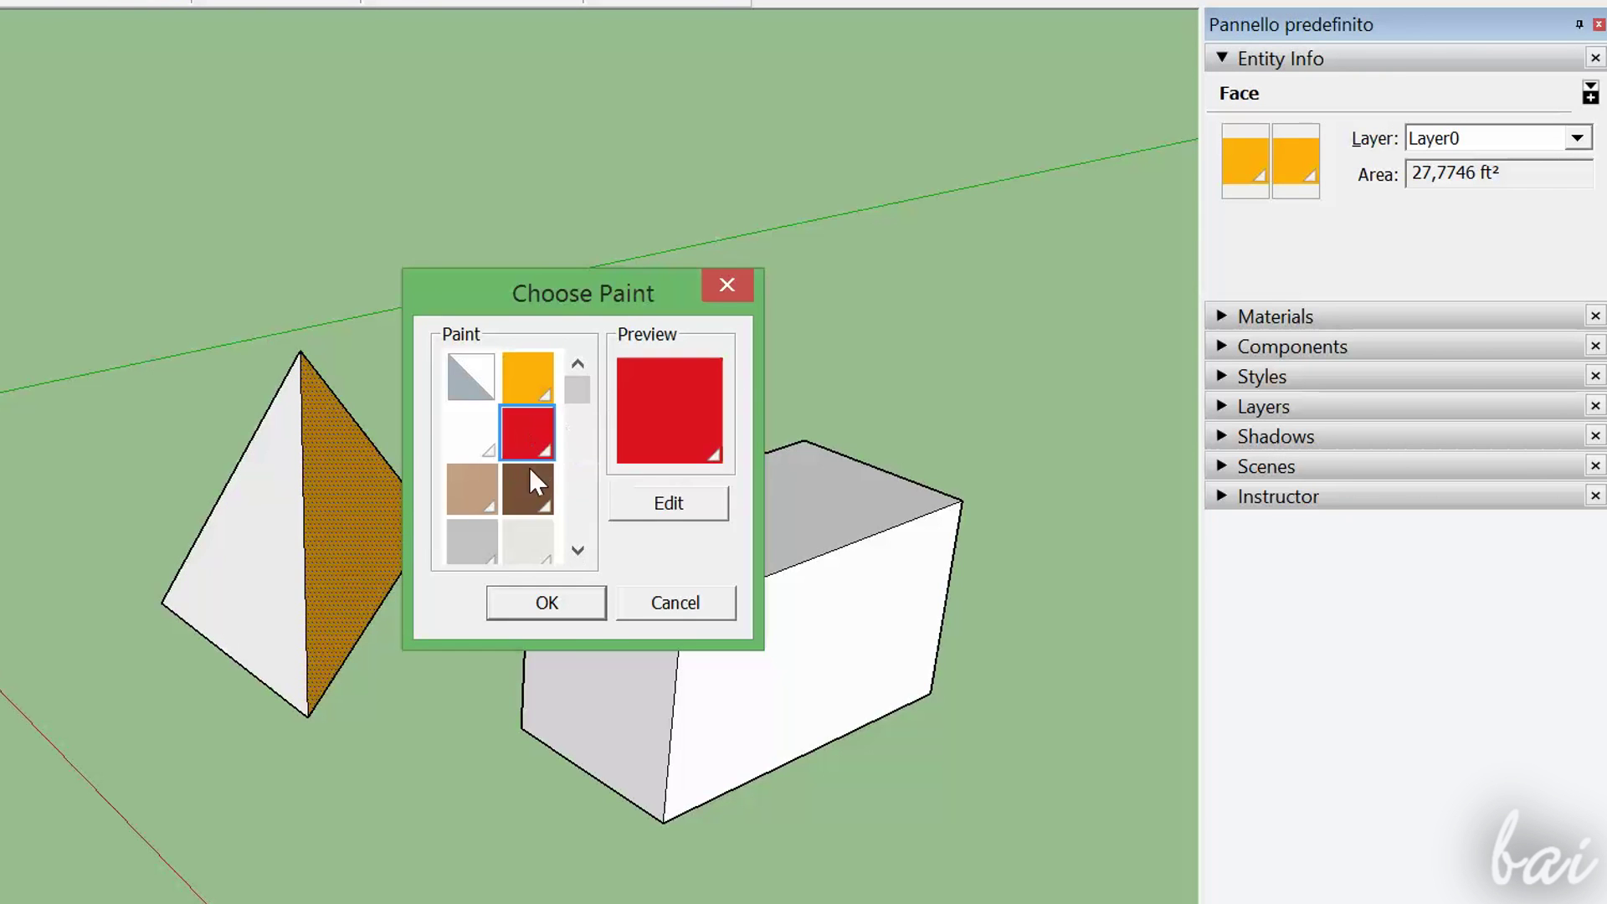
pyautogui.click(577, 601)
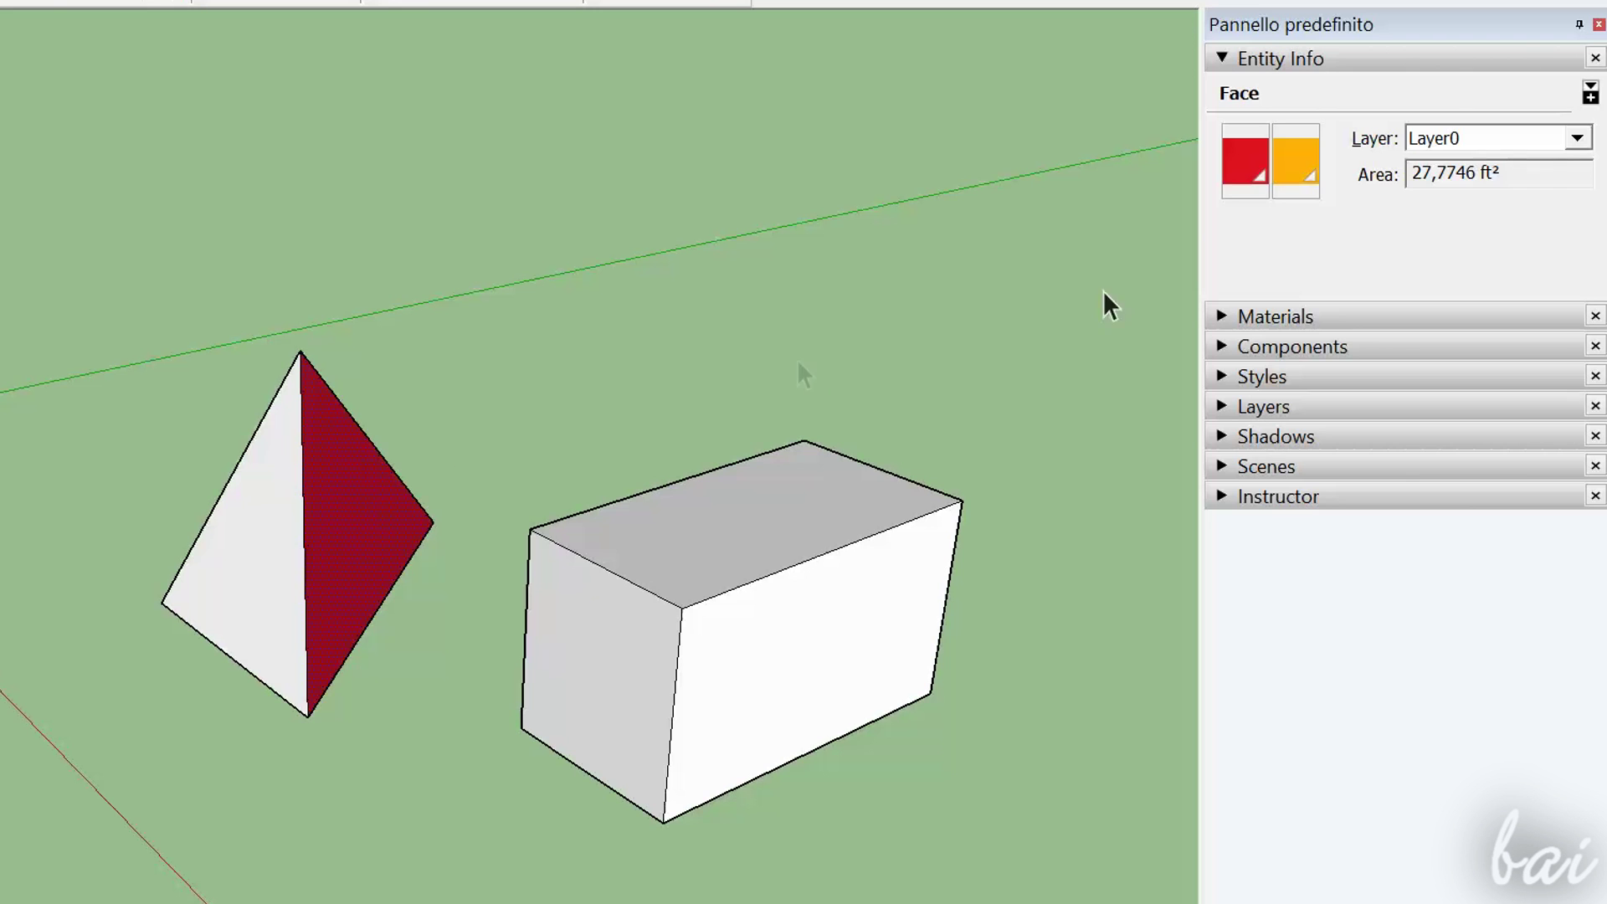
# Show the Materials tray and browse the top-level Materials category folders
pyautogui.click(1227, 60)
pyautogui.click(1222, 88)
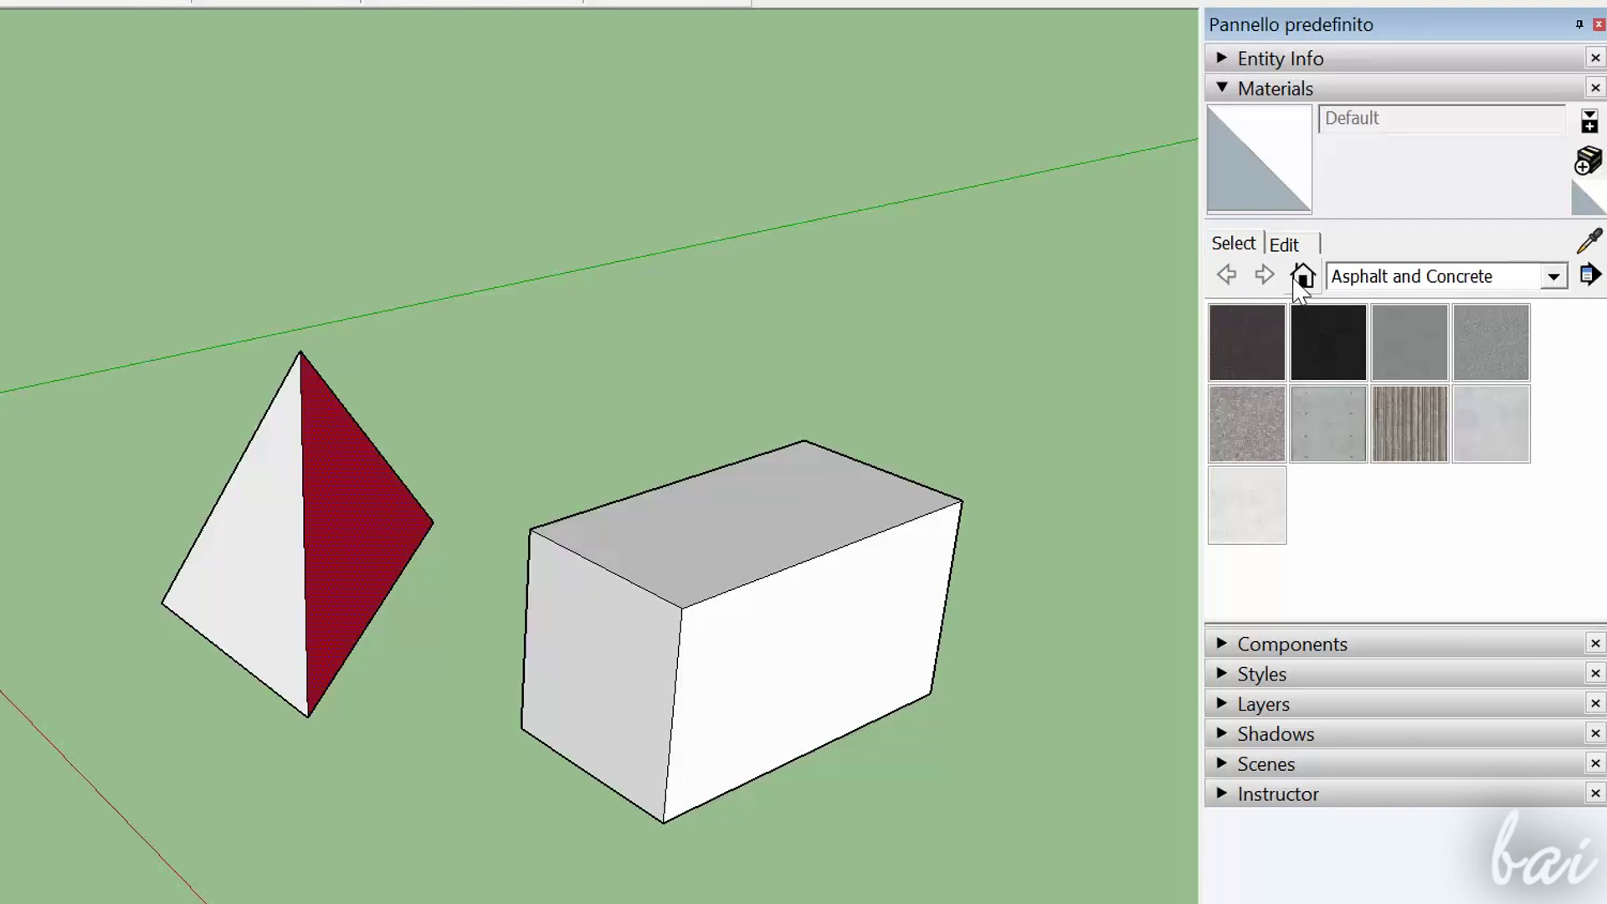
pyautogui.click(1553, 277)
pyautogui.click(1511, 320)
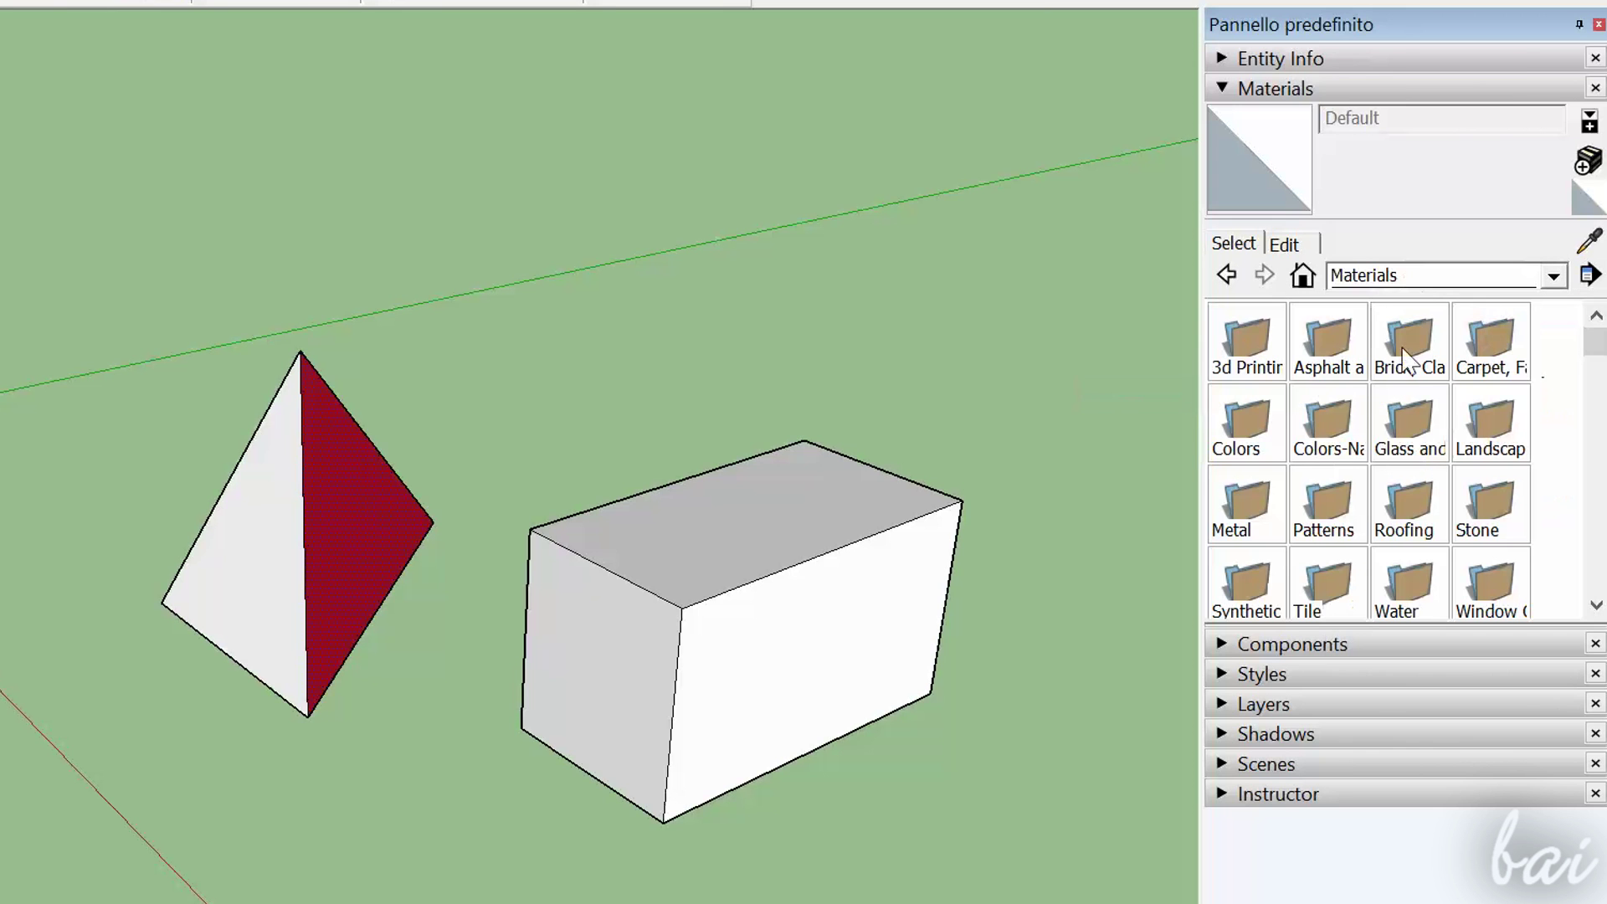
pyautogui.moveTo(1602, 355); pyautogui.dragTo(1602, 507)
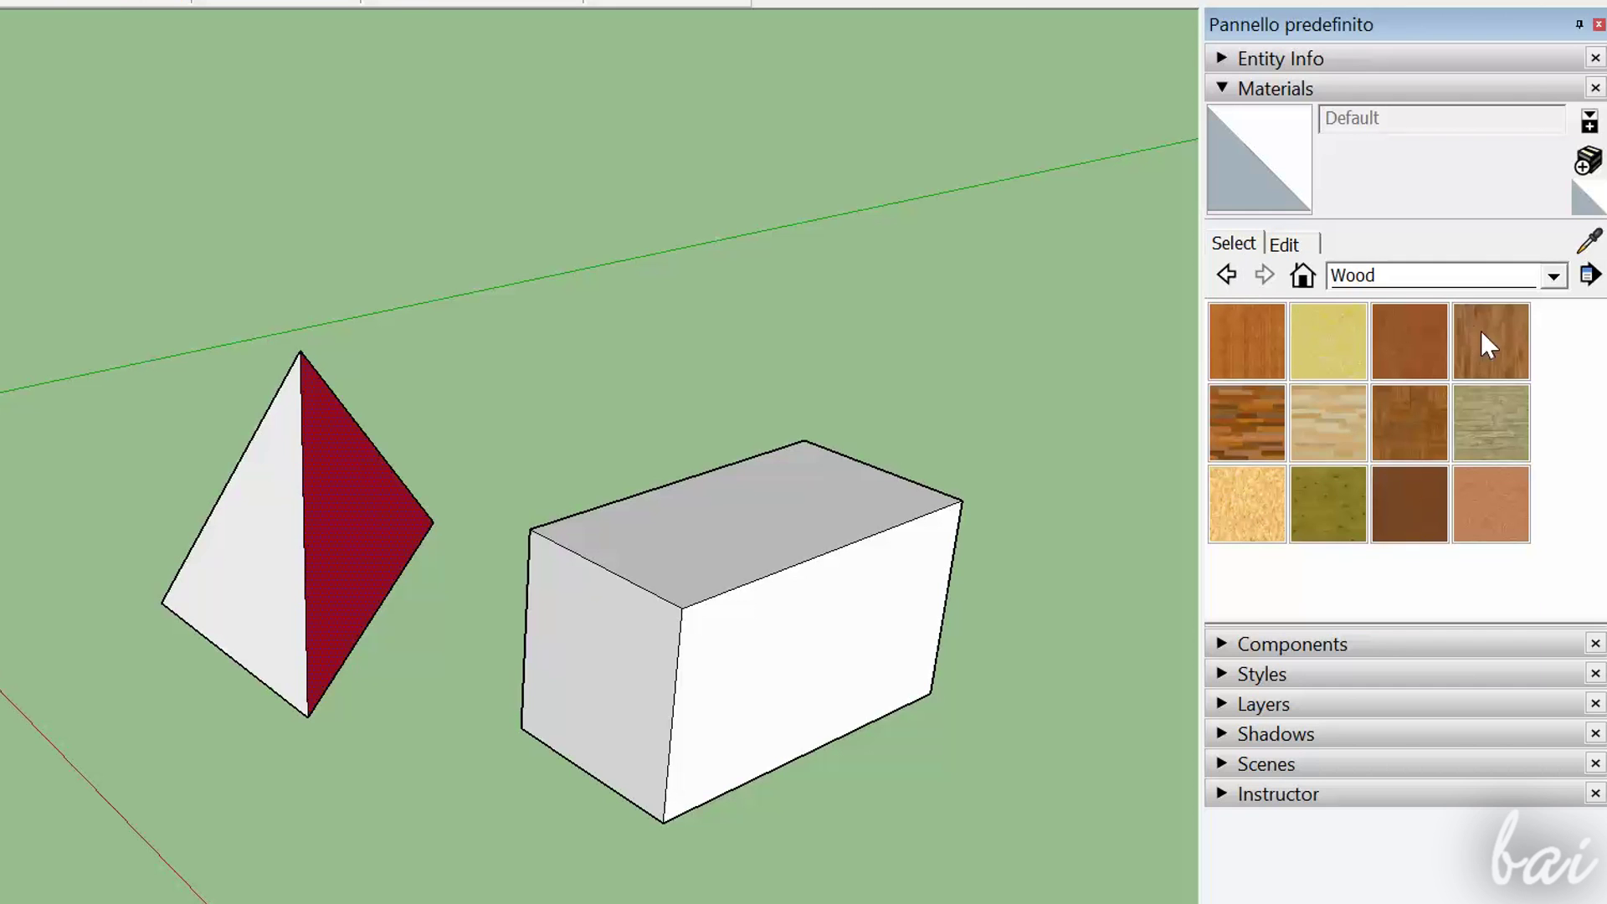
# Paint a pyramid face with Wood Floor Dark and the box with Metal Steel Textured White
pyautogui.click(1254, 428)
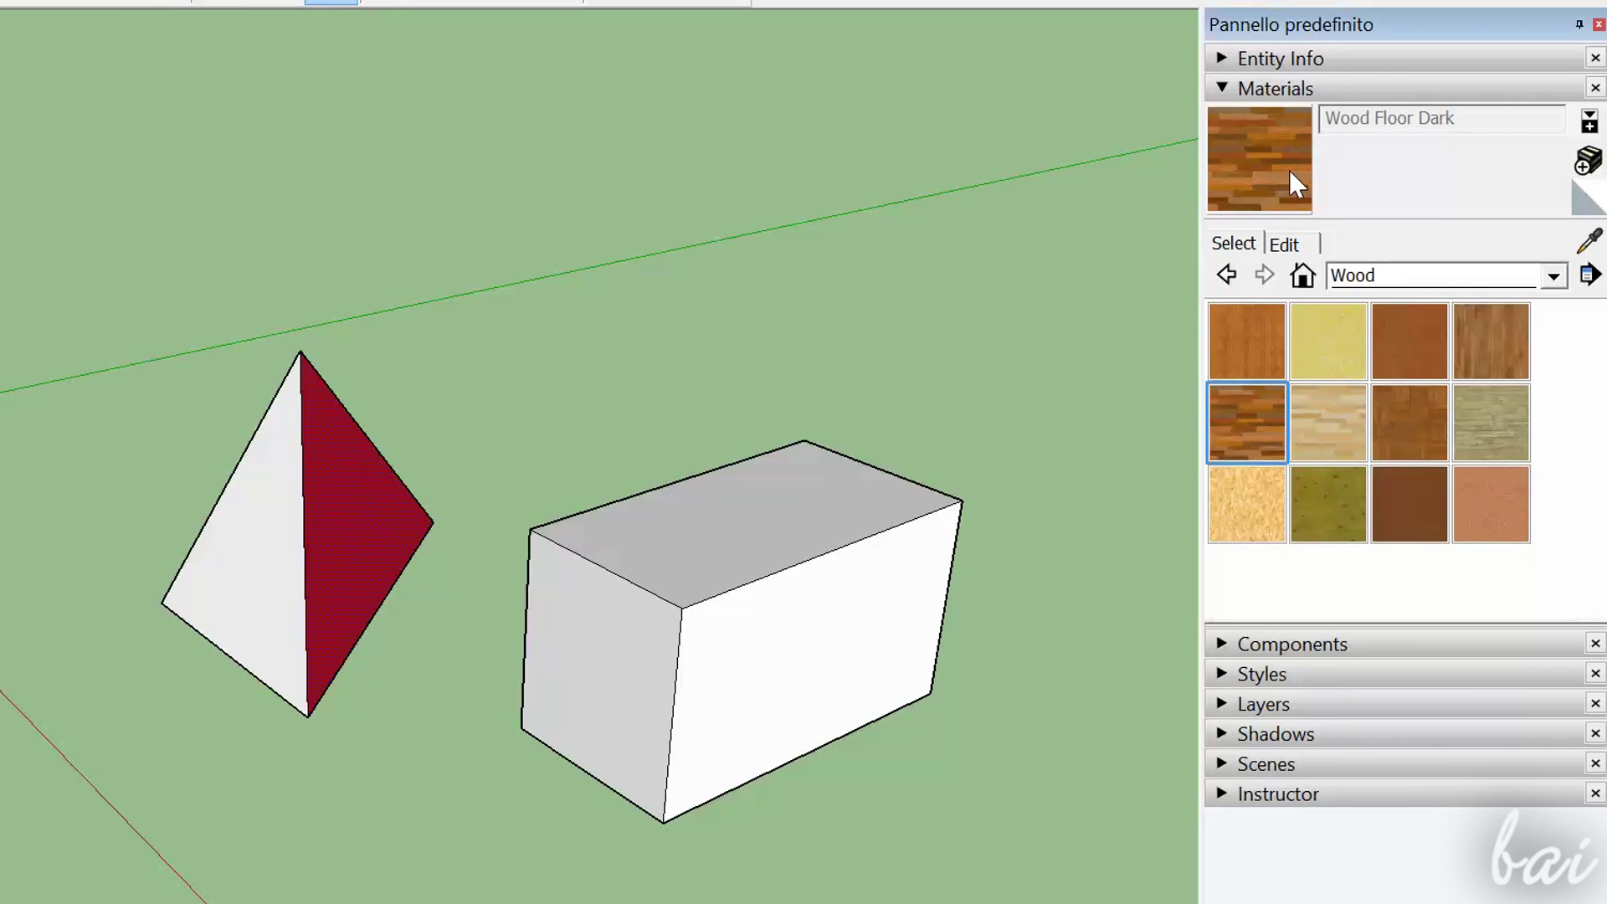
pyautogui.click(389, 529)
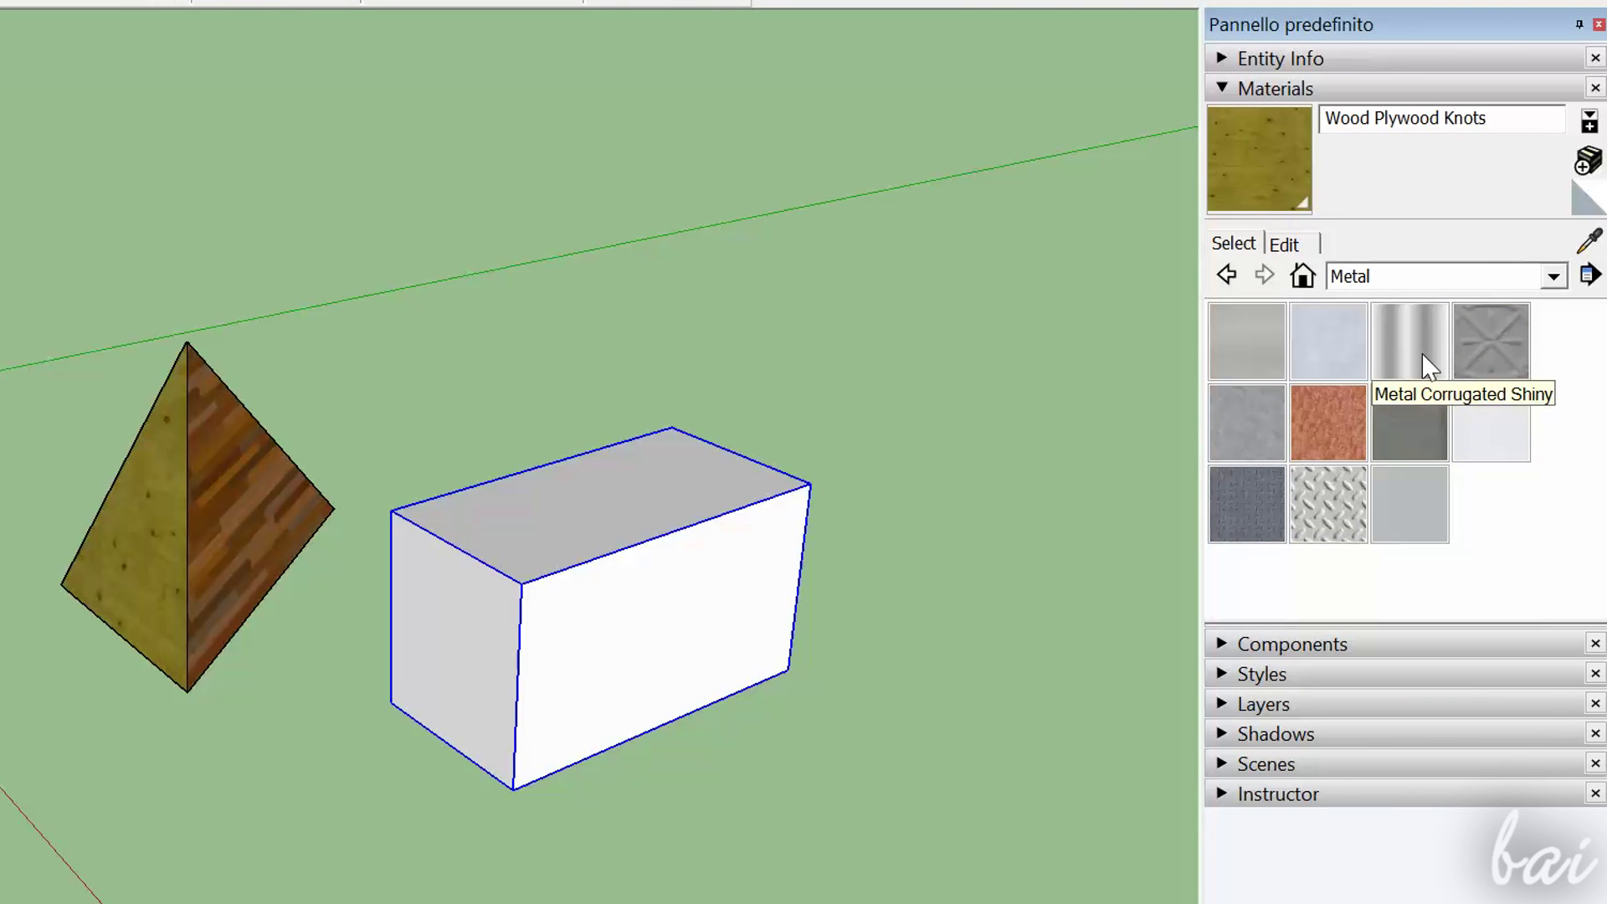
pyautogui.click(1328, 495)
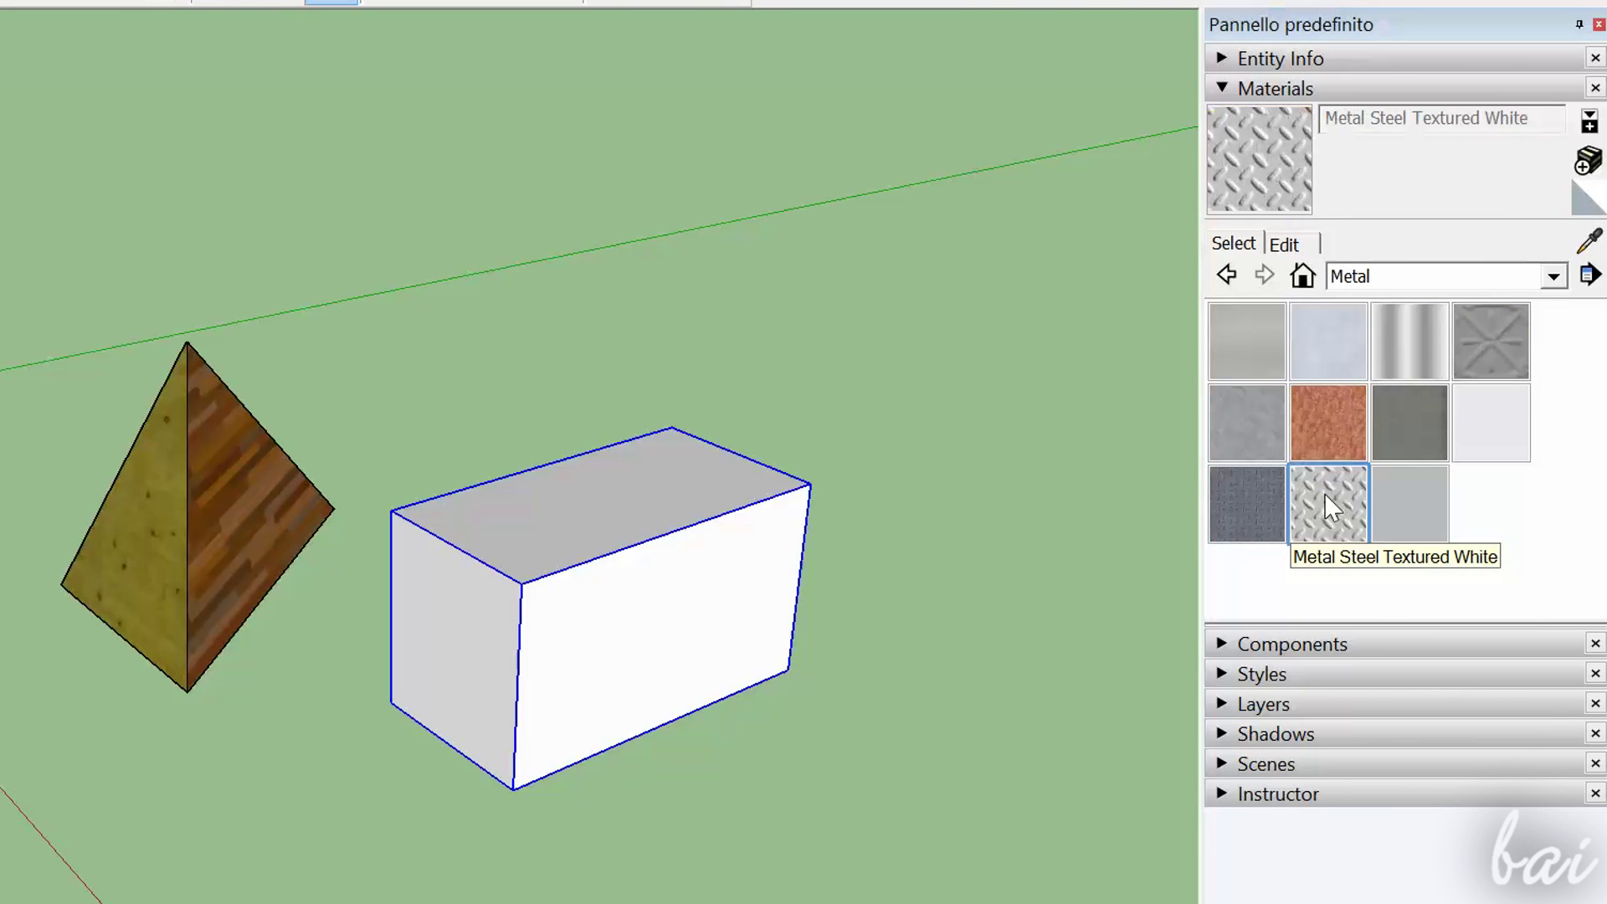
pyautogui.click(693, 466)
# Place the flat, non-extruded label 'This is a 2D text' on the ground near the box
pyautogui.scroll(2, 971, 502)
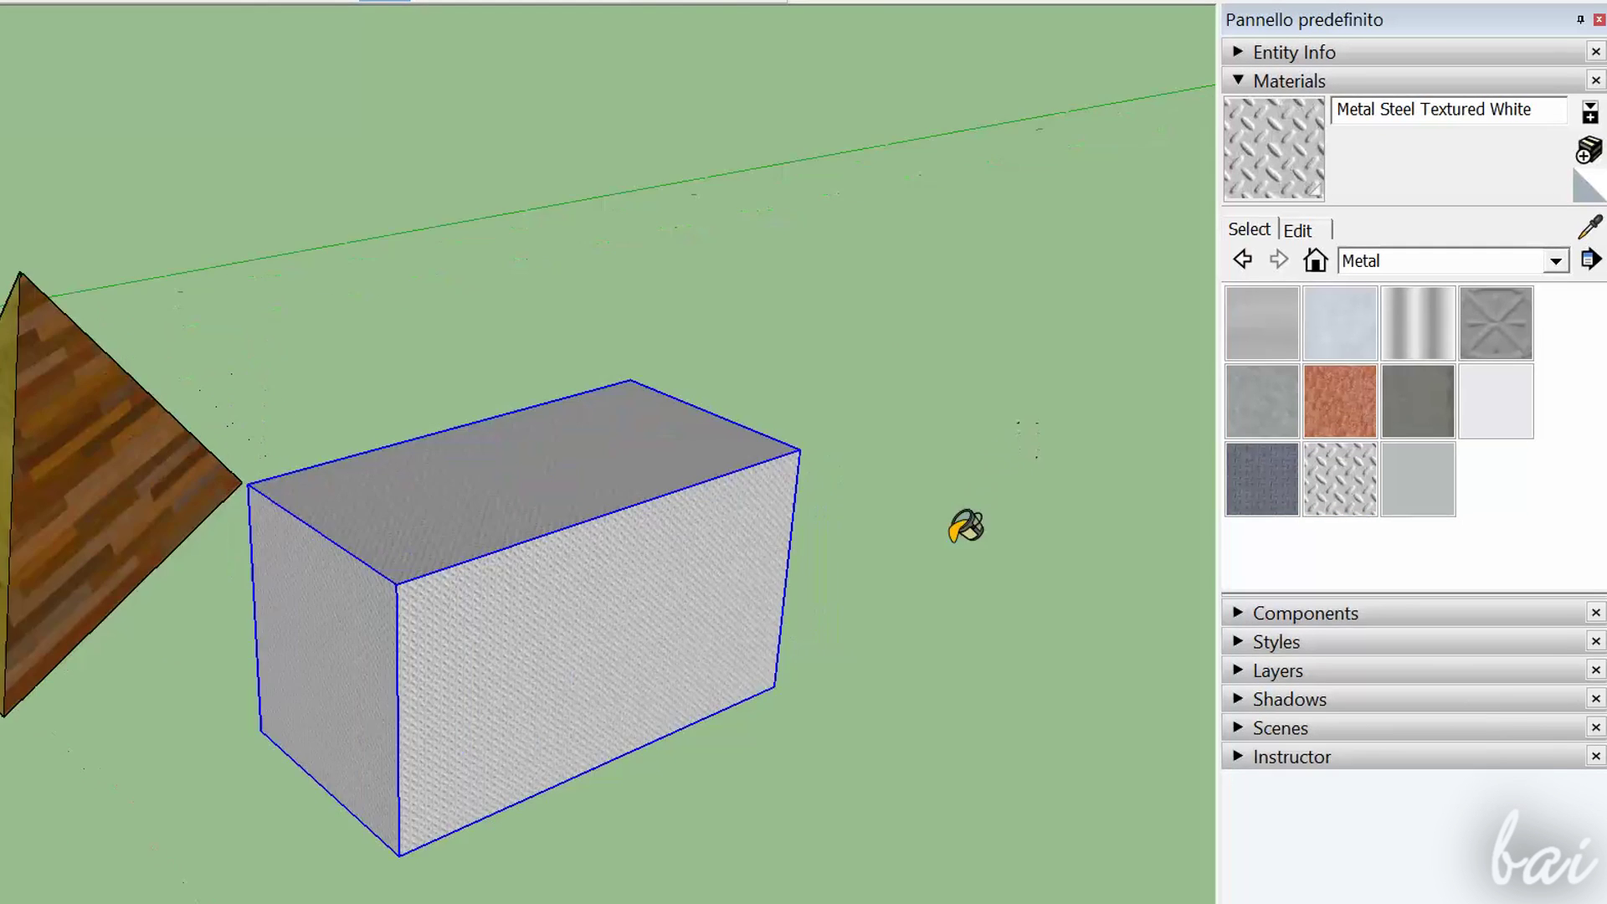
pyautogui.scroll(2, 795, 561)
pyautogui.scroll(2, 452, 578)
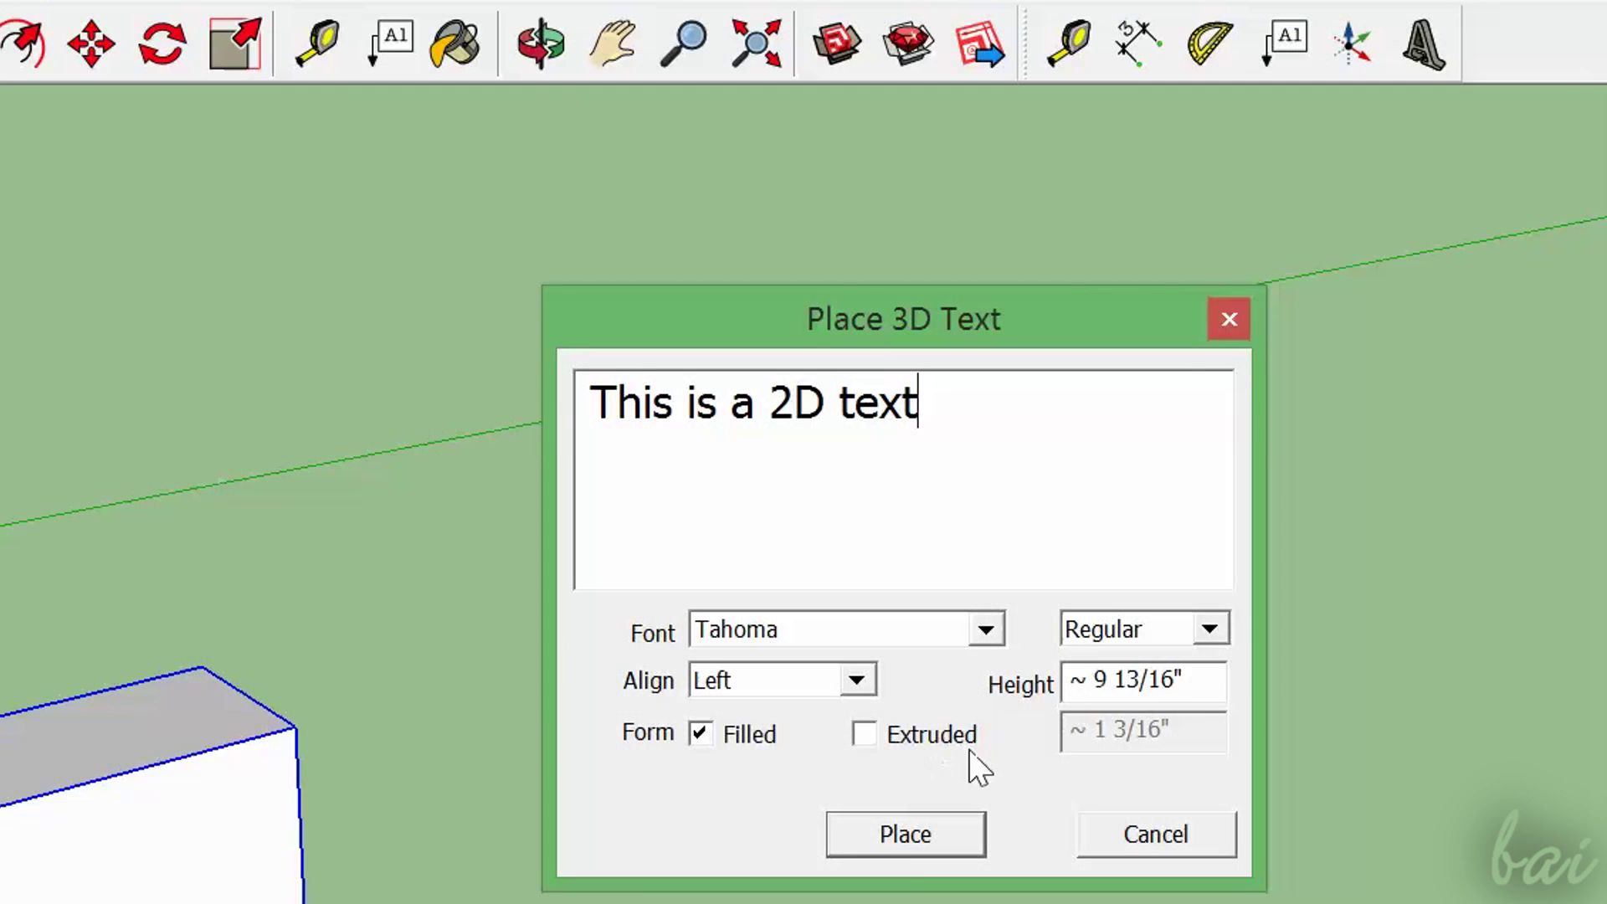
pyautogui.click(910, 852)
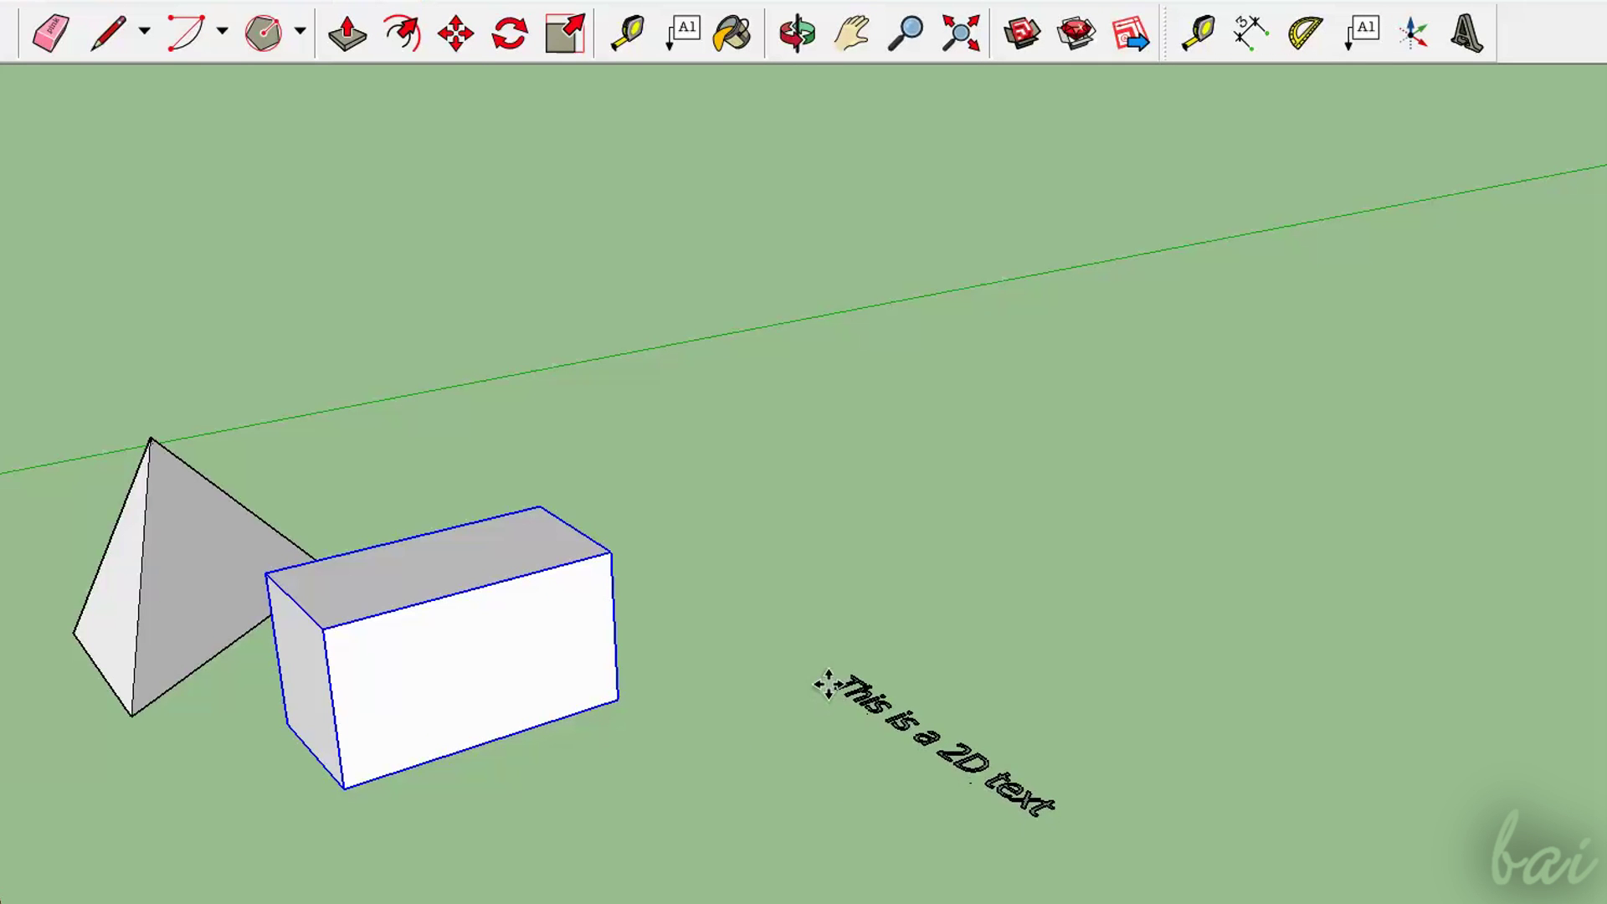
pyautogui.click(828, 685)
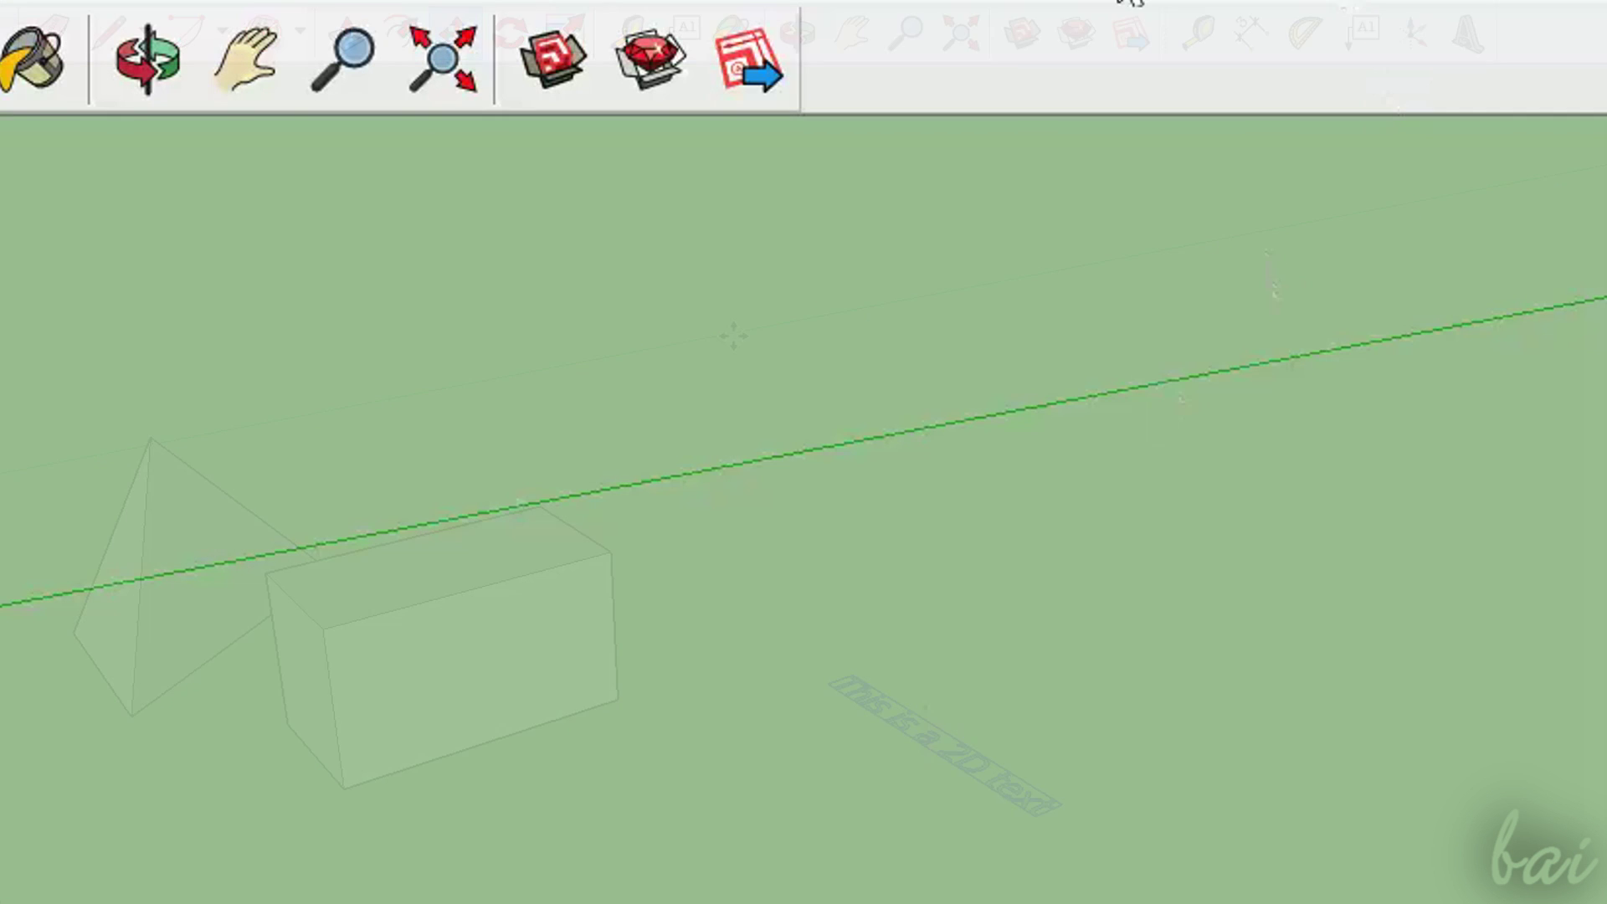
# Show the Construction toolbar and dock it beside the other toolbars
pyautogui.rightClick(984, 68)
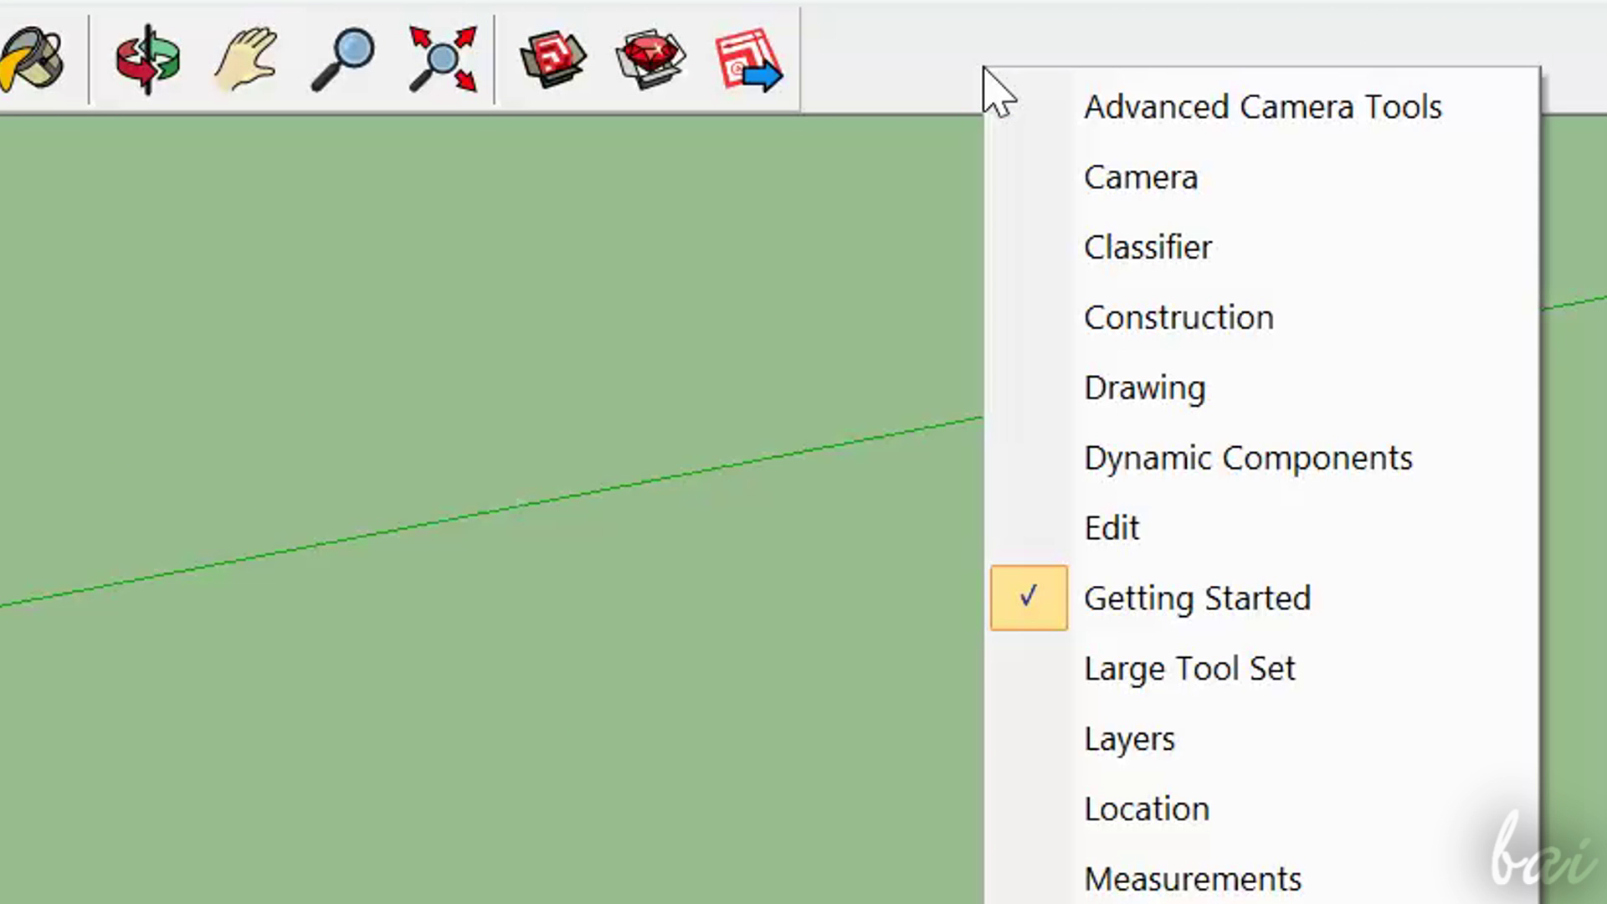
pyautogui.click(1247, 330)
pyautogui.moveTo(906, 45); pyautogui.dragTo(807, 36)
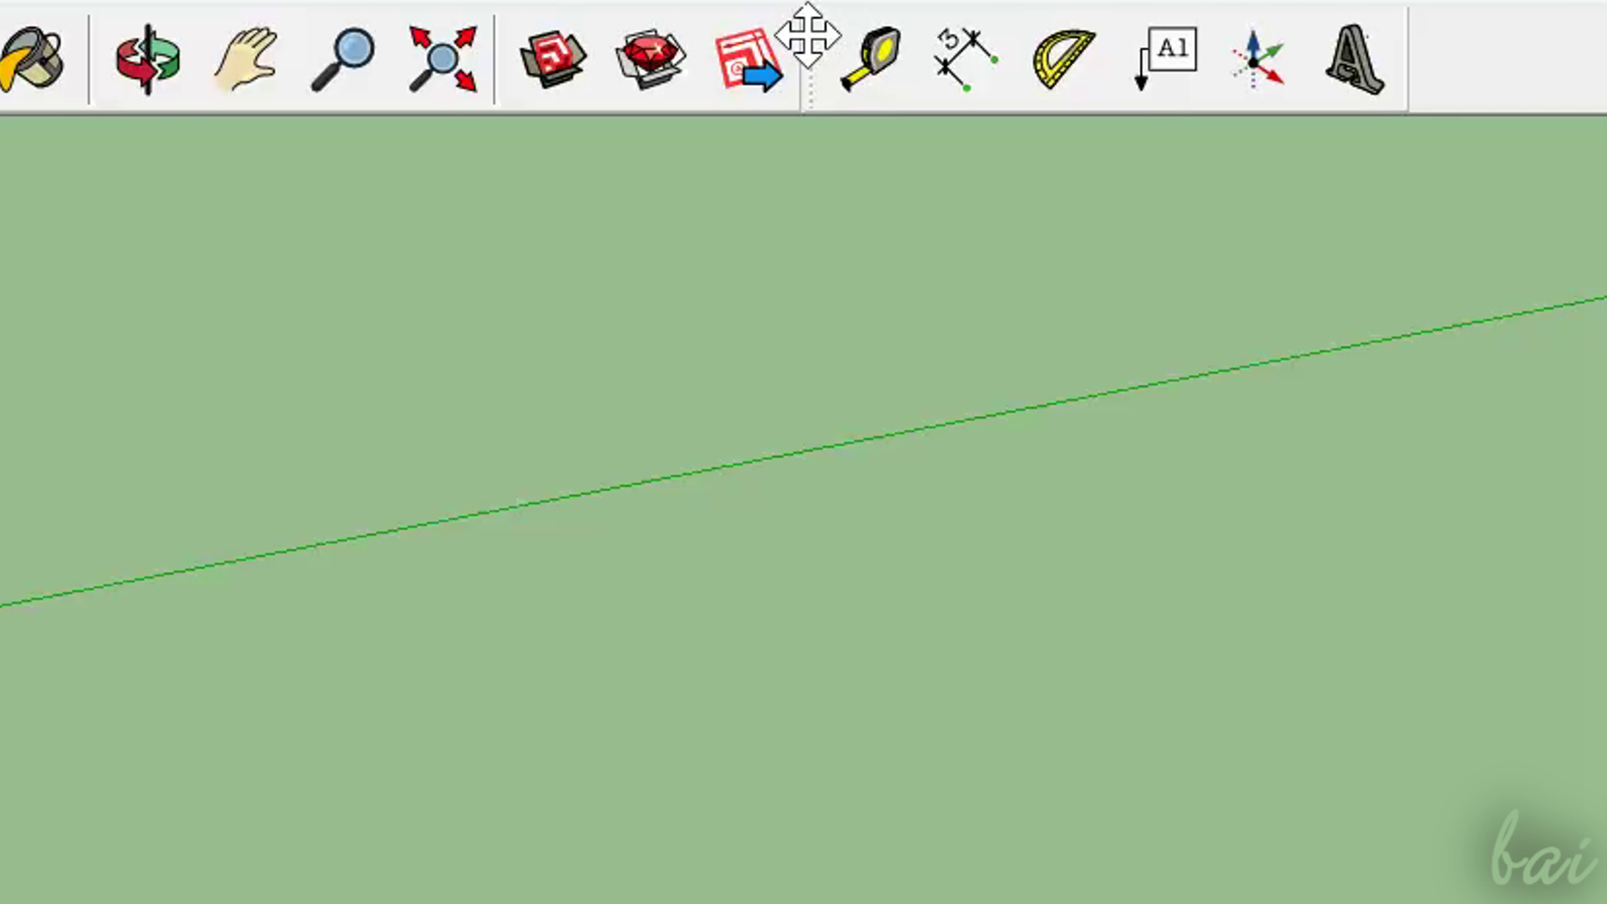
pyautogui.click(1256, 60)
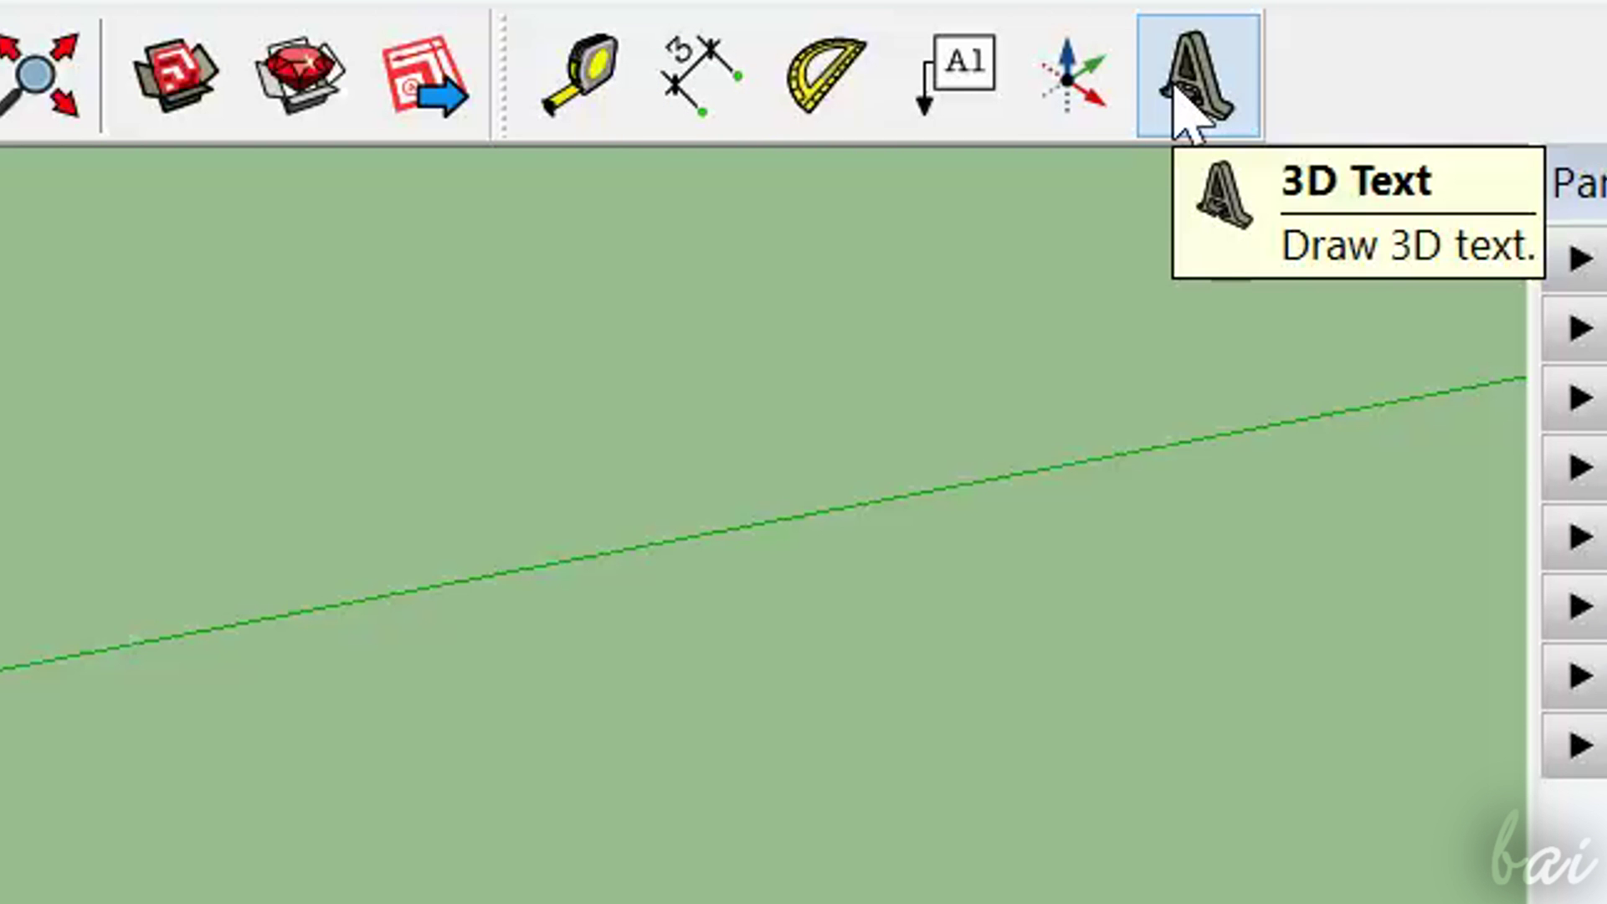
# Place extruded, filled 'This is a 3D Text' in Tahoma Regular just below the 2D label
pyautogui.click(1173, 83)
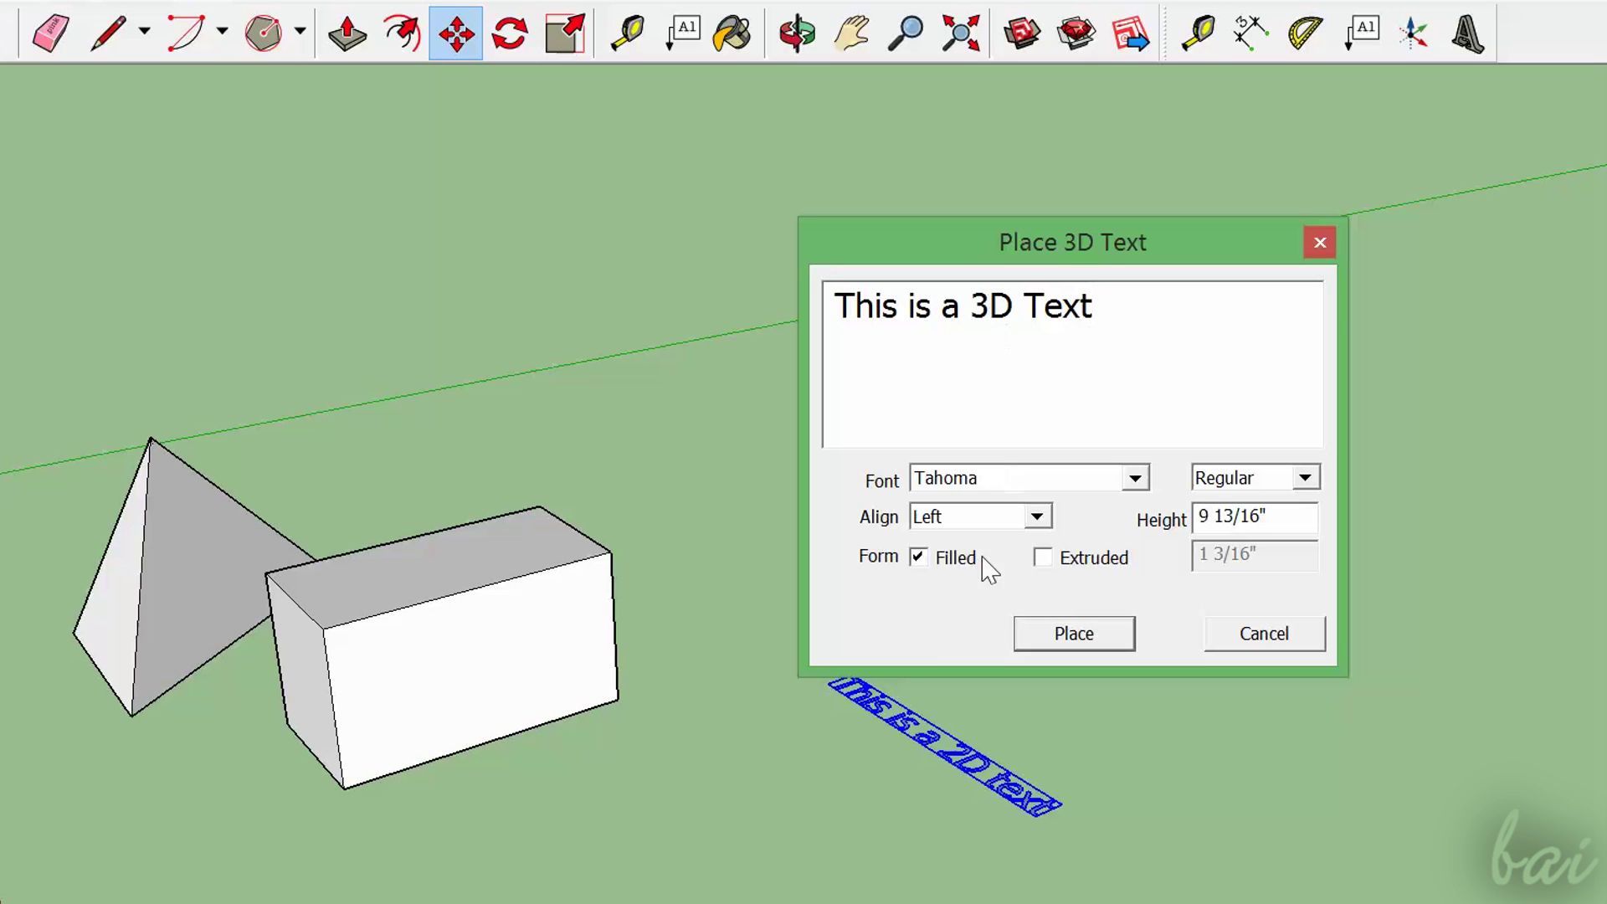
pyautogui.click(1042, 559)
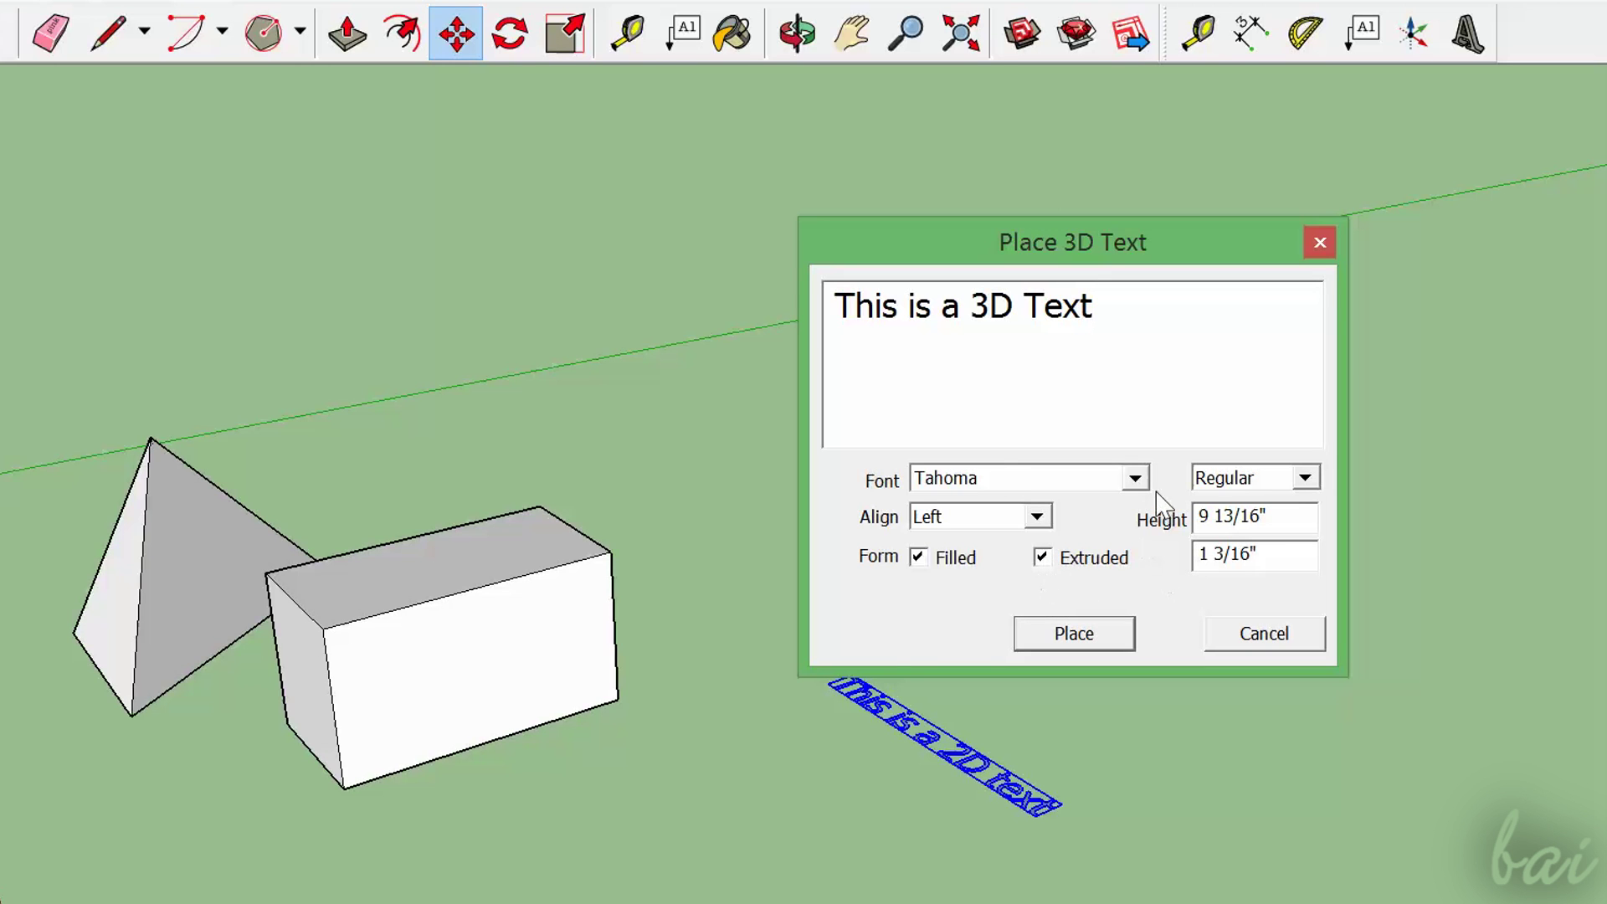
pyautogui.click(1137, 479)
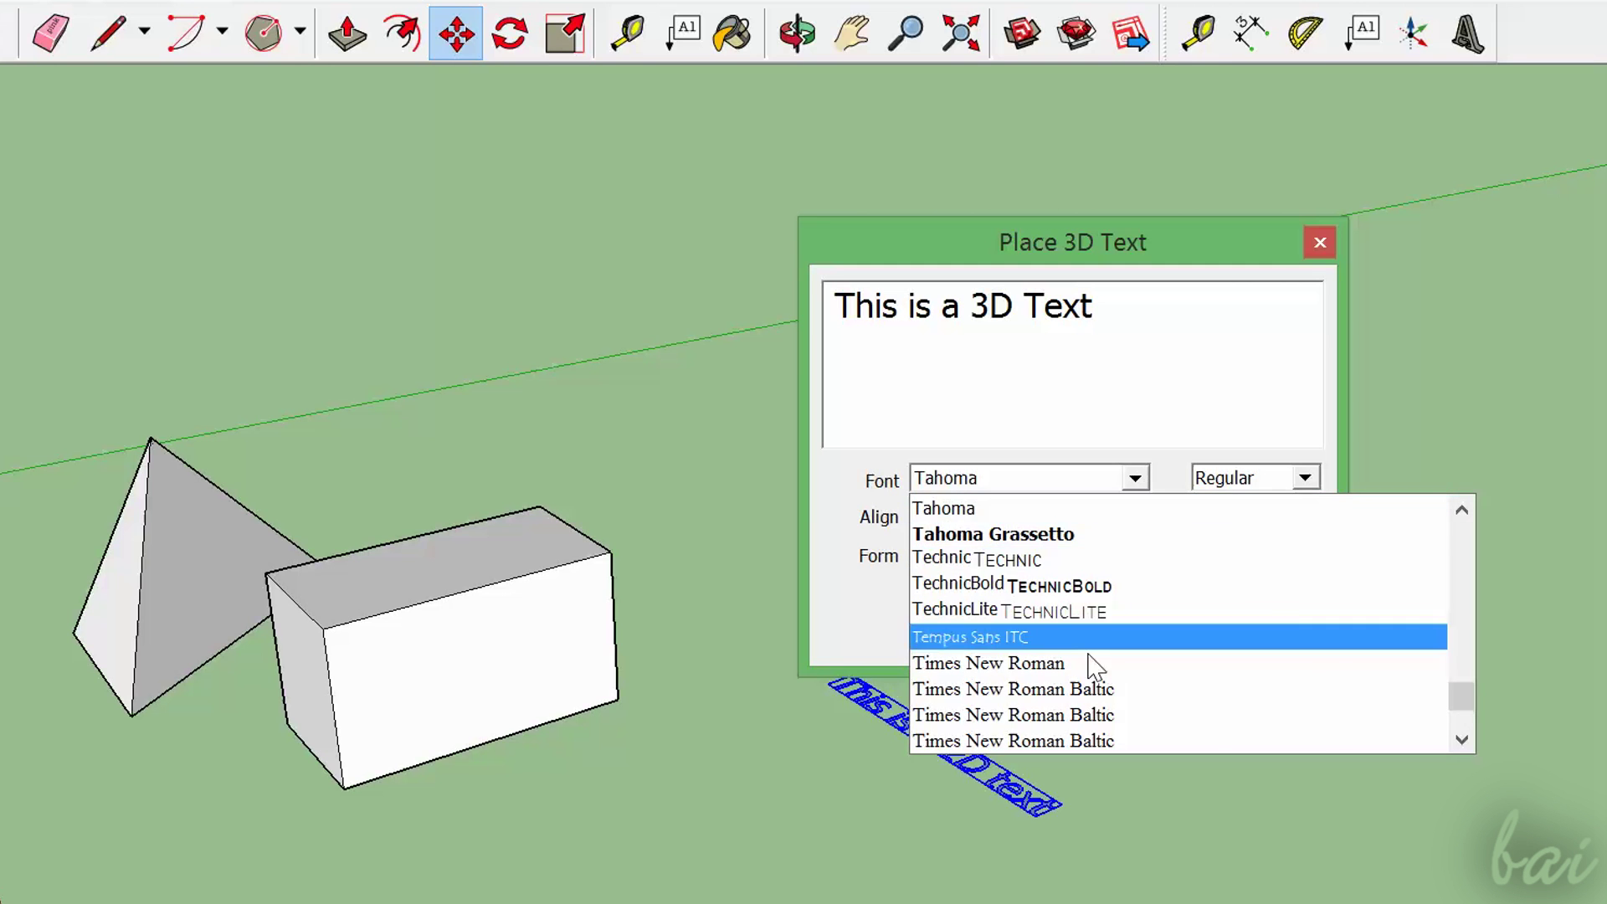
pyautogui.click(1135, 478)
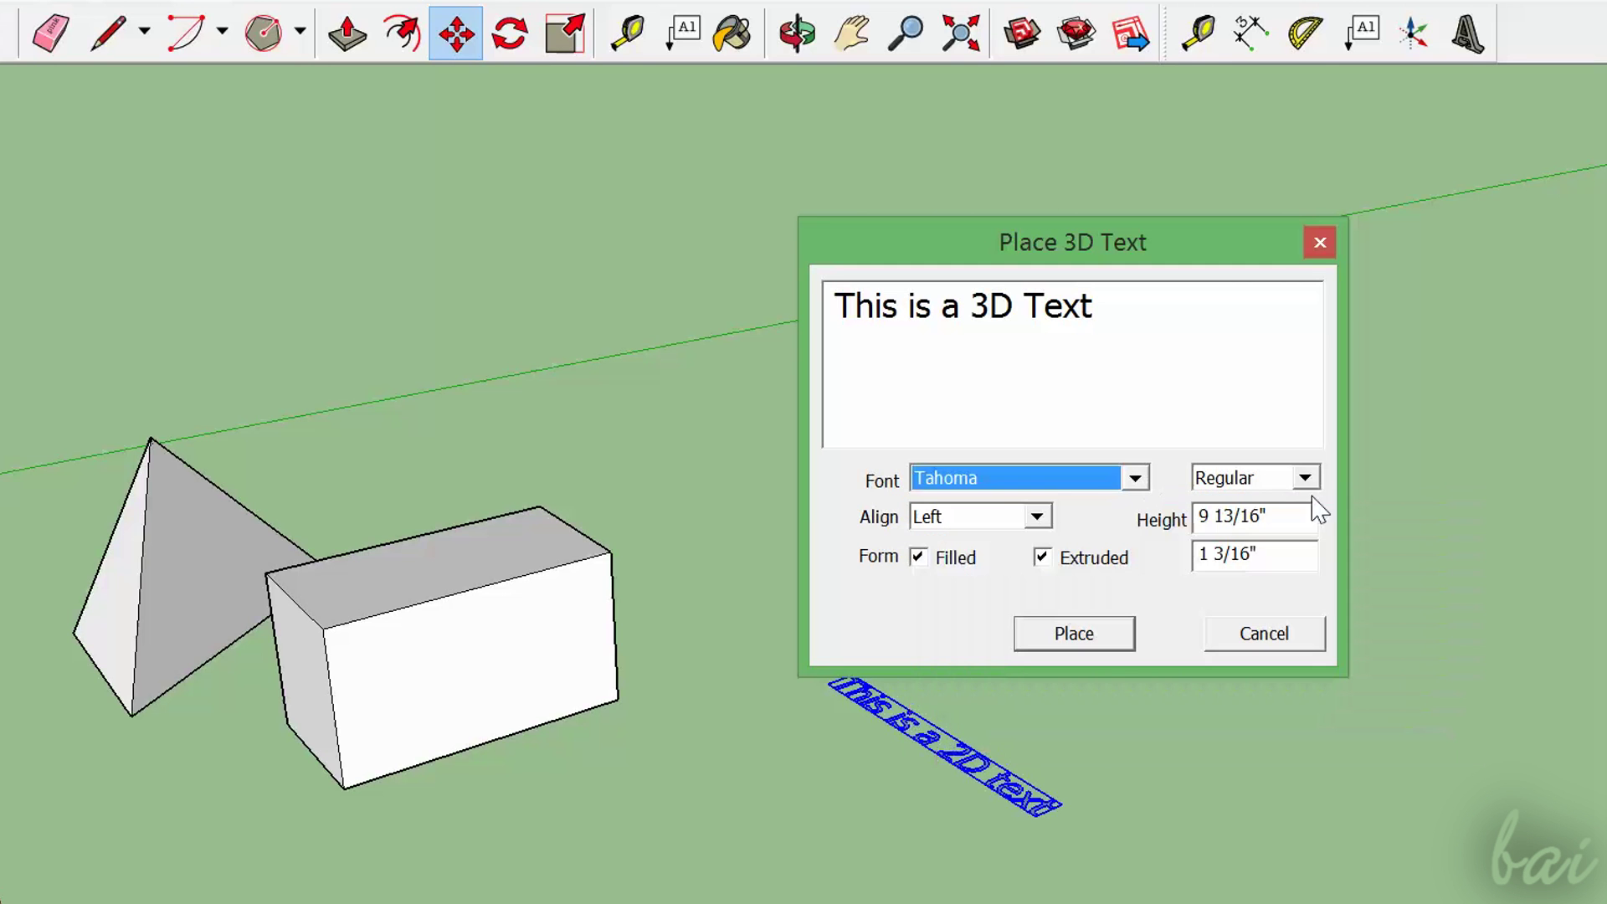
pyautogui.click(1305, 478)
pyautogui.click(1310, 497)
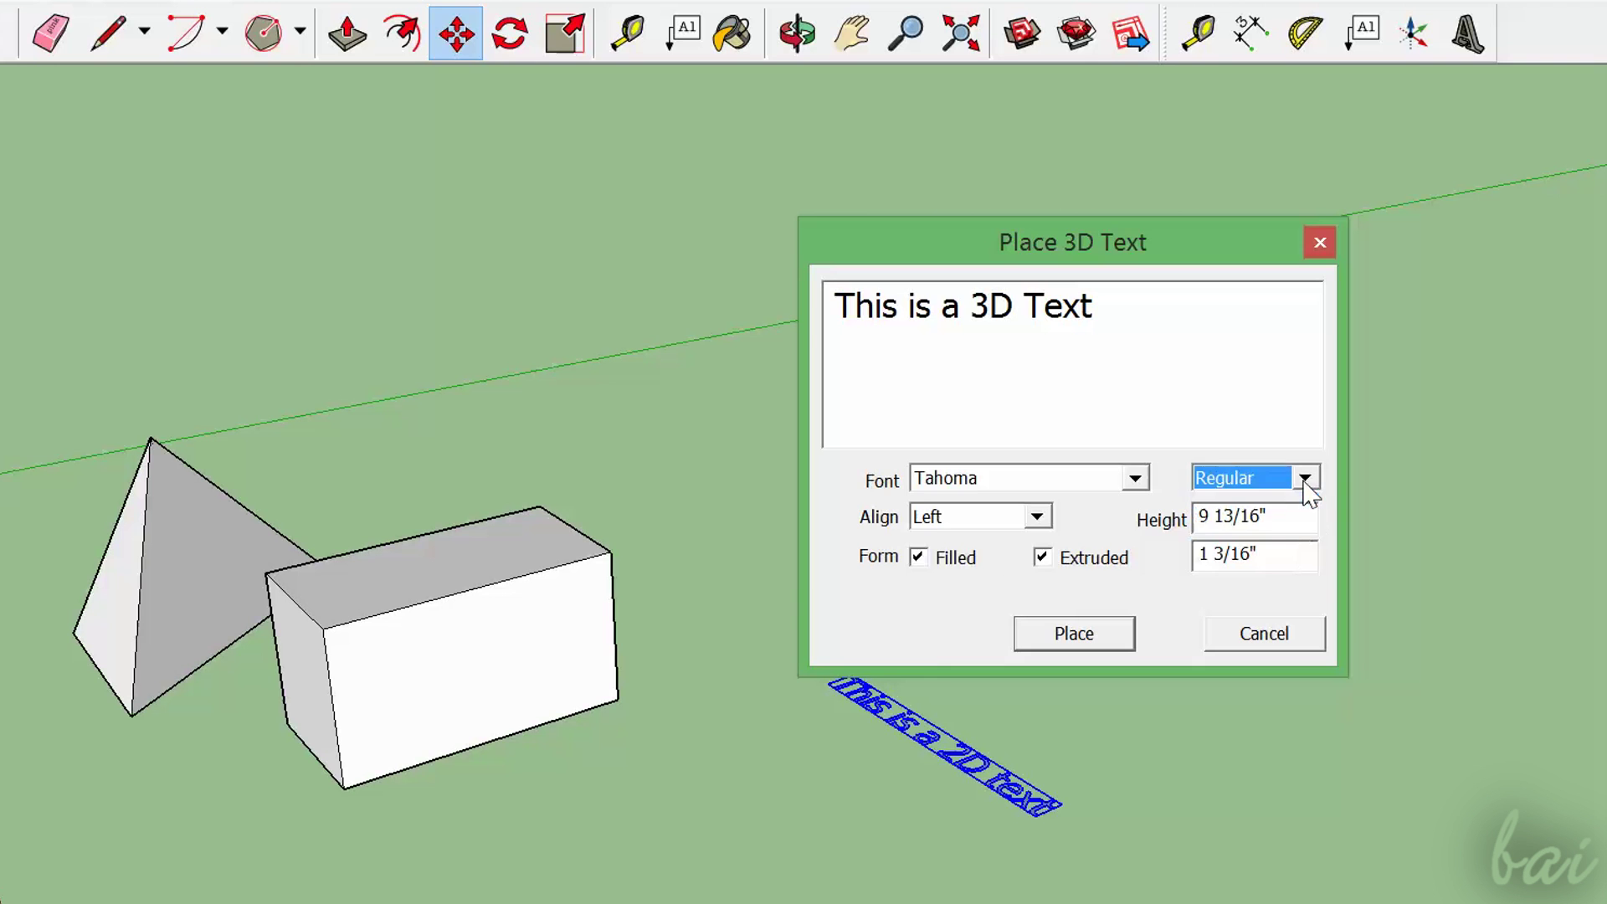
pyautogui.click(1122, 635)
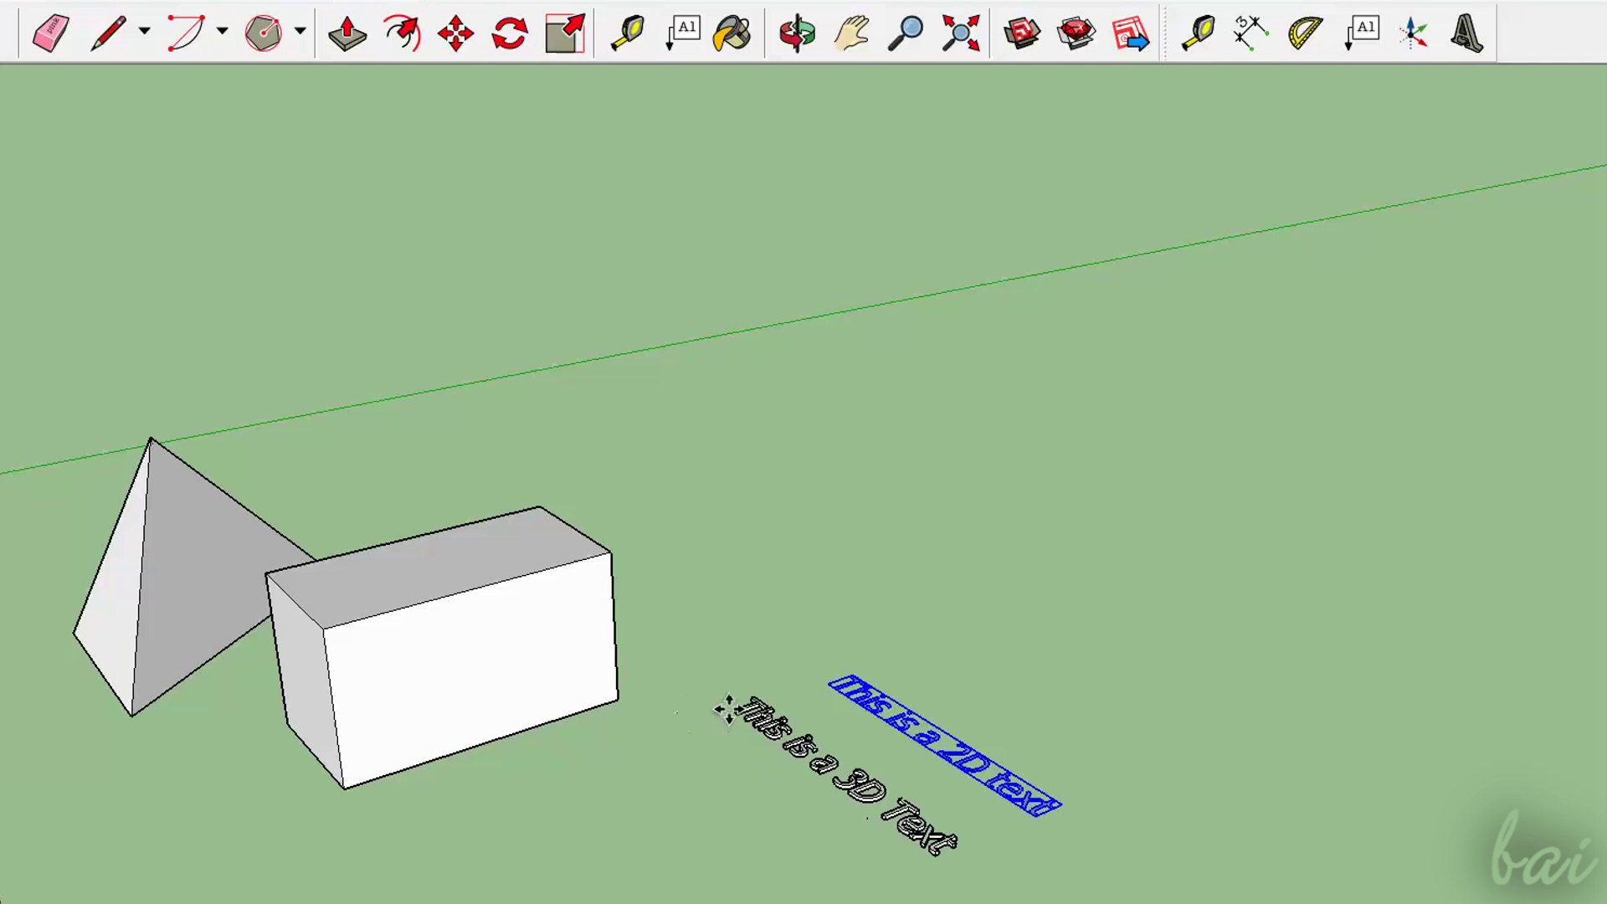
pyautogui.click(759, 684)
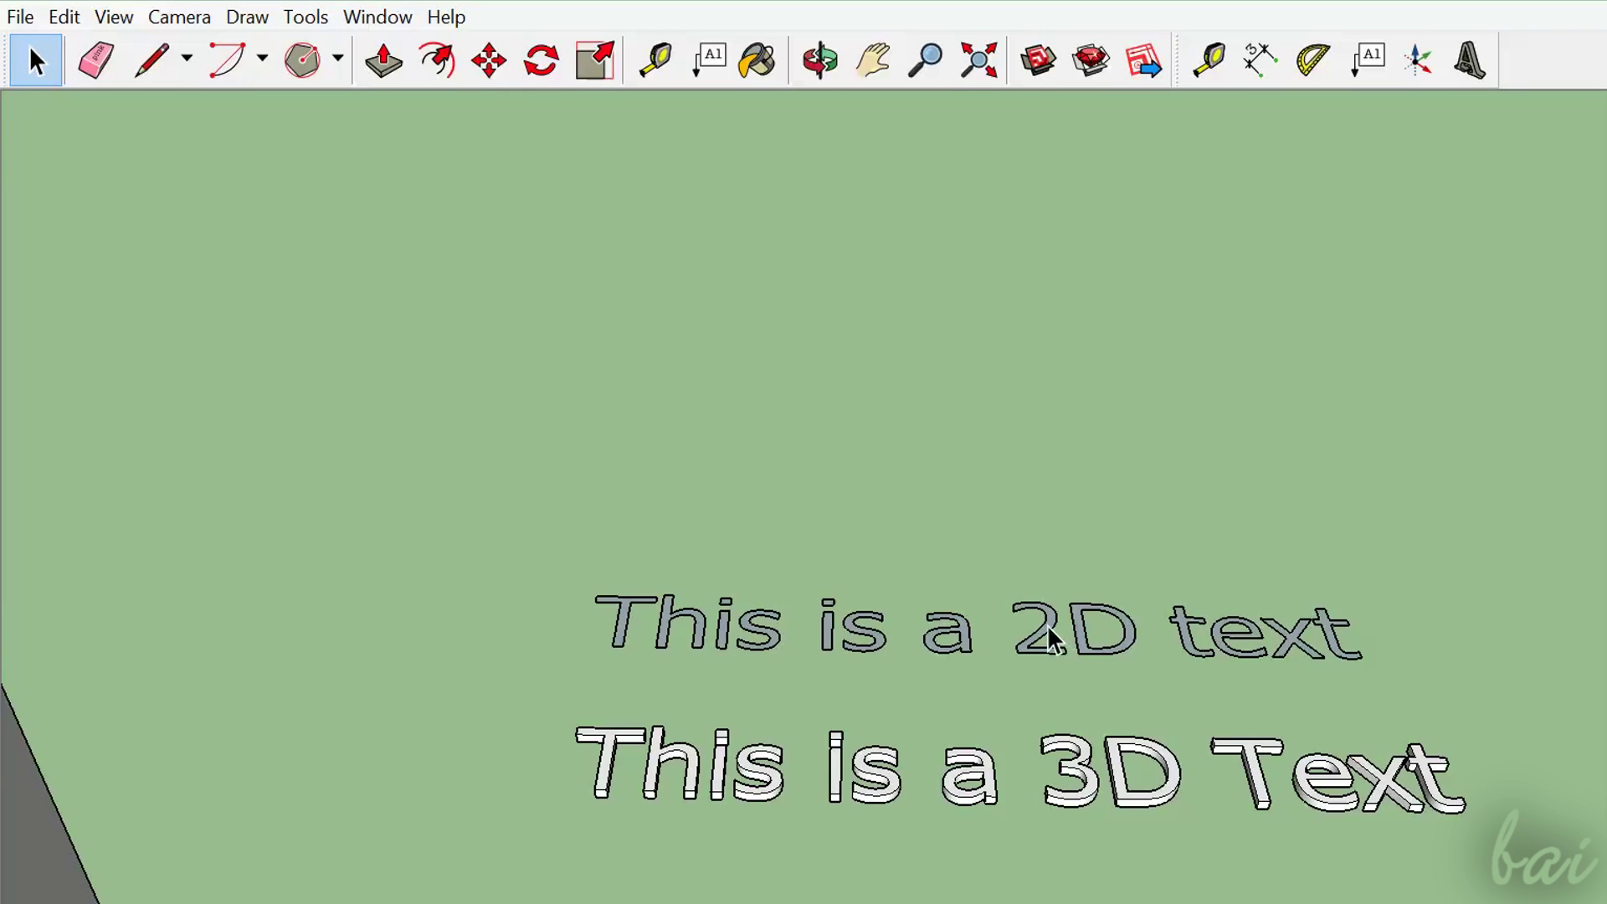
pyautogui.click(1052, 645)
pyautogui.rightClick(1052, 645)
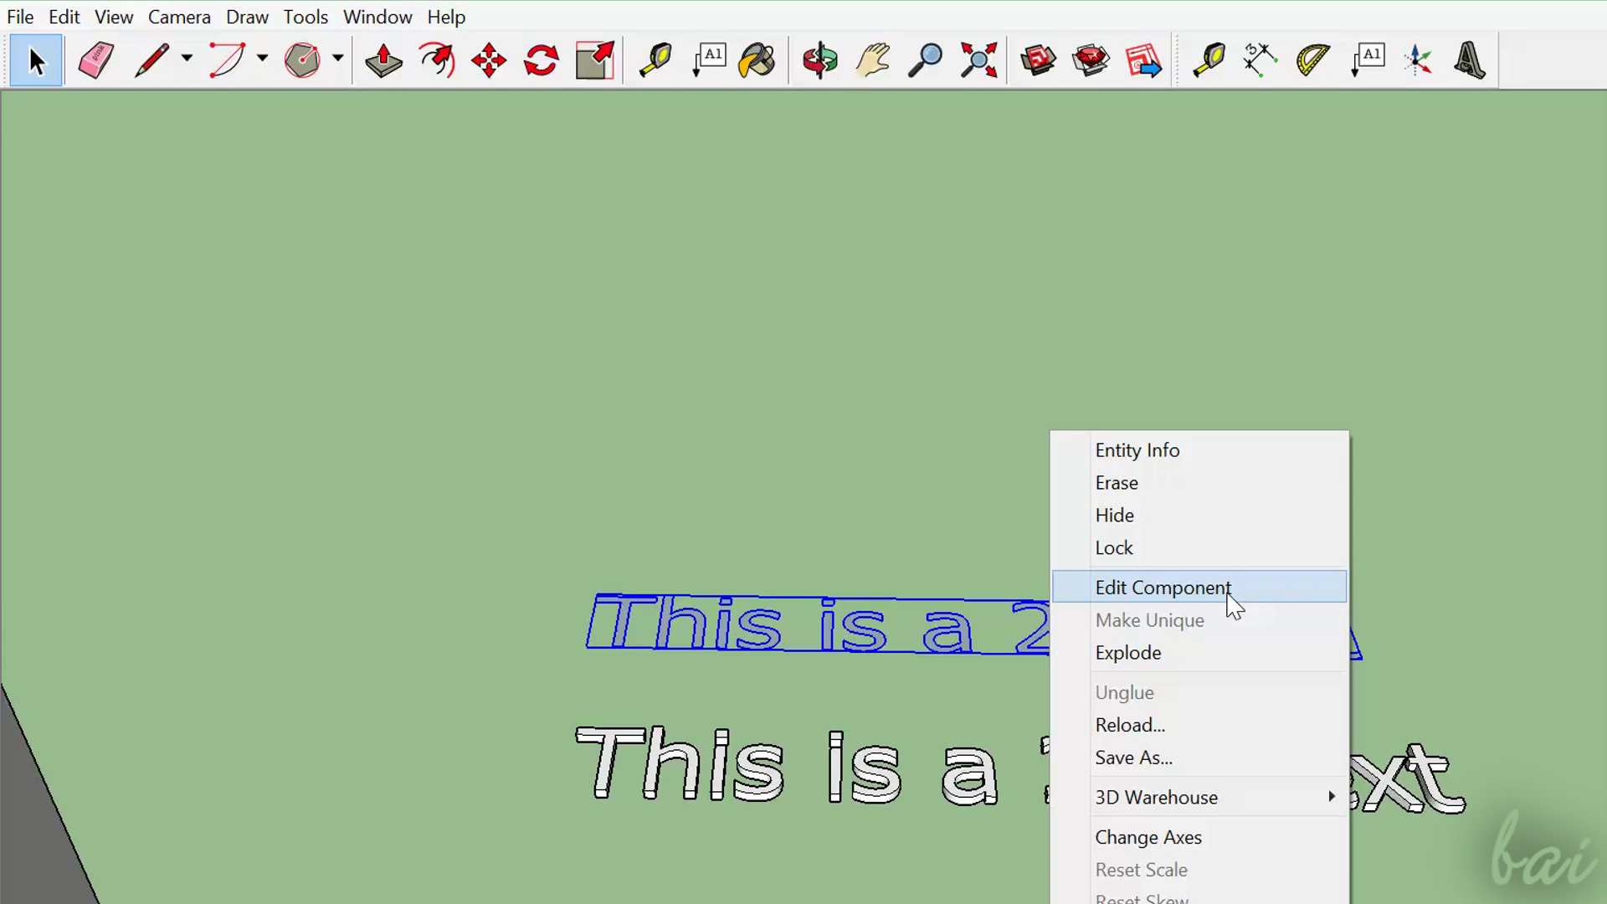
pyautogui.click(1230, 588)
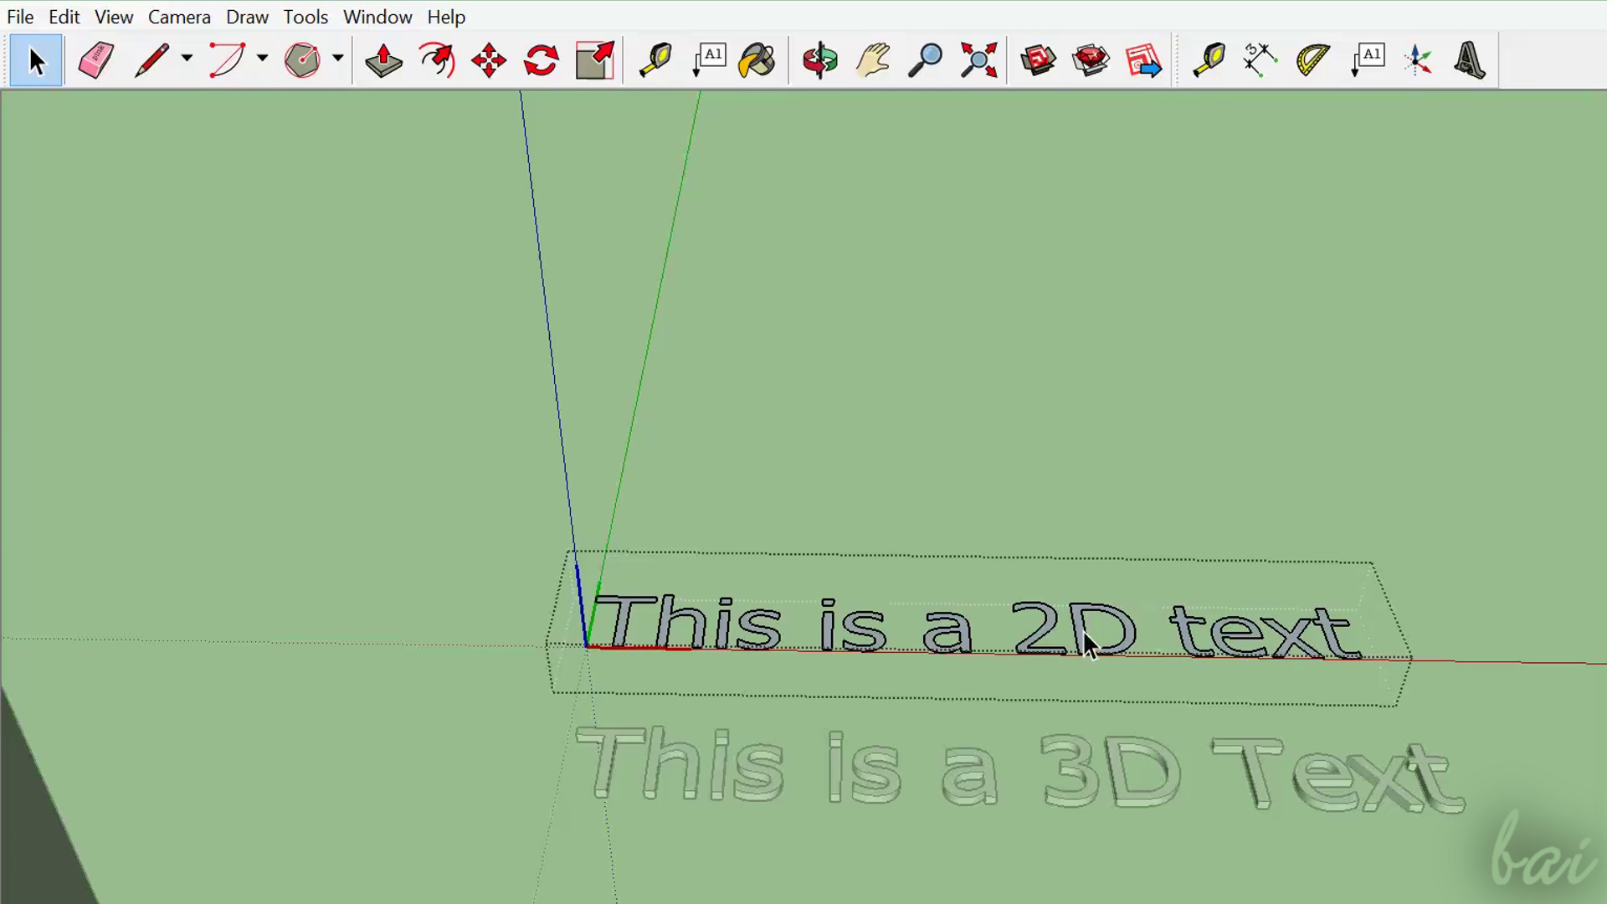
pyautogui.moveTo(810, 576); pyautogui.dragTo(911, 682)
pyautogui.press('q')
pyautogui.click(861, 586)
pyautogui.click(926, 405)
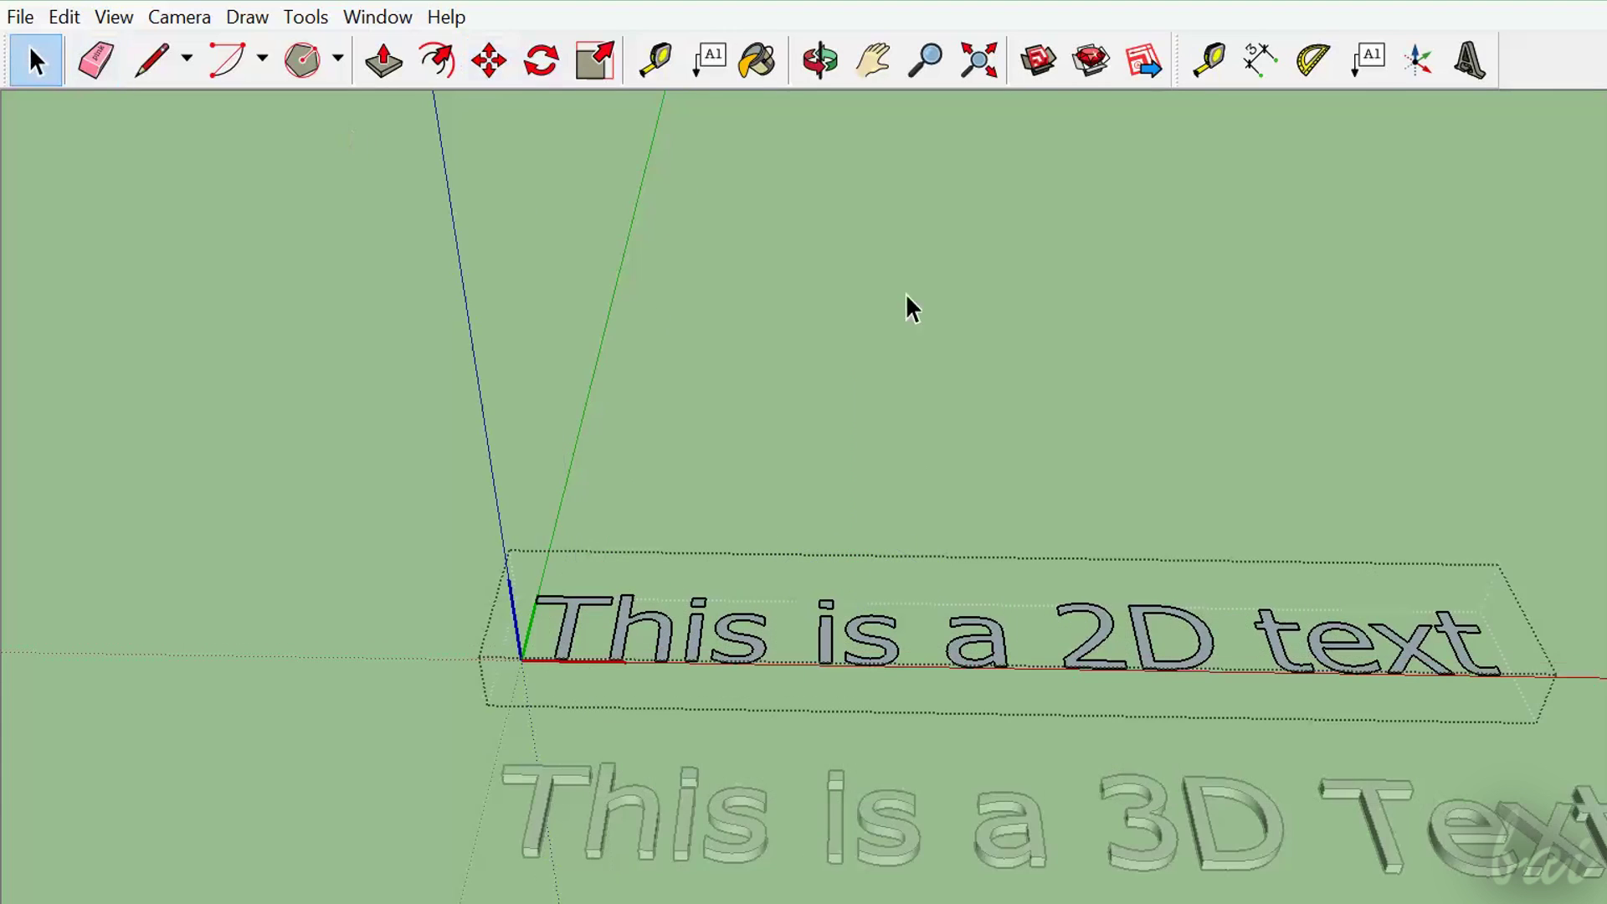
pyautogui.scroll(2, 1142, 632)
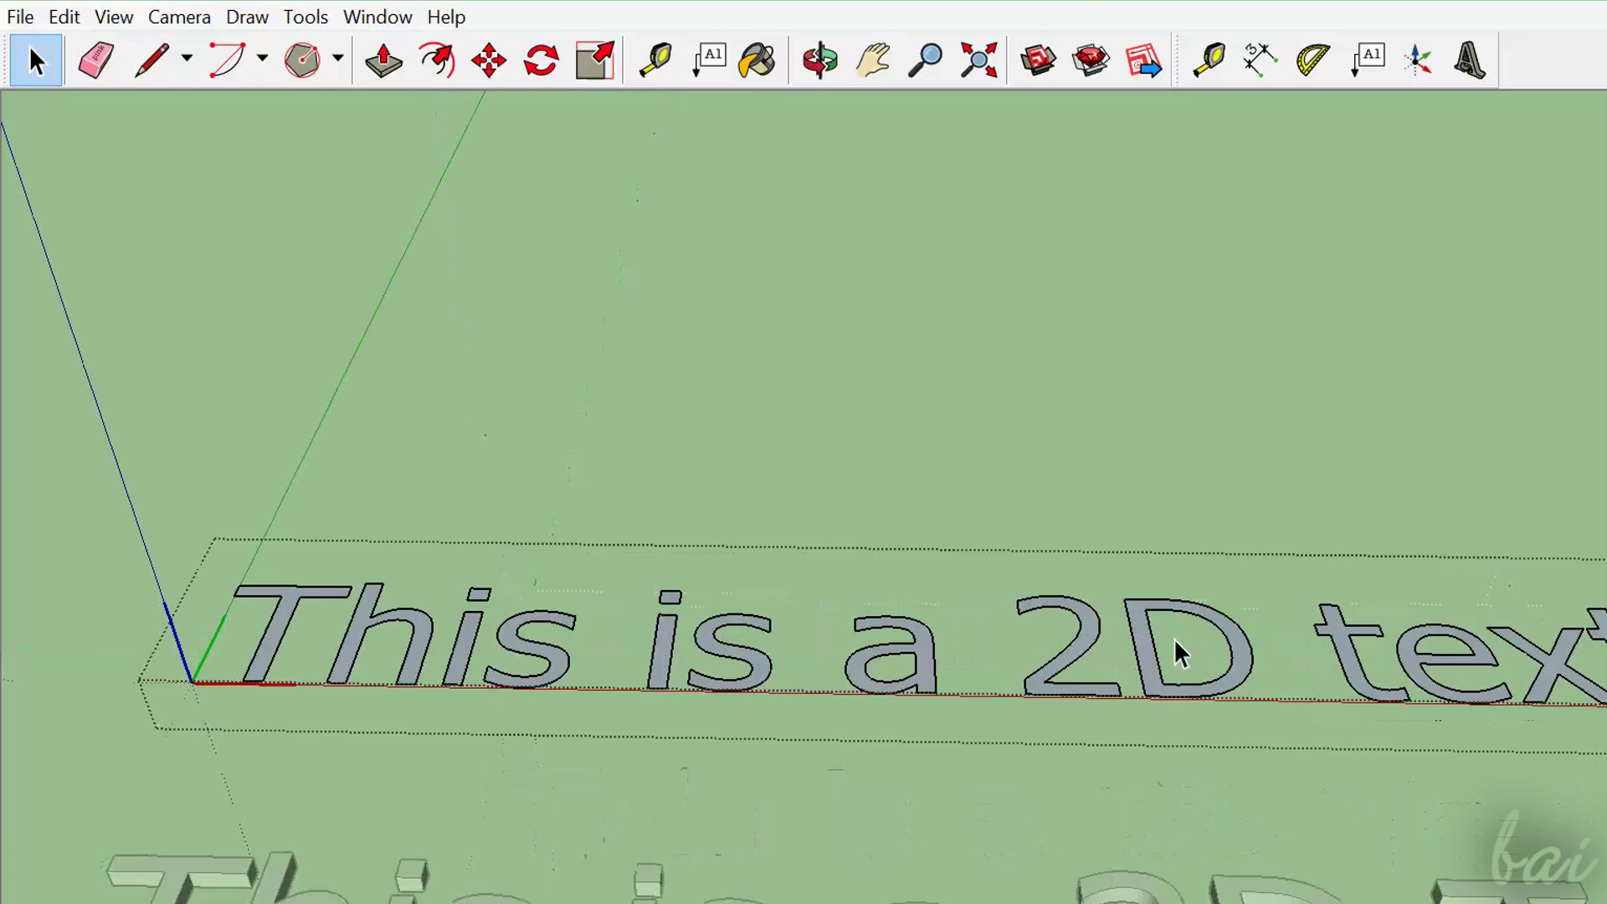
pyautogui.scroll(-2, 1172, 649)
pyautogui.scroll(-1, 1255, 639)
pyautogui.rightClick(1220, 626)
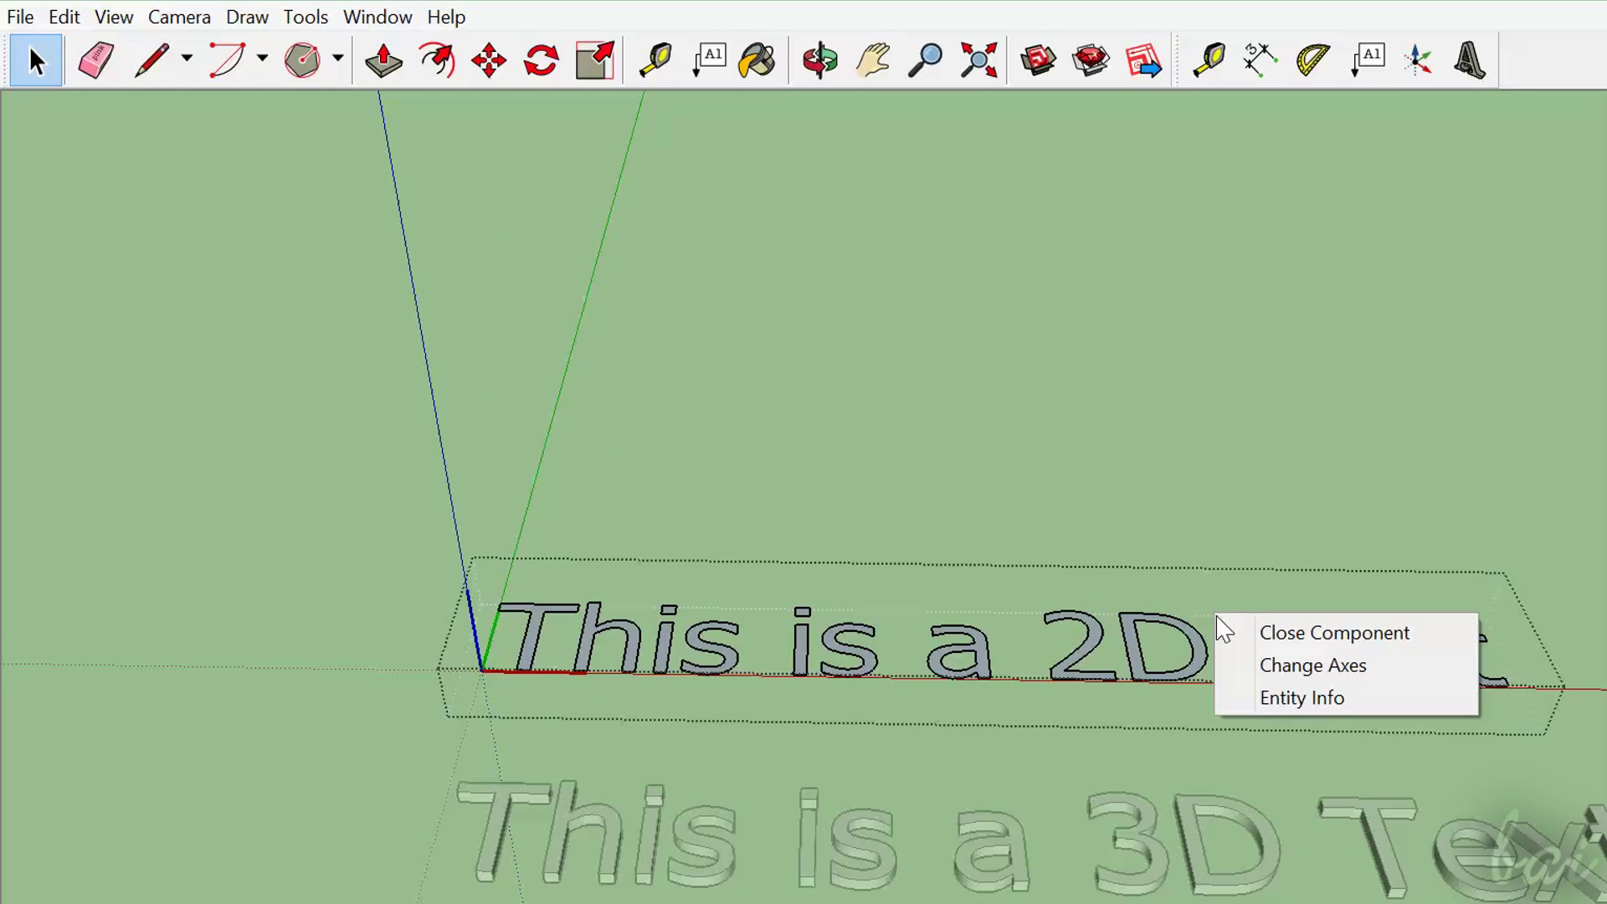
pyautogui.click(1293, 634)
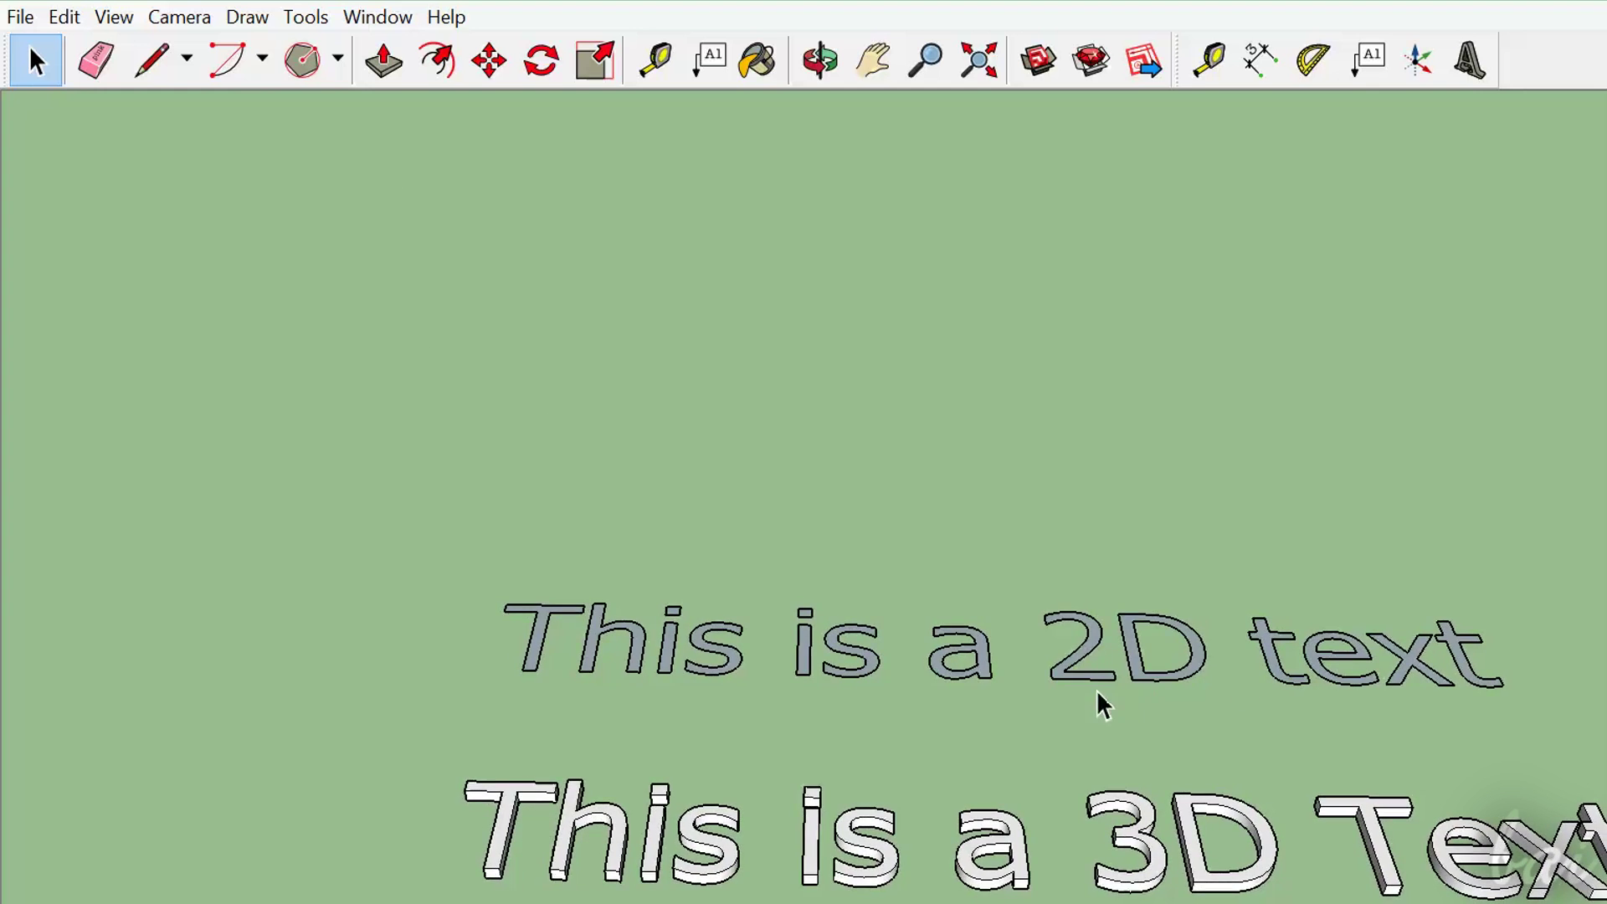
# Zoom out and pan until the box and text labels come into view
pyautogui.scroll(-1, 1105, 706)
pyautogui.scroll(-2, 1116, 714)
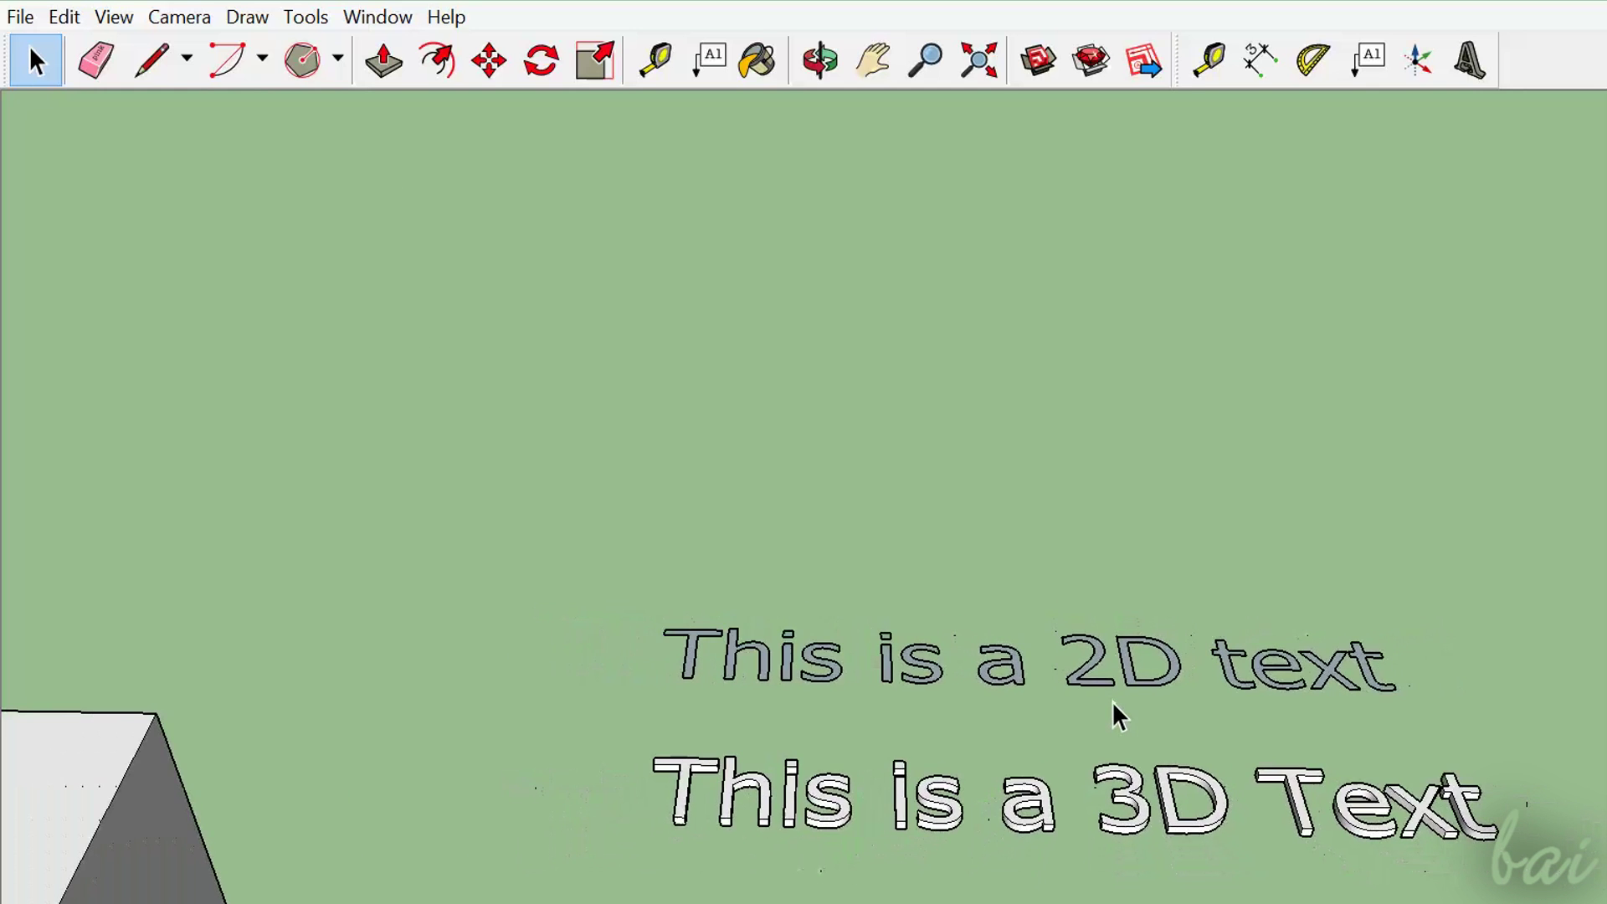
pyautogui.scroll(-1, 1118, 716)
pyautogui.scroll(-1, 1130, 745)
pyautogui.scroll(-1, 1189, 775)
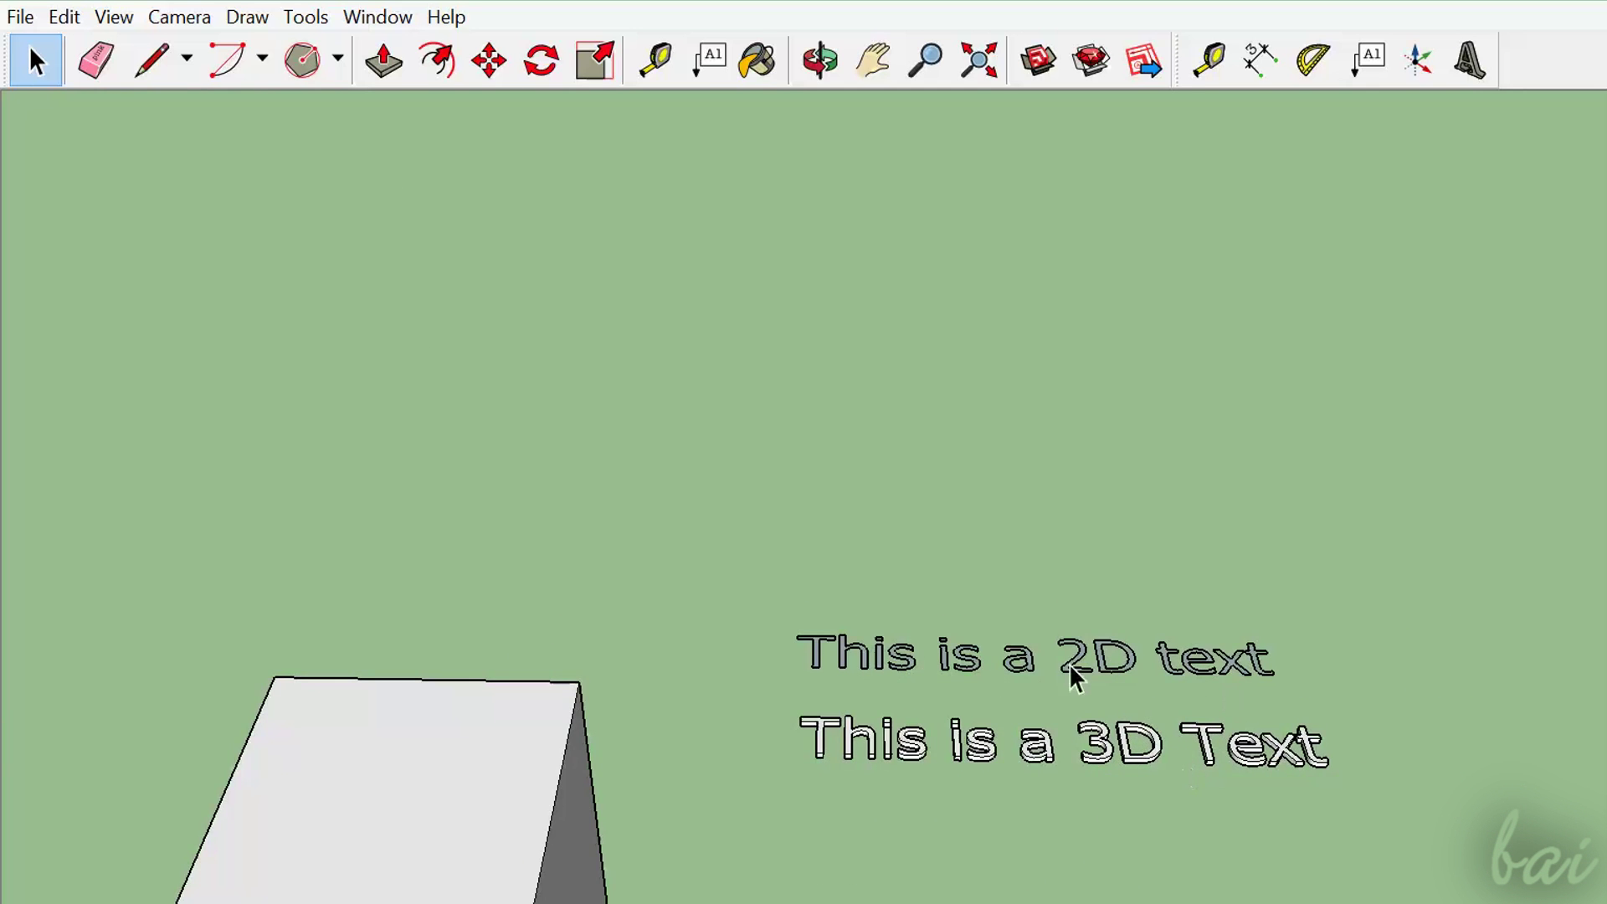
pyautogui.scroll(-2, 1091, 843)
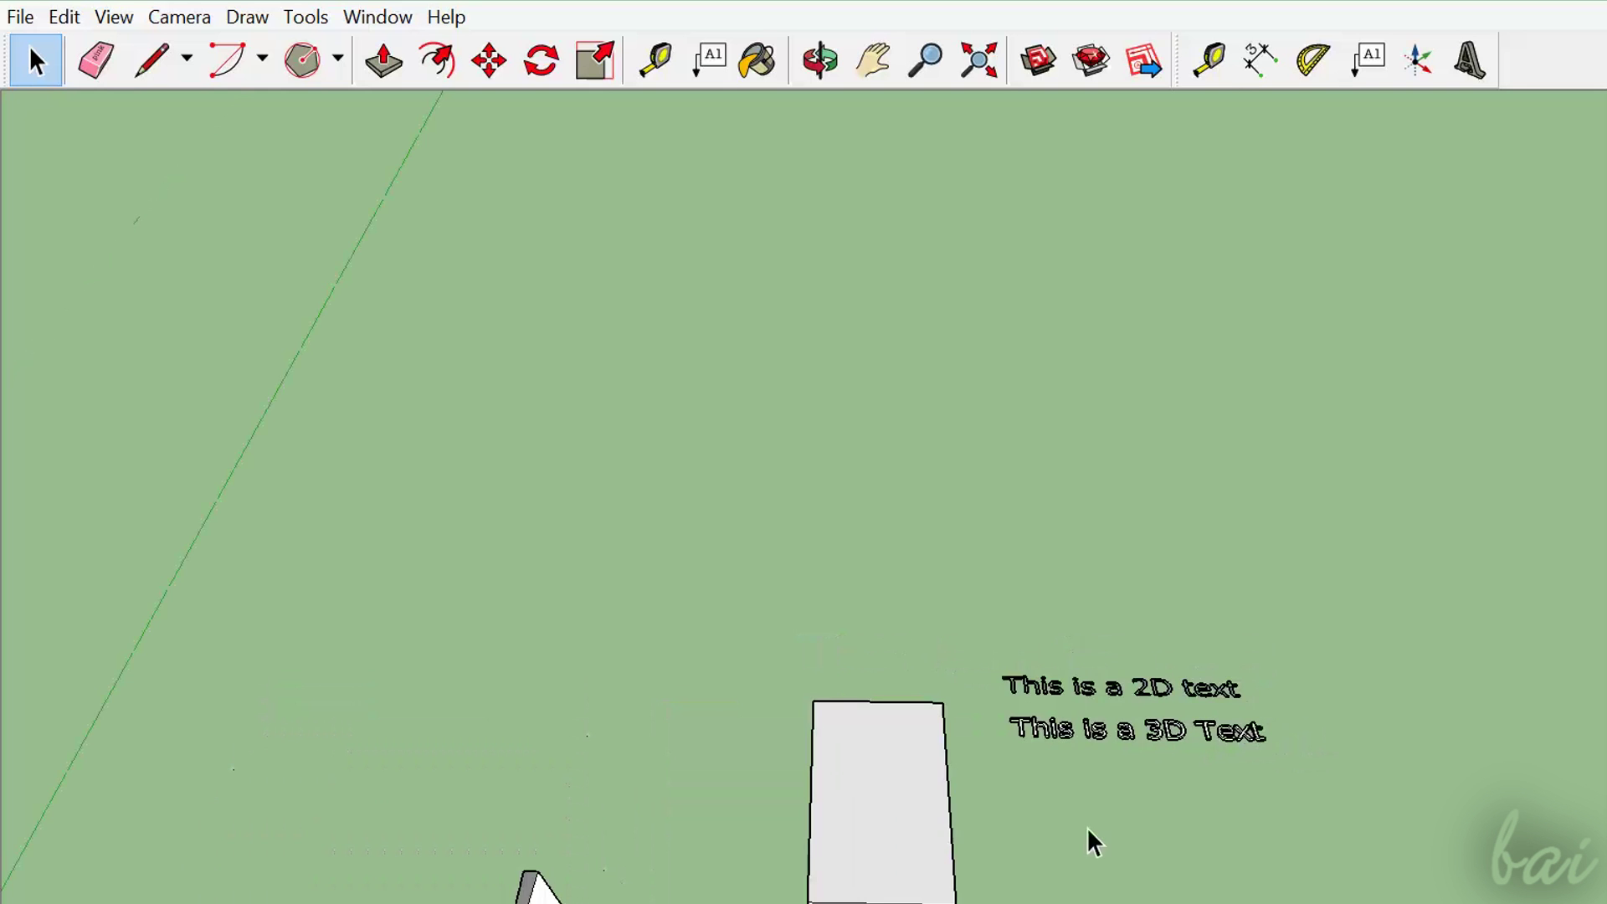
pyautogui.scroll(-3, 1091, 843)
pyautogui.moveTo(1091, 843)
pyautogui.mouseDown(button='middle')
pyautogui.moveTo(42, 896)
pyautogui.moveTo(879, 268)
pyautogui.mouseUp(button='middle')
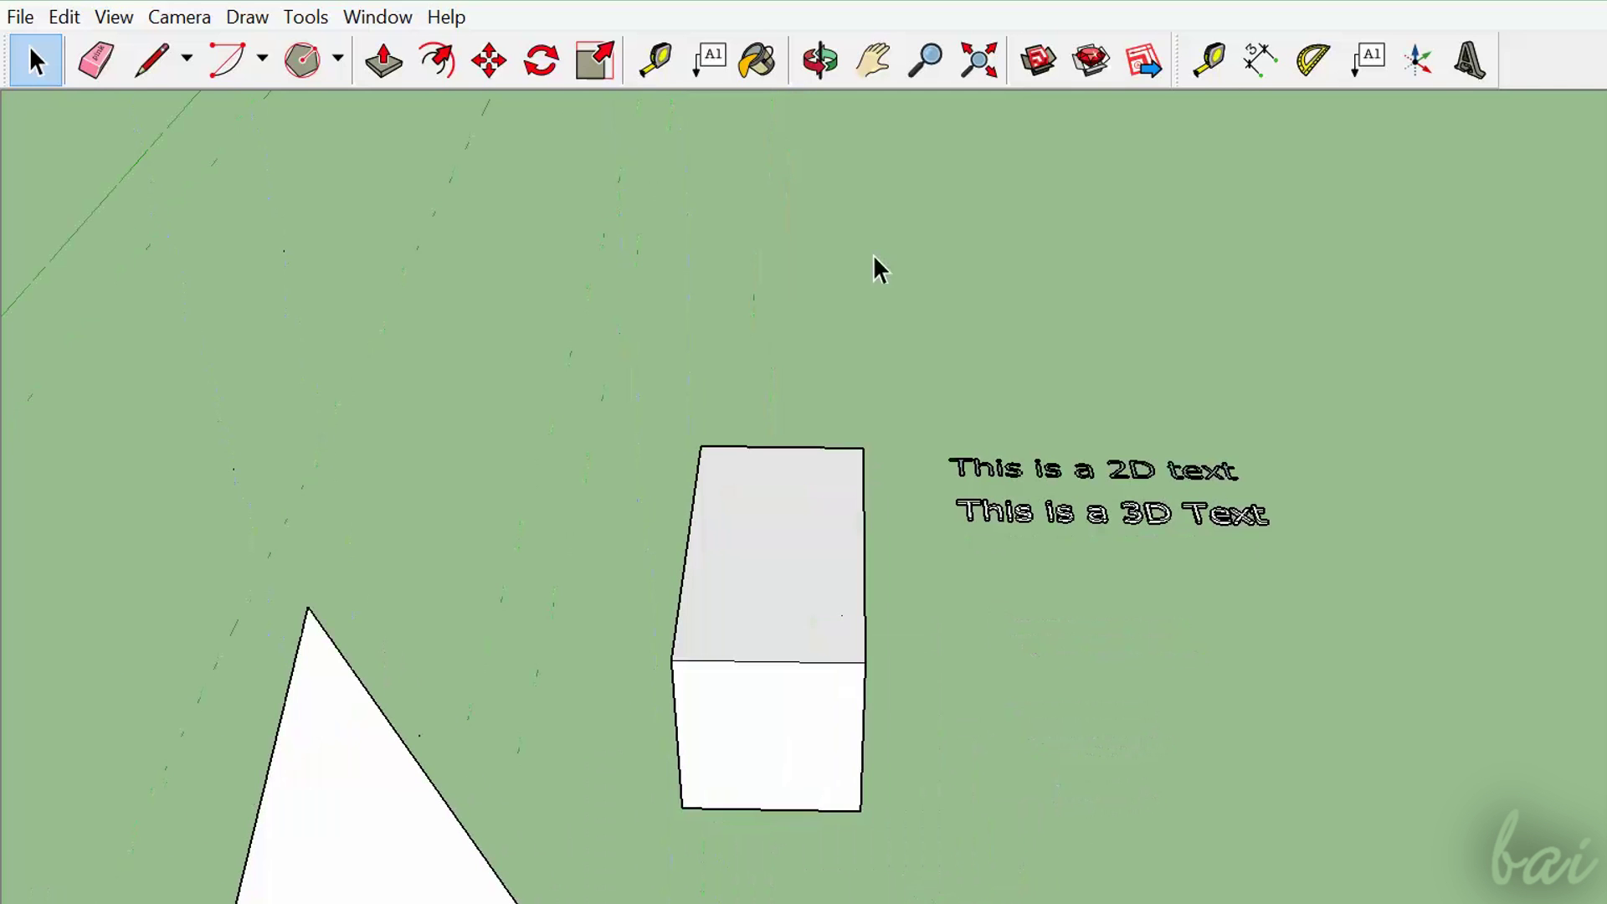
# Orbit to show the pyramid, box and both labels together, then return to Select
pyautogui.click(820, 60)
pyautogui.moveTo(610, 298)
pyautogui.mouseDown()
pyautogui.moveTo(707, 301)
pyautogui.moveTo(638, 325)
pyautogui.moveTo(782, 413)
pyautogui.mouseUp()
pyautogui.moveTo(1051, 474)
pyautogui.mouseDown()
pyautogui.moveTo(908, 384)
pyautogui.moveTo(935, 361)
pyautogui.moveTo(578, 426)
pyautogui.mouseUp()
pyautogui.scroll(2, 576, 436)
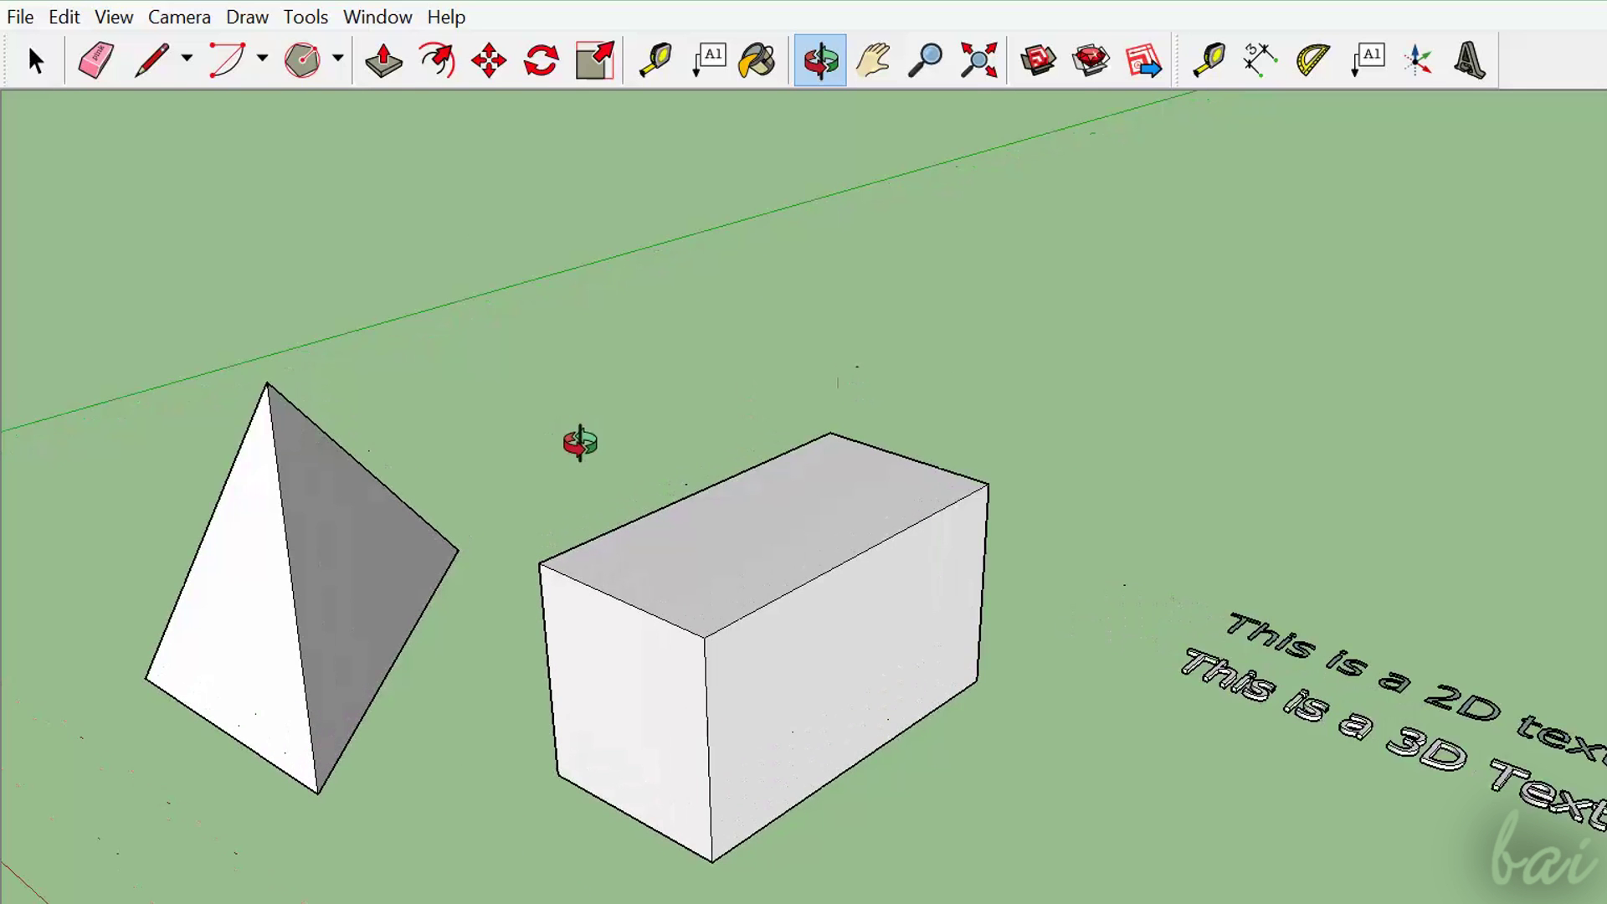
pyautogui.scroll(-2, 648, 466)
pyautogui.scroll(2, 737, 448)
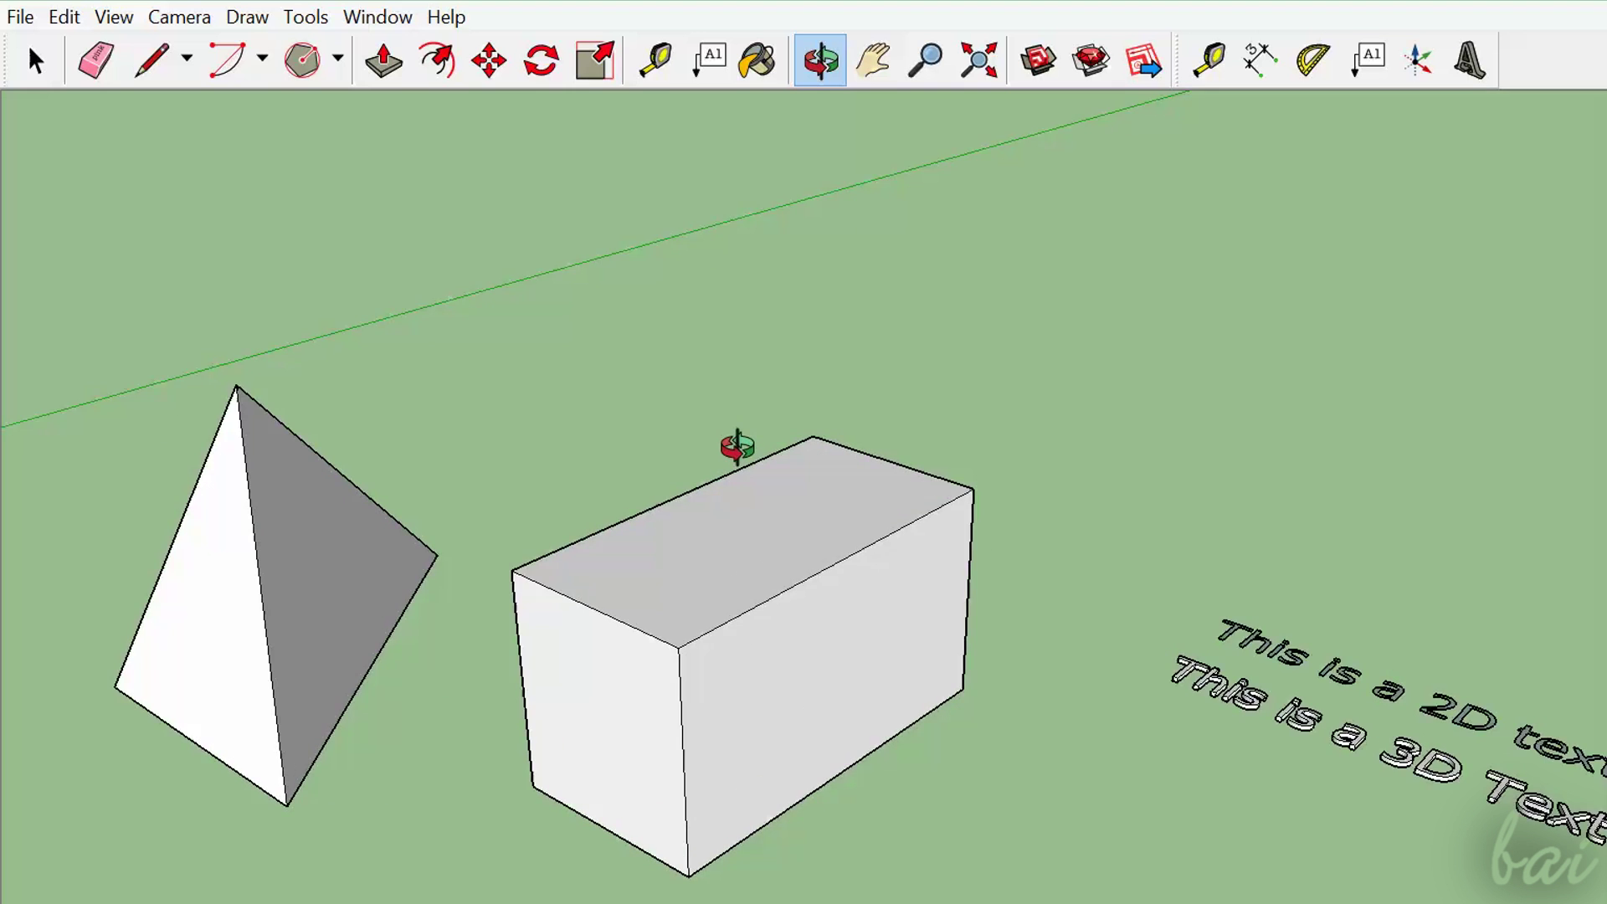
pyautogui.scroll(-1, 737, 450)
pyautogui.press('space')
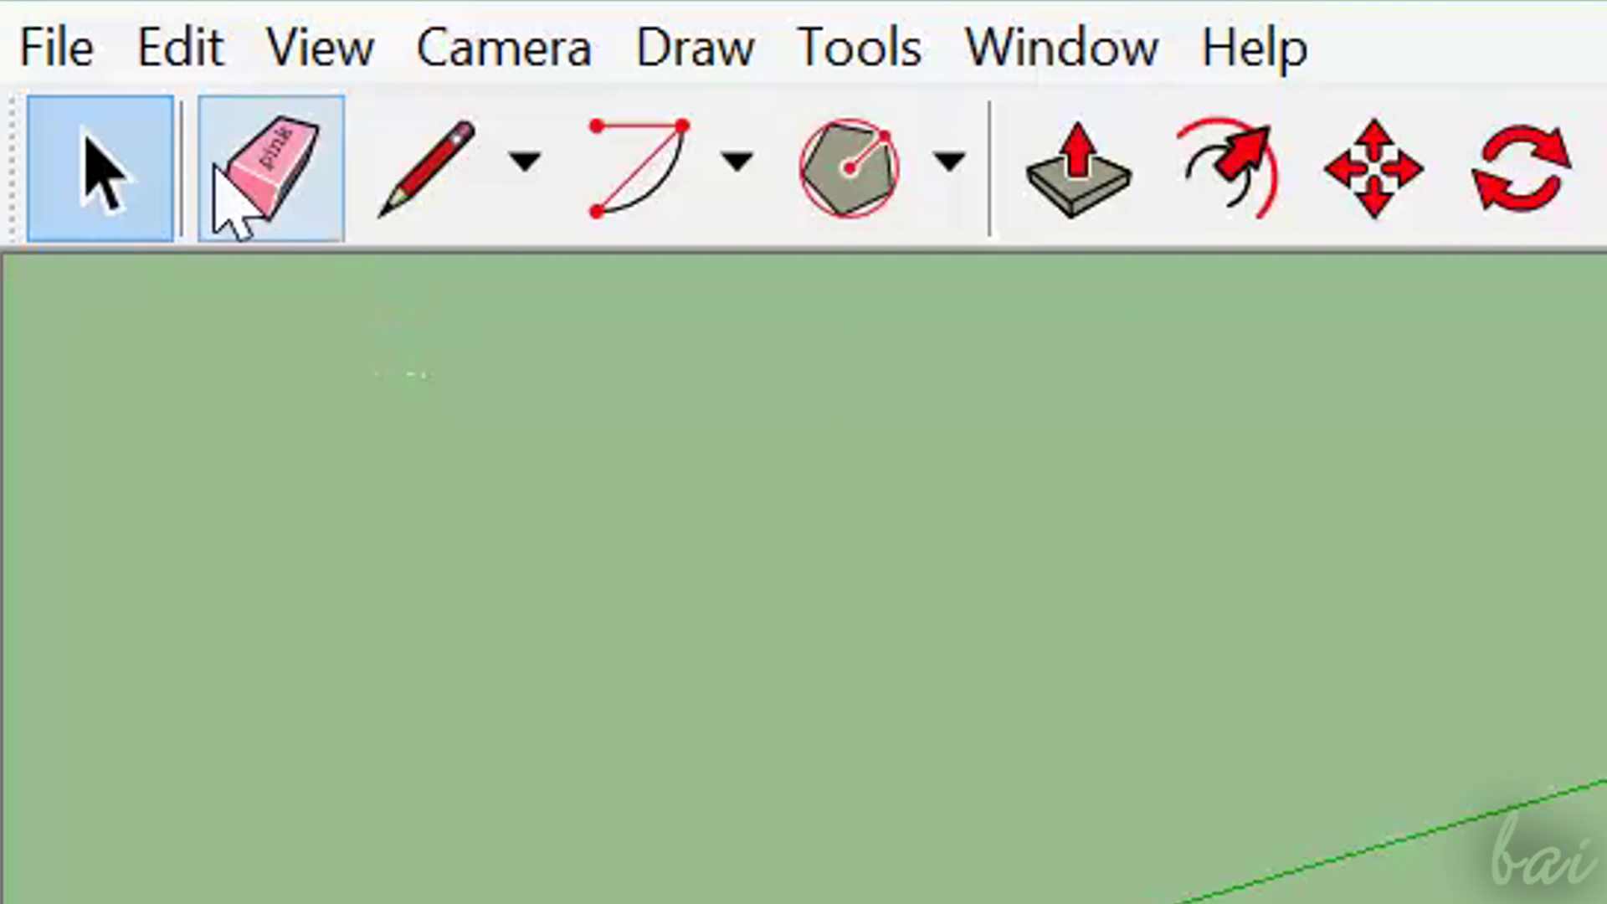
# Save the model as MyModel.skp on the Desktop
pyautogui.click(19, 15)
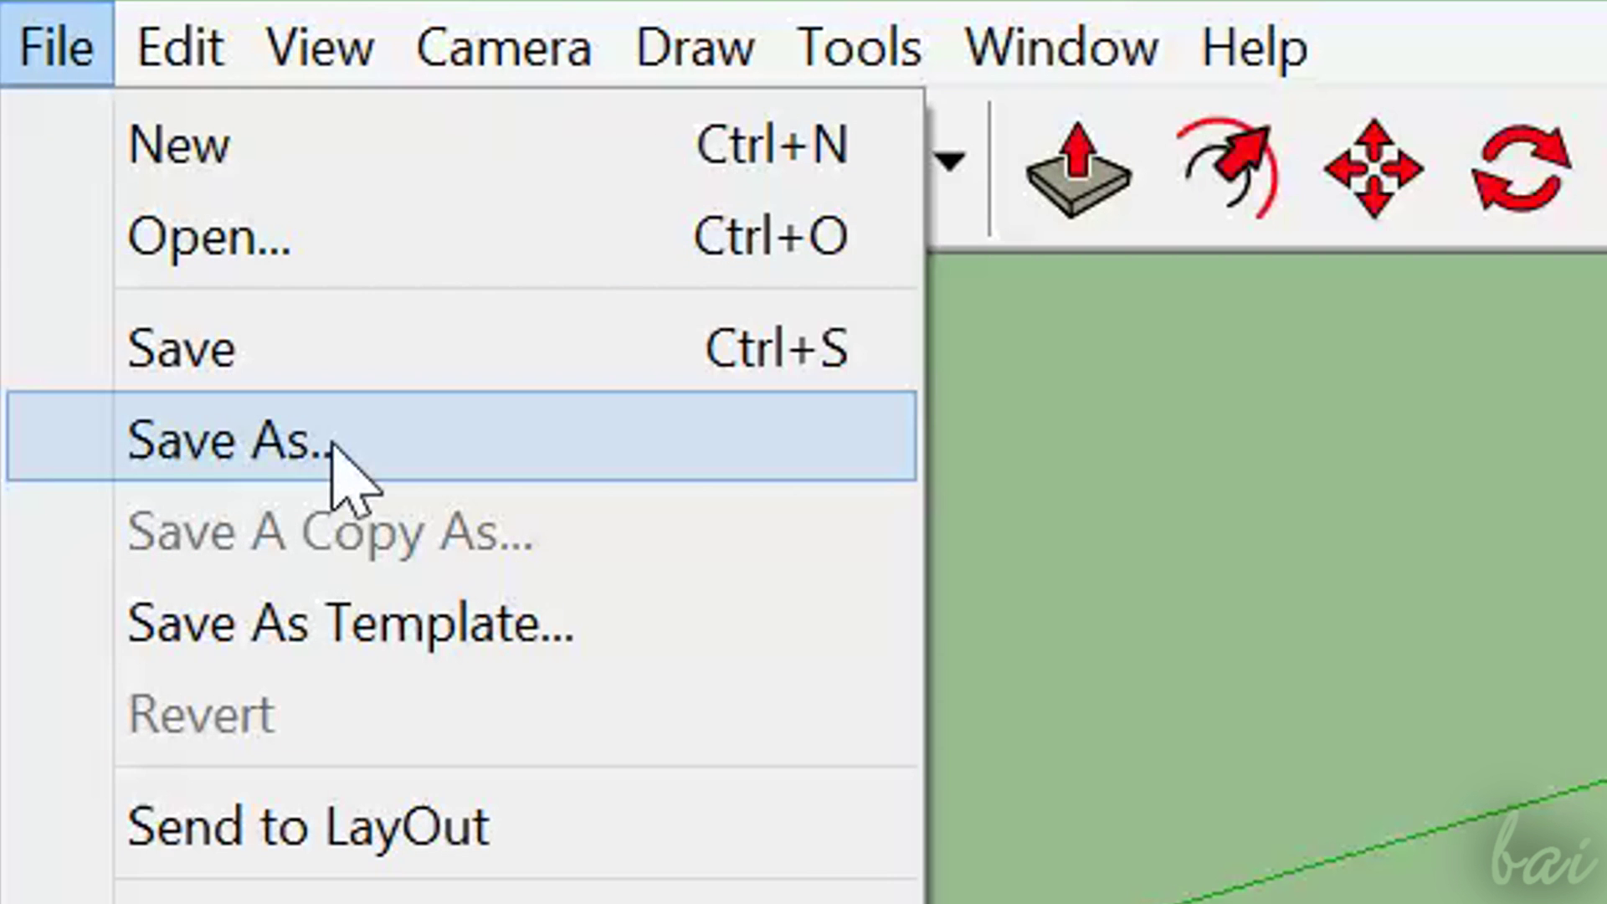
pyautogui.click(350, 445)
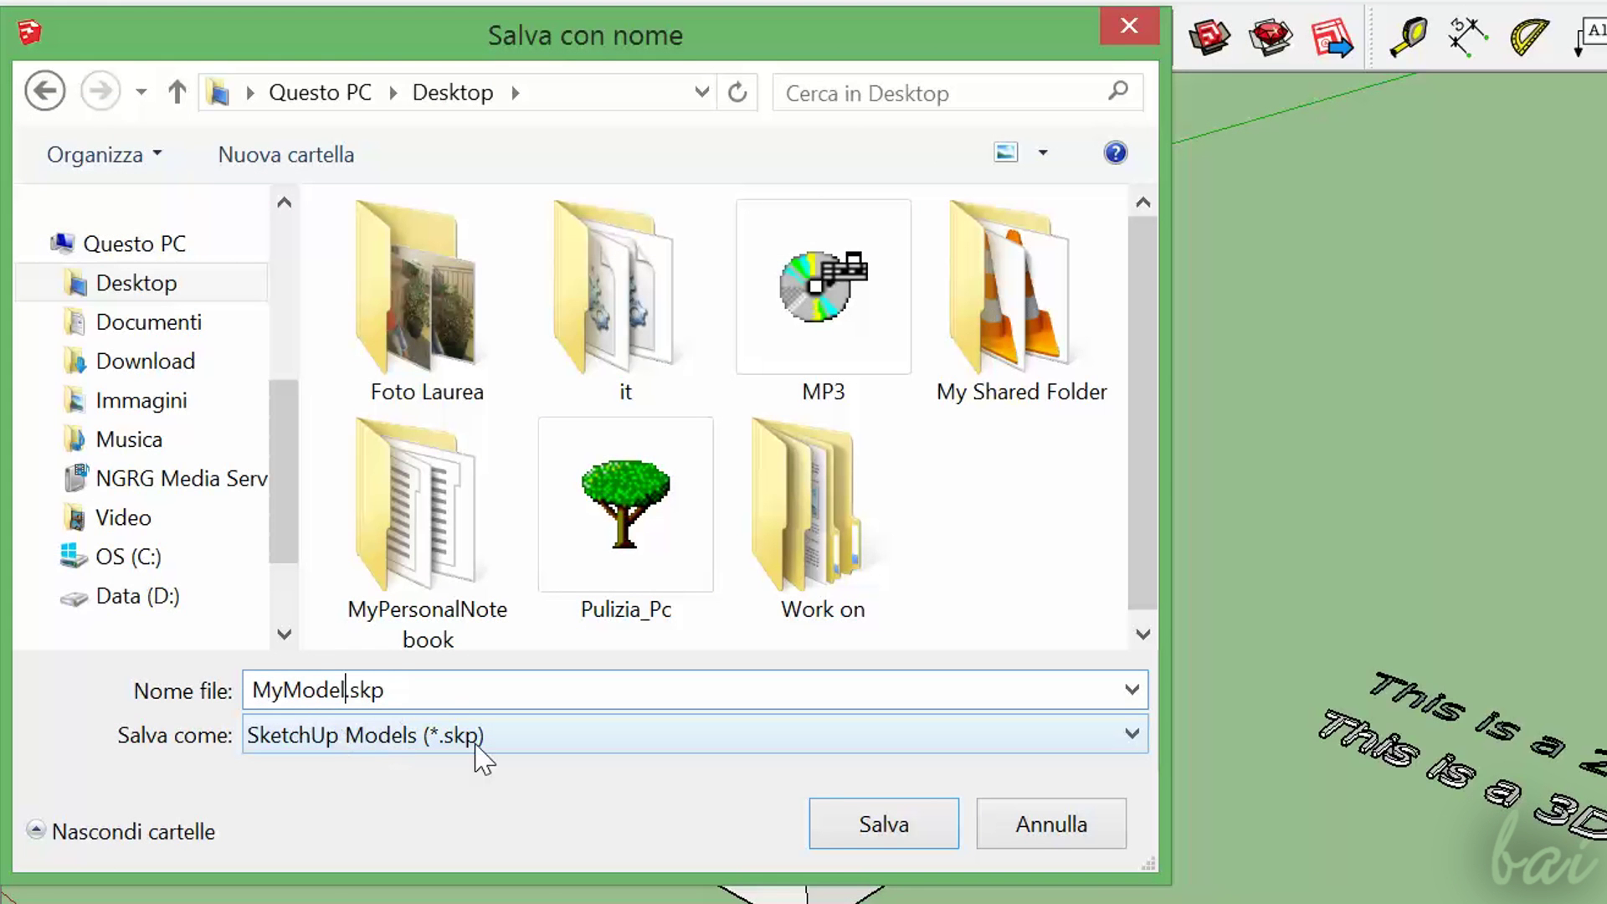
pyautogui.click(886, 823)
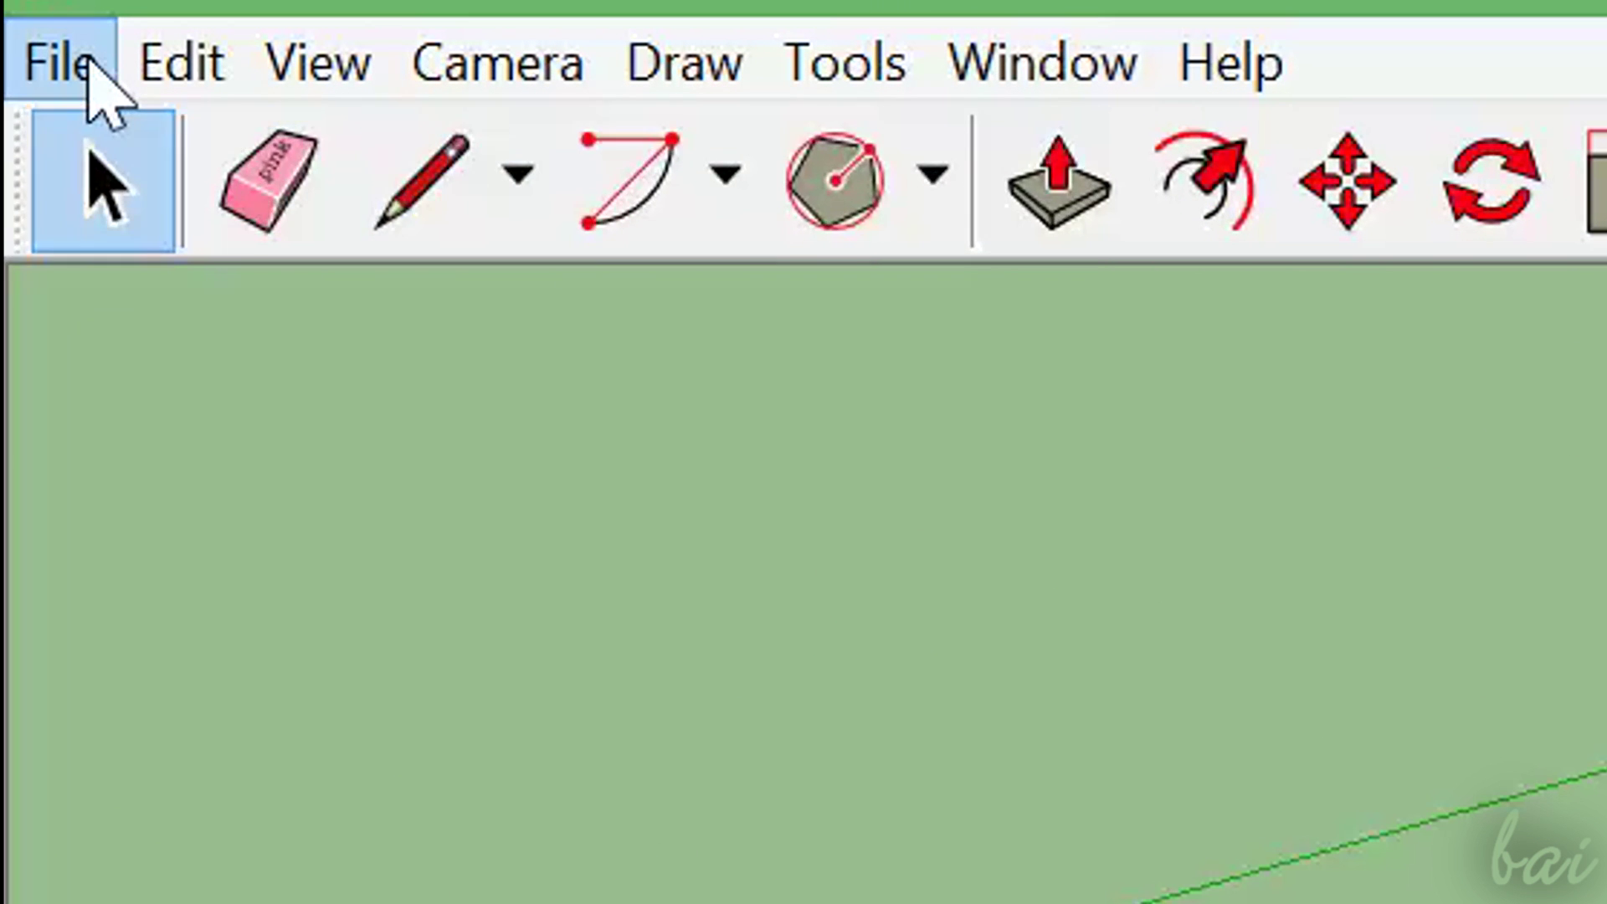
# Bring up the Open dialog and select MyModel.skp on the Desktop
pyautogui.click(59, 63)
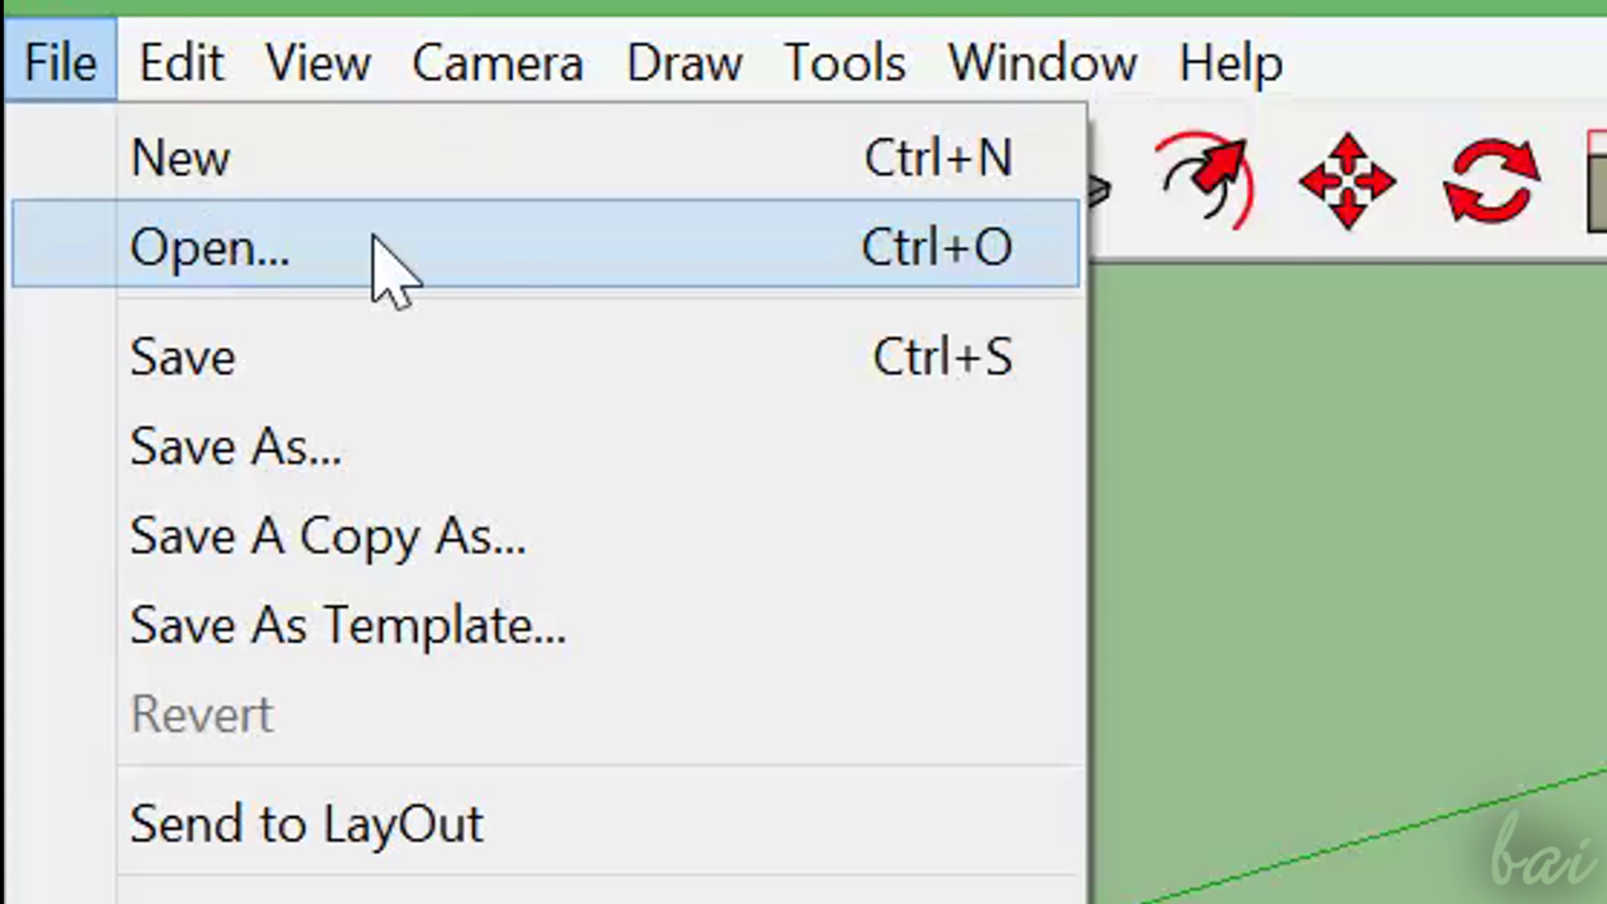
pyautogui.click(319, 249)
pyautogui.click(610, 727)
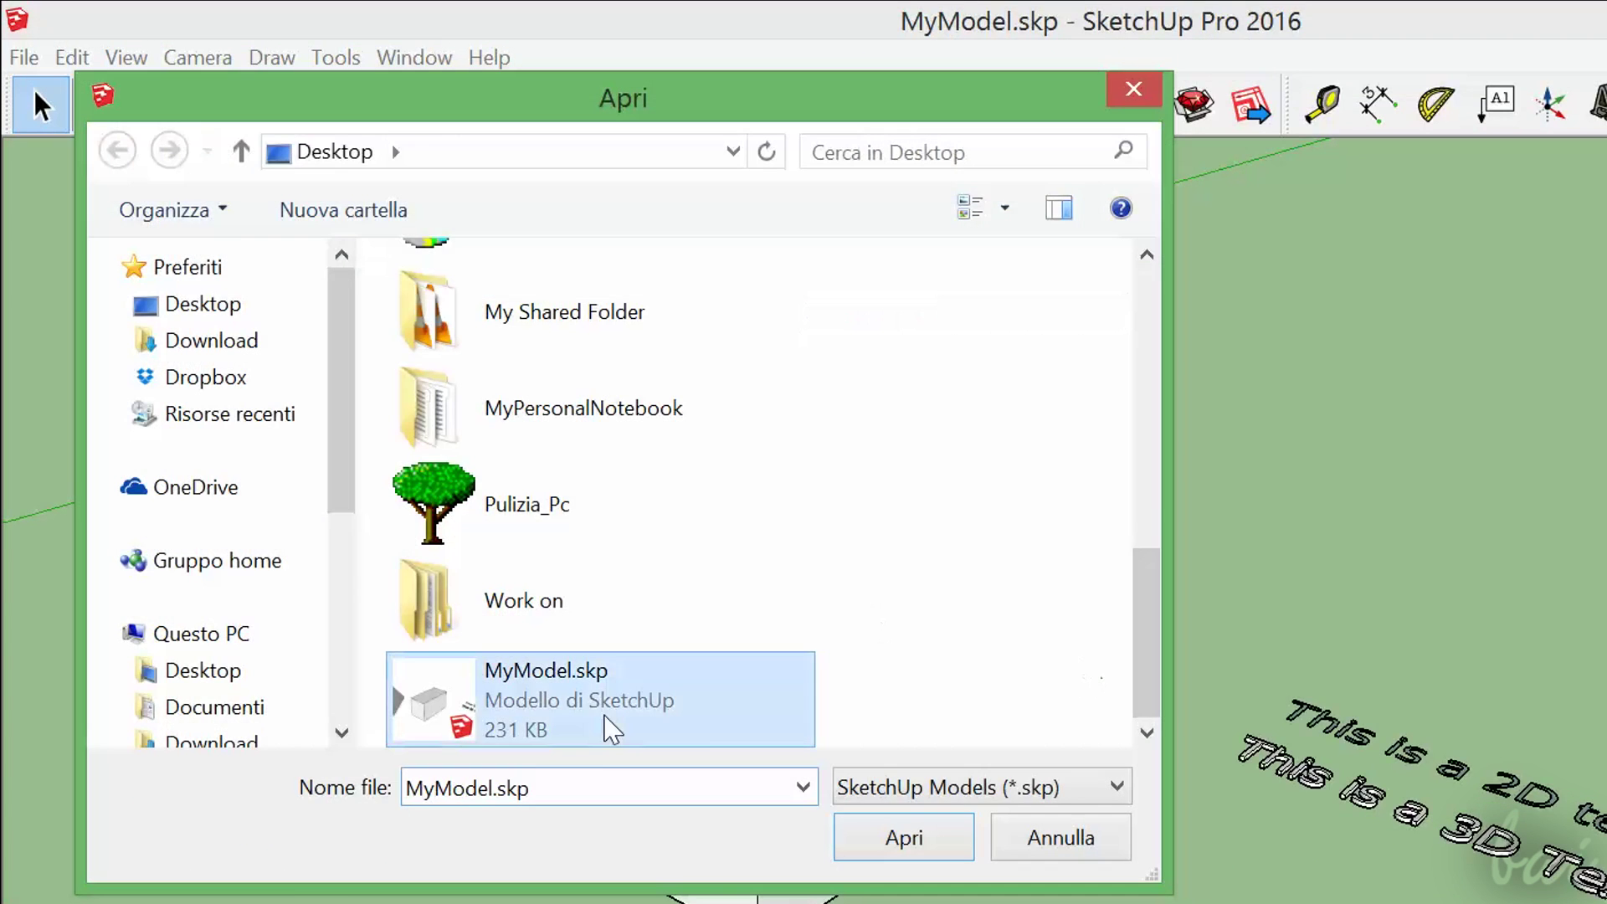